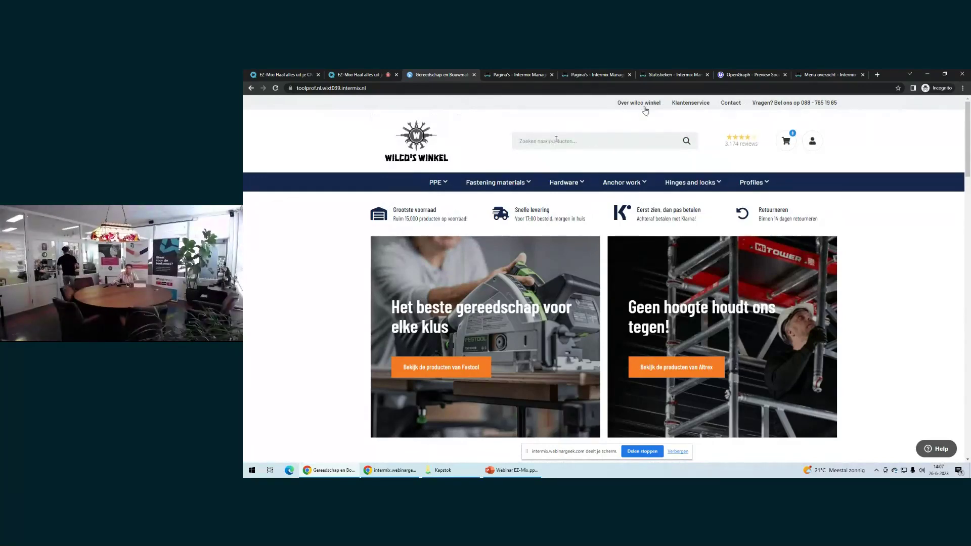
Examine the webshop's homepage from the banners and popular products down to the news items and footer links
scroll(493, 207, down, 5)
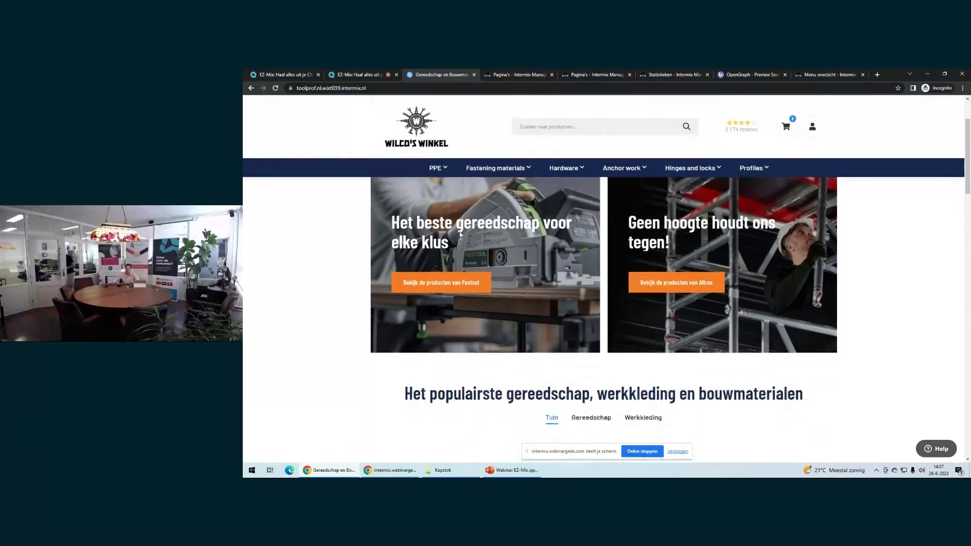
drag(407, 291, 698, 318)
scroll(715, 312, down, 5)
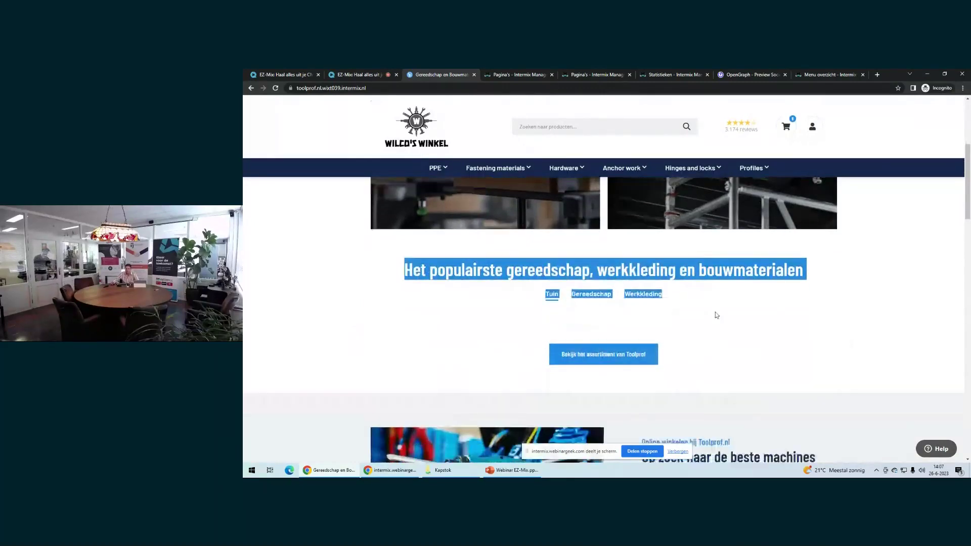
scroll(692, 313, down, 5)
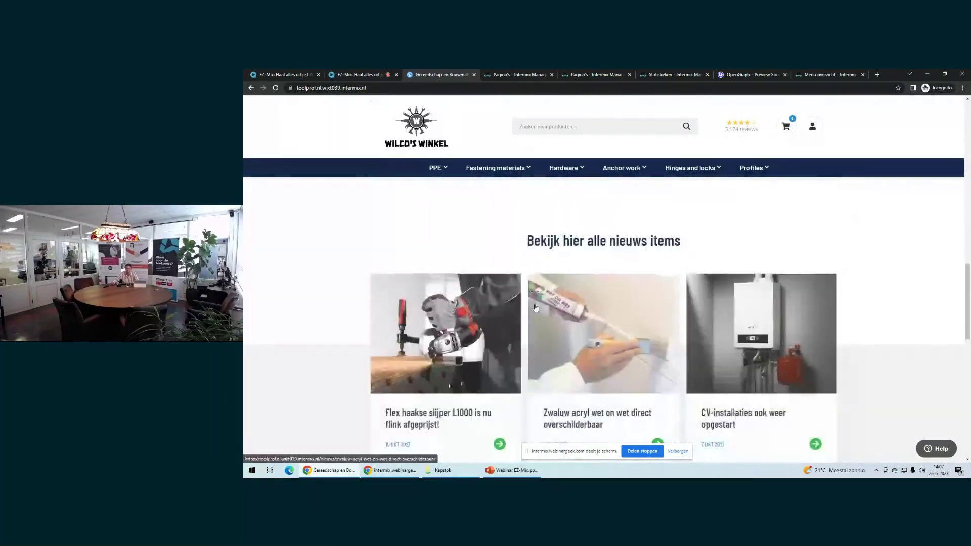
scroll(538, 310, down, 4)
scroll(511, 329, down, 7)
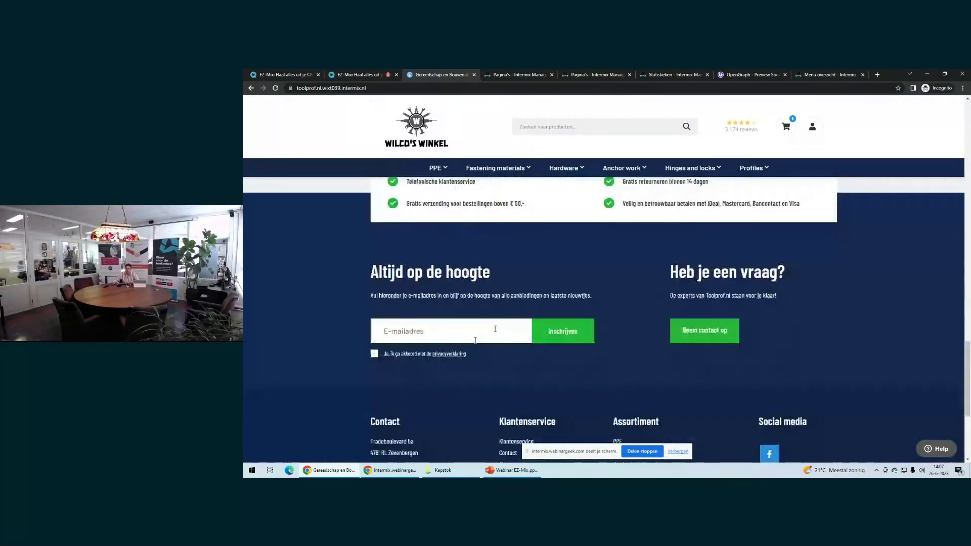
scroll(511, 334, up, 15)
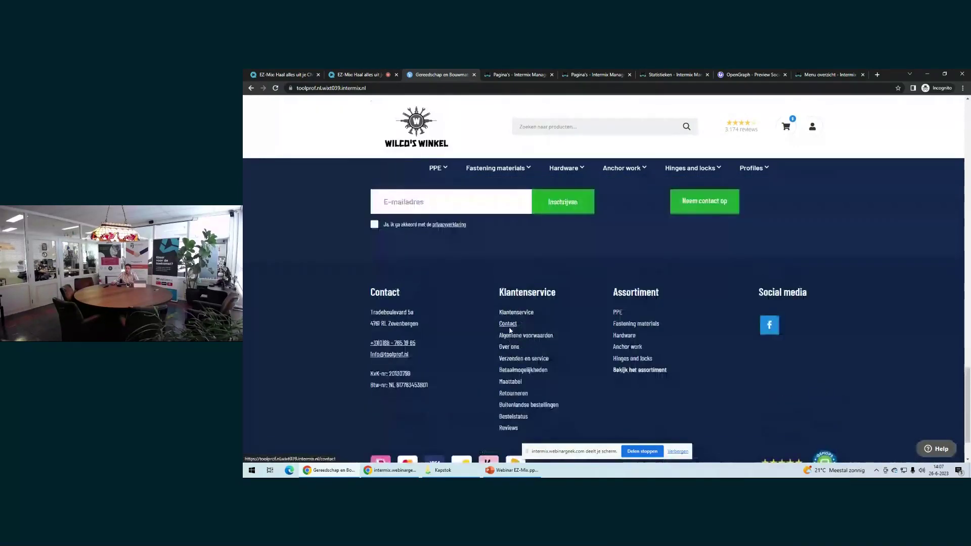
scroll(509, 323, up, 6)
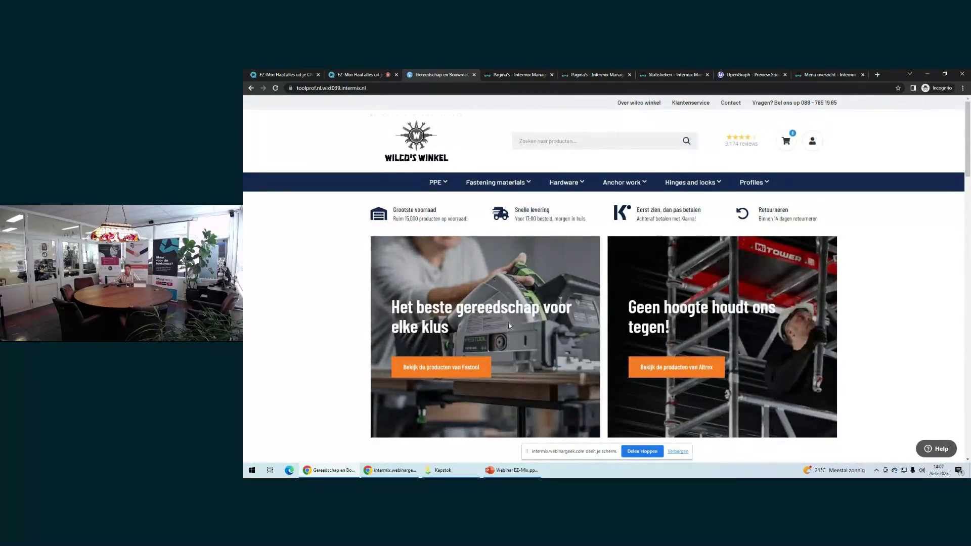
scroll(509, 323, down, 2)
scroll(501, 266, down, 3)
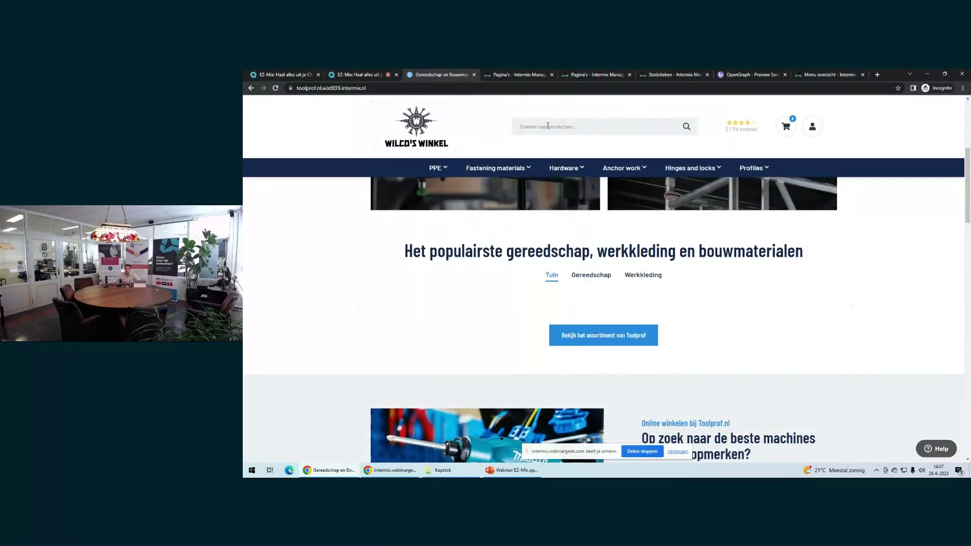
scroll(553, 266, up, 5)
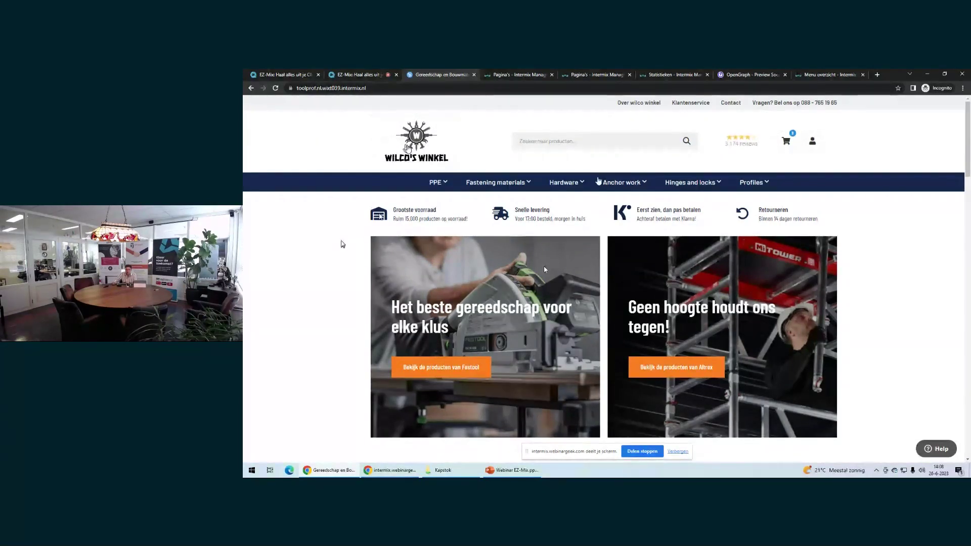
Switch to the Pagina's overview in the Intermix Manager and view the account options beside the welcome text
mouse_move(482, 68)
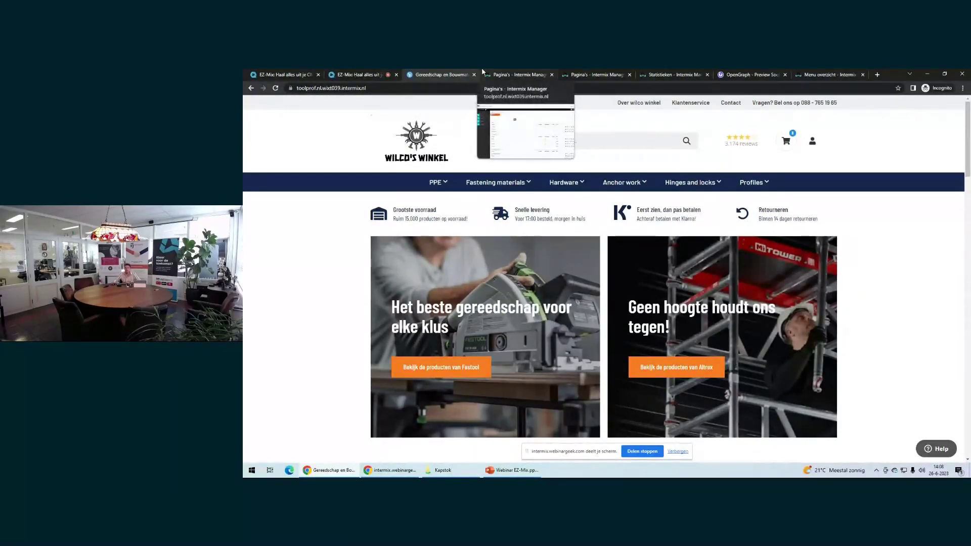
click(481, 67)
scroll(484, 209, down, 1)
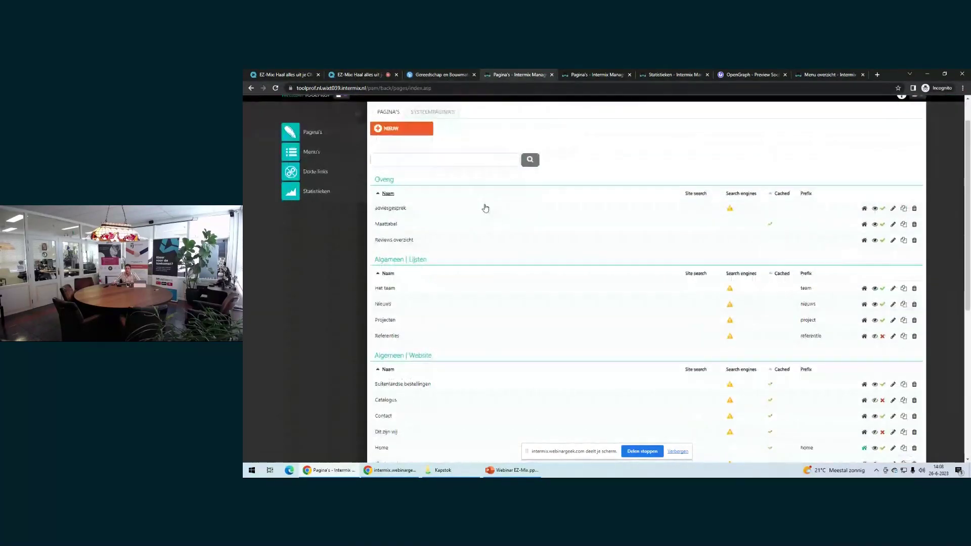
scroll(486, 210, up, 1)
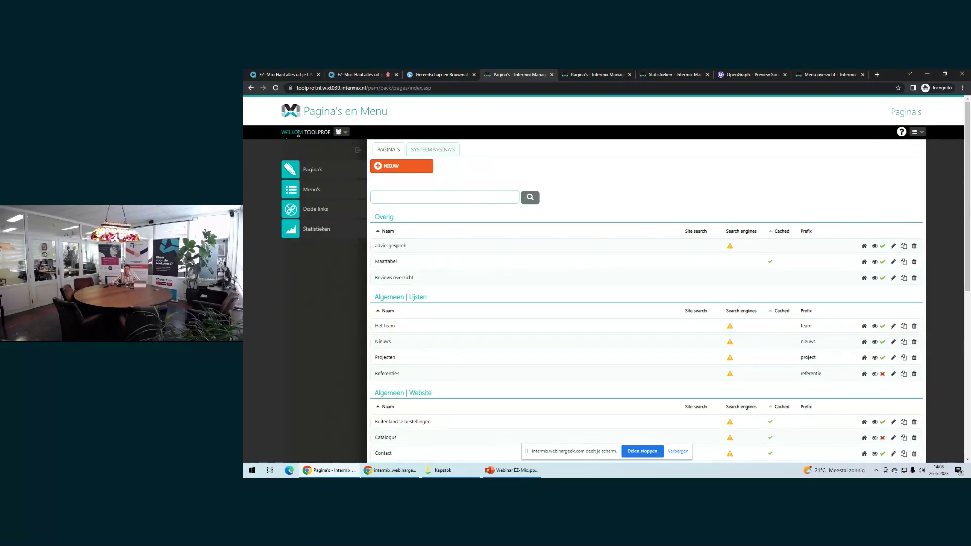
click(340, 133)
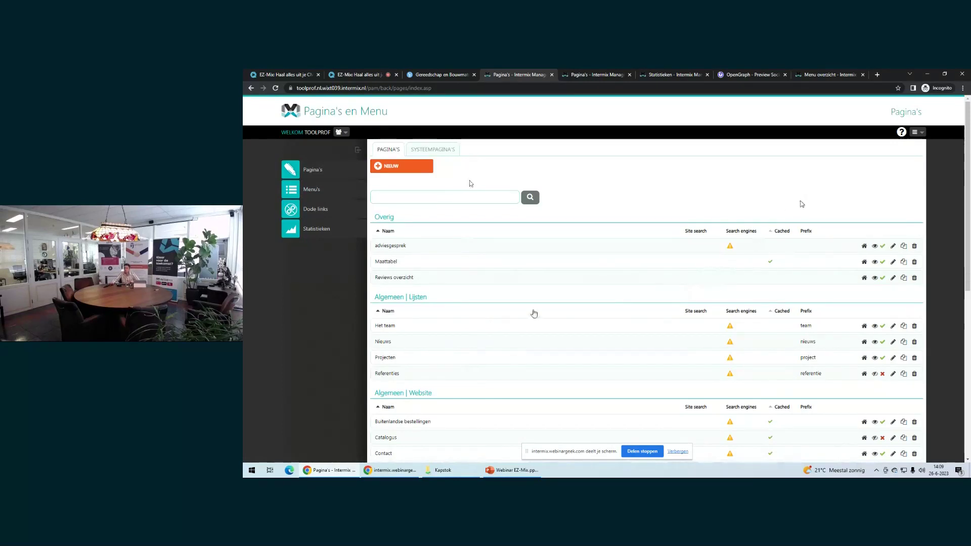
Open the help text for the page overview, skim its explanations and close it
click(902, 134)
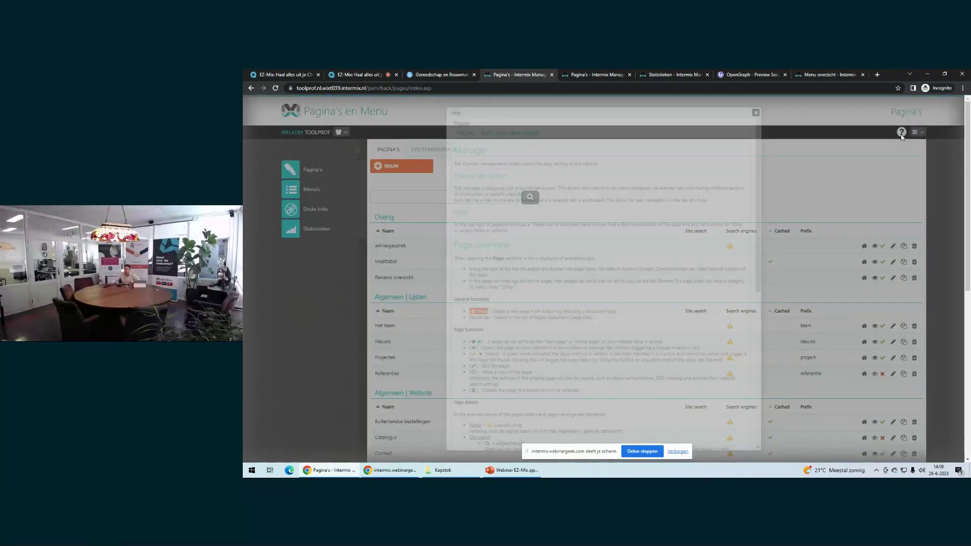
scroll(709, 213, down, 1)
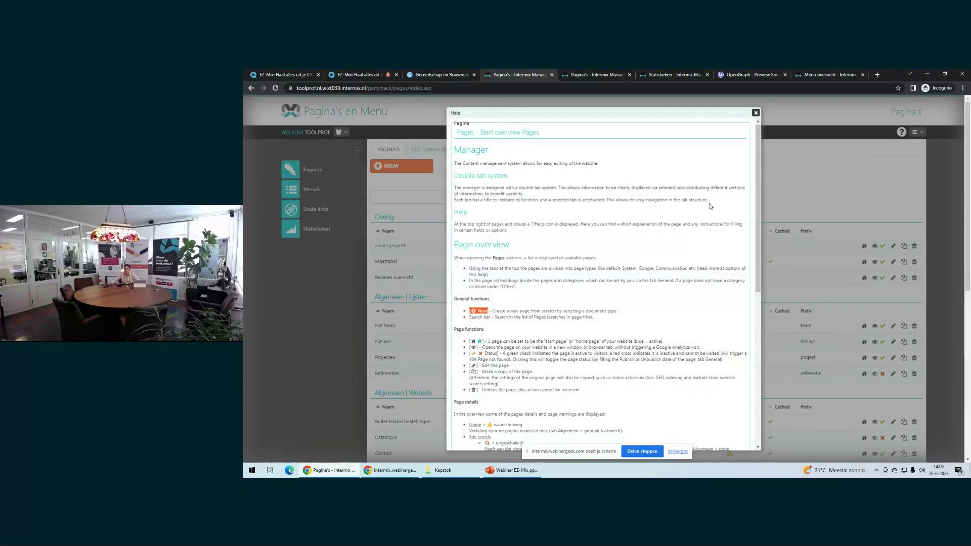
scroll(710, 213, down, 5)
scroll(708, 218, up, 6)
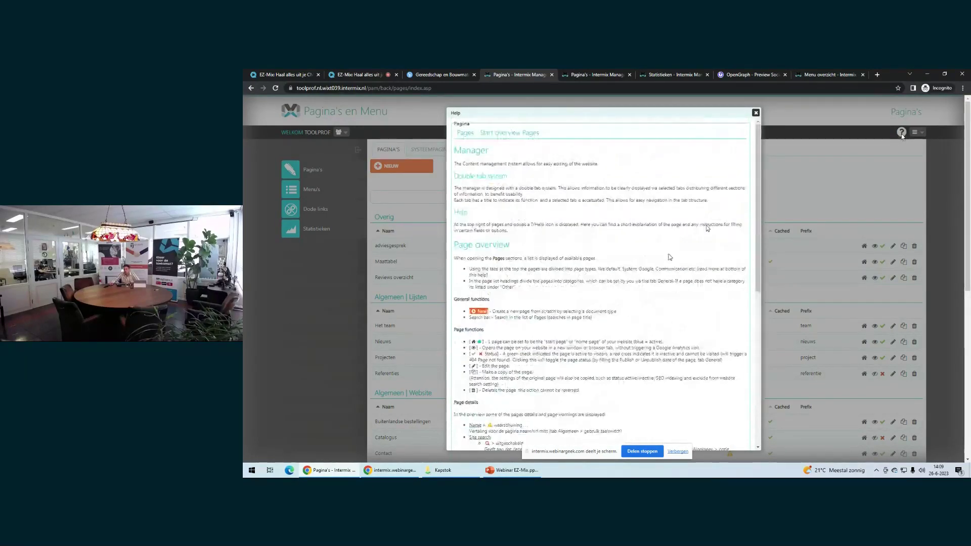
scroll(708, 229, down, 6)
scroll(668, 212, up, 6)
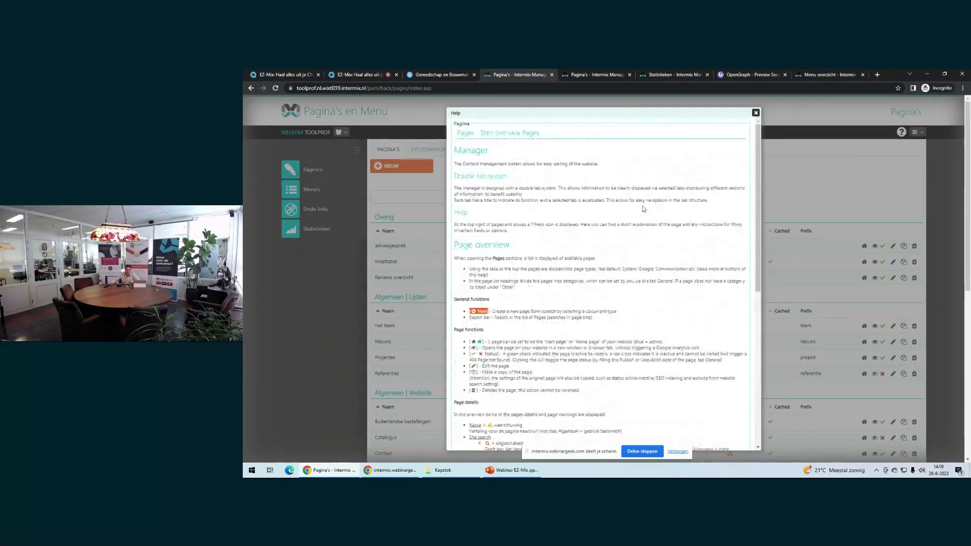
click(756, 114)
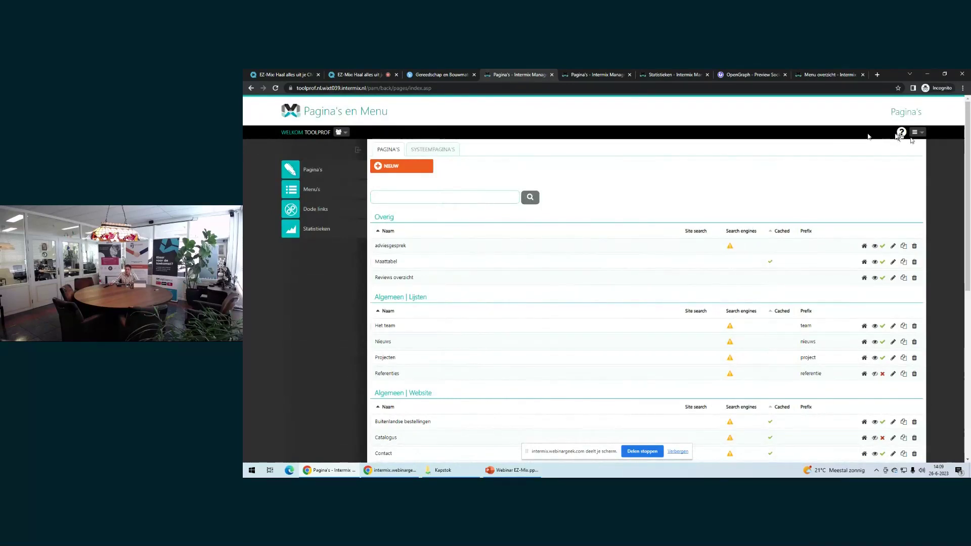
View the list of available applications and the account options without leaving the page overview
click(914, 133)
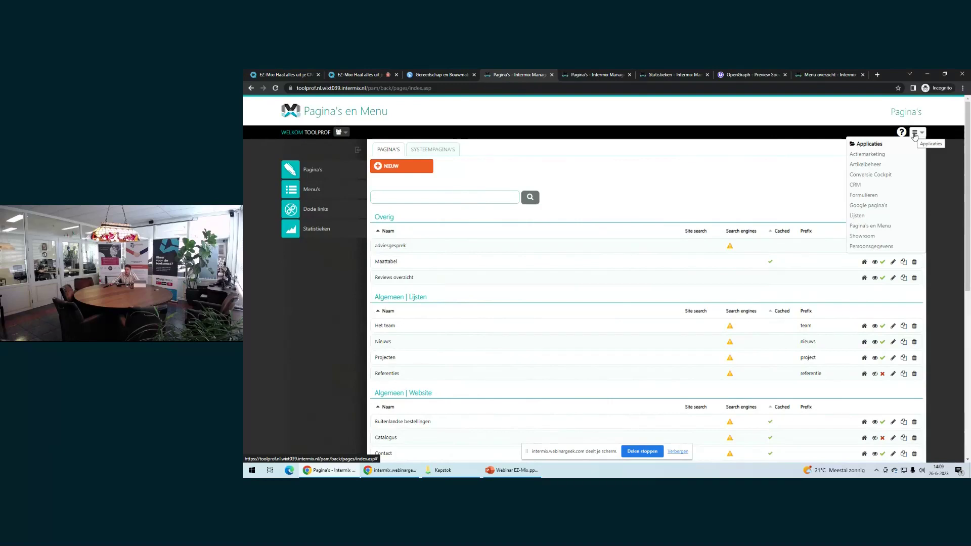
click(916, 135)
click(917, 136)
click(883, 216)
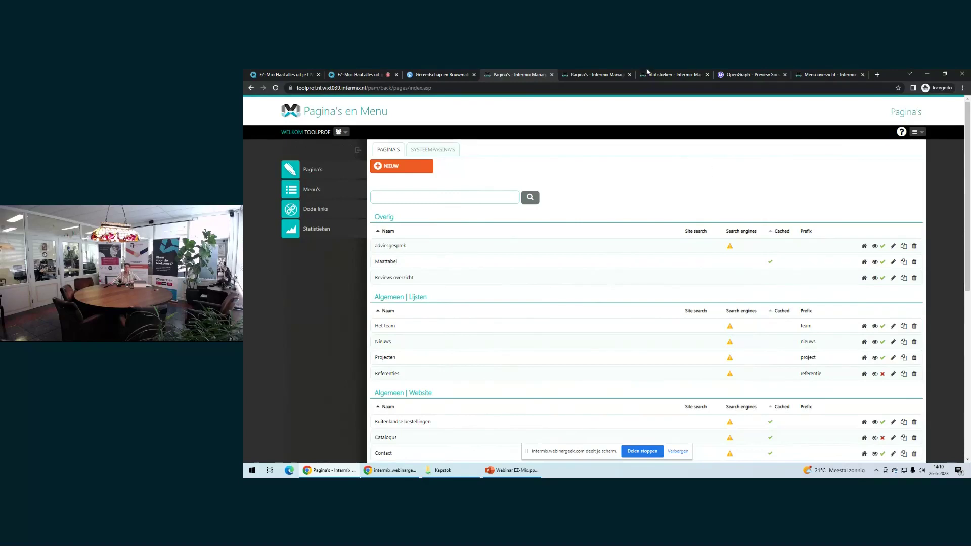
click(341, 132)
click(246, 234)
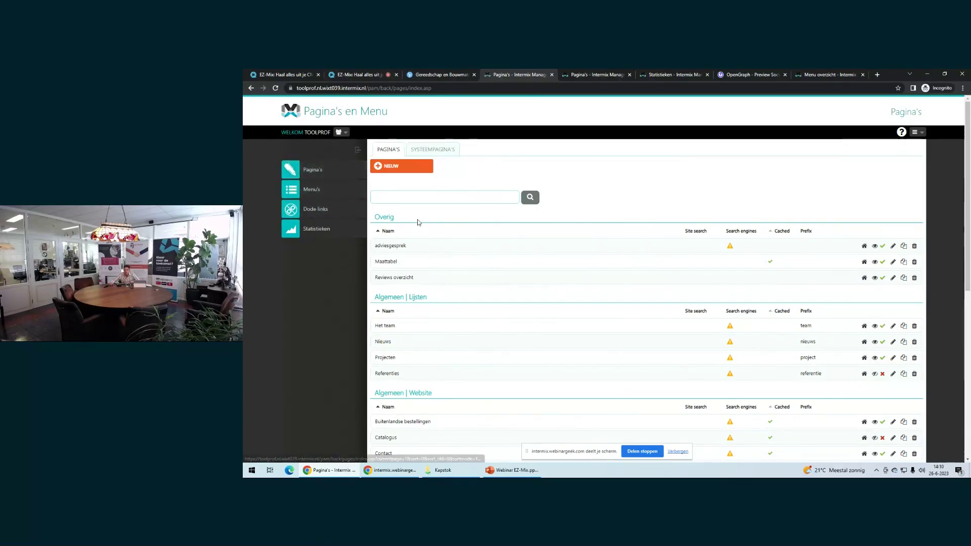
Reload the Pagina's overview and look through the listed pages in each category
scroll(425, 269, down, 5)
scroll(429, 321, up, 5)
click(324, 190)
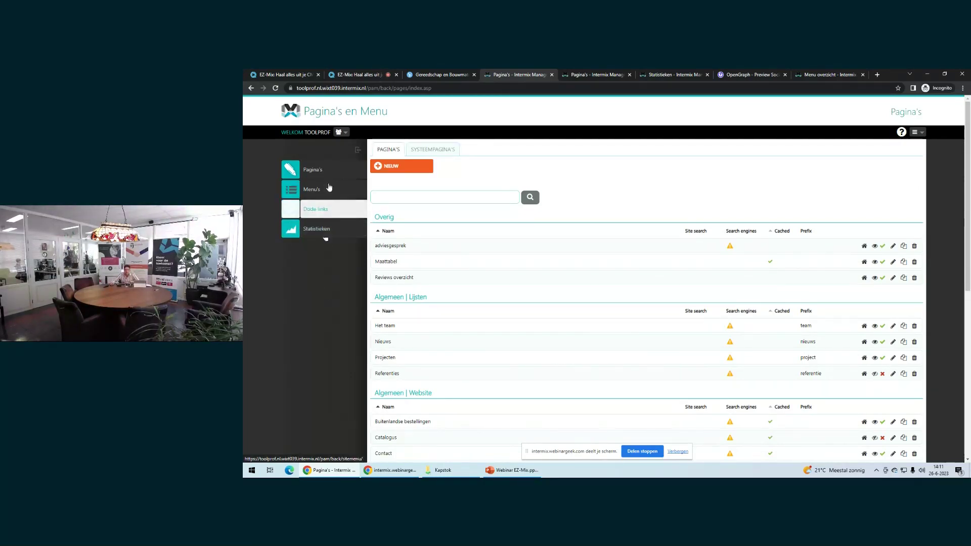
click(322, 165)
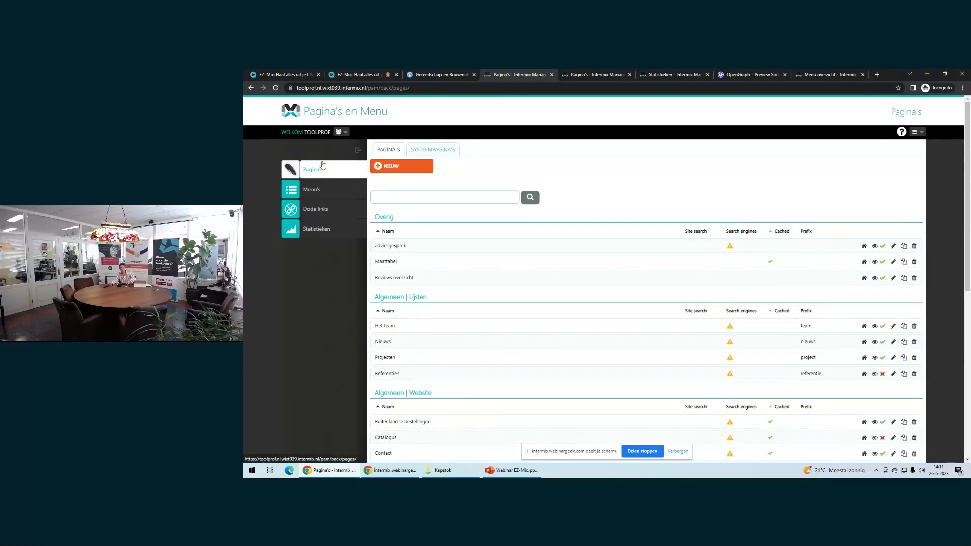
scroll(518, 324, down, 2)
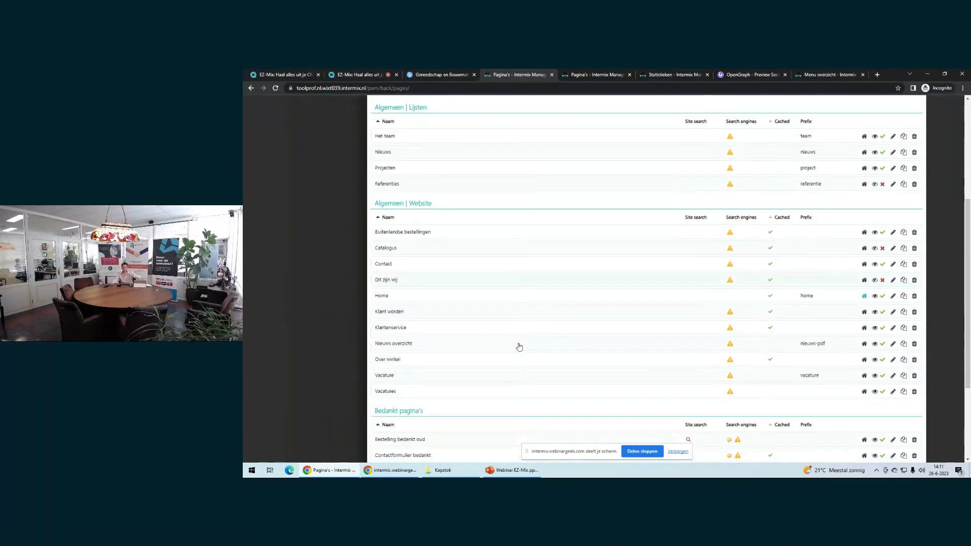
scroll(518, 342, up, 2)
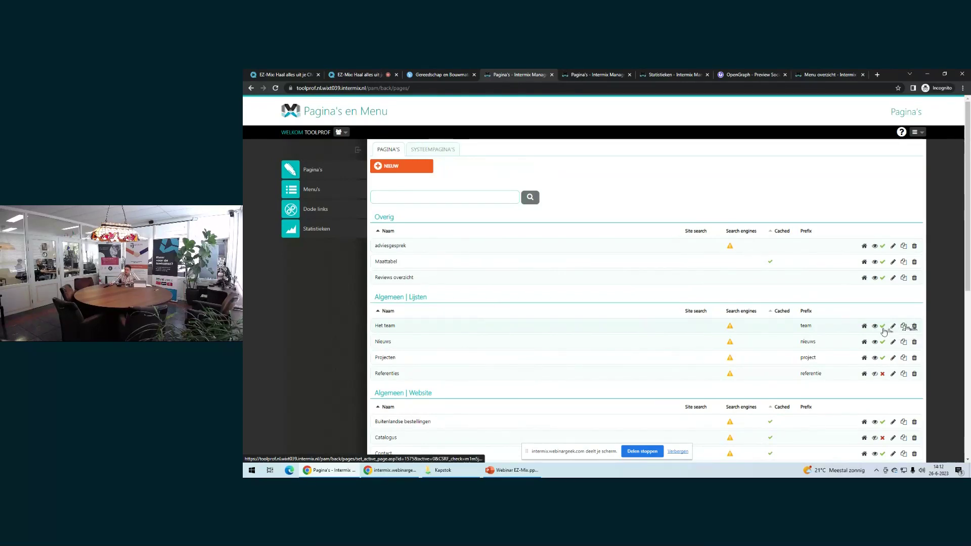
Preview the Het team page on the website, look through its content and close the preview
click(883, 327)
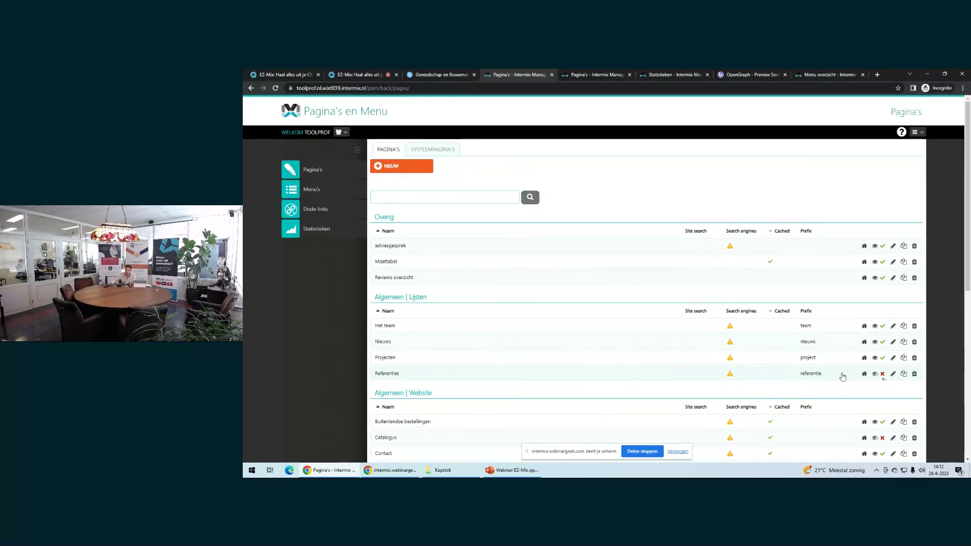
click(876, 326)
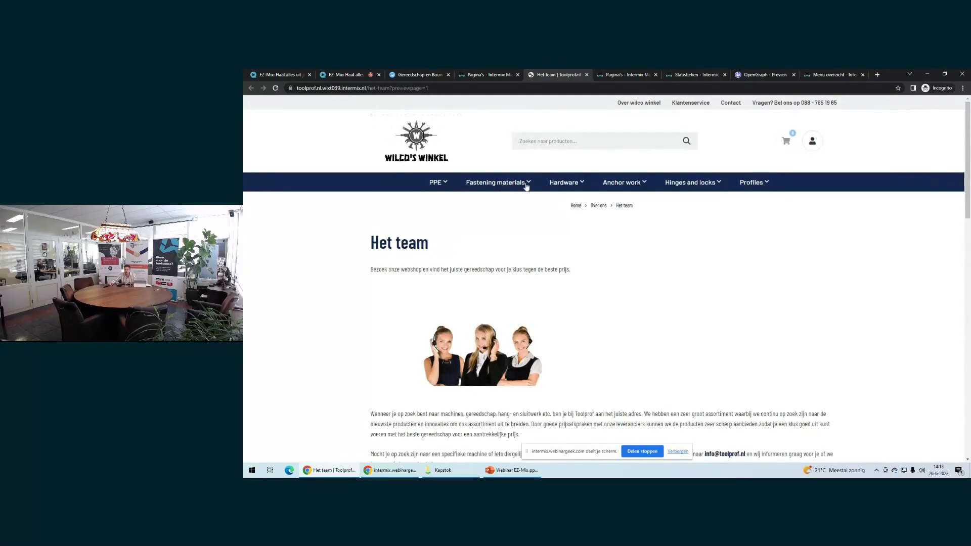
scroll(505, 238, down, 5)
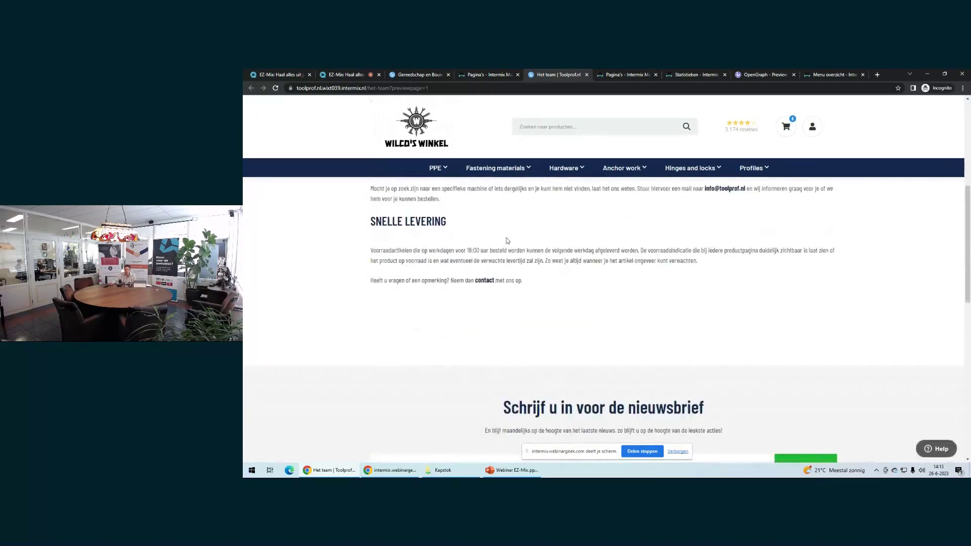
scroll(508, 241, up, 5)
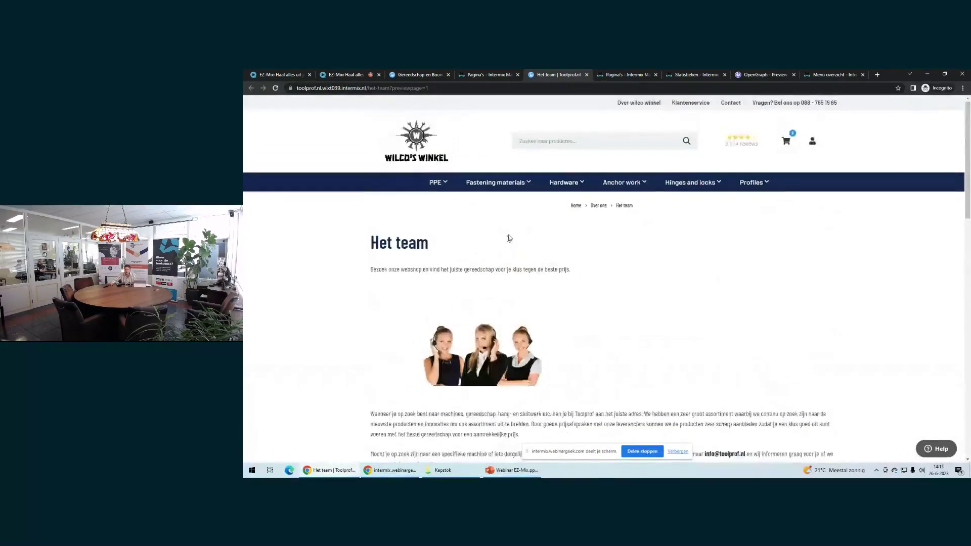
click(587, 74)
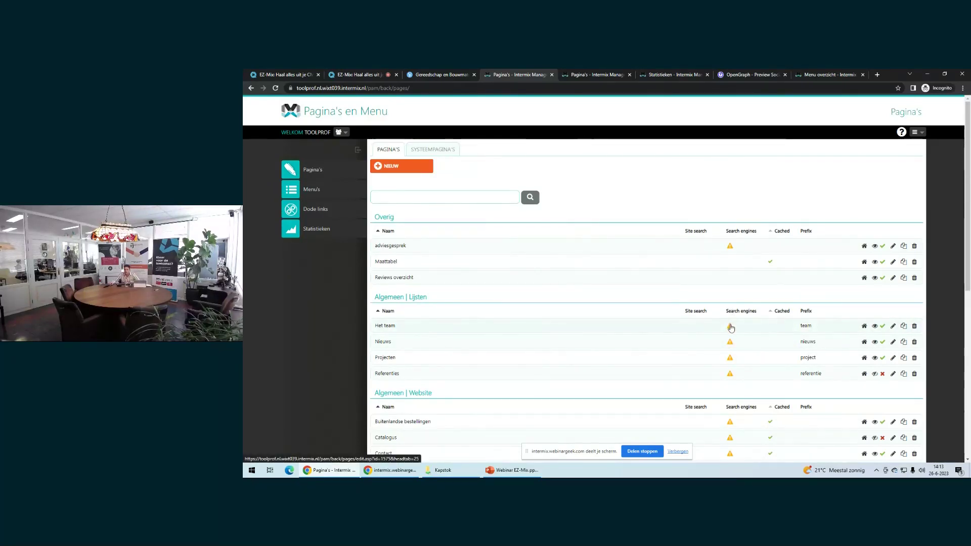
Inspect the search engine warning for Het team, view the webshop homepage and return to the page overview
mouse_move(731, 327)
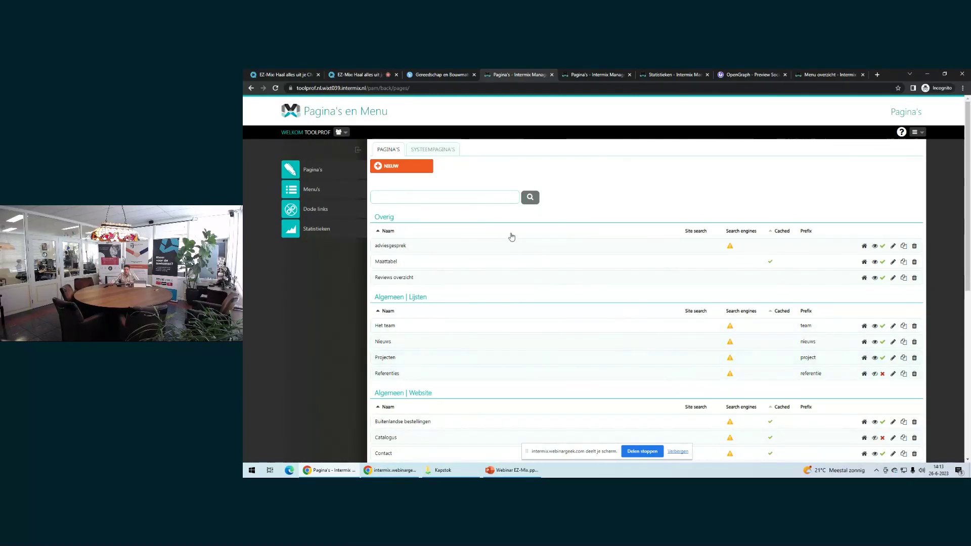
click(441, 75)
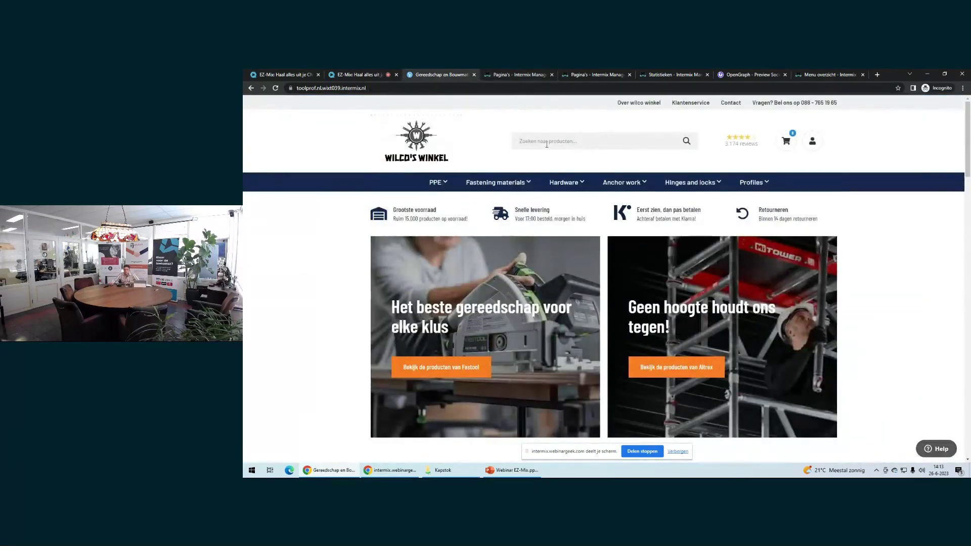
click(500, 75)
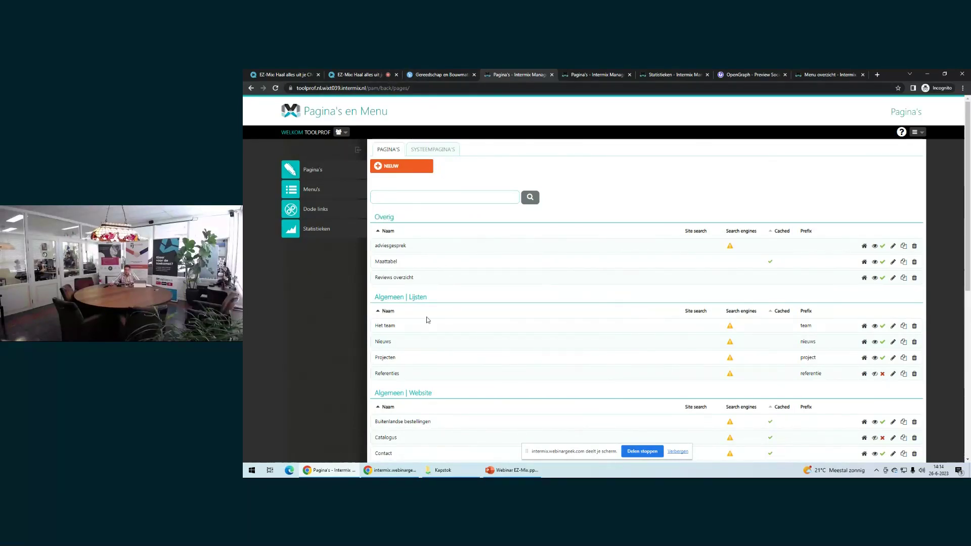
Review the category headings in the page list from Algemeen | Lijsten down to Bestelstatus
drag(430, 300, 394, 317)
scroll(431, 300, down, 2)
scroll(445, 322, down, 5)
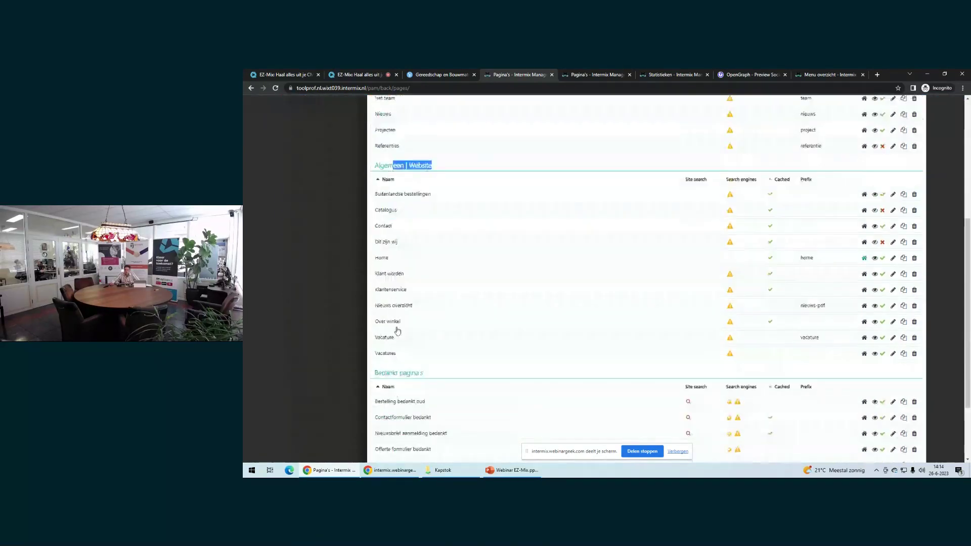
drag(420, 425, 372, 426)
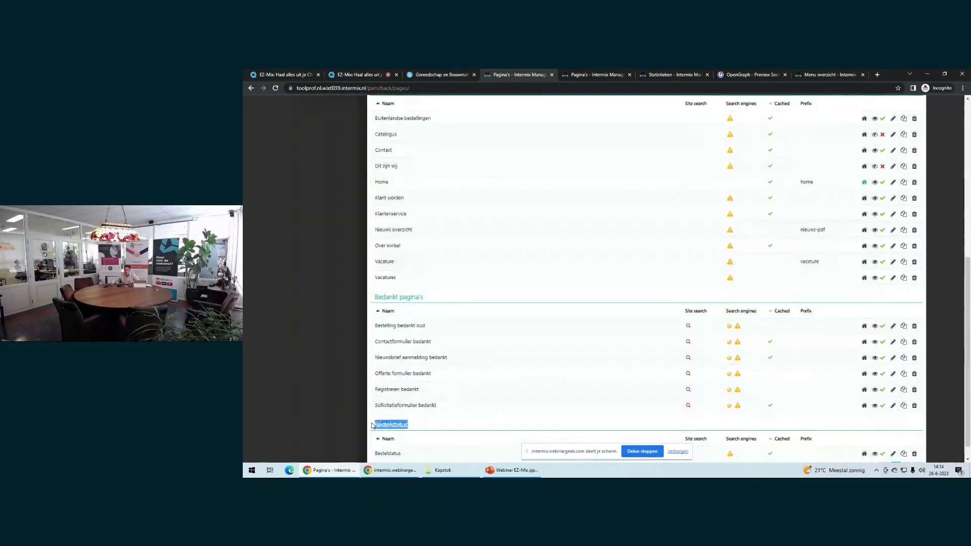
scroll(440, 306, up, 8)
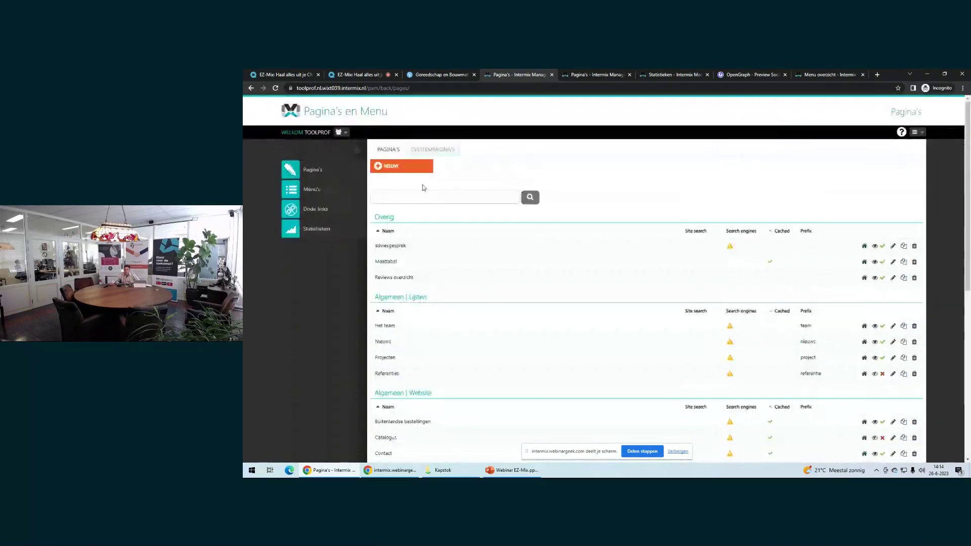
Create a new standard page named "Adviesgesprek aanvragen" and save it
click(390, 168)
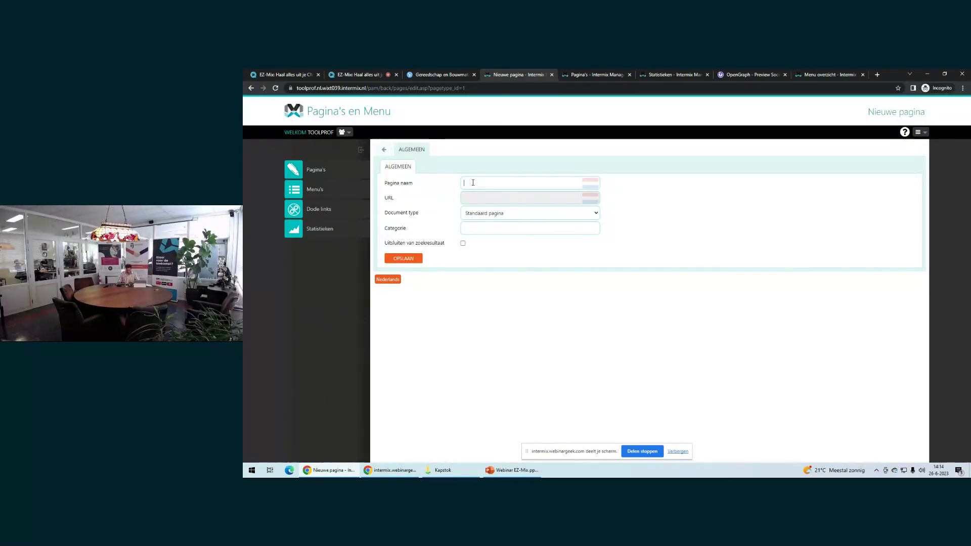
text(sp)
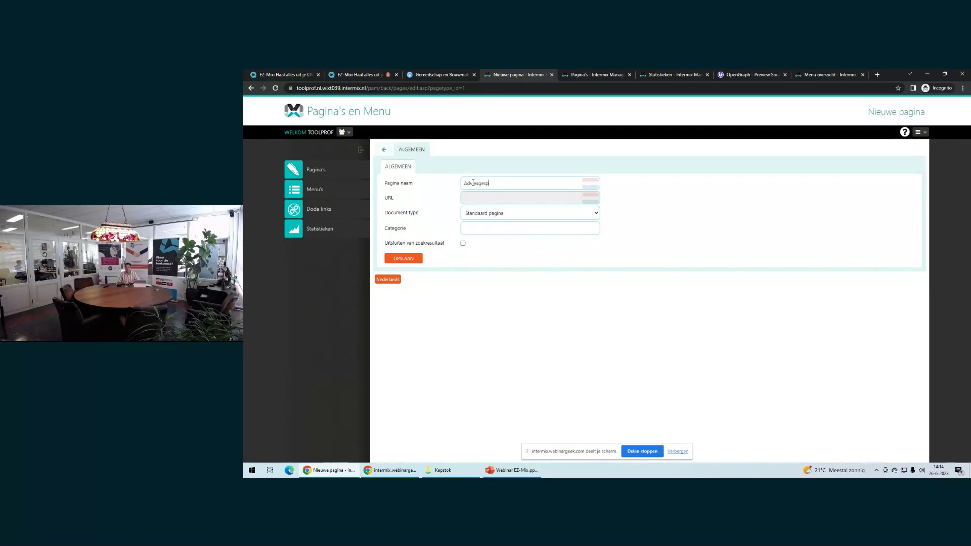
key(BackSpace)
key(BackSpace)
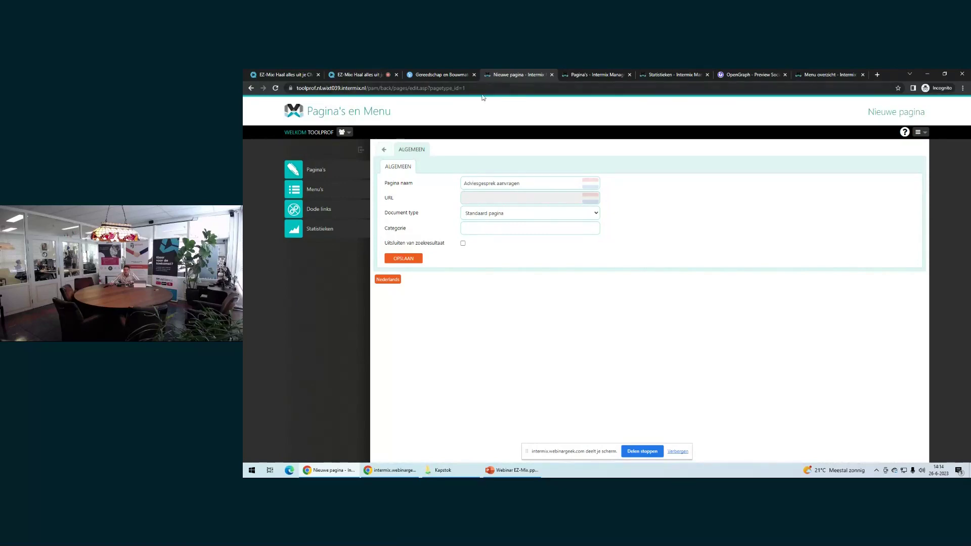
click(420, 261)
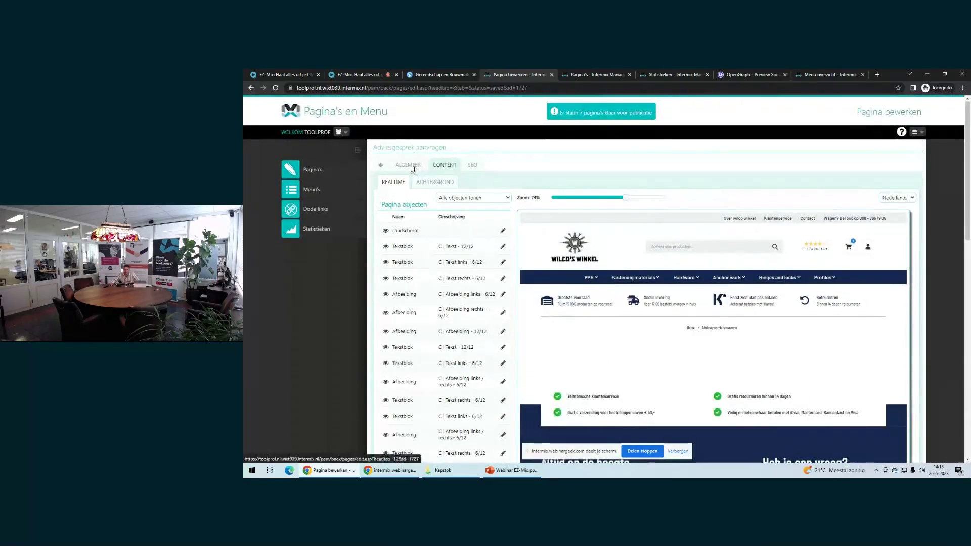
Review the page's name and URL in its general settings and set the Unpublish date to 30-06-2023
click(414, 168)
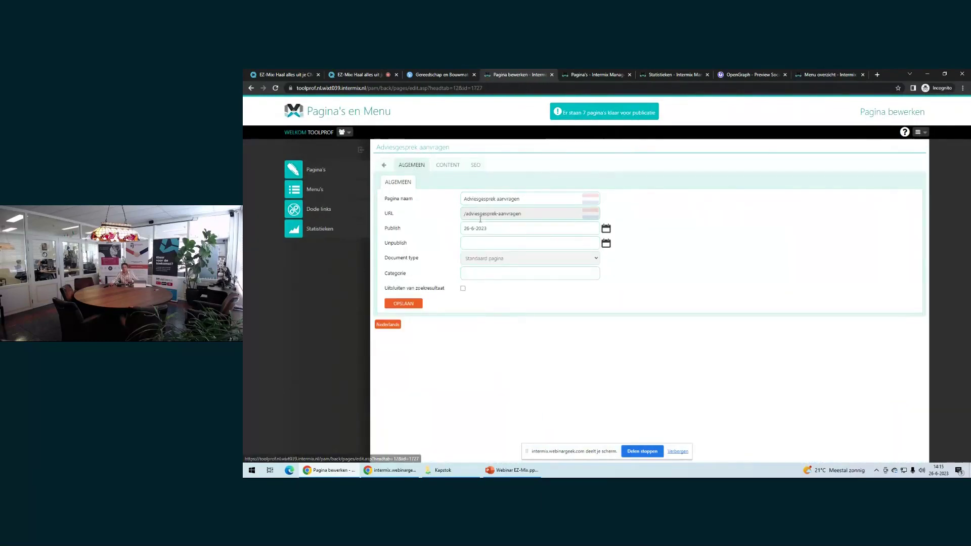
double_click(389, 215)
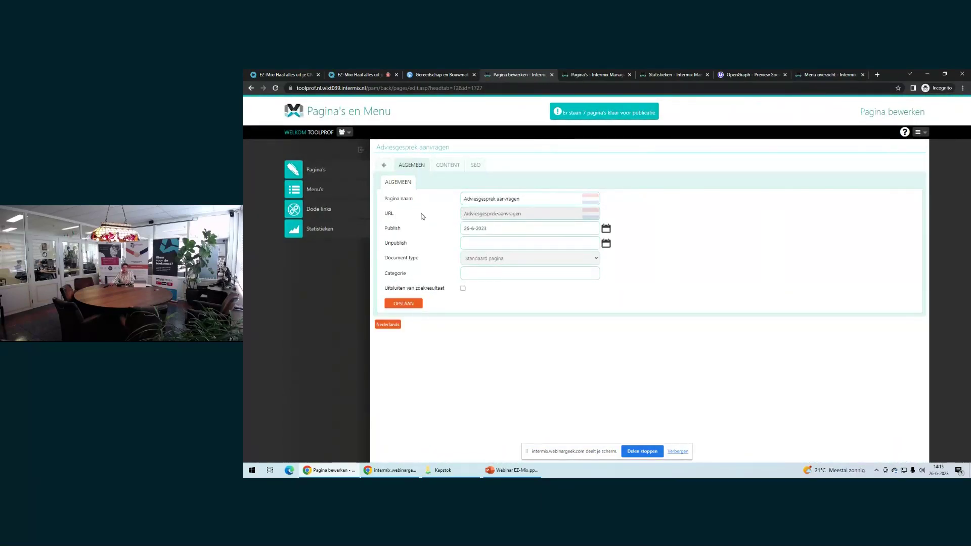
drag(526, 213, 423, 213)
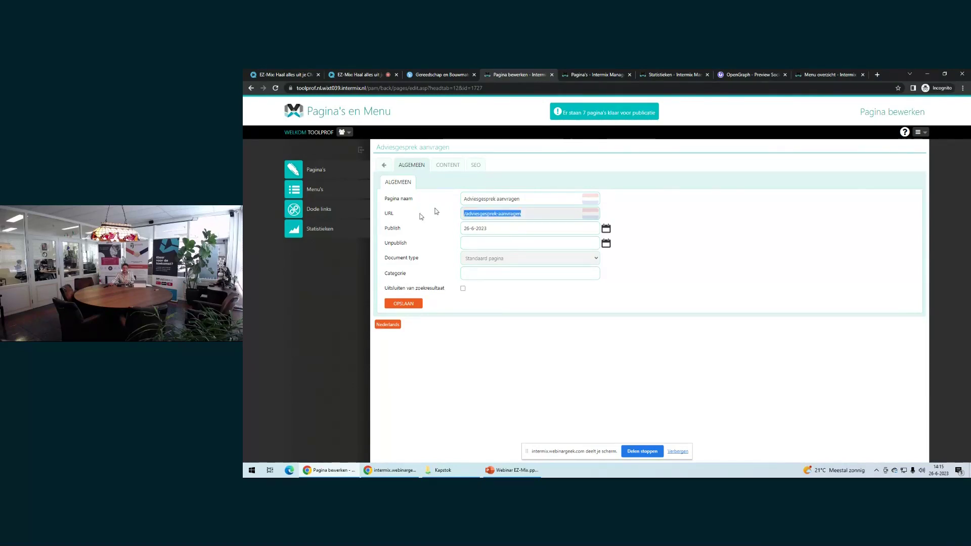
click(433, 207)
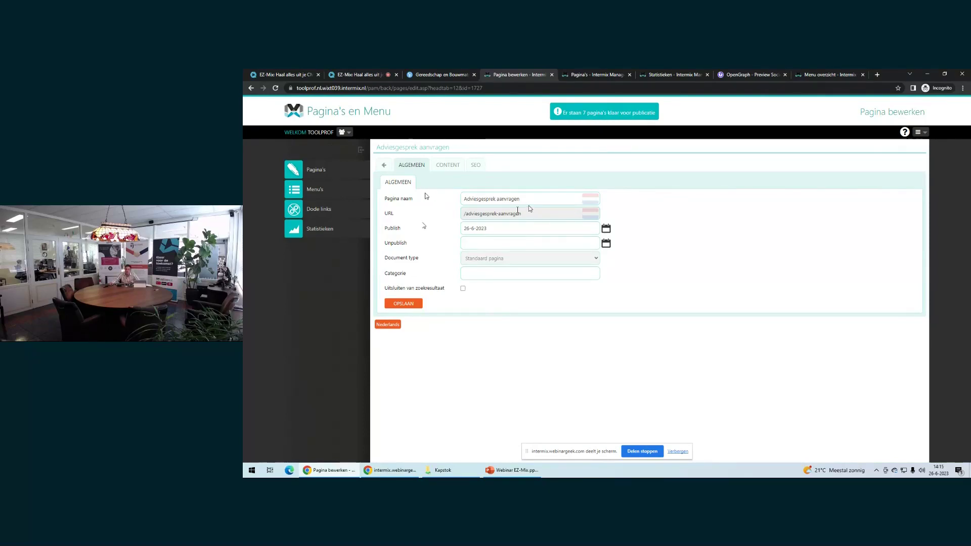
double_click(406, 199)
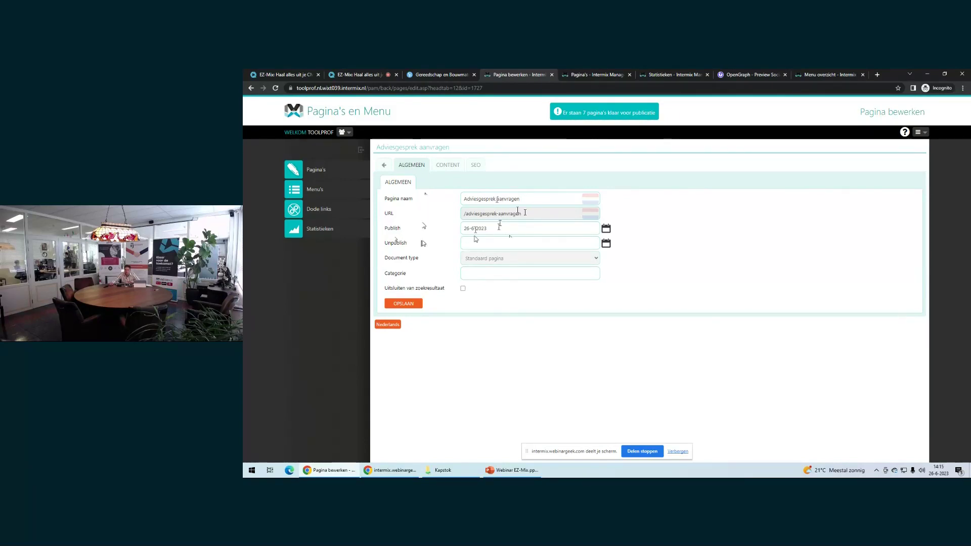
click(607, 245)
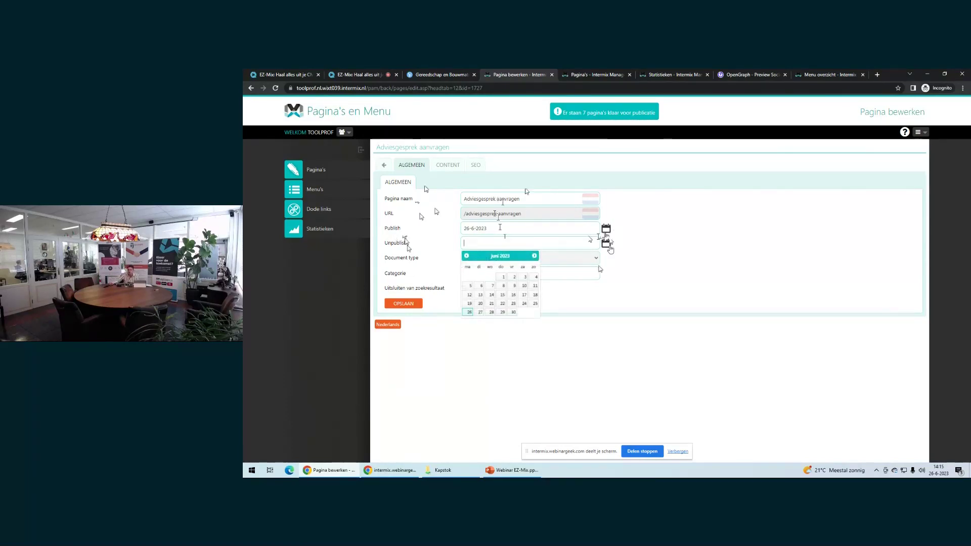
click(513, 313)
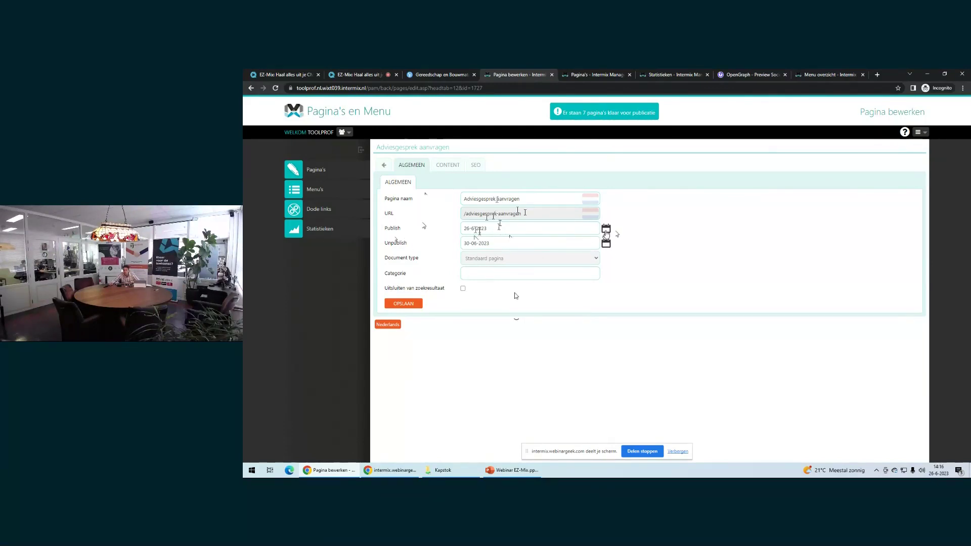
View July 2023 in the Publish date calendar and close the calendar
click(606, 231)
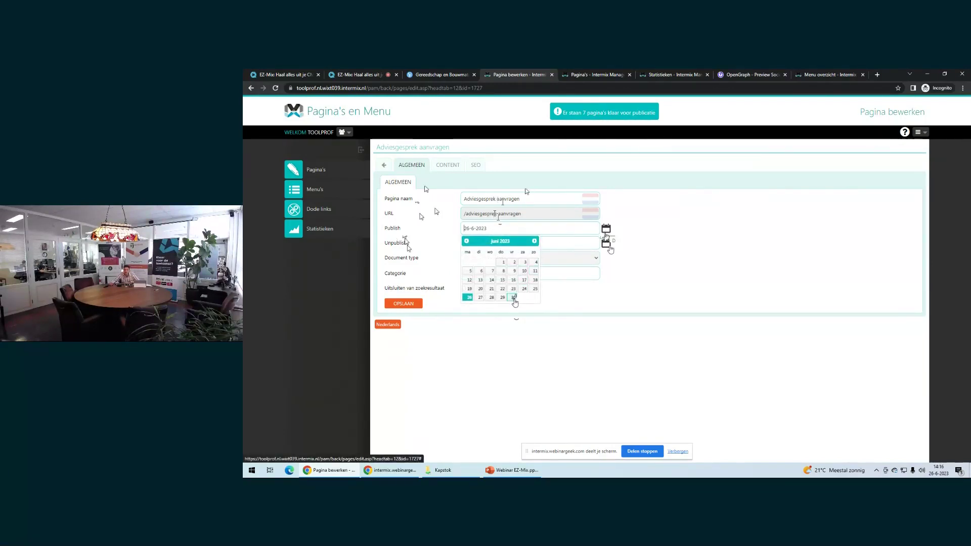
click(535, 242)
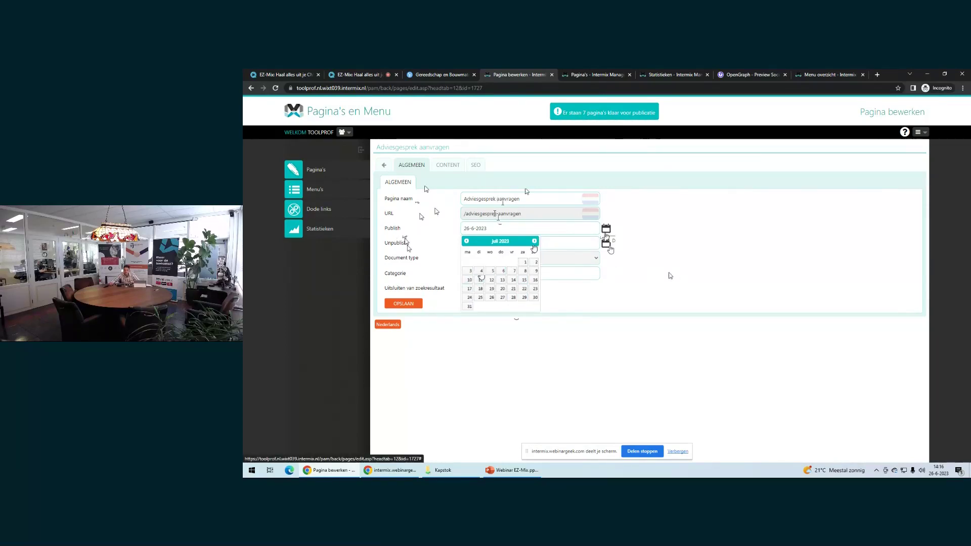
click(606, 231)
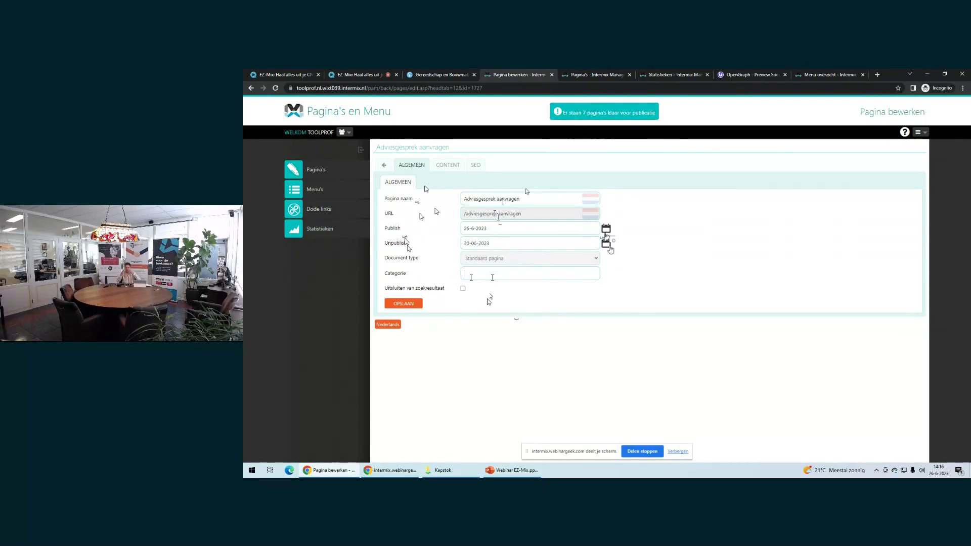
Set the page's category to Intern, exclude it from search results and save the settings
text(Inter)
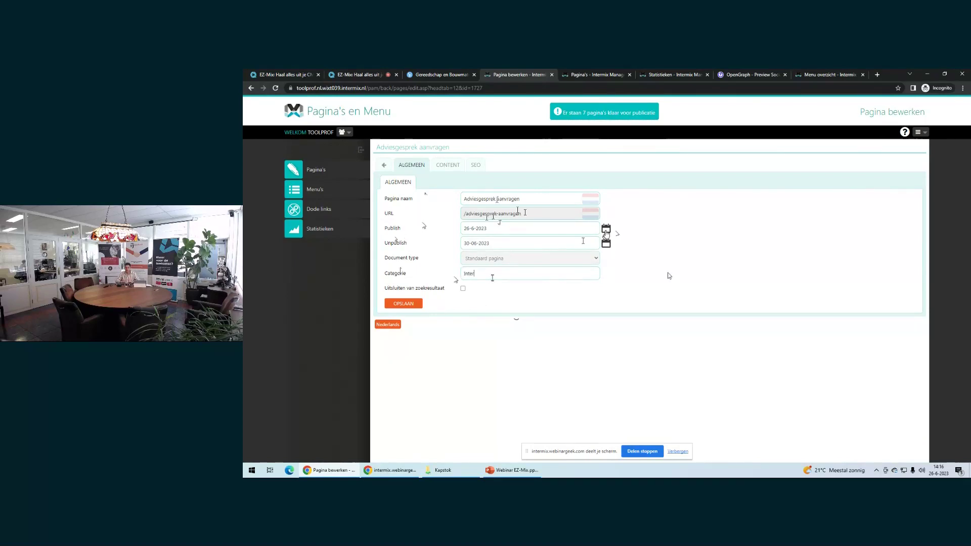
text(n)
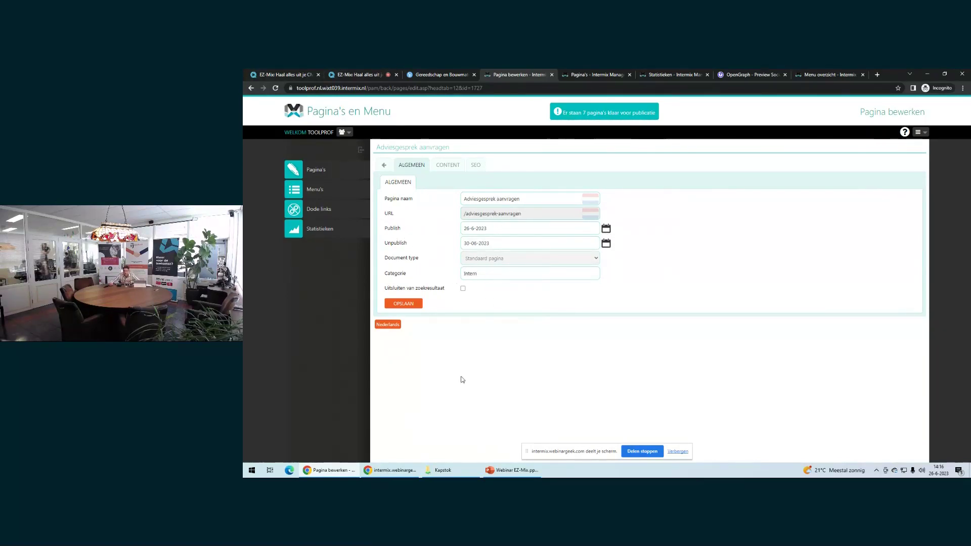
click(462, 289)
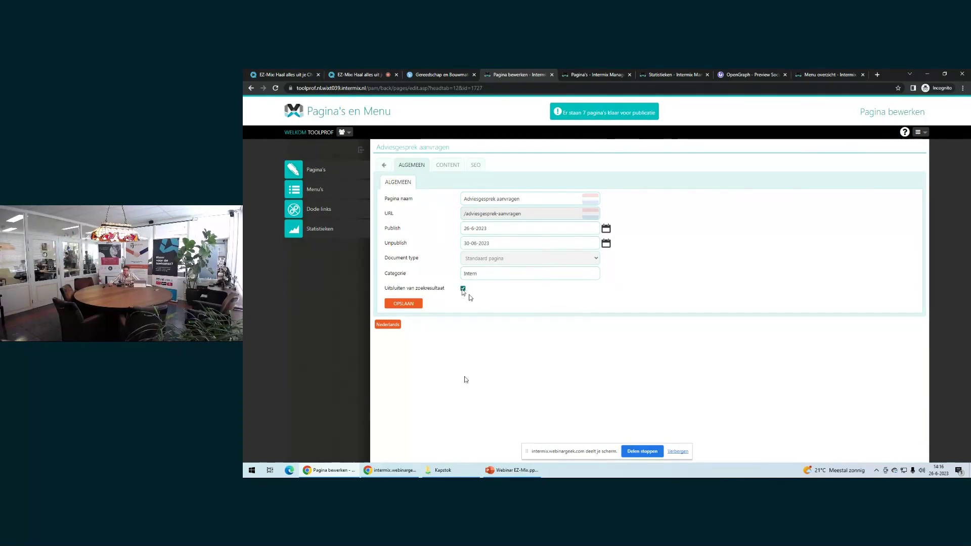
click(463, 288)
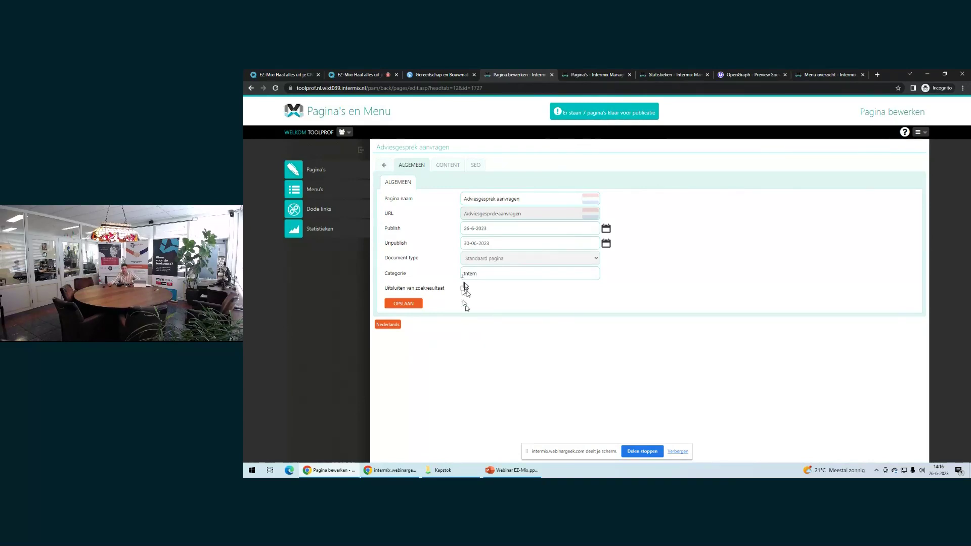
click(463, 289)
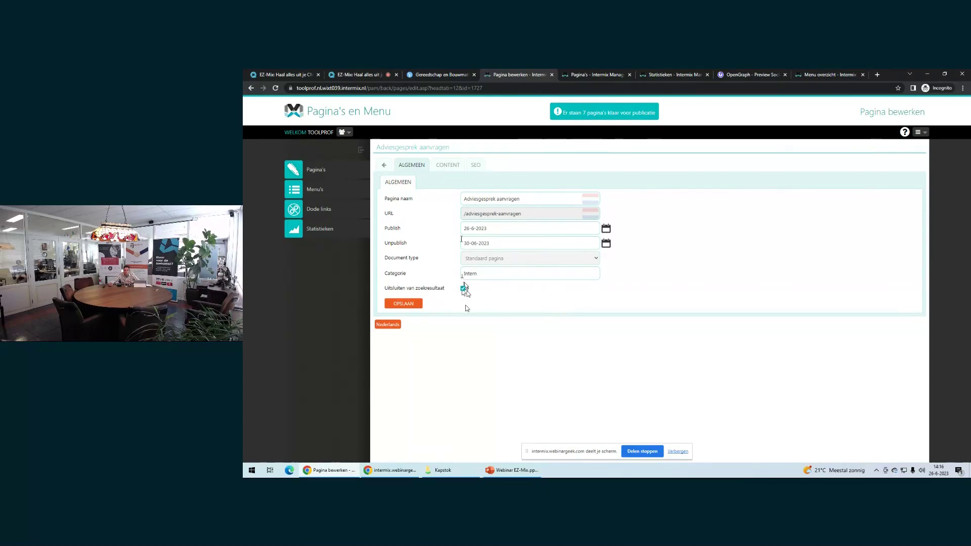
click(403, 304)
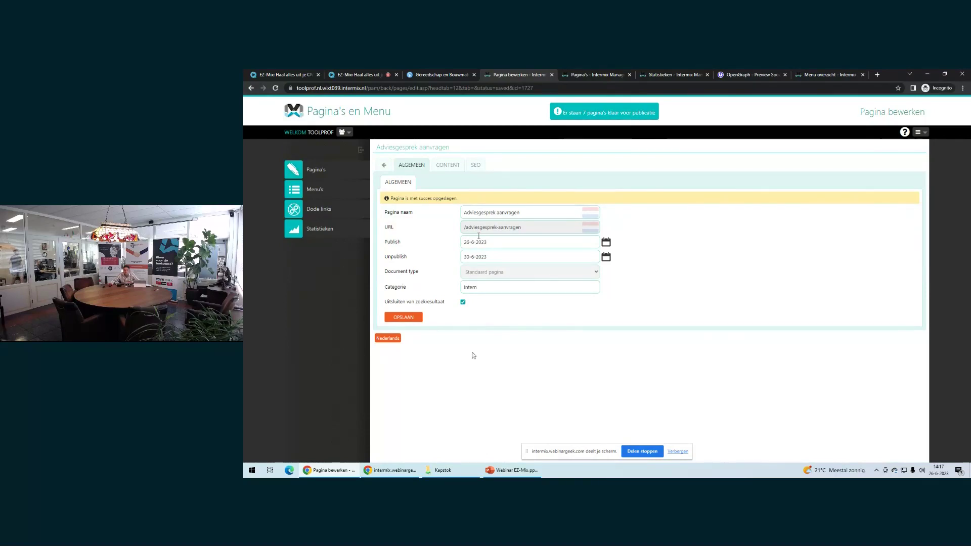
Open the page's content and examine the page objects alongside the realtime webshop preview
click(441, 168)
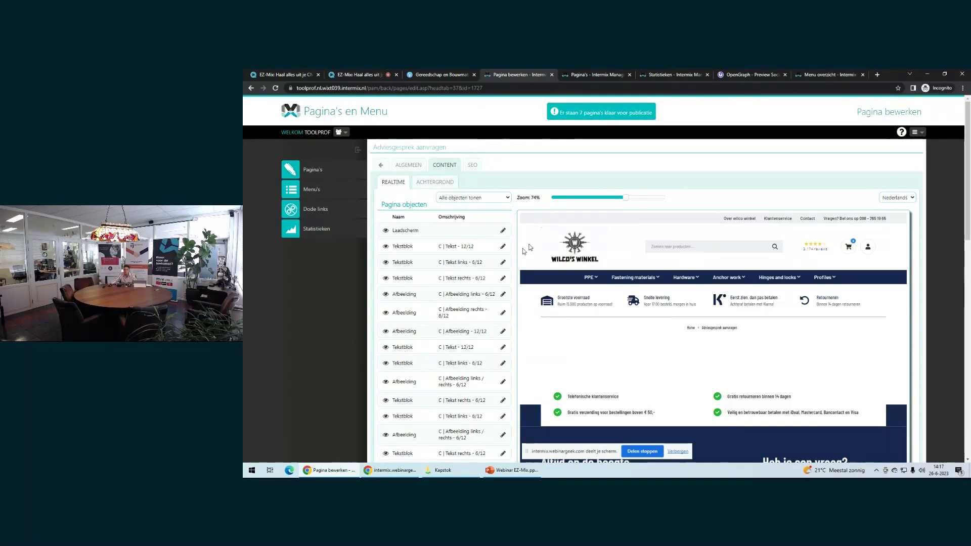
scroll(531, 247, down, 1)
scroll(534, 245, up, 1)
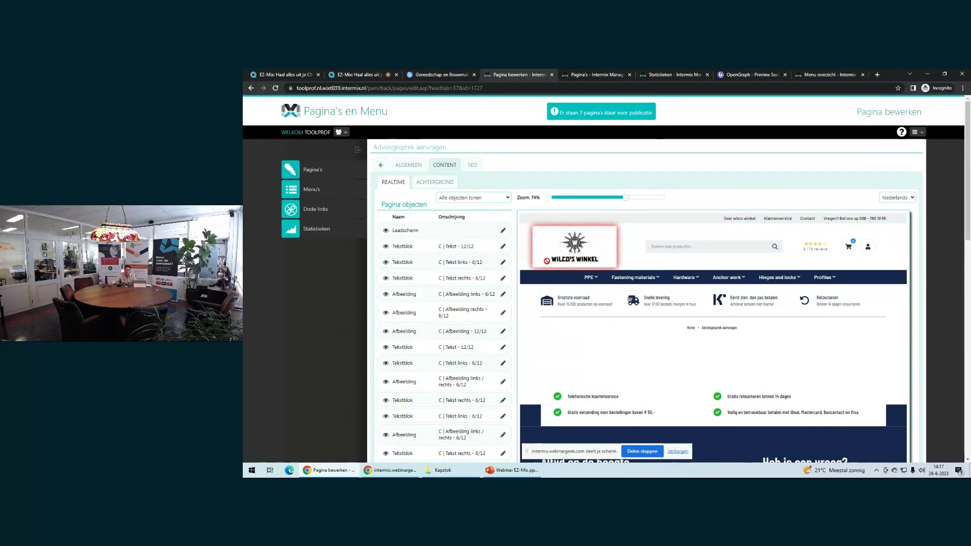
scroll(547, 262, down, 1)
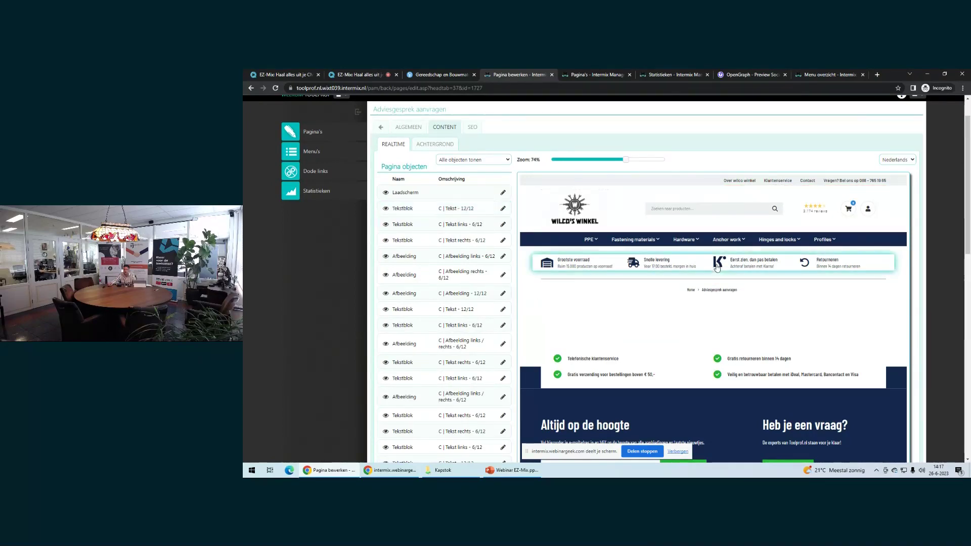
scroll(678, 283, down, 1)
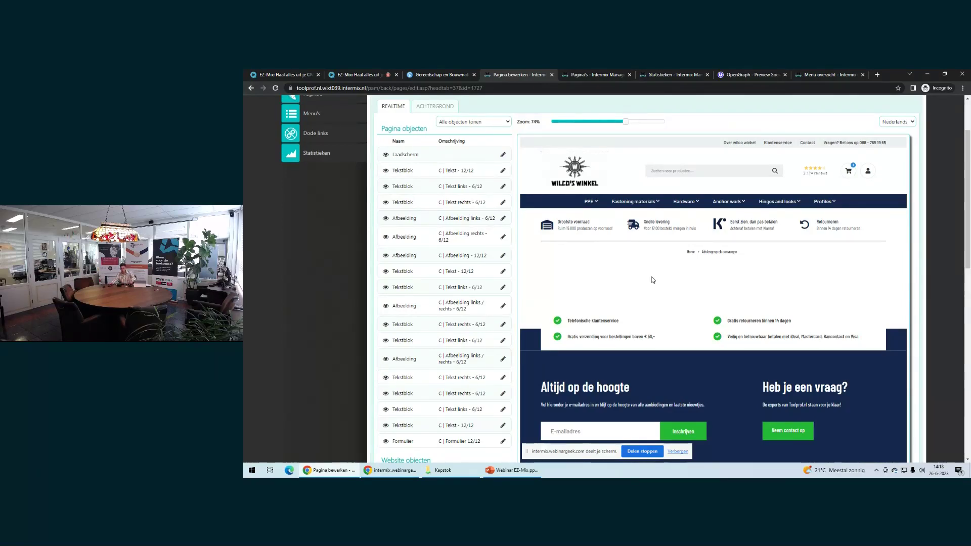
scroll(472, 177, up, 2)
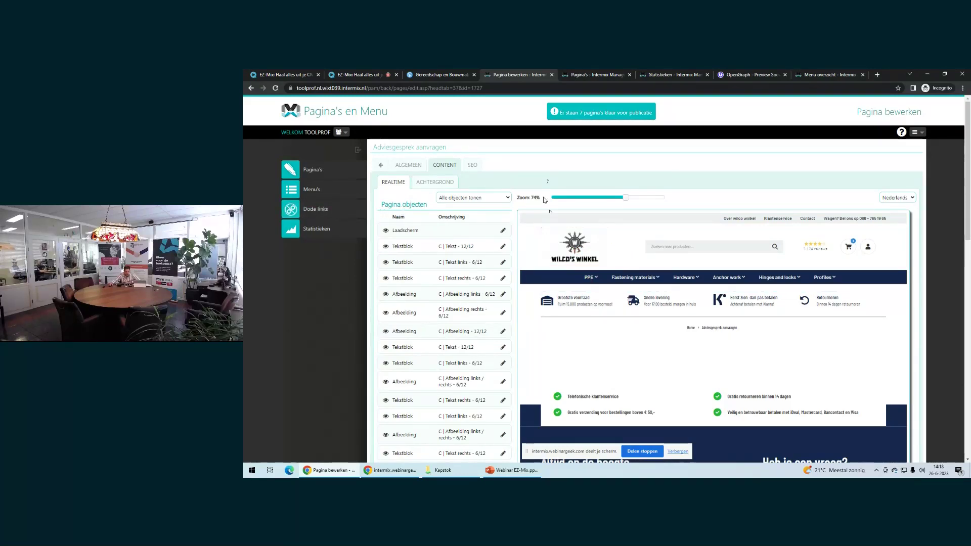
scroll(387, 165, down, 1)
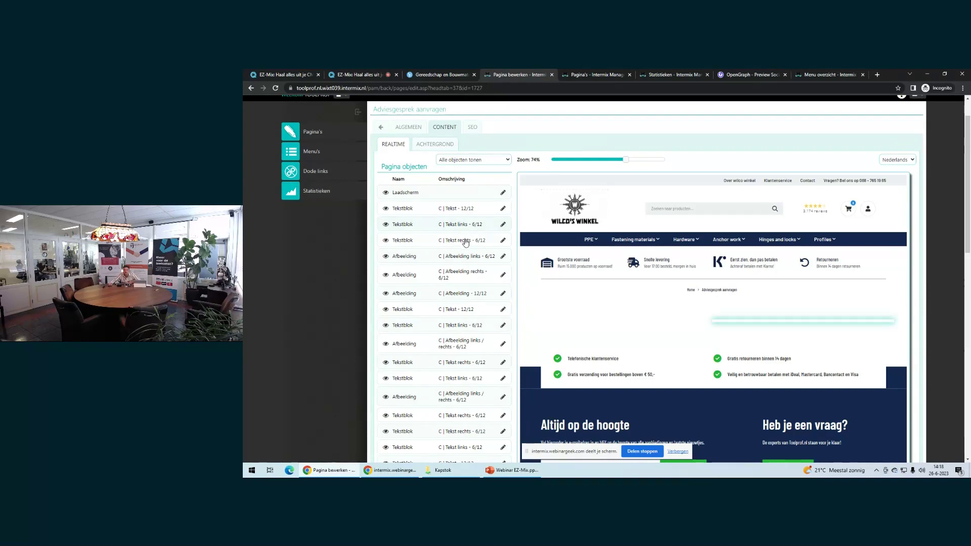
Open the full-width text block "C | Tekst - 12/12" and enter the text "Adviesgesprek hordeur"
click(461, 211)
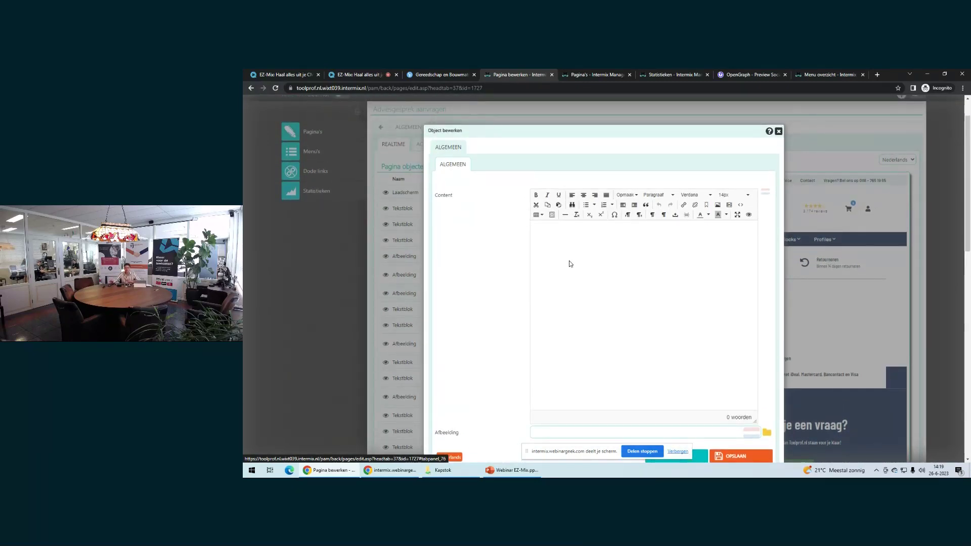
click(570, 263)
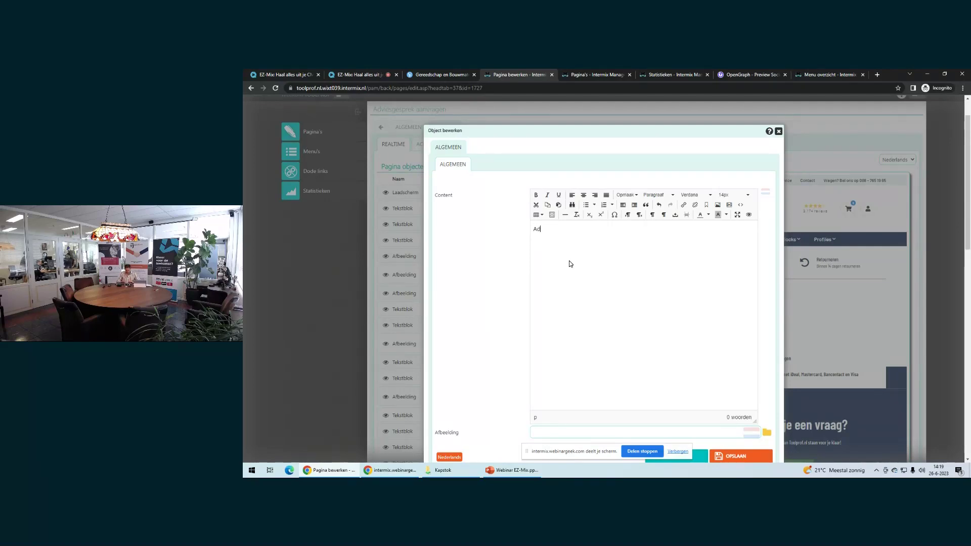
text(Adviesgespre)
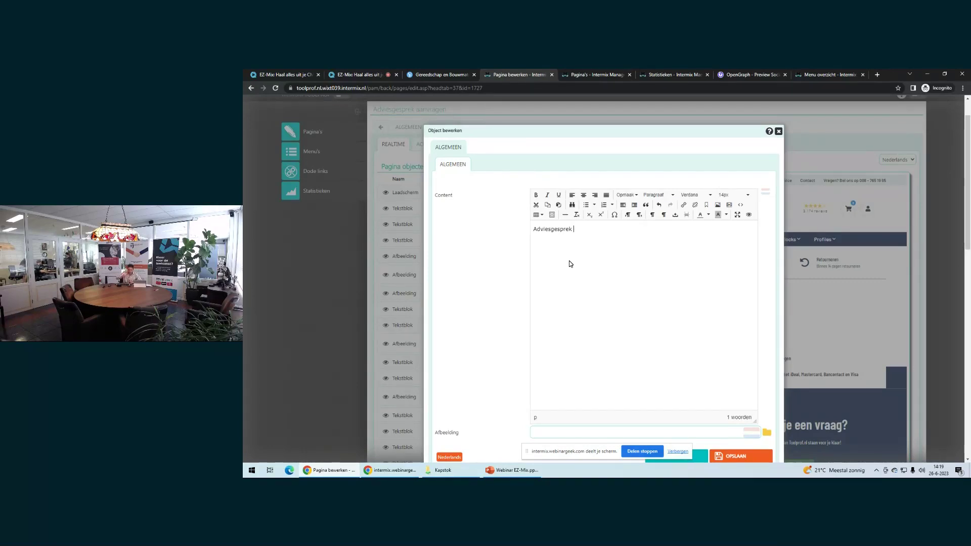
text(k )
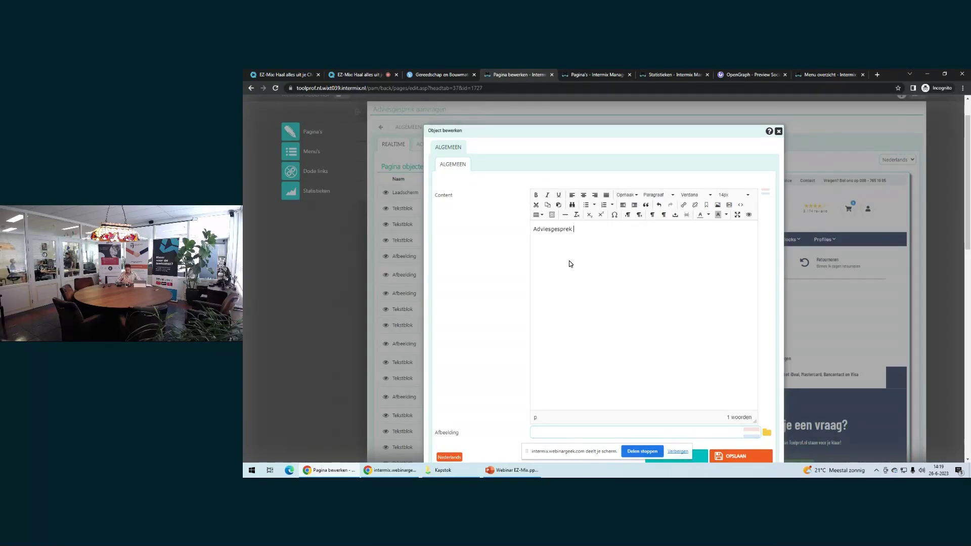
text(hordeur)
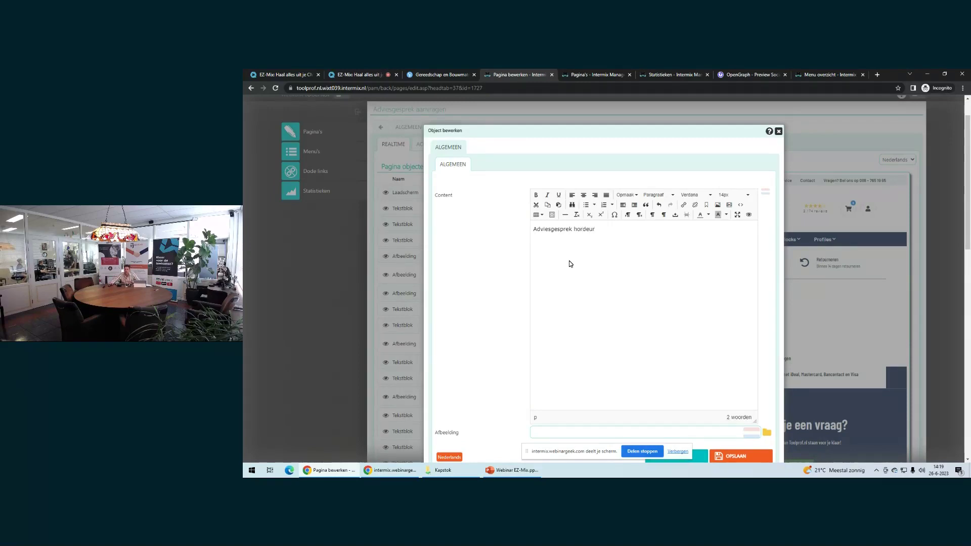
Format "Adviesgesprek hordeur" as a Kop 1 heading and save the text block
scroll(570, 262, down, 1)
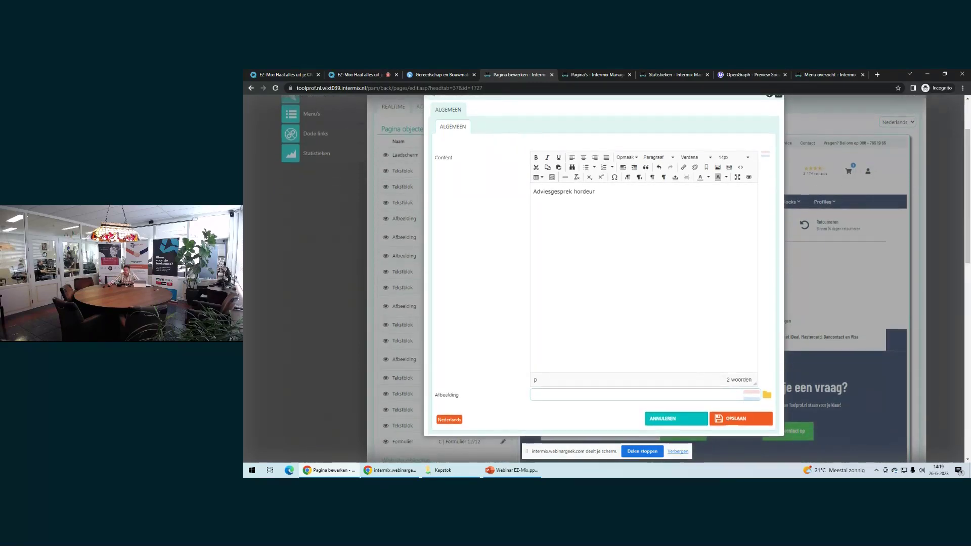
scroll(593, 253, up, 1)
drag(607, 232, 523, 225)
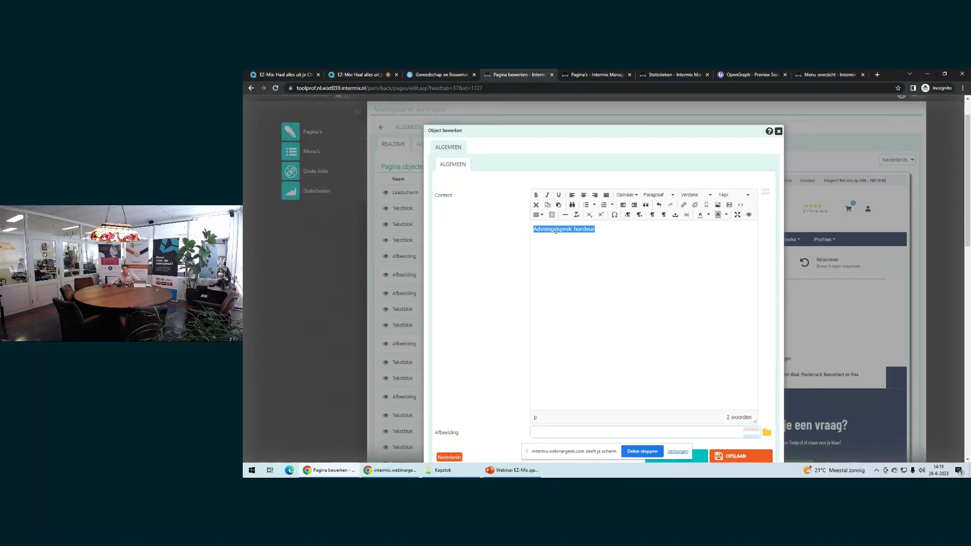
click(656, 196)
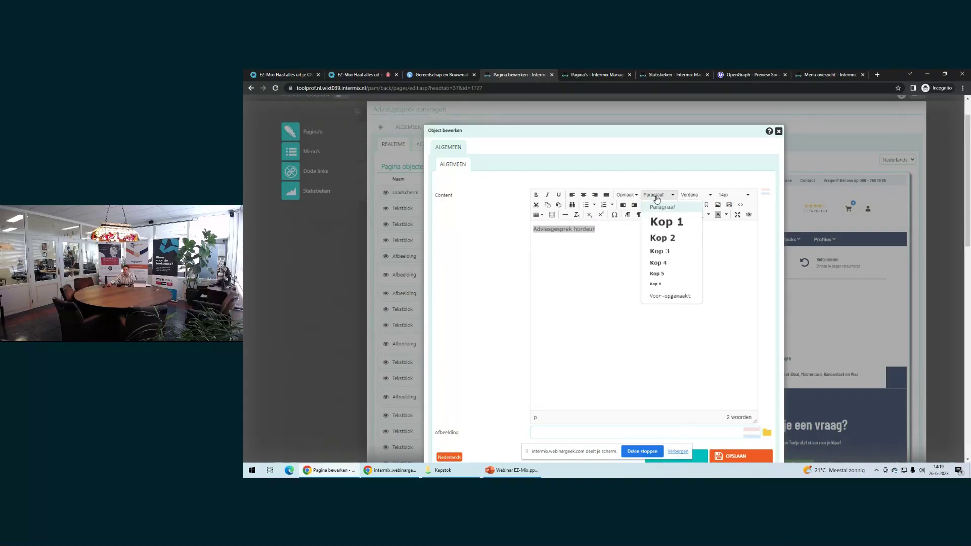
click(667, 222)
click(725, 457)
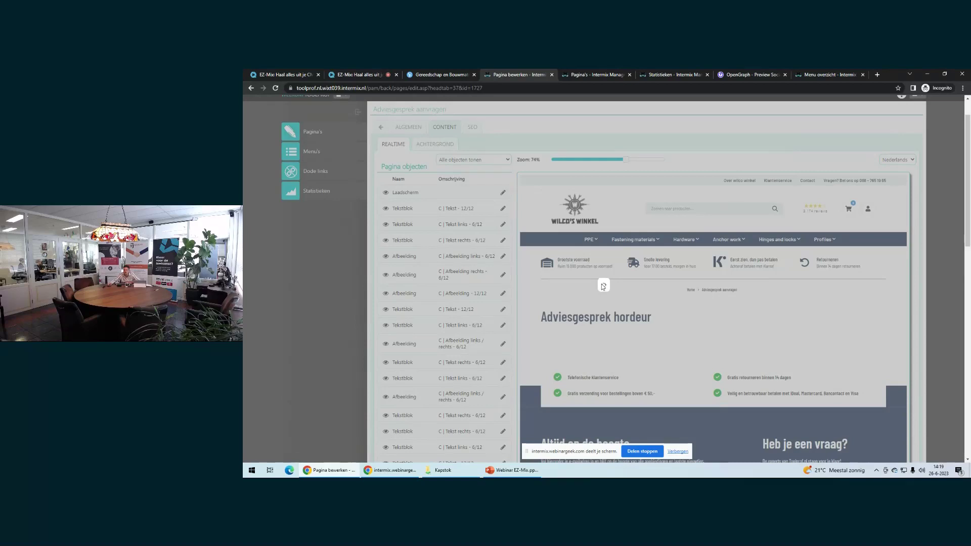
Open the text block "C | Tekst links - 6/12" and enter the placeholder text "rtgryretyhet tyu tyu tyu tyu tyu"
scroll(602, 287, down, 1)
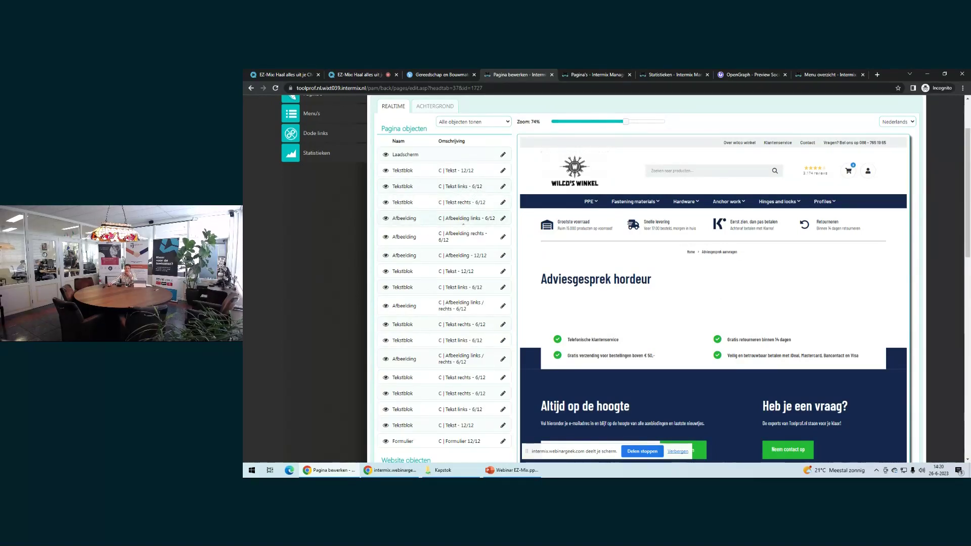
click(466, 193)
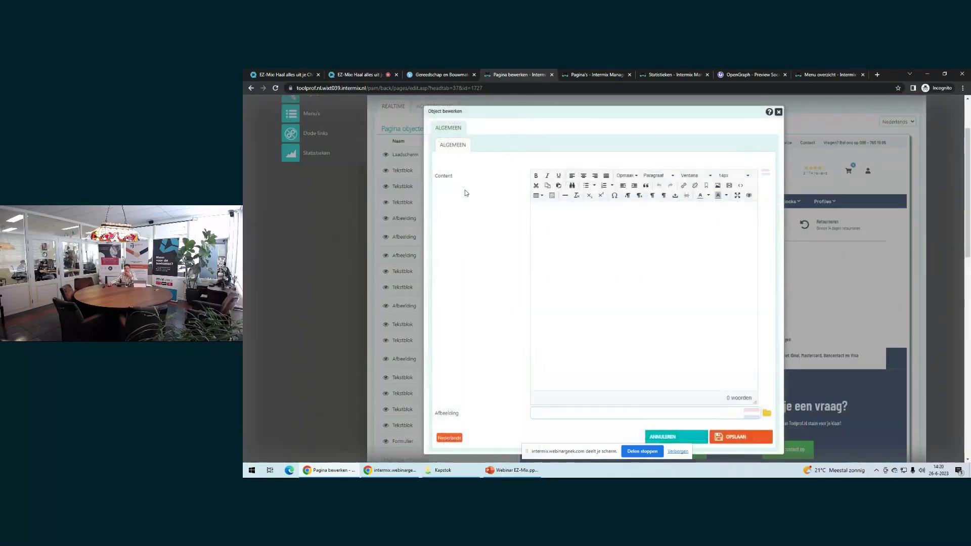
text(rtgryretyhet tyu tyu tyu tyu tyu)
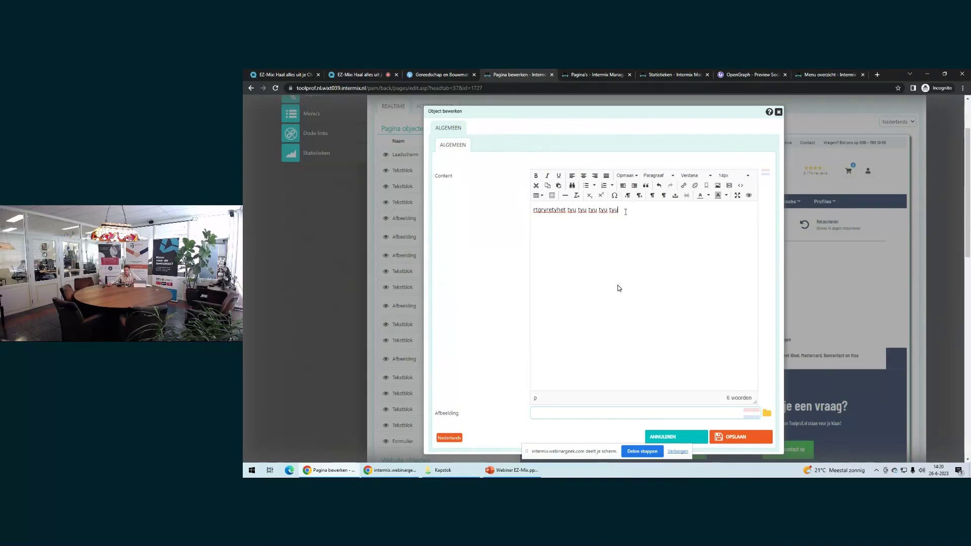
Try bold formatting on the placeholder text and remove it again
drag(626, 212, 529, 209)
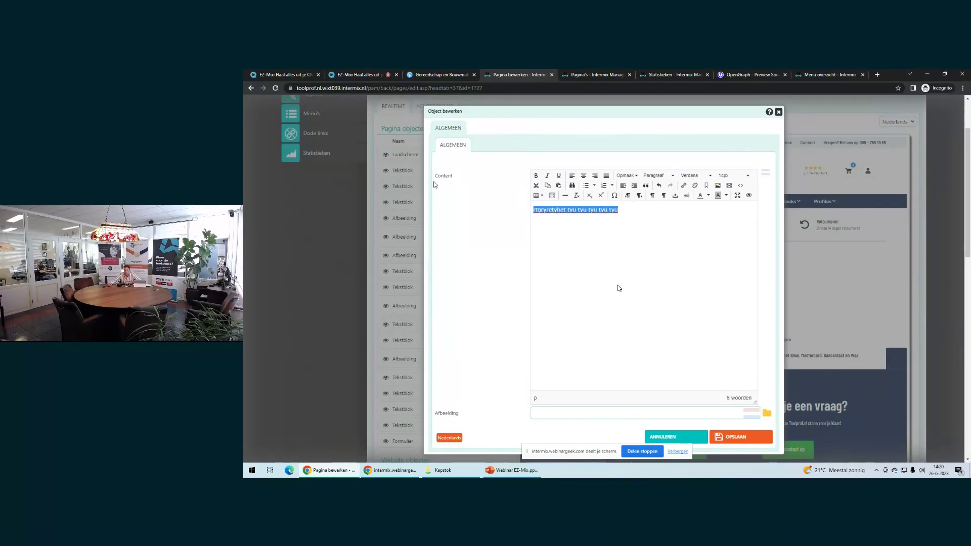
click(535, 175)
click(536, 175)
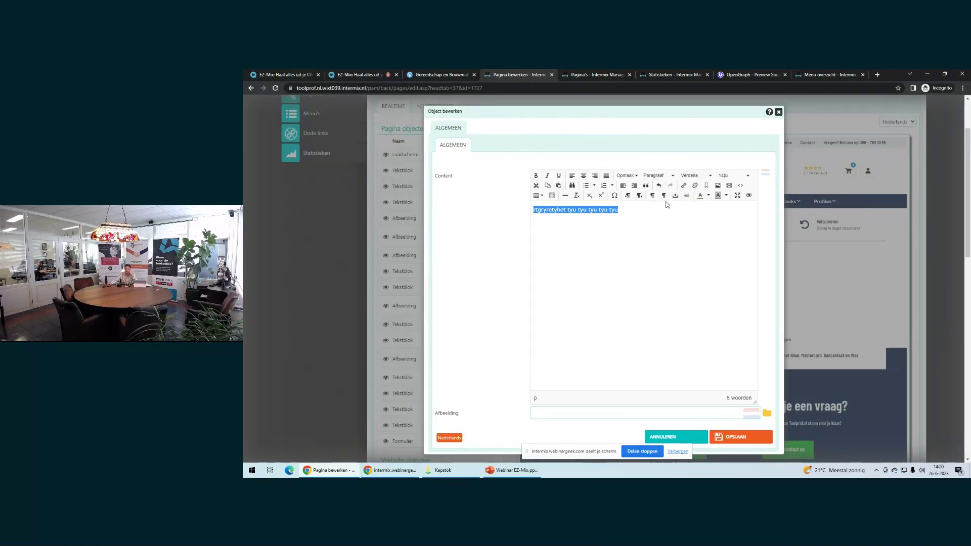
click(629, 221)
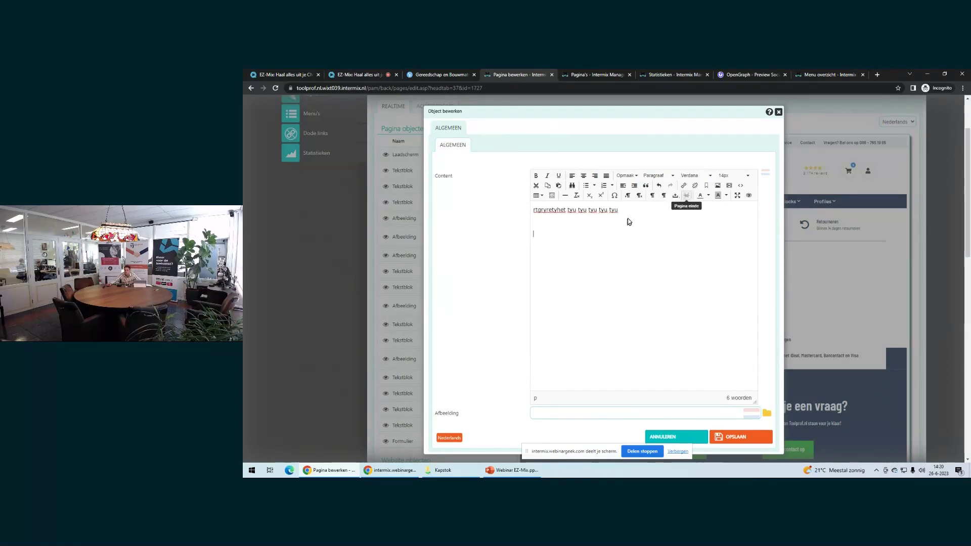
Check the editor's image and media insertion options without adding anything, and save the text block
click(717, 189)
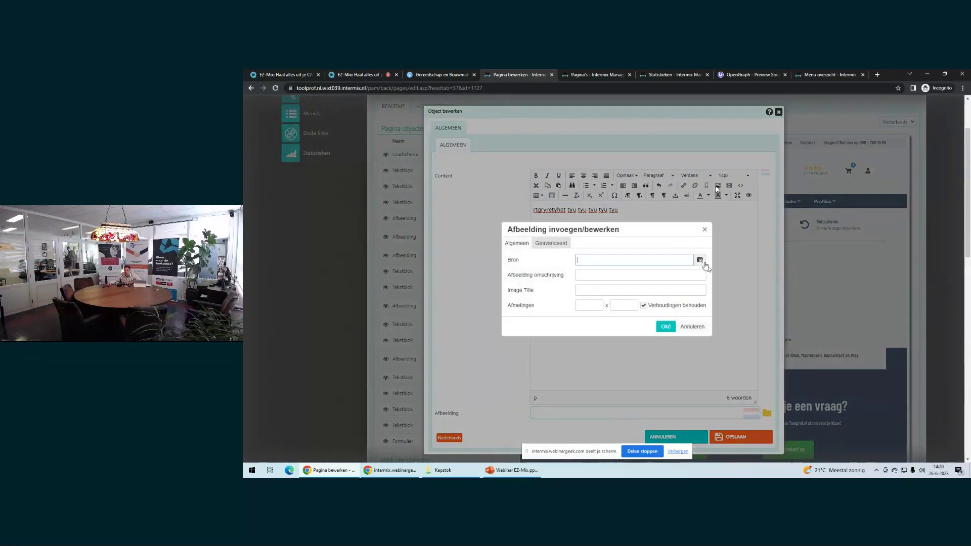
click(705, 229)
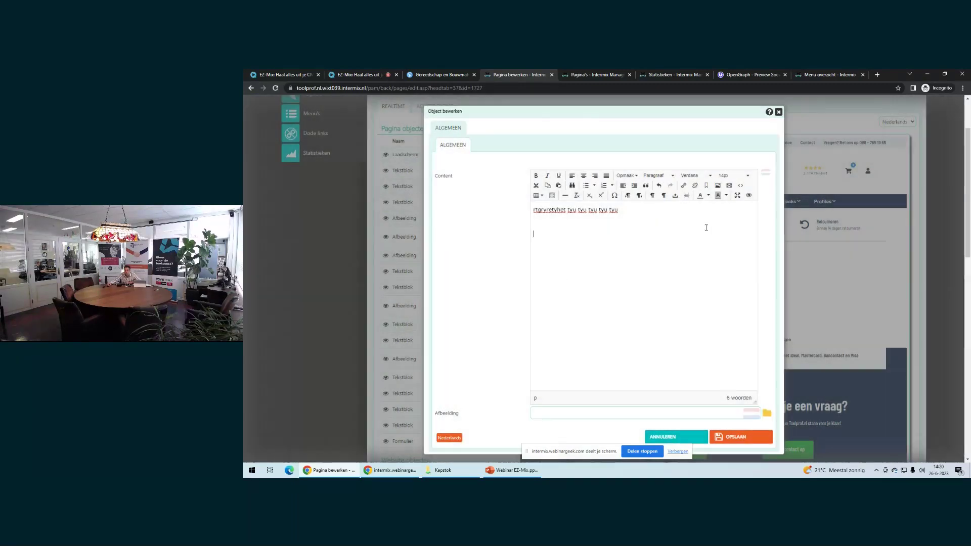
click(729, 186)
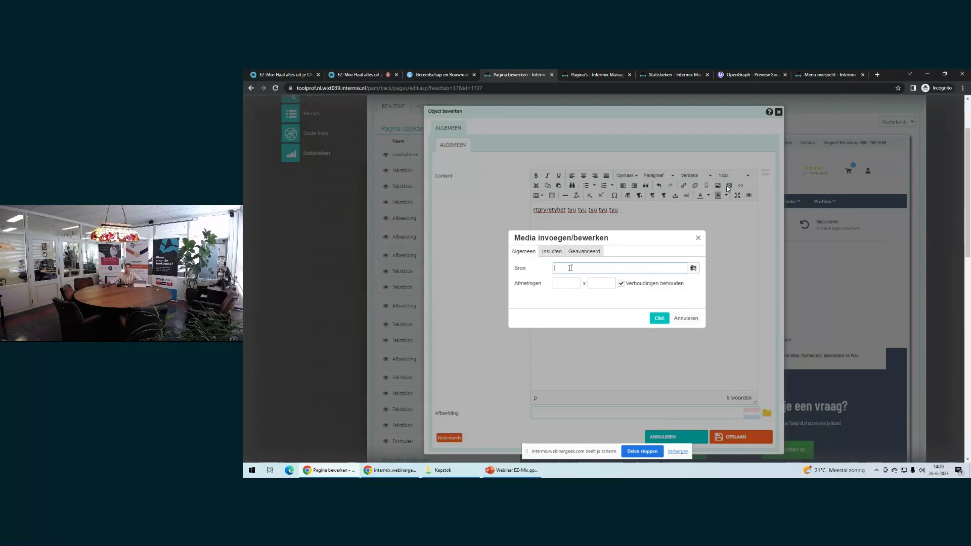
click(698, 238)
click(767, 442)
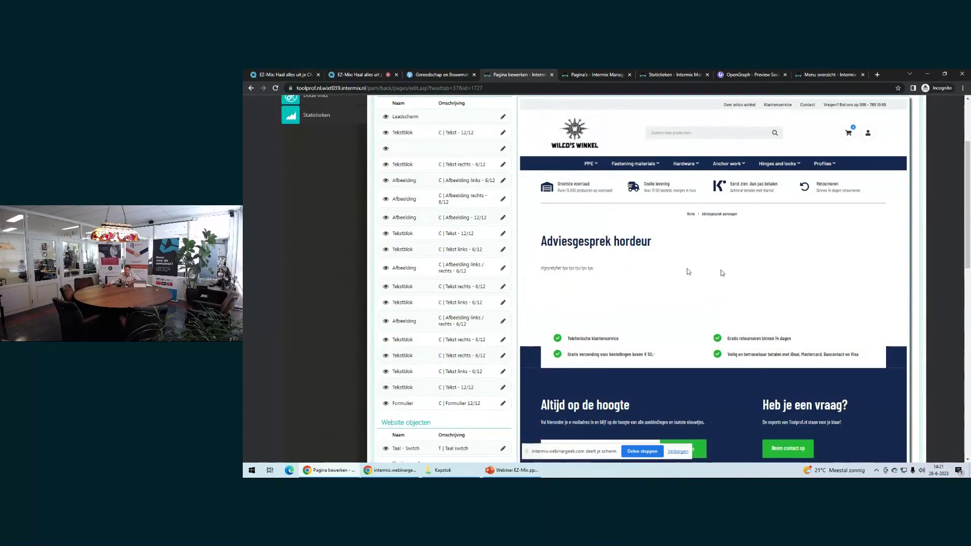
Examine the page objects and website objects alongside the realtime preview of the page
scroll(684, 271, down, 1)
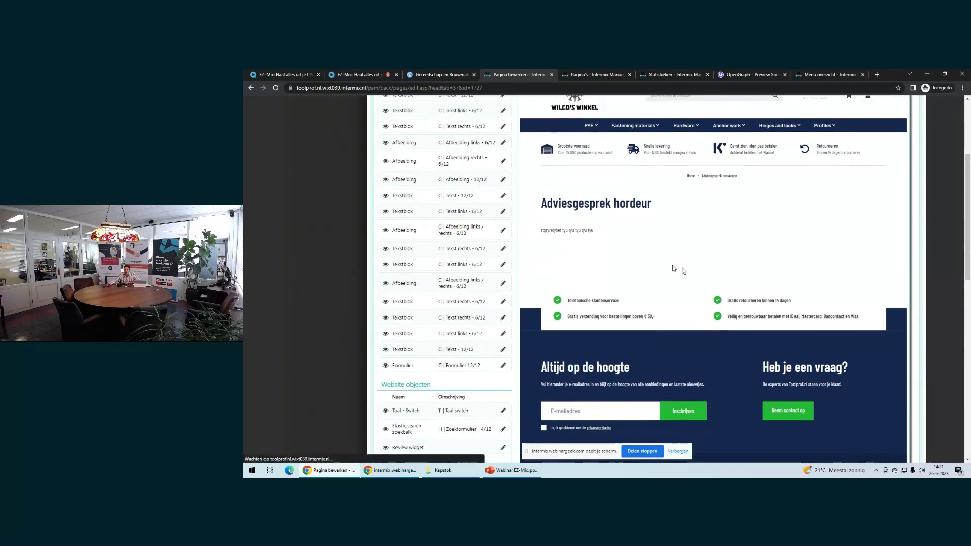
scroll(678, 270, up, 2)
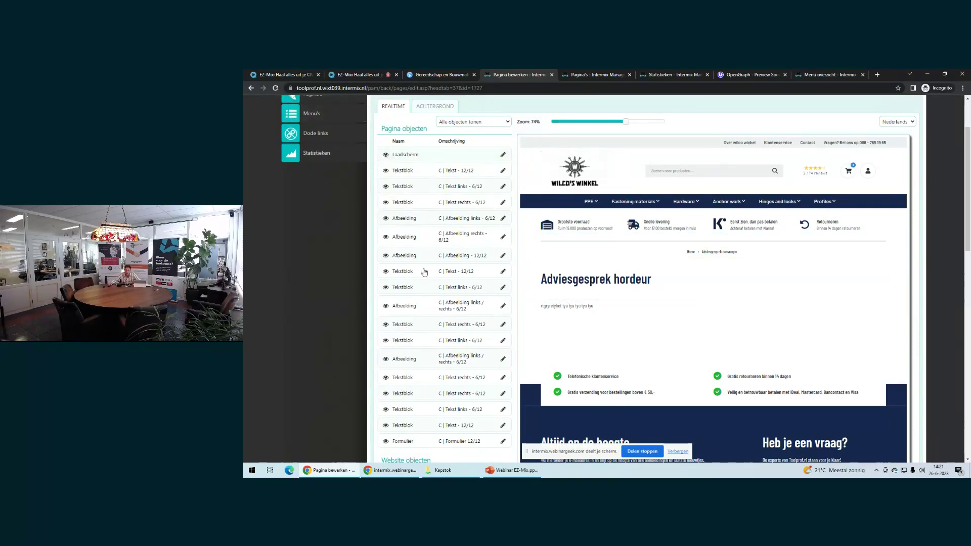
scroll(424, 272, down, 1)
scroll(435, 276, up, 2)
scroll(442, 292, down, 3)
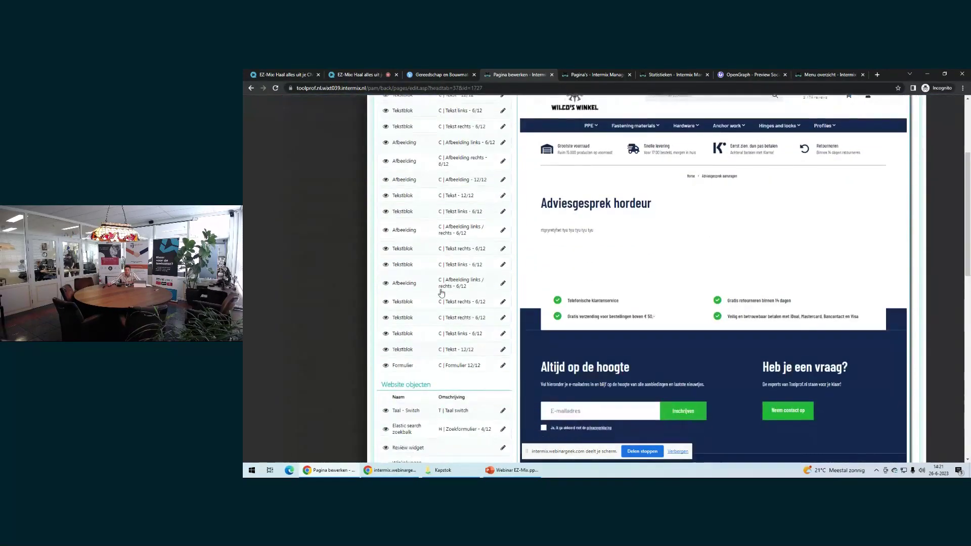
scroll(439, 310, up, 5)
scroll(407, 266, down, 6)
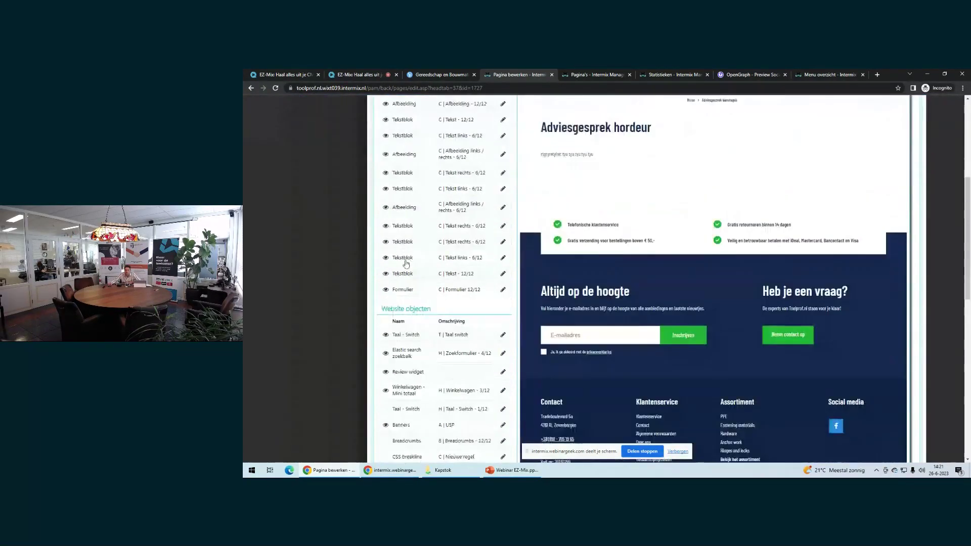
scroll(406, 264, up, 6)
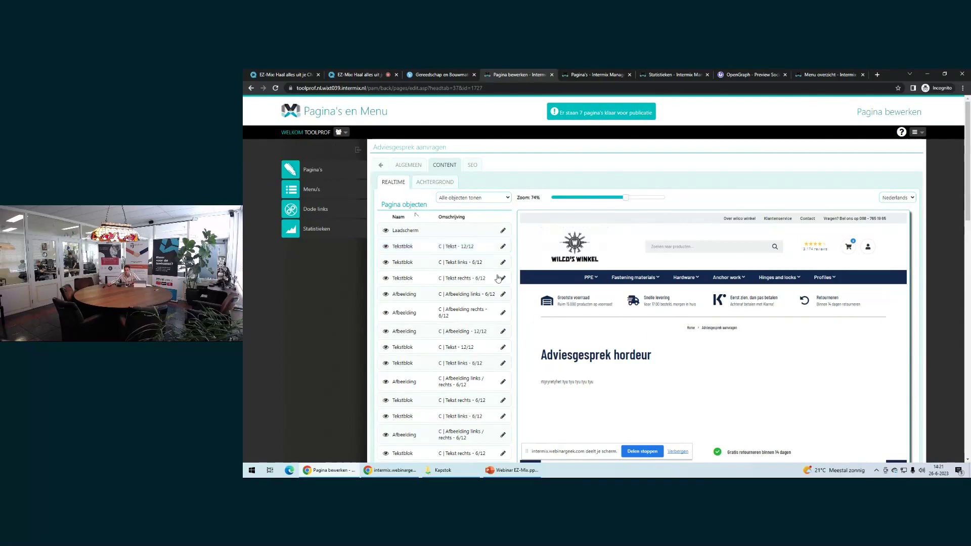
scroll(479, 259, down, 4)
scroll(479, 258, down, 2)
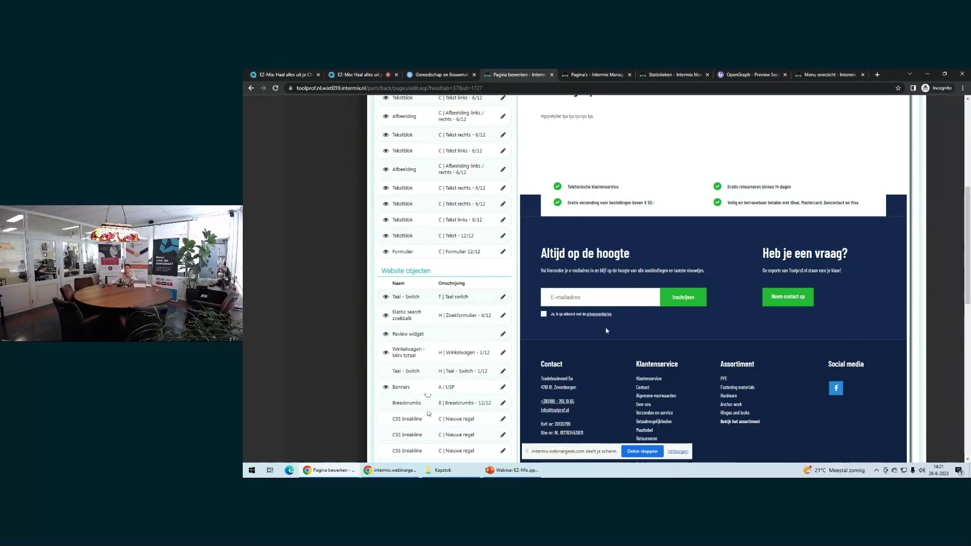
scroll(611, 327, up, 3)
scroll(611, 327, up, 1)
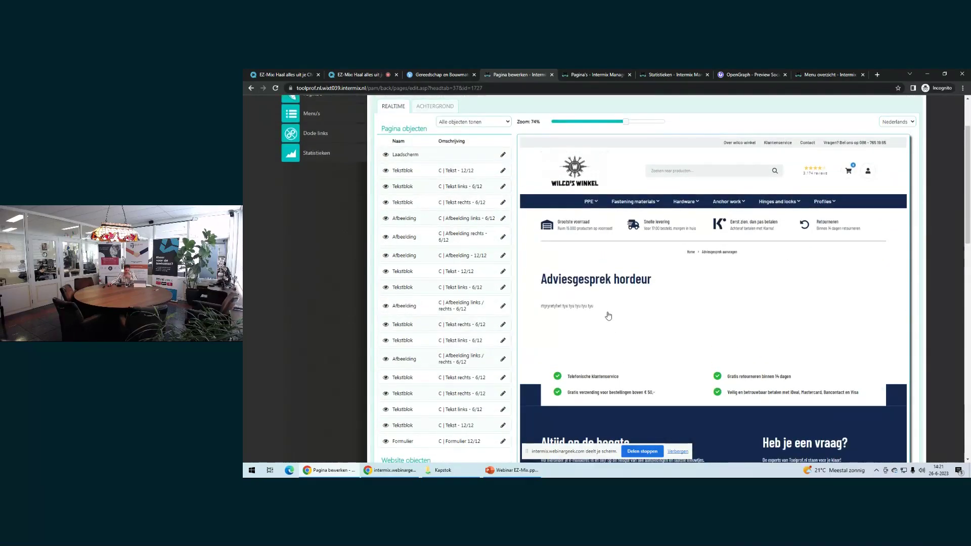
Select the heading and text in the realtime preview to locate the matching entries among the page objects
click(609, 316)
click(602, 295)
click(577, 287)
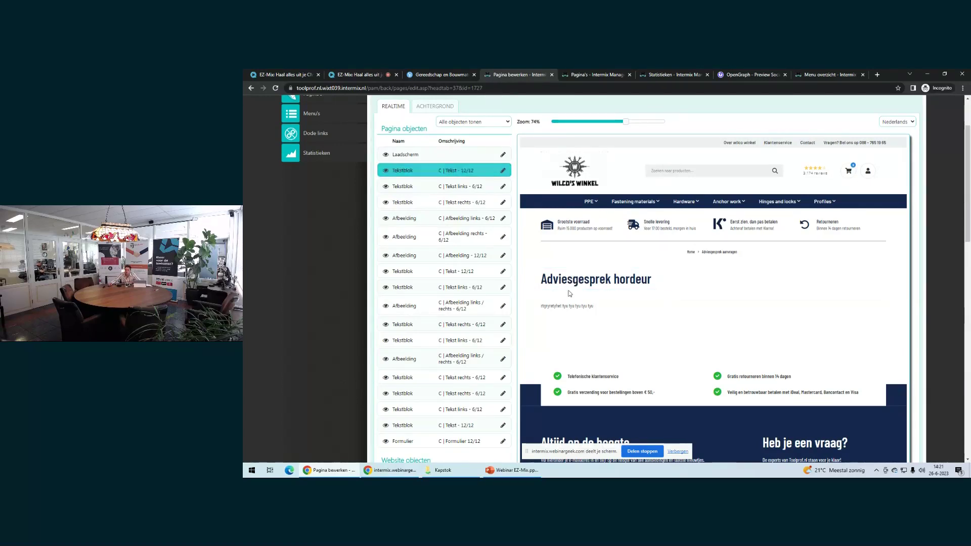
scroll(556, 227, up, 3)
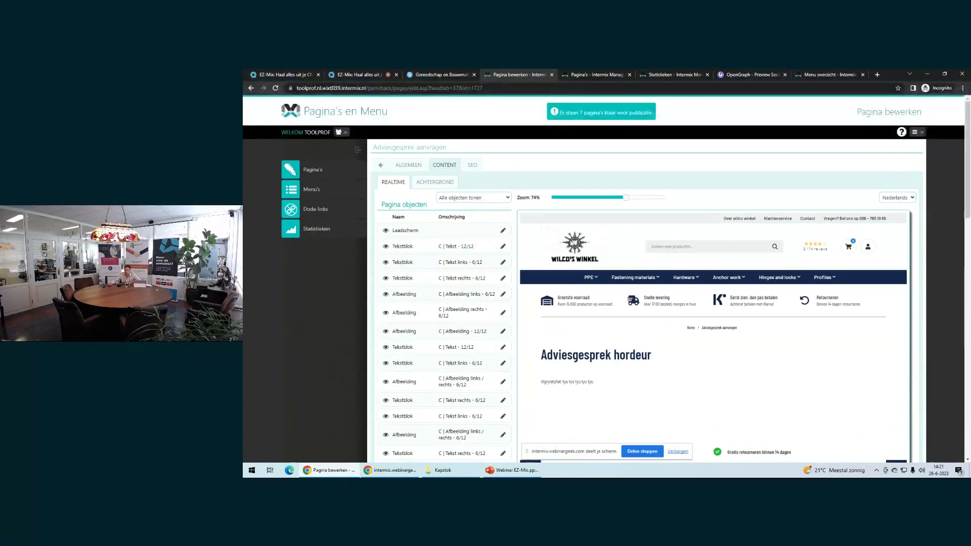
View the new page's SEO settings, open those of the existing adviesgesprek page and enable "Handmatige seo invoer" for its meta tags
click(471, 167)
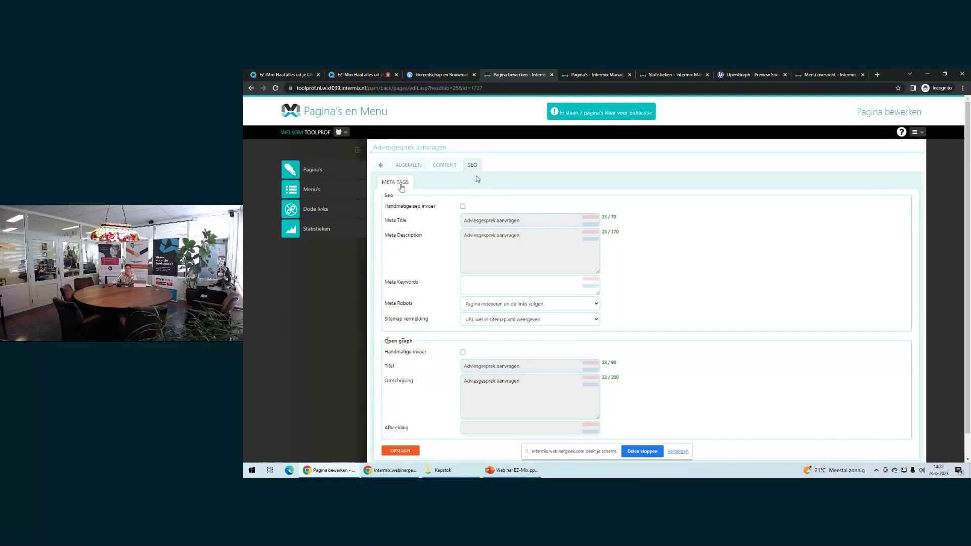
click(308, 169)
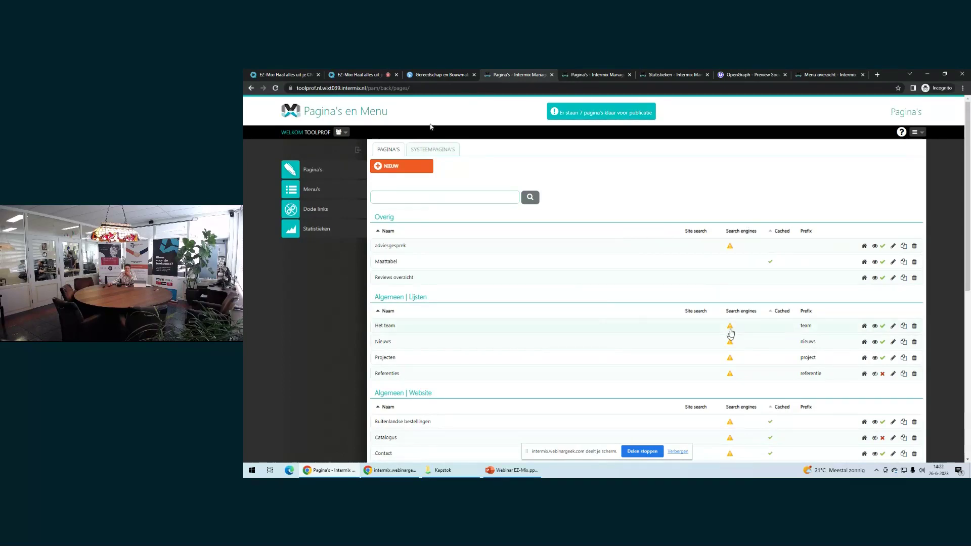
mouse_move(731, 331)
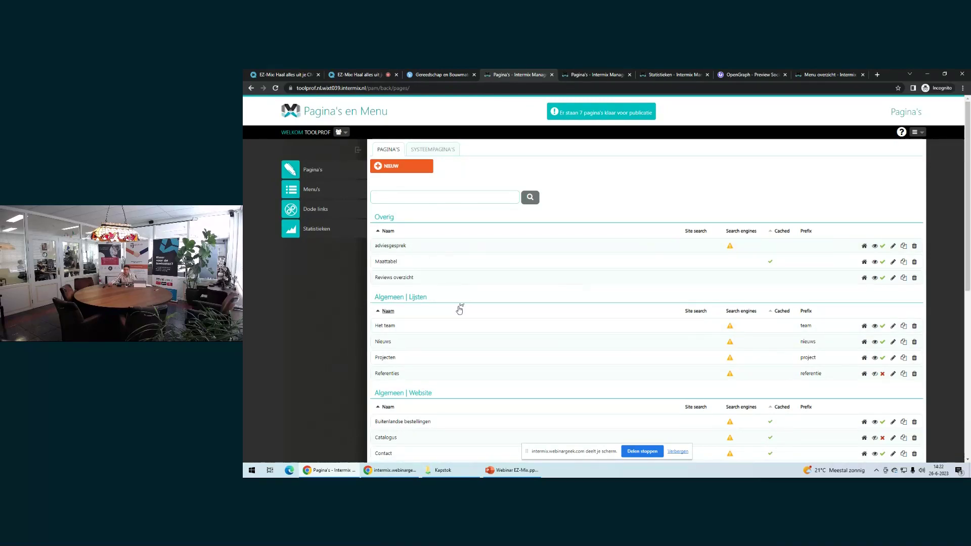
click(420, 247)
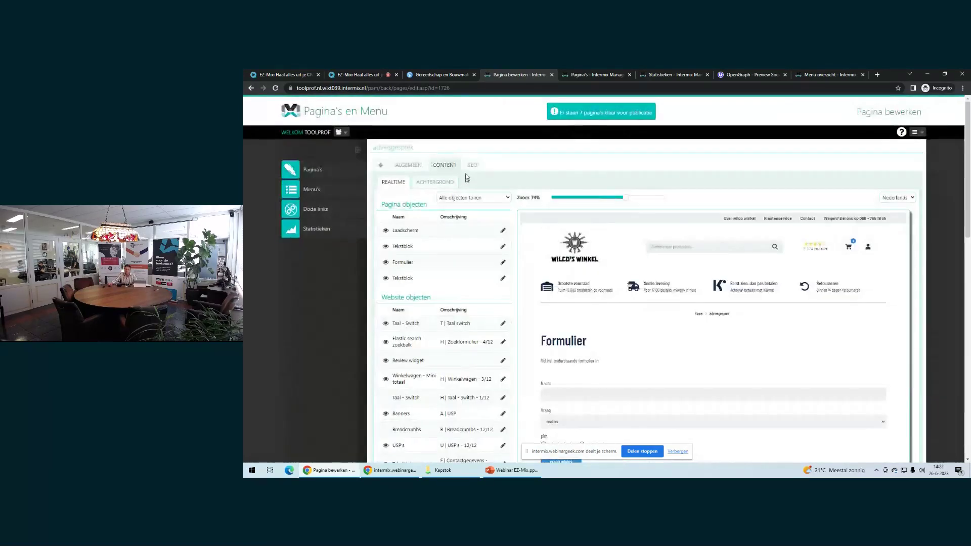
click(471, 168)
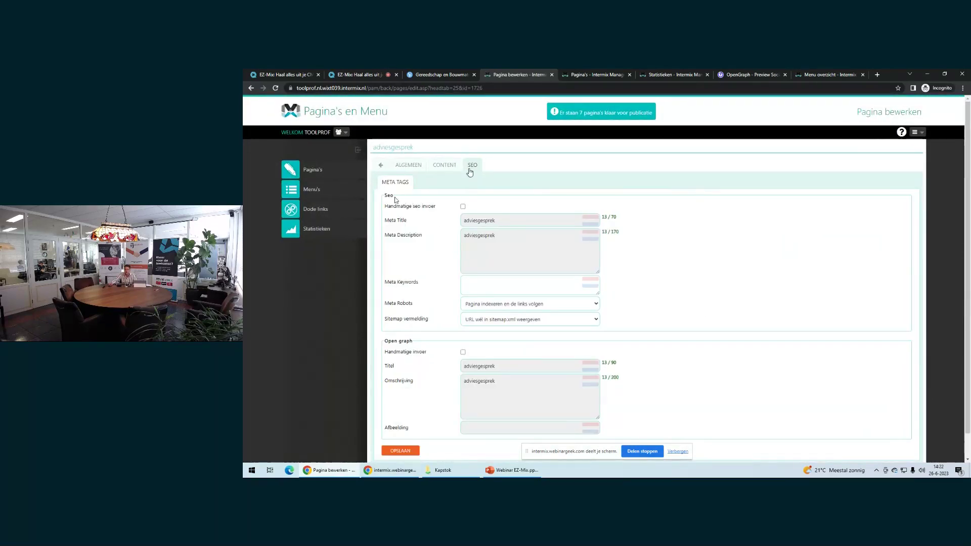
click(463, 207)
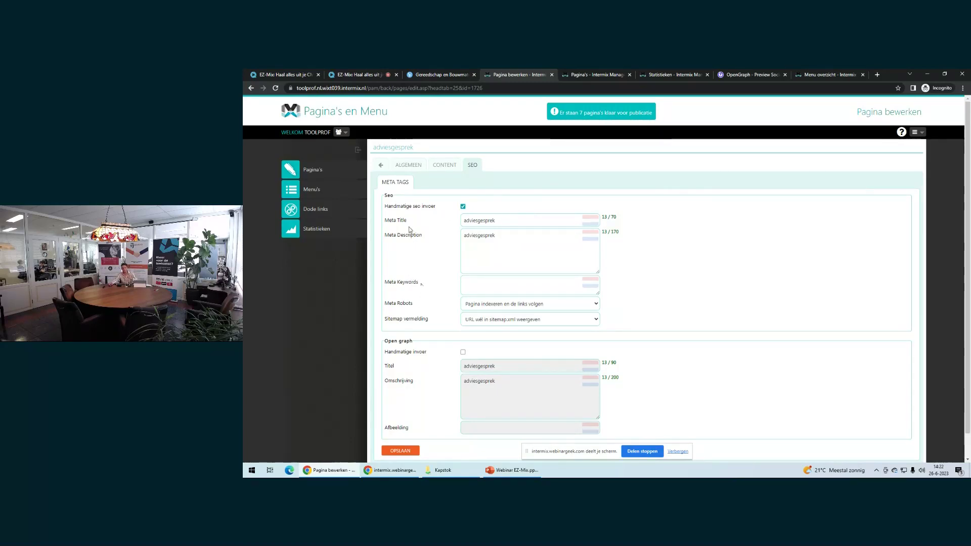
Search Google for "intermix" in a new tab and examine the title and description of the intermix.nl result
click(877, 75)
text(intermix)
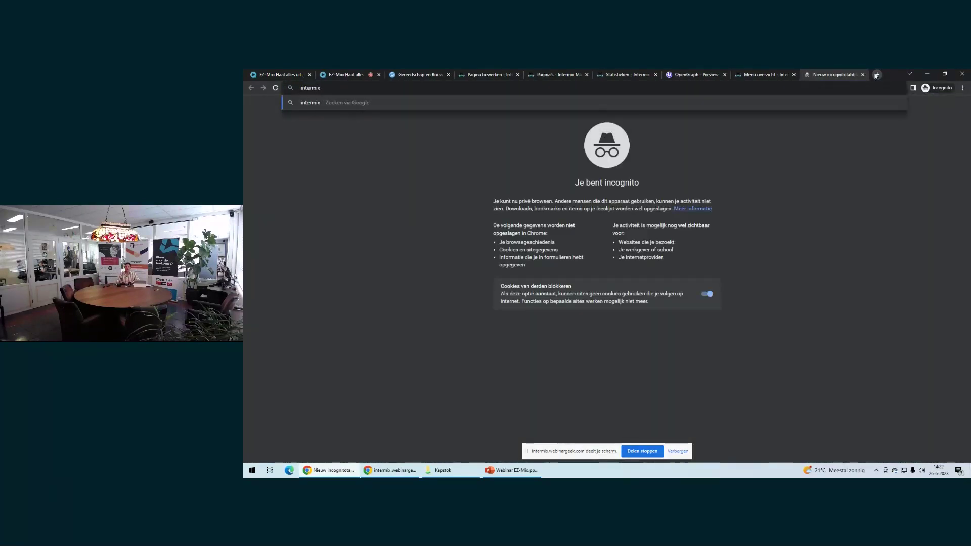
key(Return)
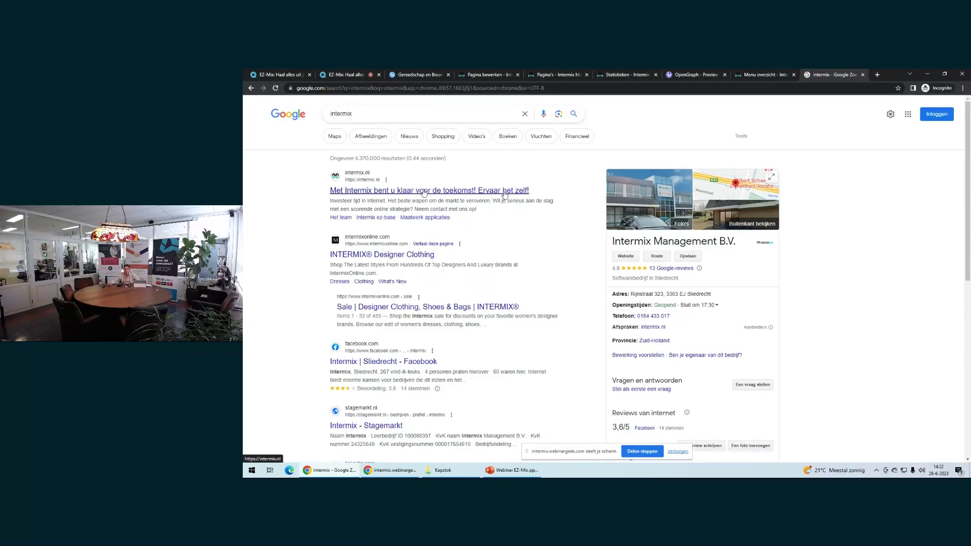
drag(478, 210, 354, 200)
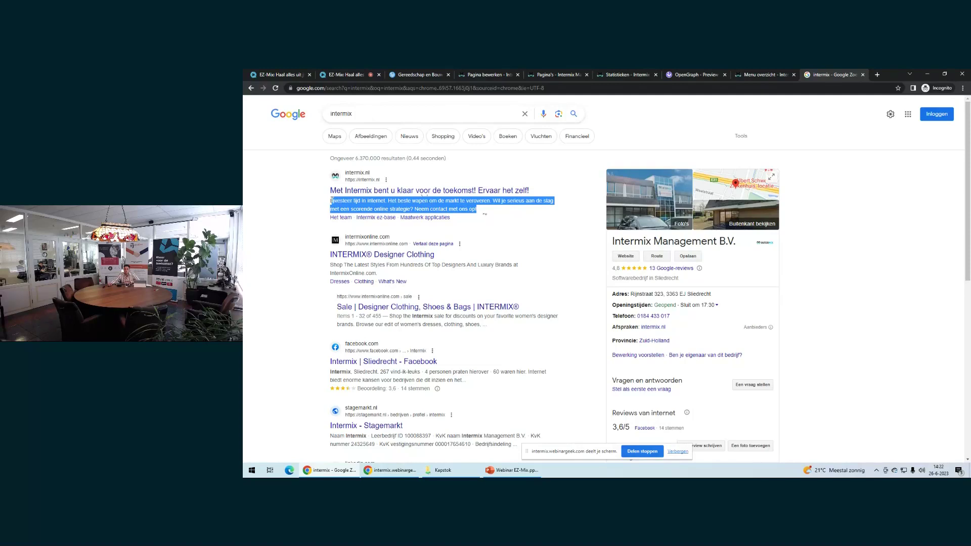
click(319, 201)
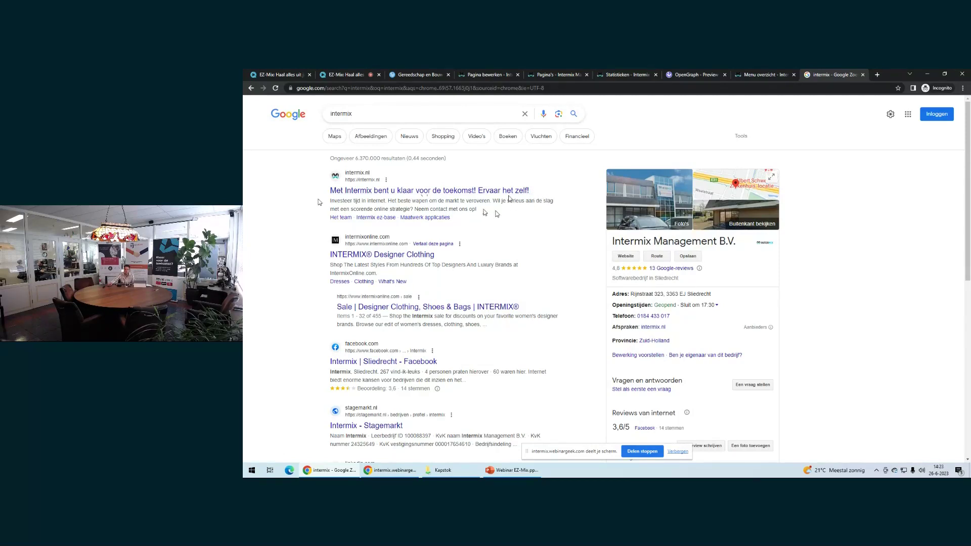
drag(479, 209, 329, 205)
click(319, 202)
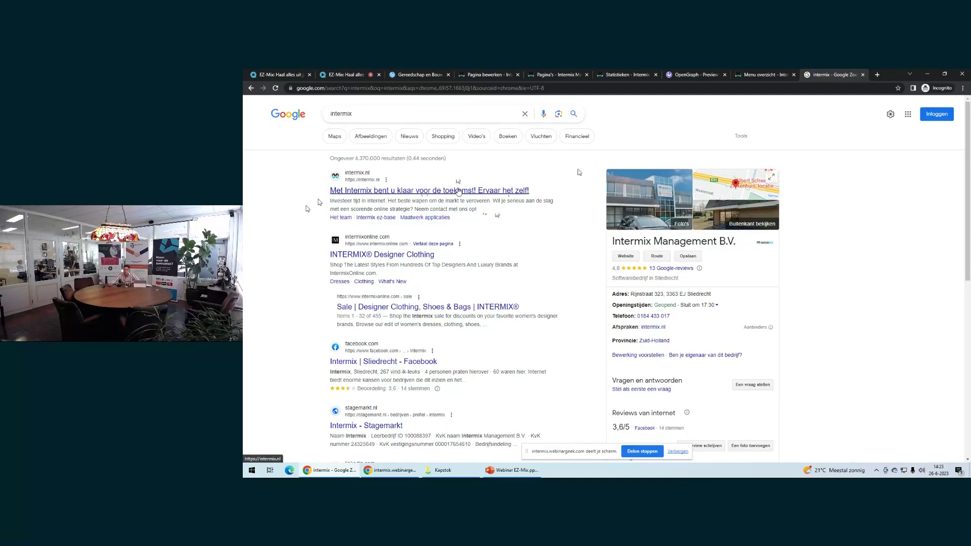
Return to the adviesgesprek page's SEO settings, set the Meta Title to "Adviesgesprek | Horren" and save
click(756, 74)
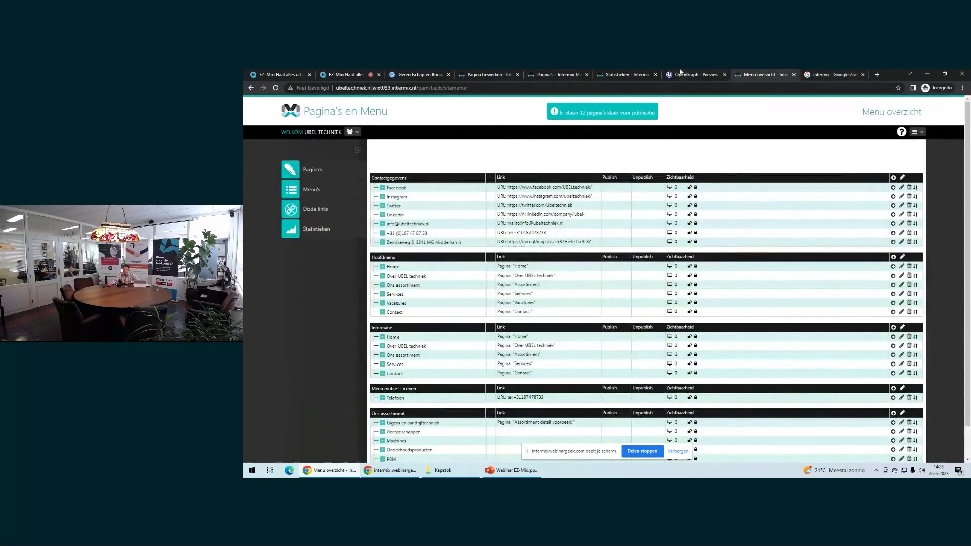
click(476, 74)
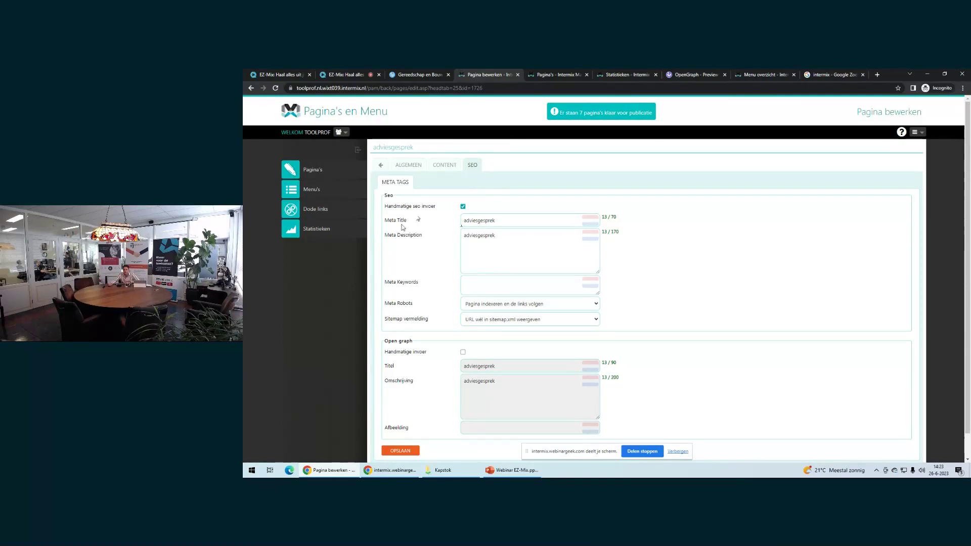
double_click(502, 220)
text(Adv)
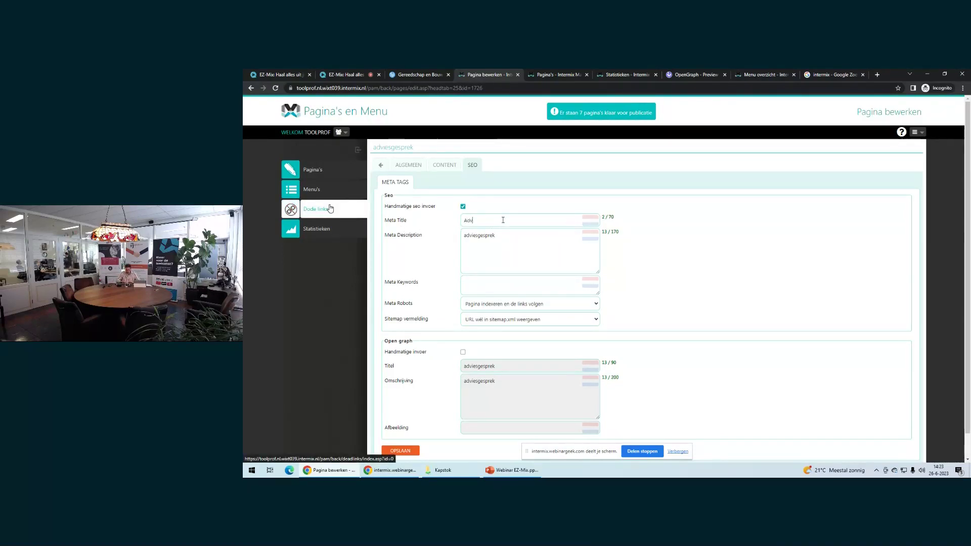
text(iesgesprek | Horren)
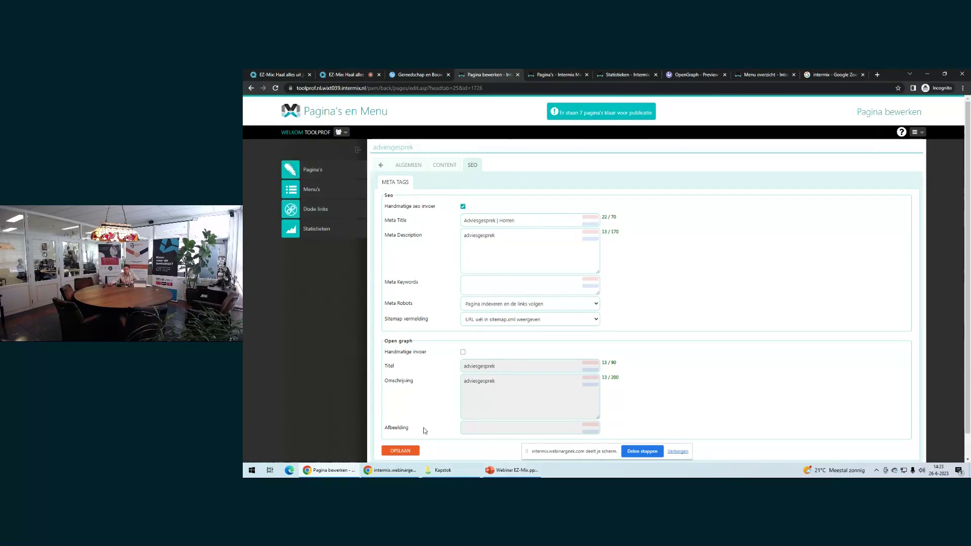
click(405, 451)
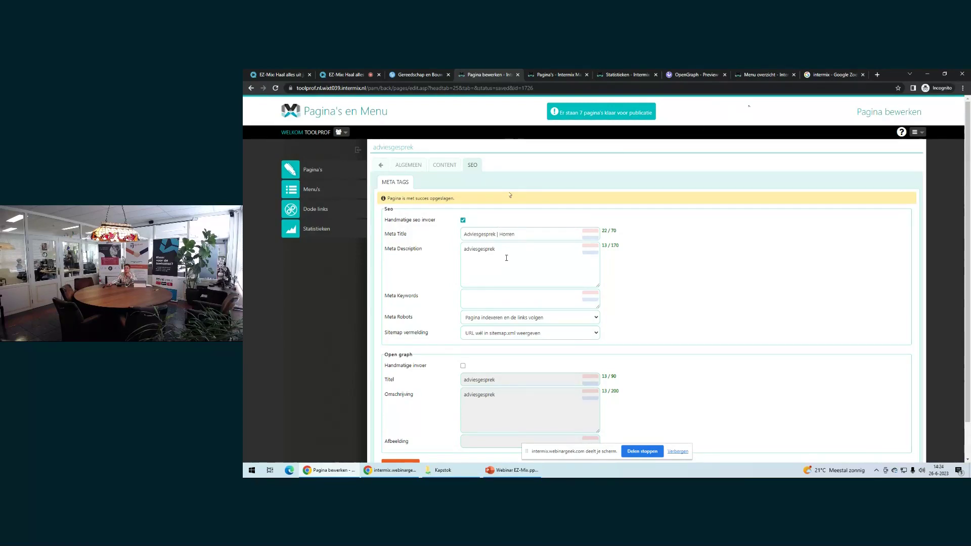
Examine the description of the intermix.nl result on Google and open that website
click(830, 74)
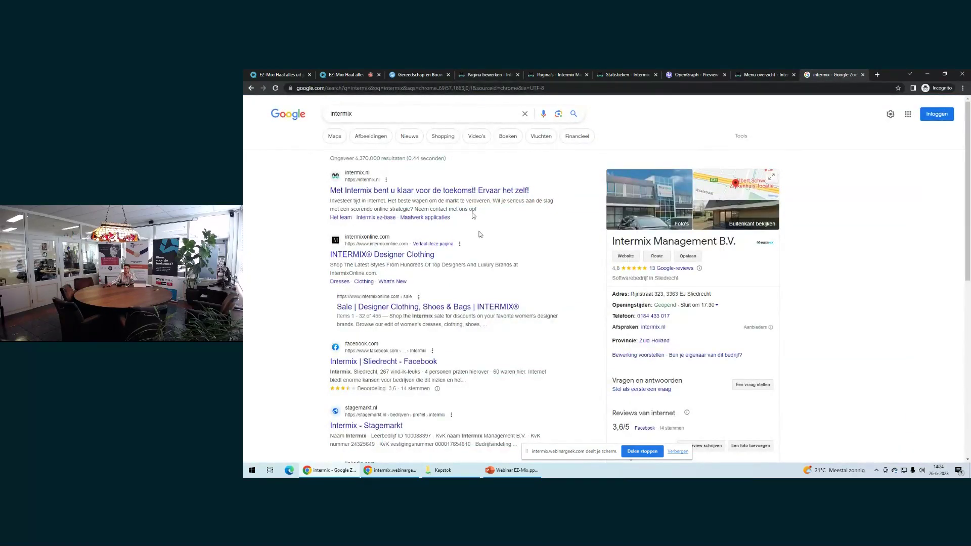
drag(478, 209, 334, 209)
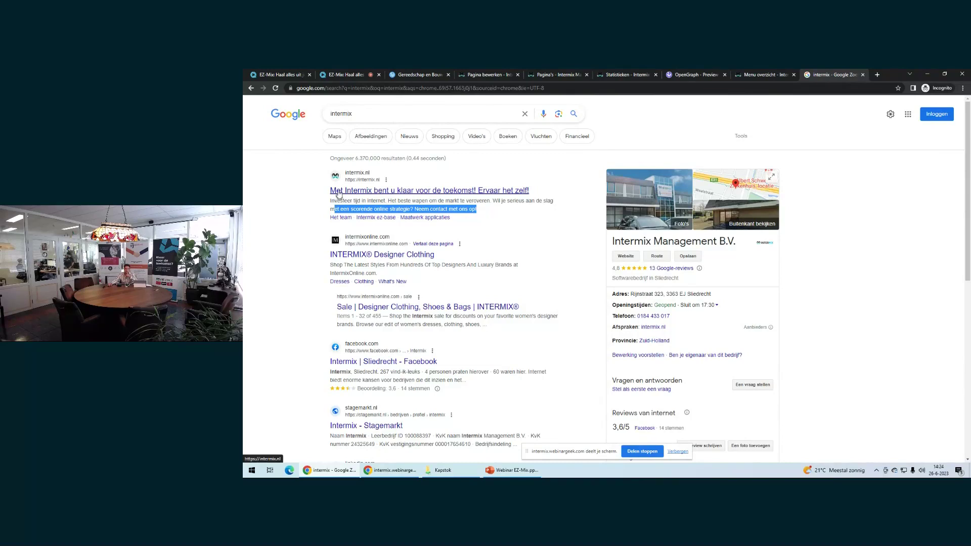
click(339, 195)
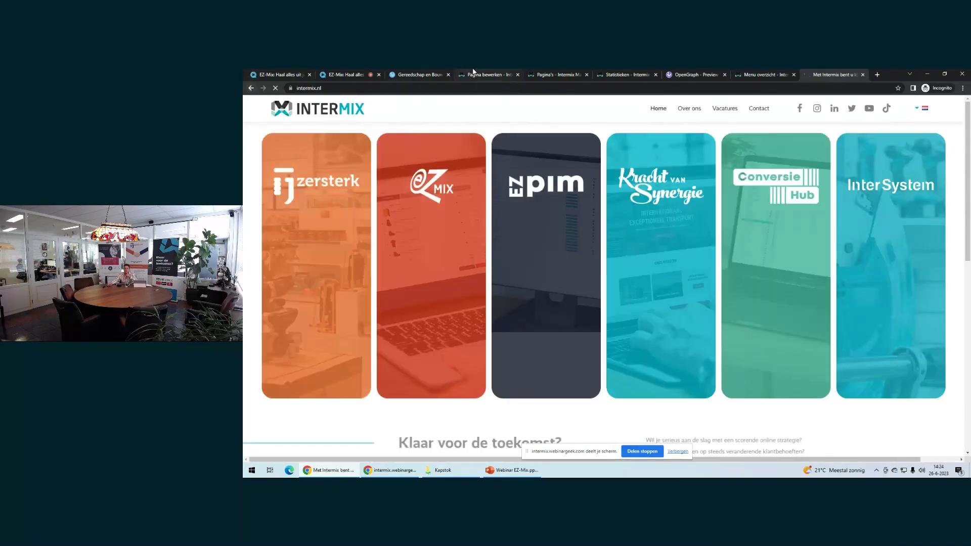
Set the adviesgesprek page's Meta Description to "Vraag hier heel gemakkelijk een adviesgesprek aan." and save
click(474, 74)
double_click(480, 249)
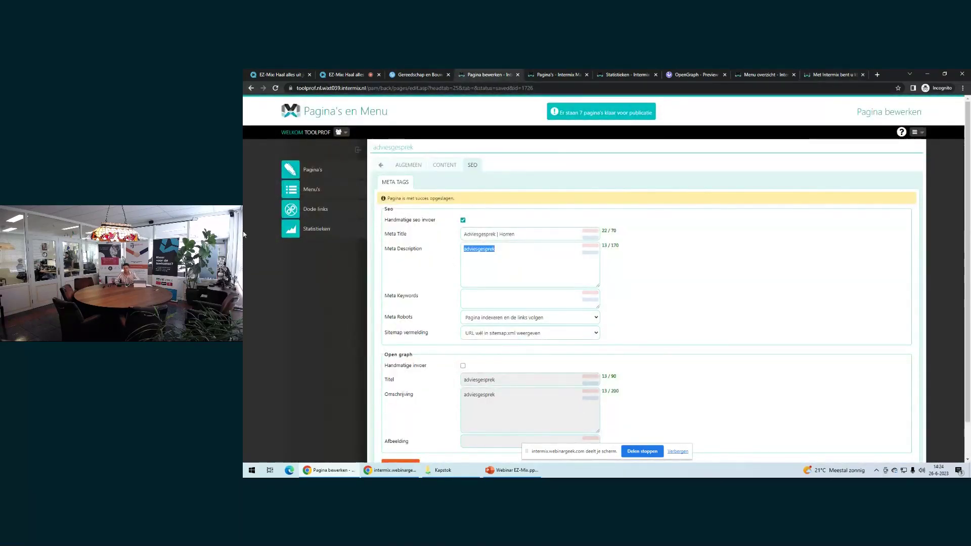
text(Vraag hier)
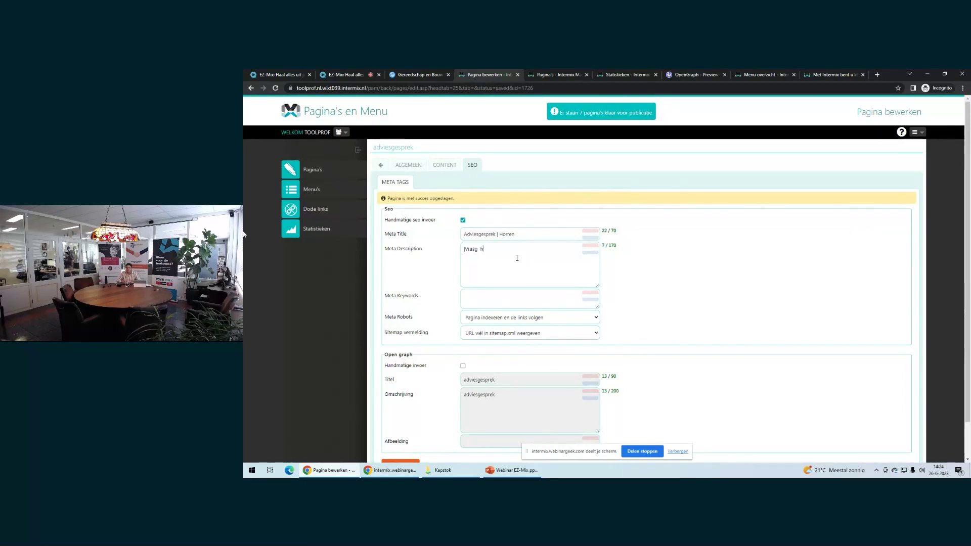
key(BackSpace)
key(BackSpace)
key(BackSpace)
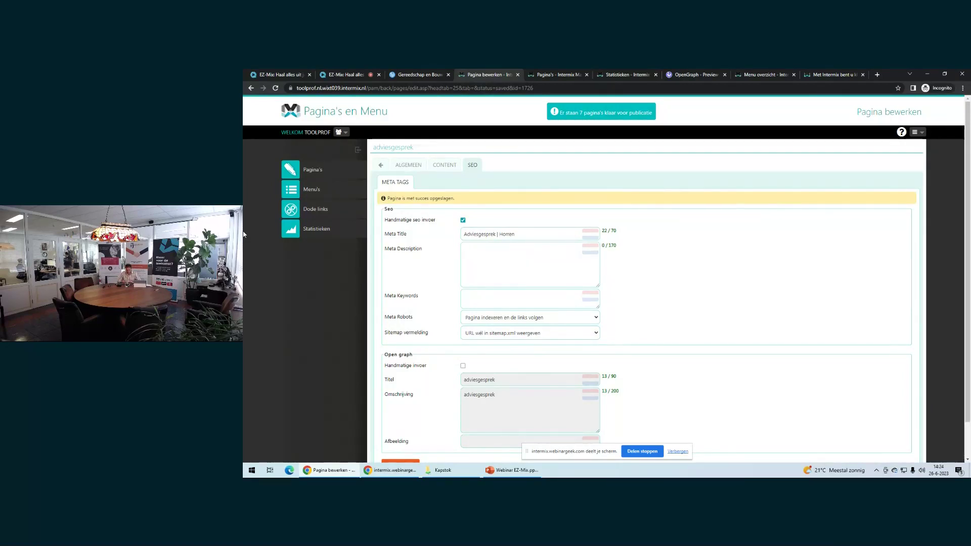
text(Vraag hier heel geemakkelijk een advies)
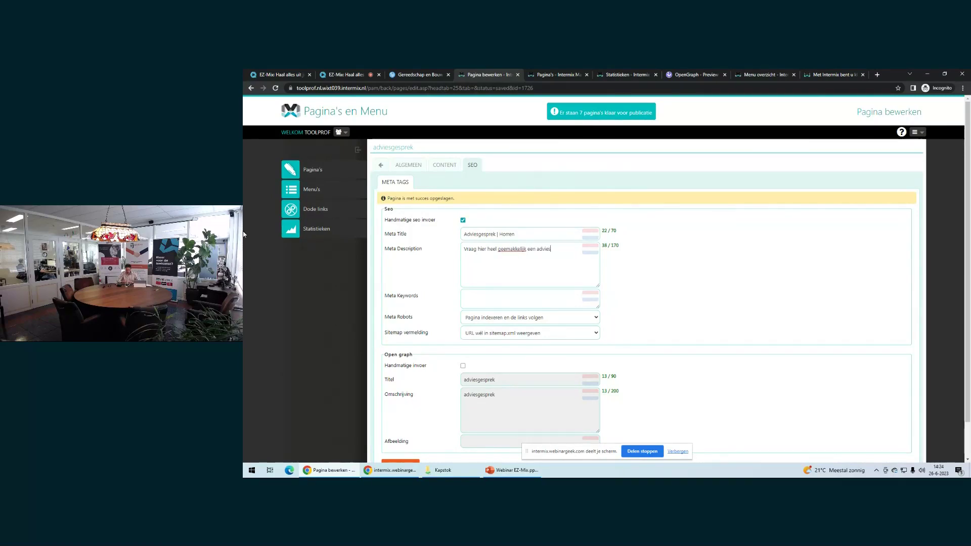
text(gesprek aan)
key(BackSpace)
text(.)
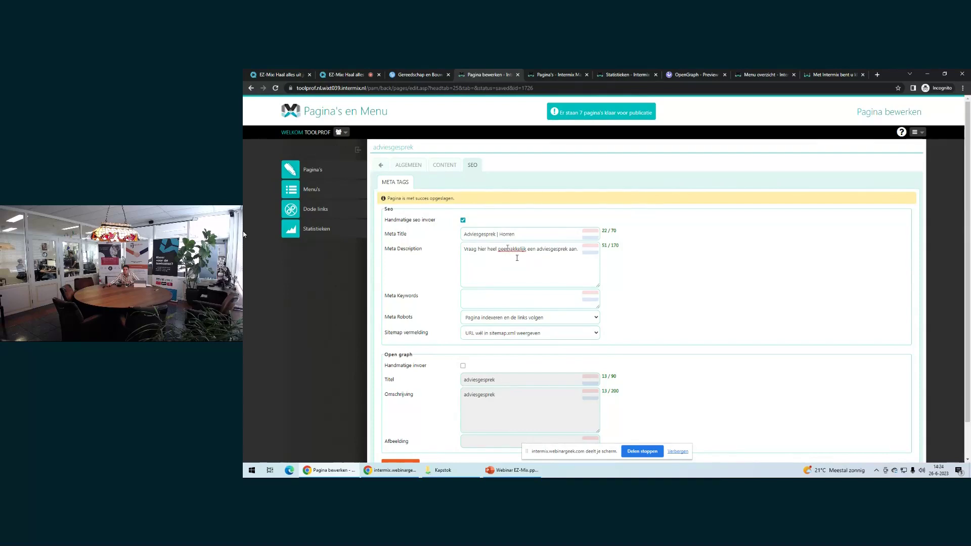
click(506, 249)
key(BackSpace)
scroll(451, 389, down, 1)
click(417, 425)
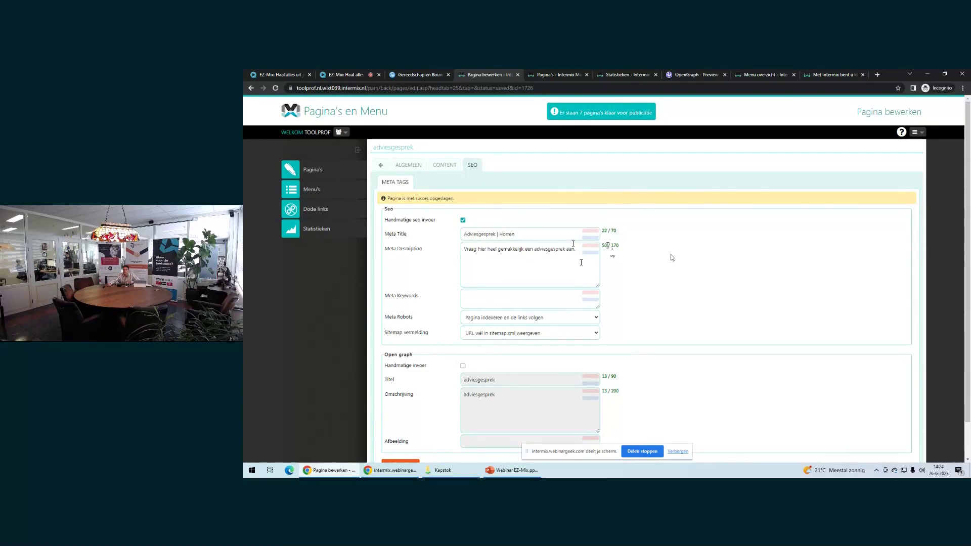
Fill the Meta Keywords with "horren, adviesgesprek" followed by the shop owner's first name, separated by commas
click(477, 292)
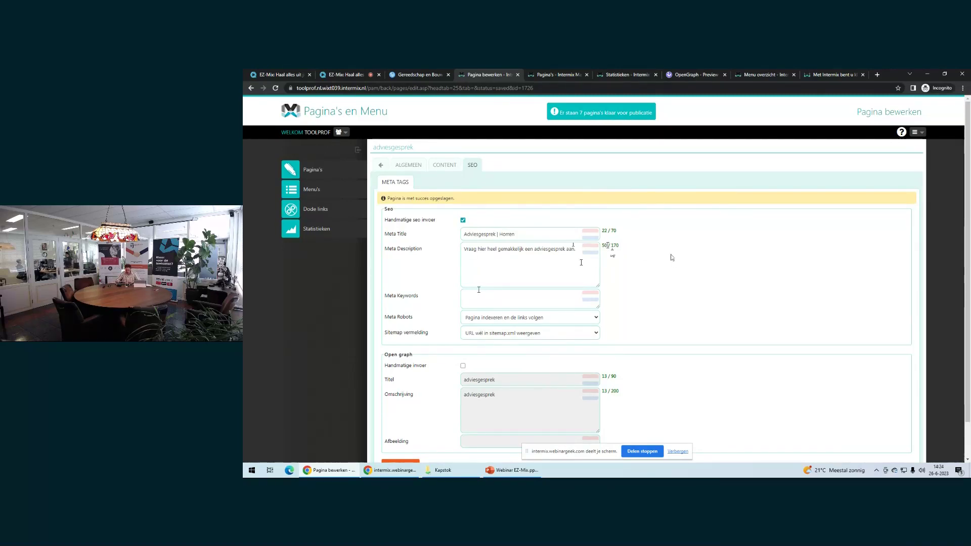
text(horren, adviesgesprek, )
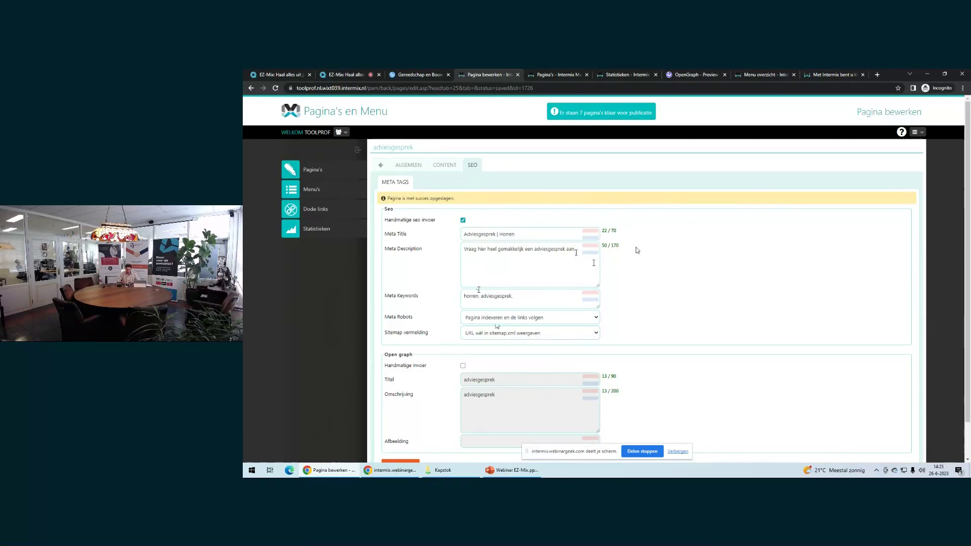
text(wilc)
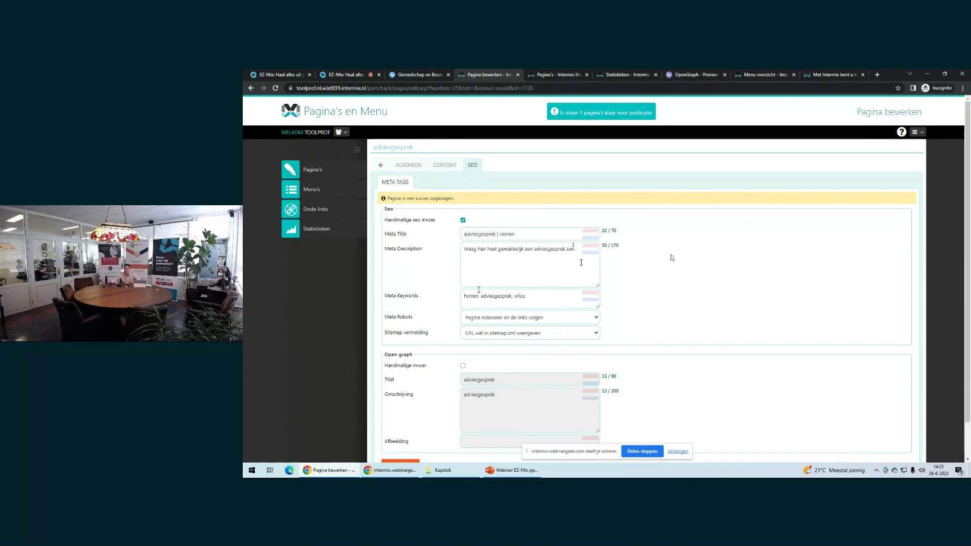
text(o)
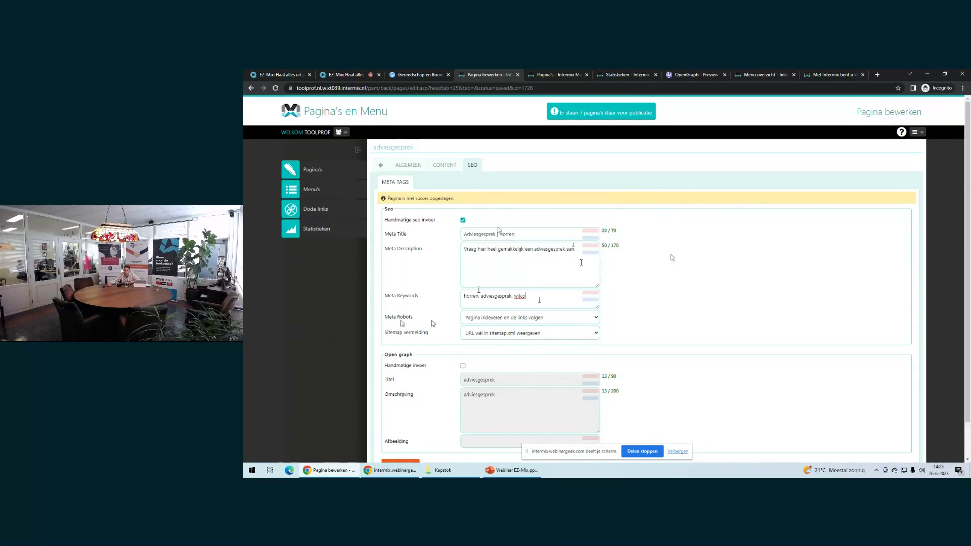
Review the Meta Robots options, leave "Pagina indexeren en de links volgen" selected and save the page
scroll(434, 321, down, 1)
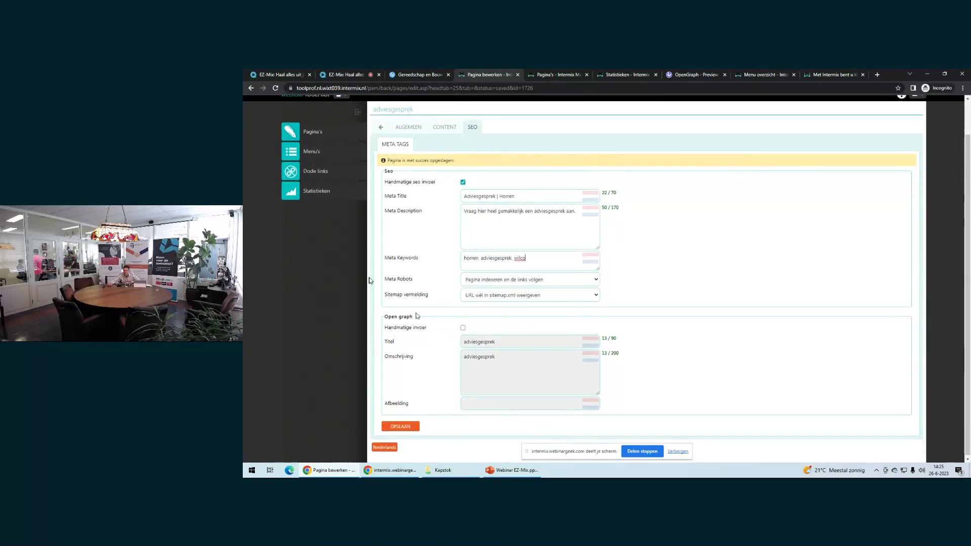
click(466, 280)
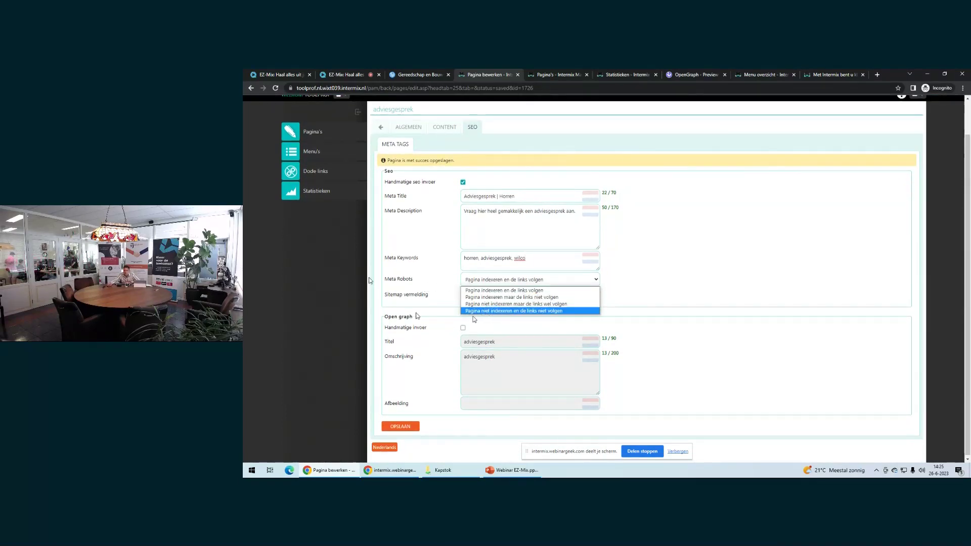
click(424, 282)
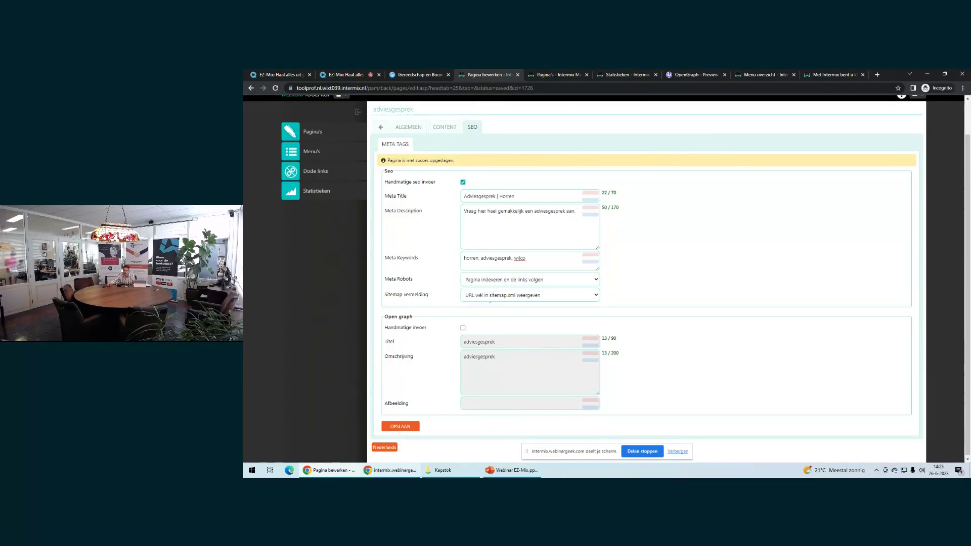
click(417, 428)
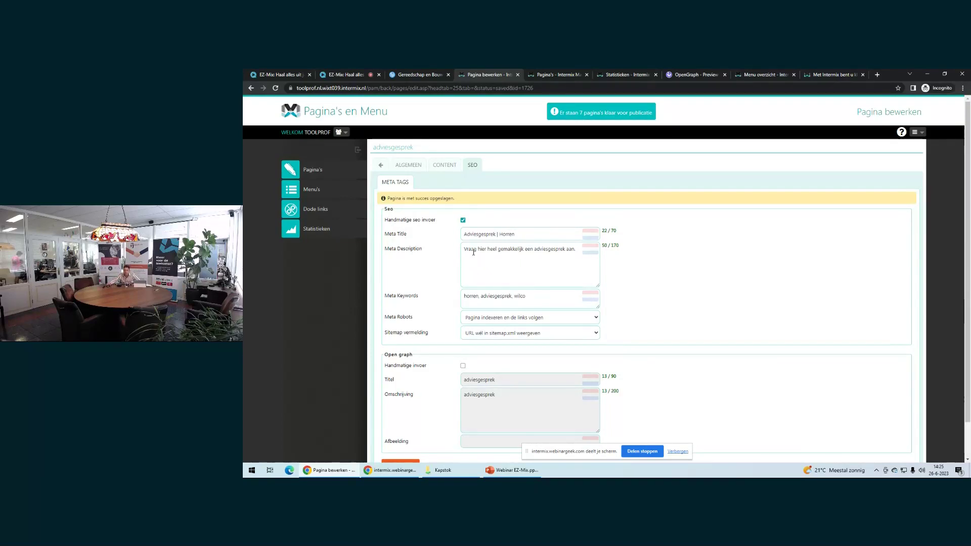
Enable "Handmatige invoer" in the Open graph section of the adviesgesprek page
scroll(444, 272, down, 1)
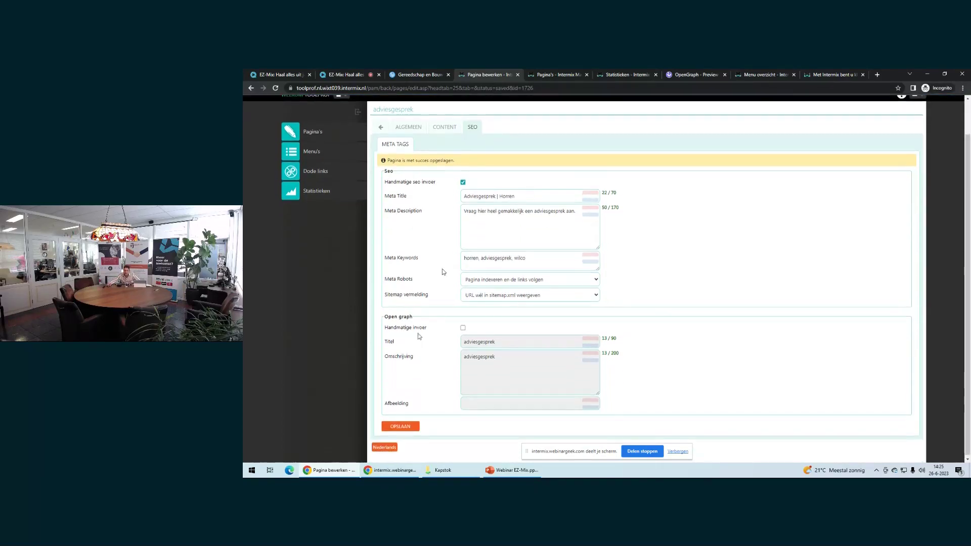
triple_click(388, 317)
click(412, 316)
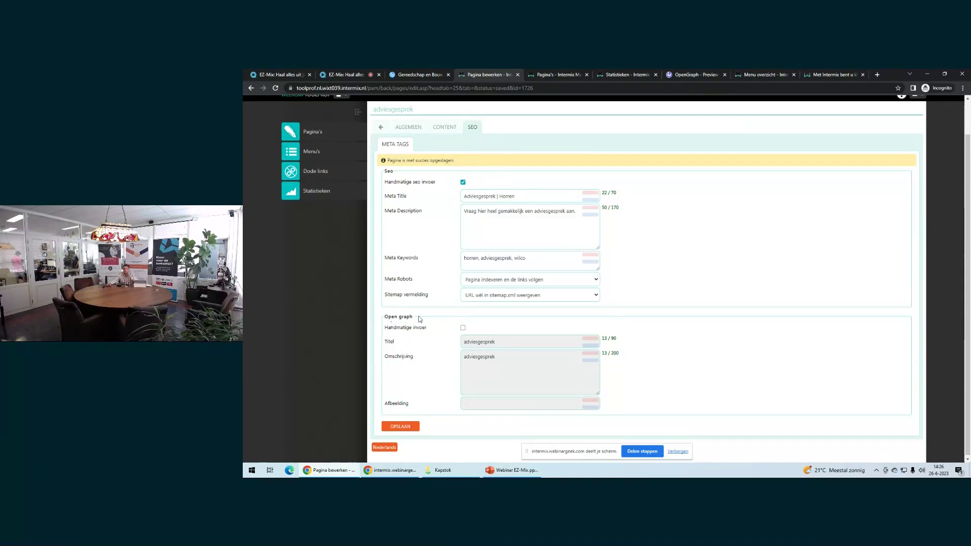
click(463, 327)
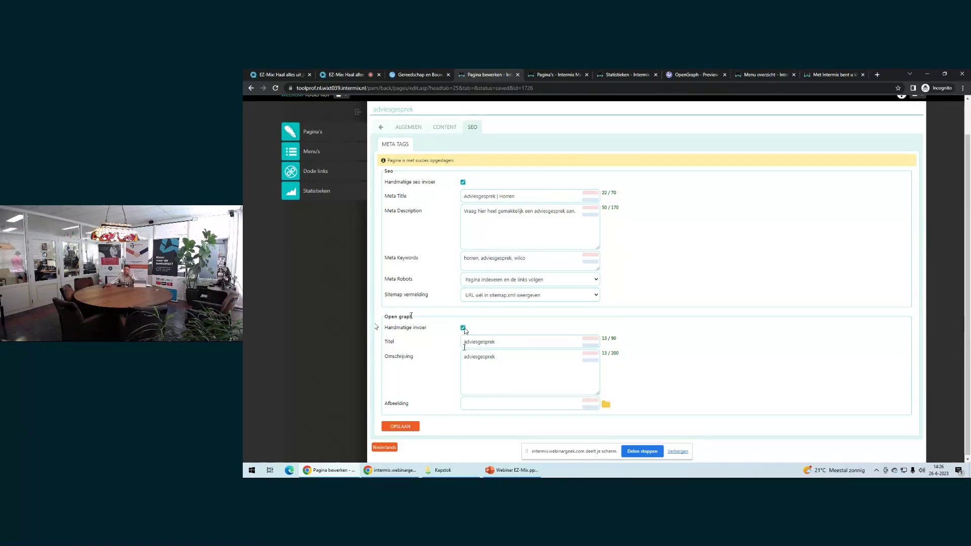
double_click(524, 344)
click(682, 76)
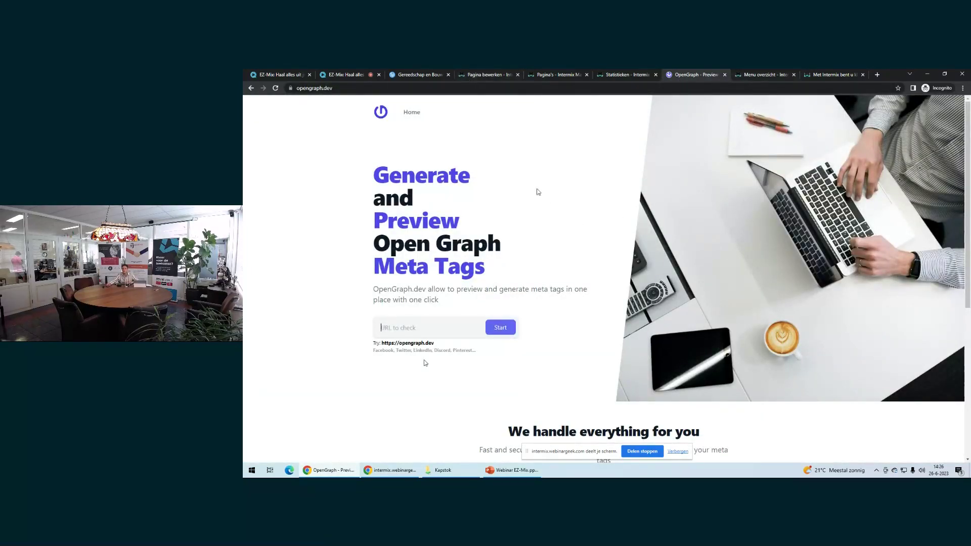
click(804, 74)
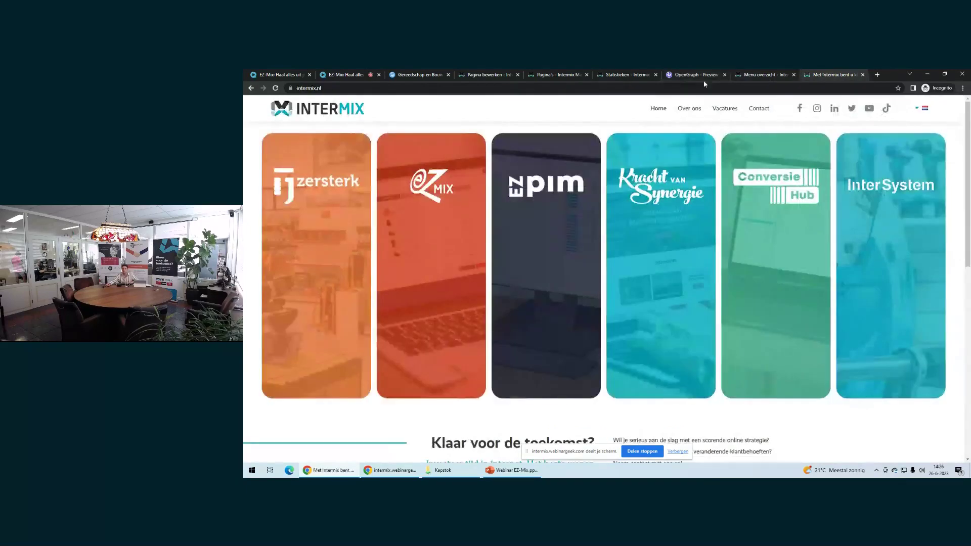
click(421, 89)
key(ctrl+c)
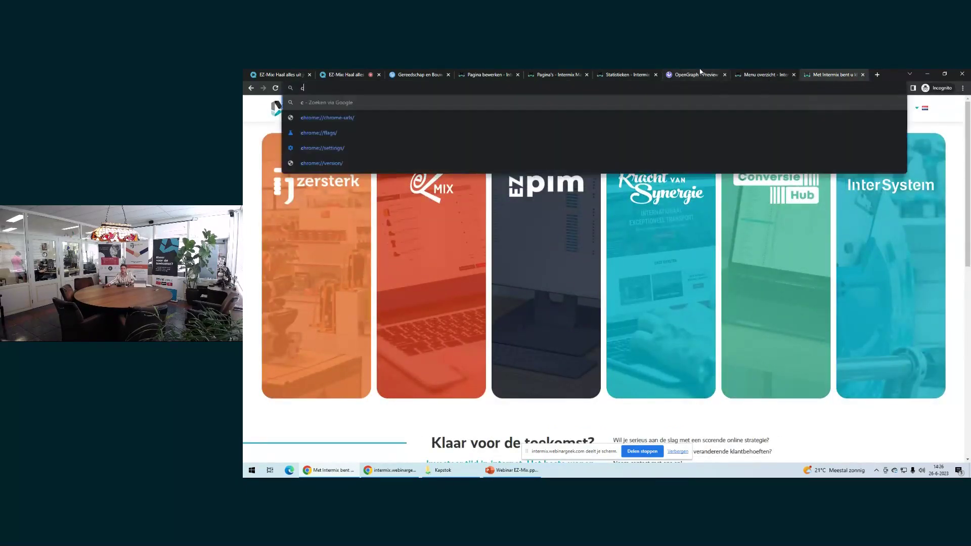
click(693, 74)
click(430, 328)
key(ctrl+v)
click(500, 327)
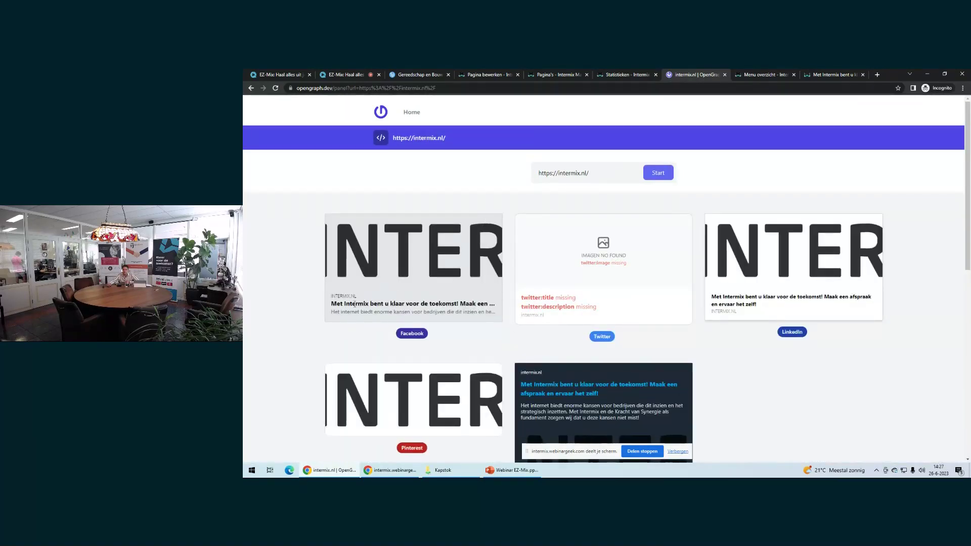
drag(332, 305, 485, 305)
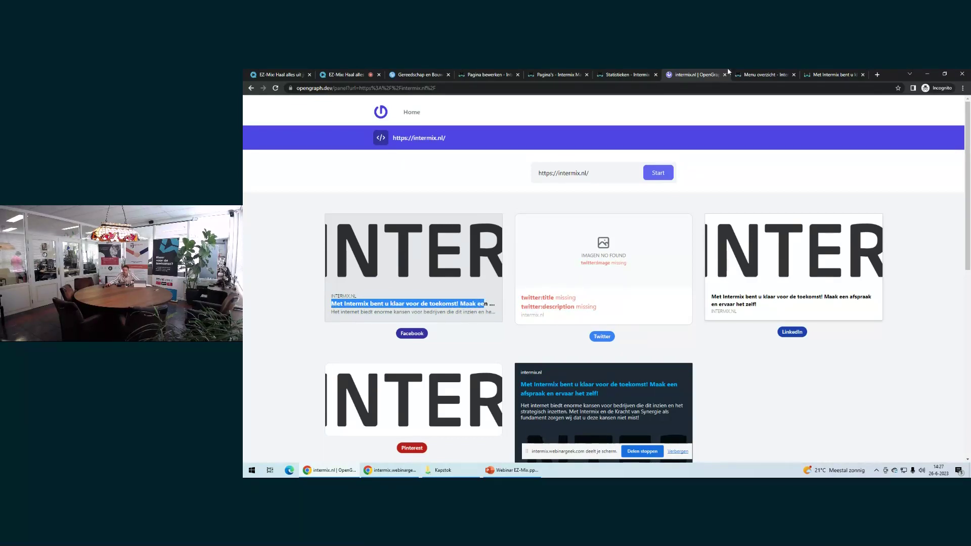
Return to the adviesgesprek page's SEO settings, choose plm5113n2.png as the Open graph image and save
click(480, 75)
click(501, 357)
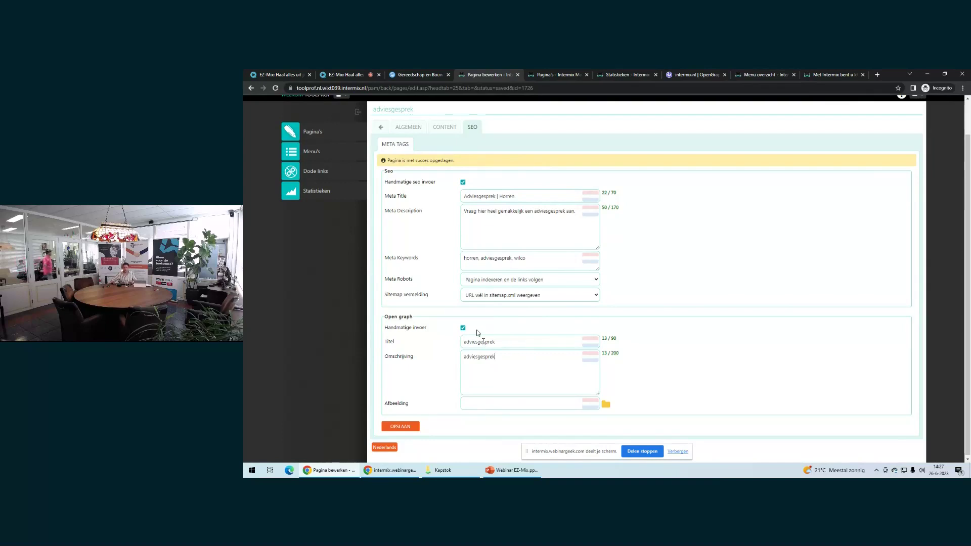
click(607, 405)
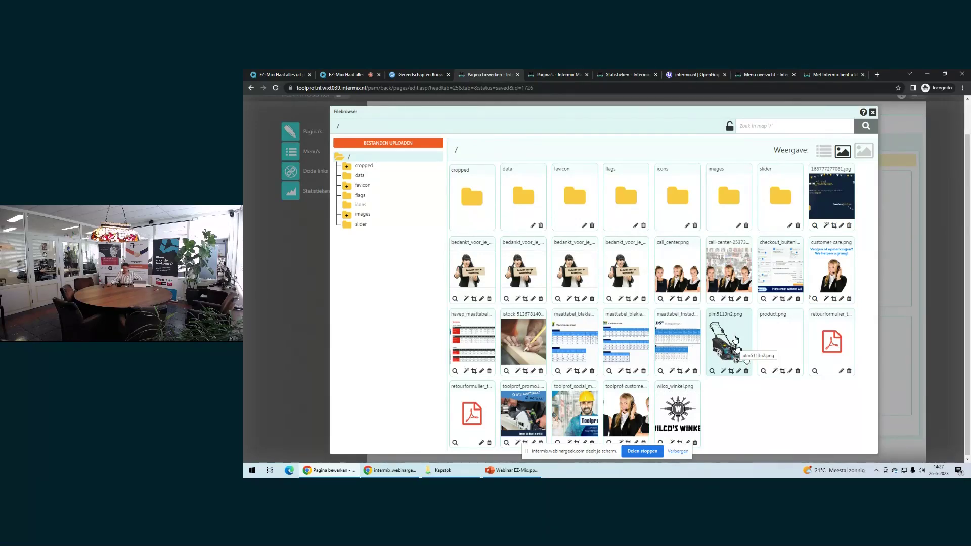
click(736, 343)
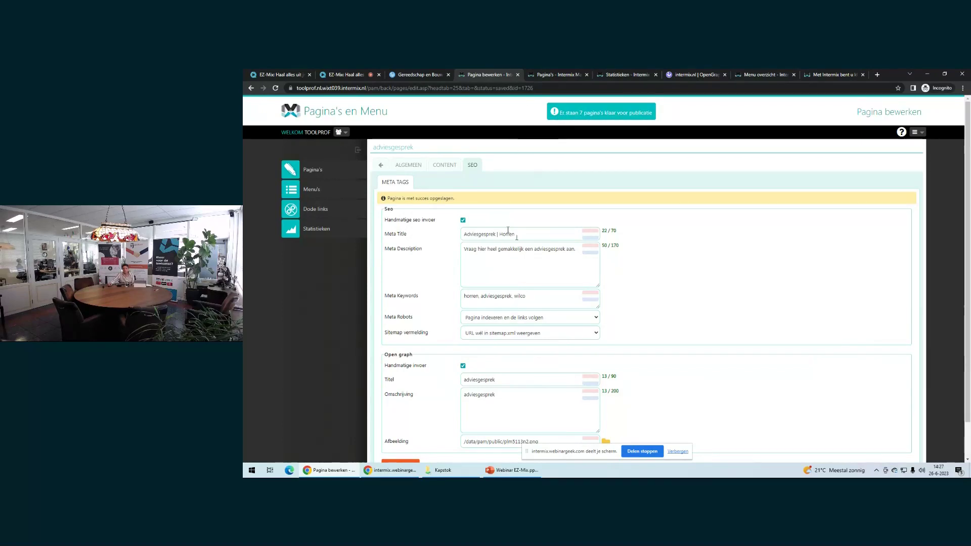
Review the pending page changes, start publishing them and close the publication dialog
click(591, 113)
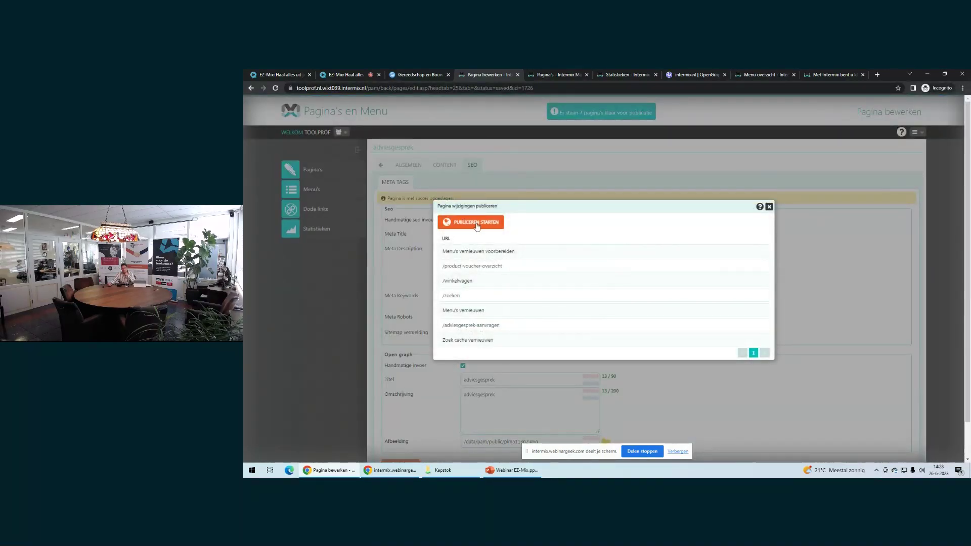
click(769, 206)
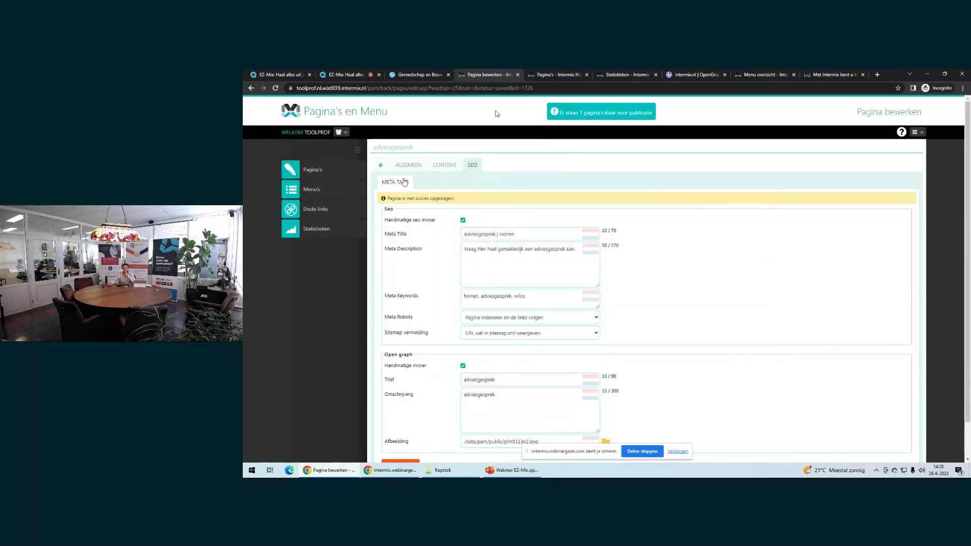
click(583, 115)
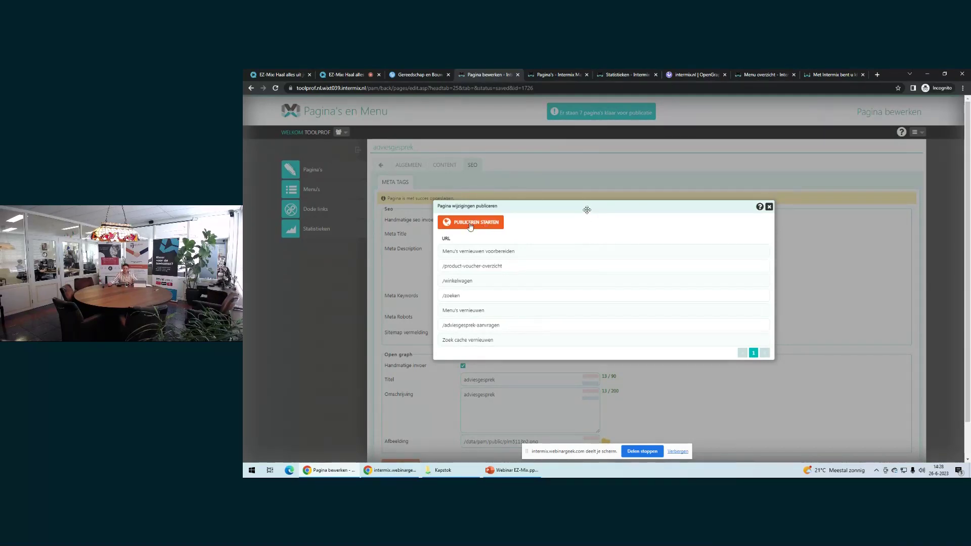
click(470, 224)
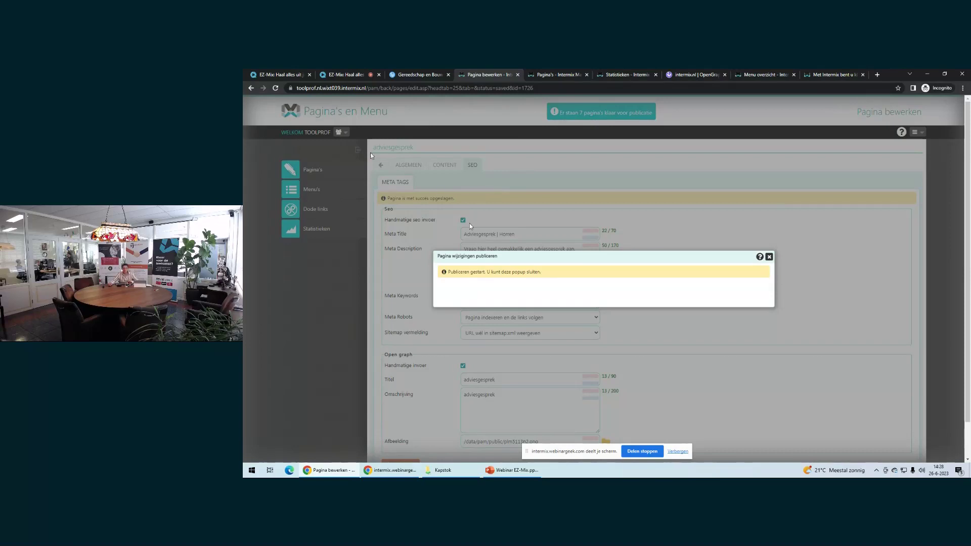
click(770, 256)
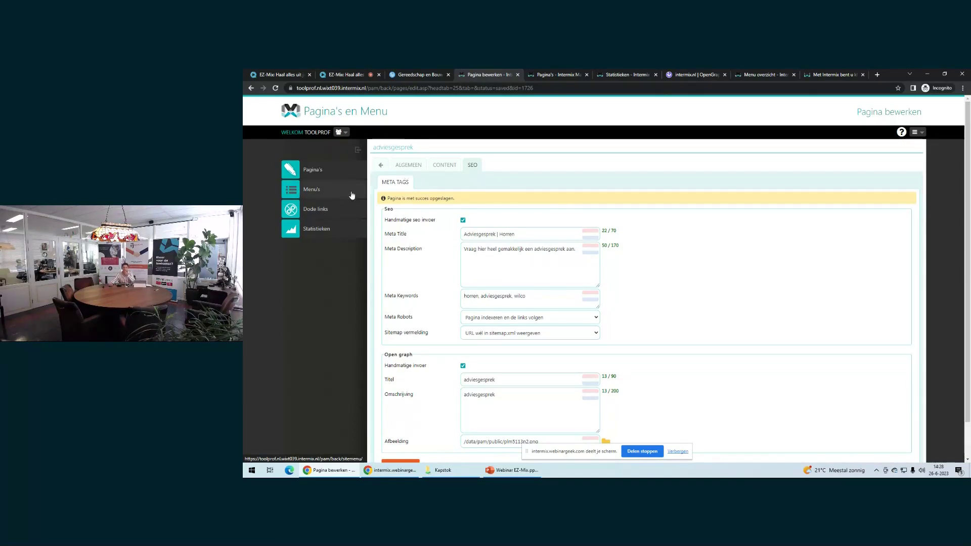
Go to the pages overview and open the form for a new page
click(359, 165)
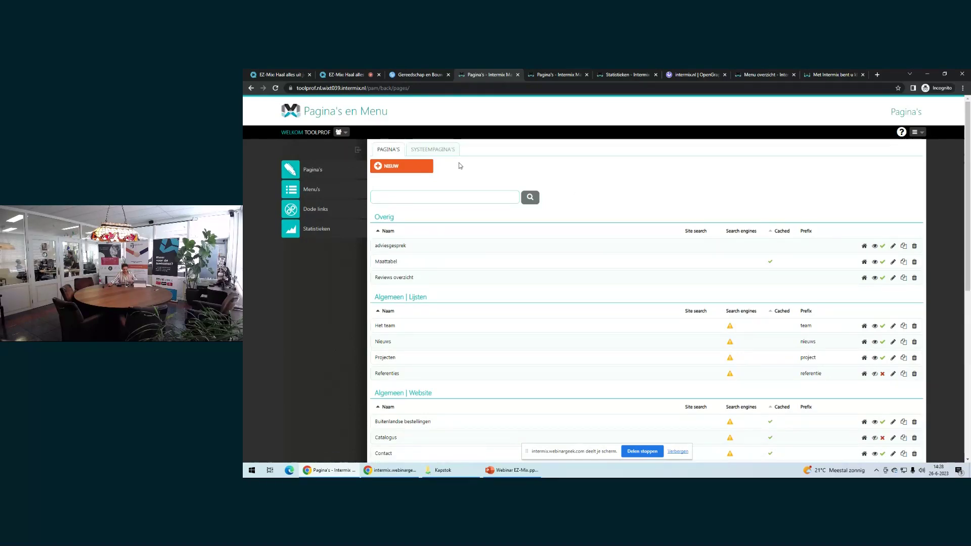
click(412, 170)
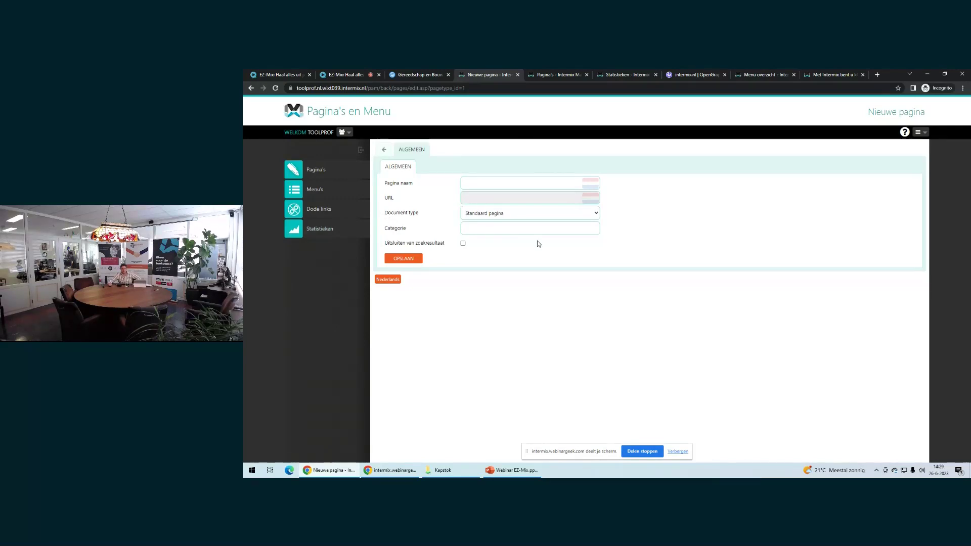
Create a page named solliciteer with document type Formulier, save it and look over its form content
click(523, 215)
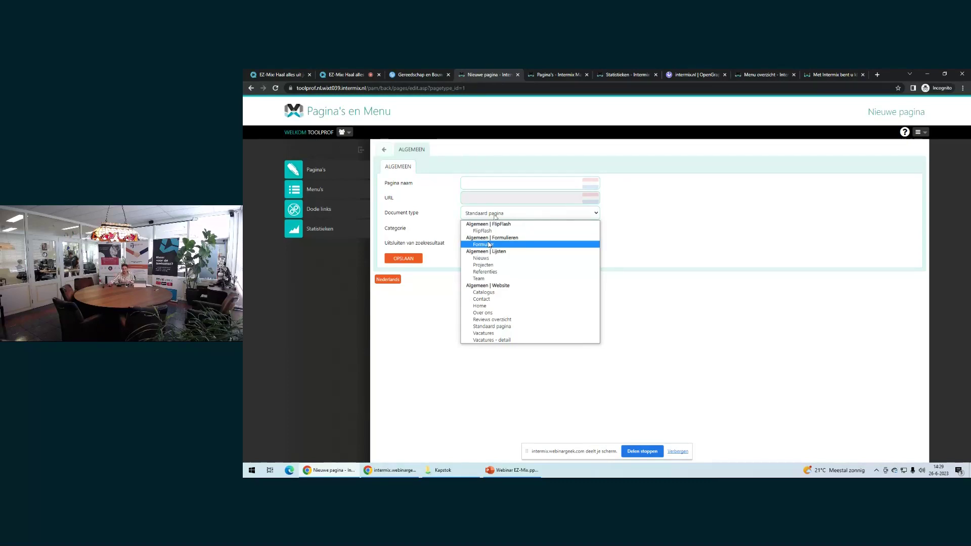
click(487, 244)
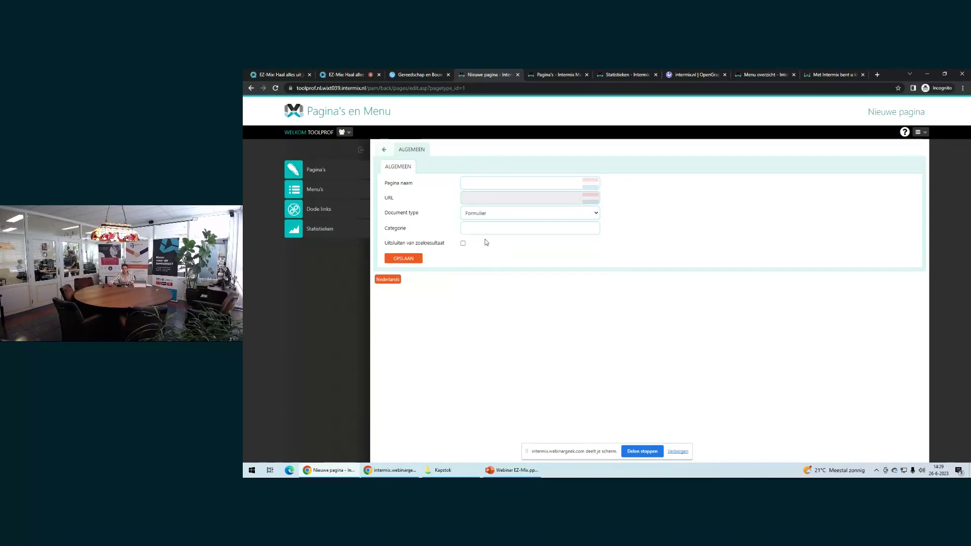
click(483, 182)
text(sollicites)
click(421, 261)
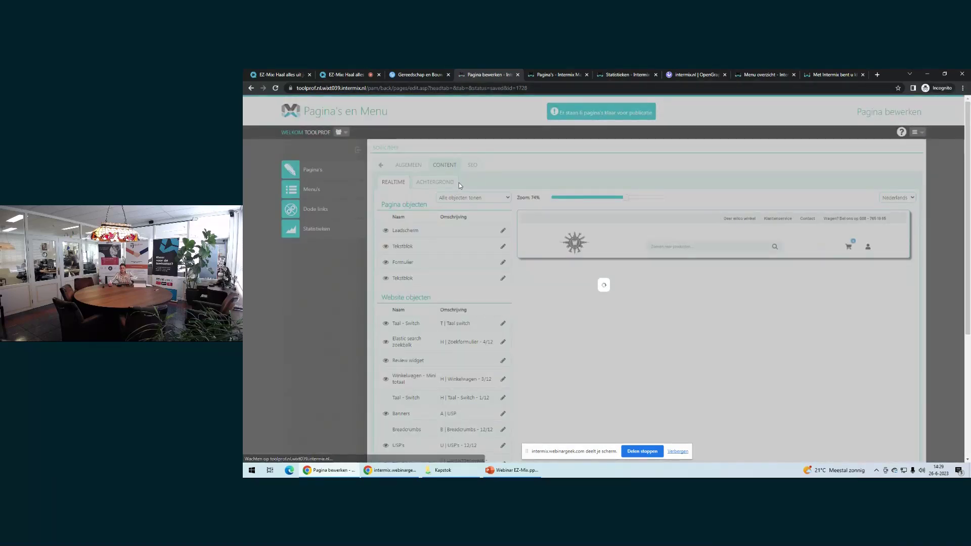
scroll(531, 253, down, 4)
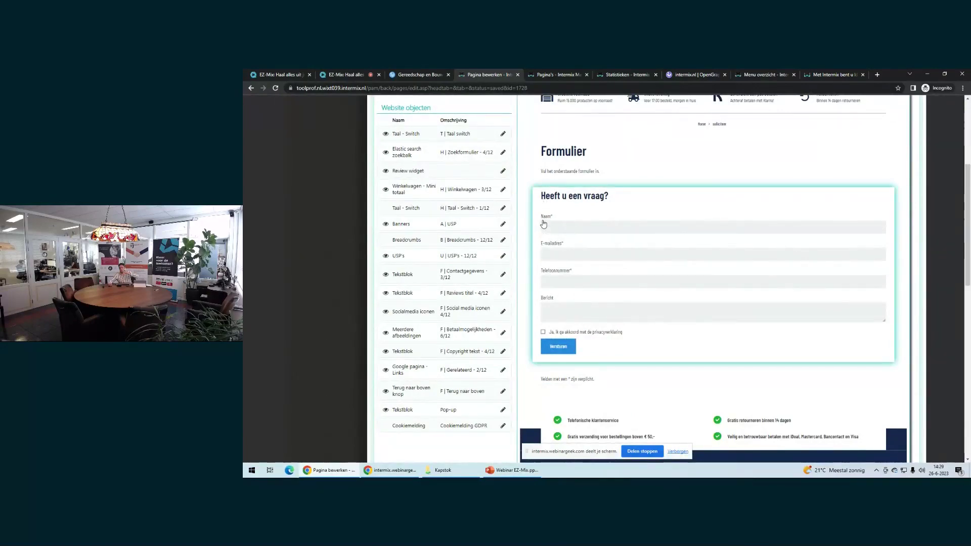
click(548, 238)
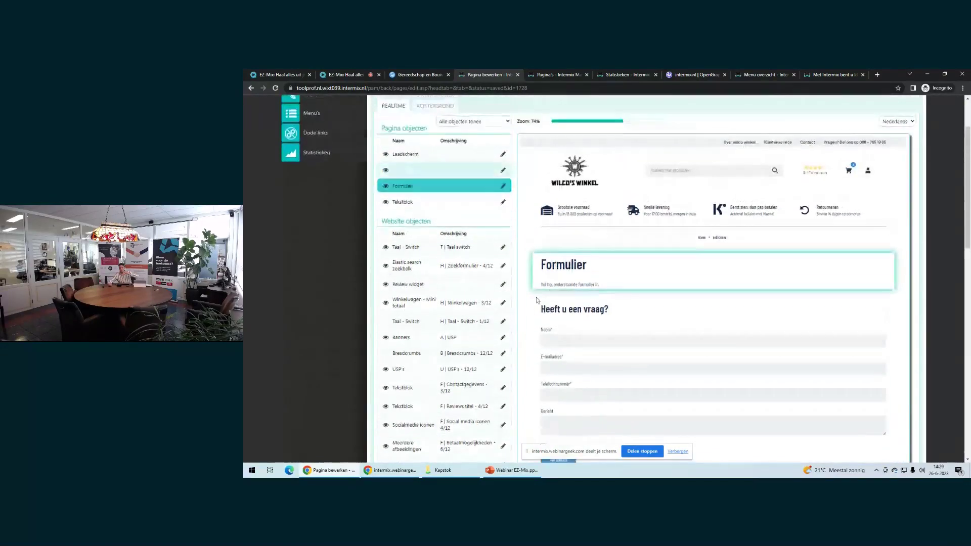
scroll(589, 281, down, 2)
click(586, 280)
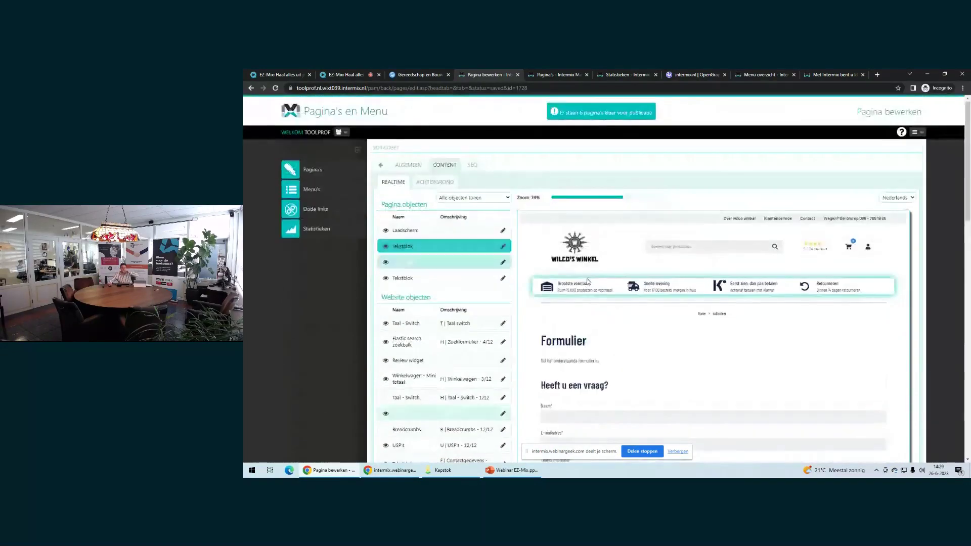
Create another page named magazijn with document type Vacatures, save it and look over its vacancy list
click(326, 168)
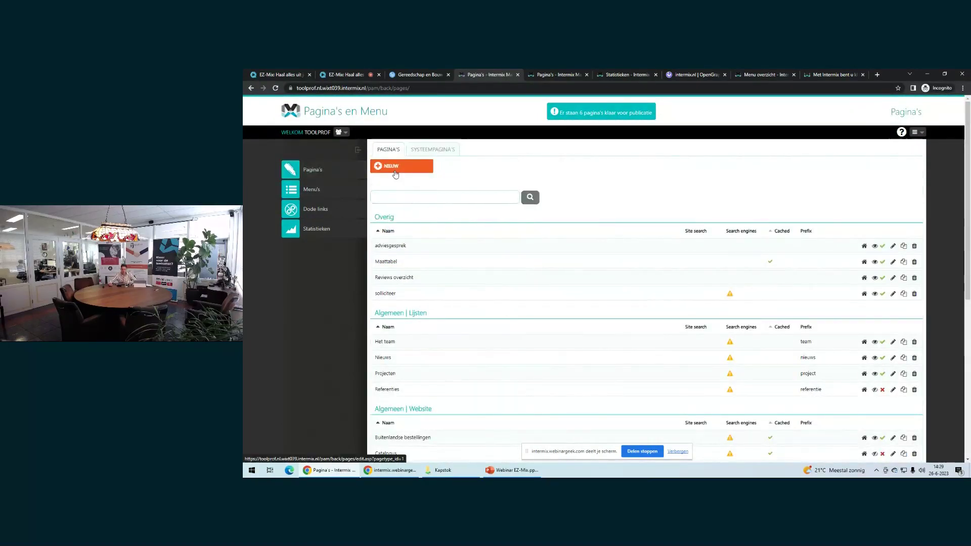
click(396, 174)
click(489, 213)
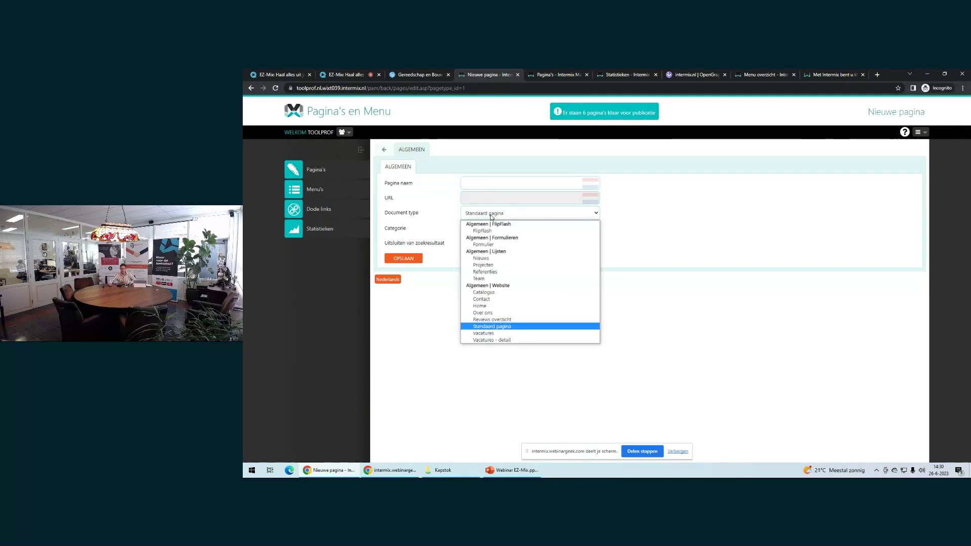
click(481, 334)
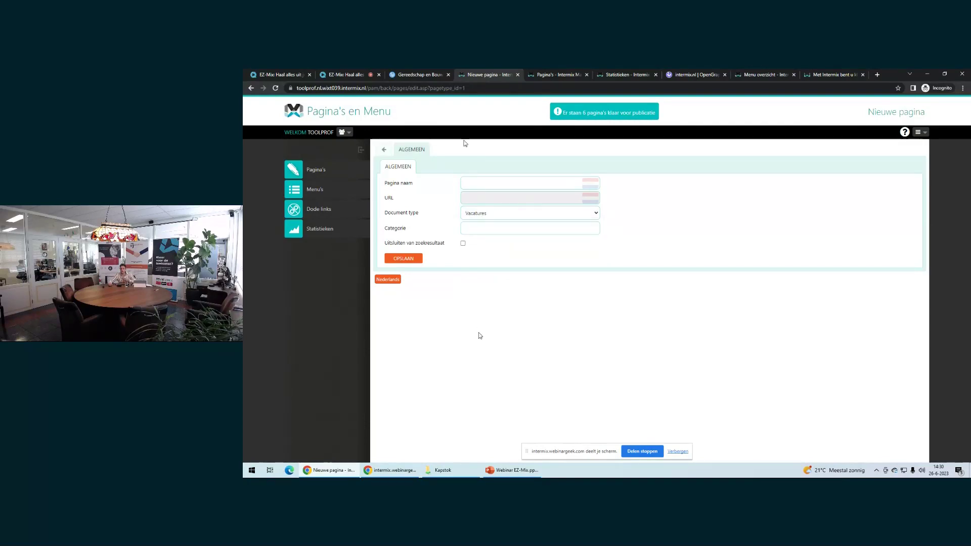
click(478, 180)
text(magazijn)
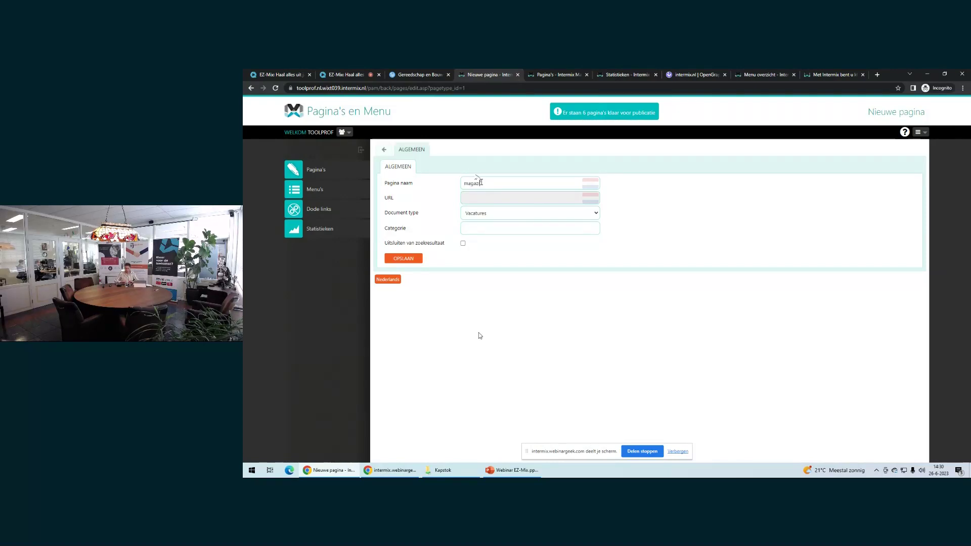
click(416, 259)
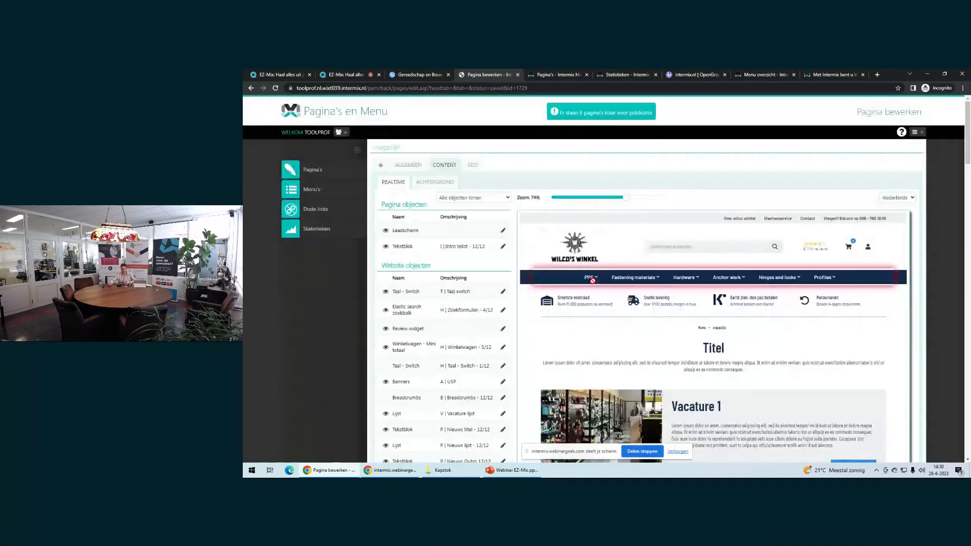
scroll(686, 313, down, 3)
scroll(687, 314, down, 4)
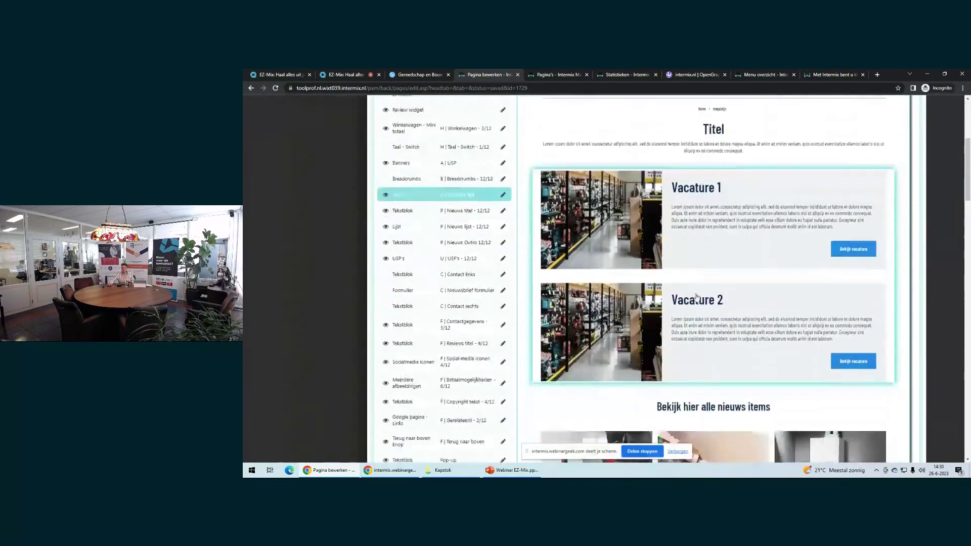
scroll(805, 325, up, 3)
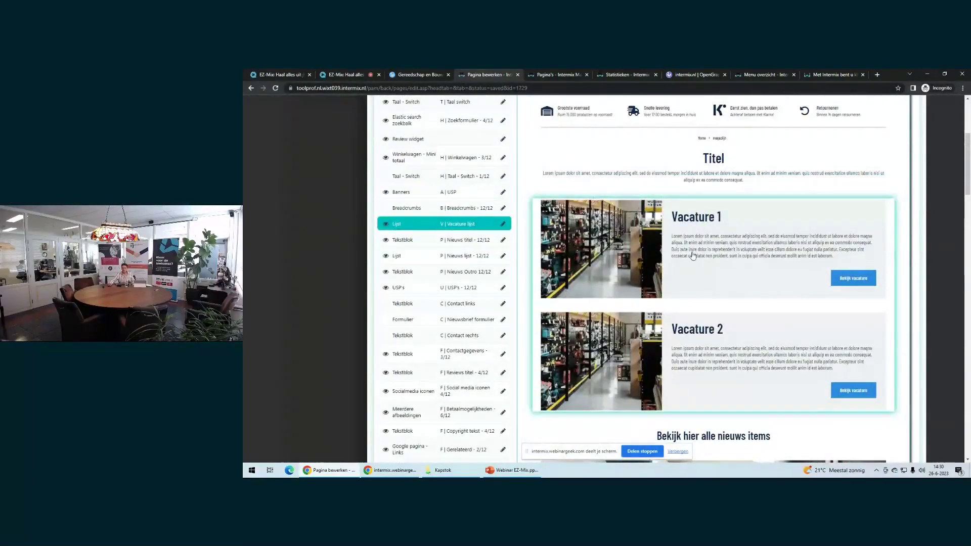
scroll(804, 324, up, 5)
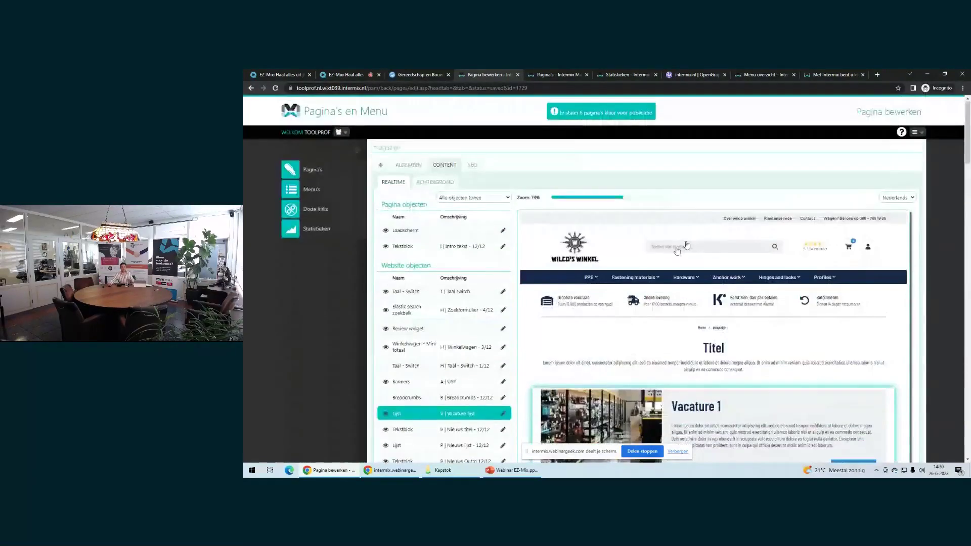
Return to the pages overview and duplicate the Het team page
click(328, 172)
scroll(507, 241, down, 2)
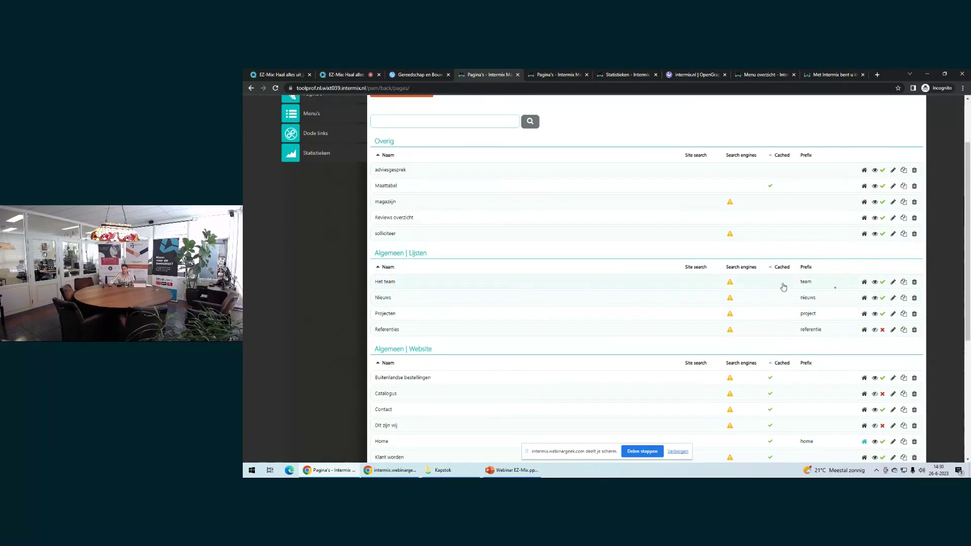
click(905, 283)
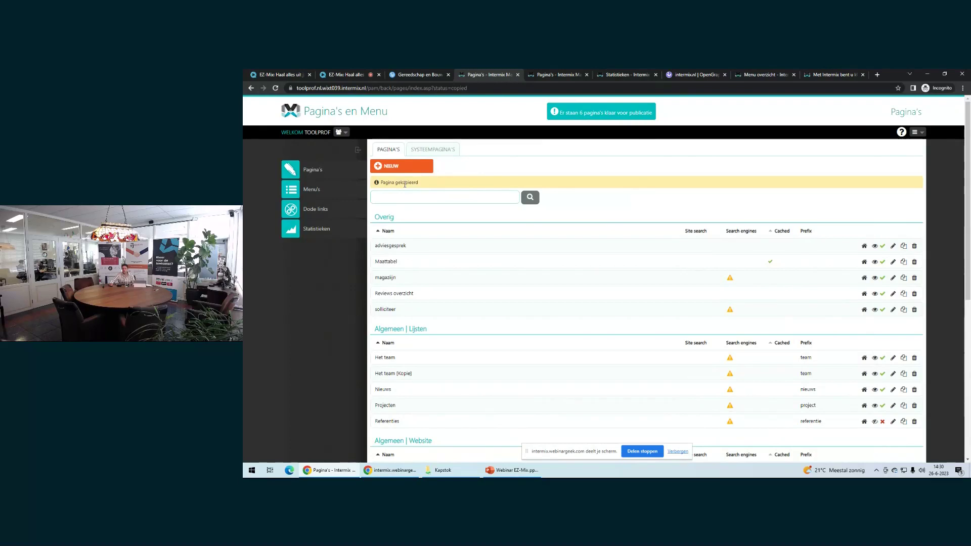
Search the pages for "kopie", open the copied team page, view its intro text block in the editor and close it unchanged
scroll(449, 277, down, 1)
scroll(449, 277, up, 1)
text(kopie)
key(Return)
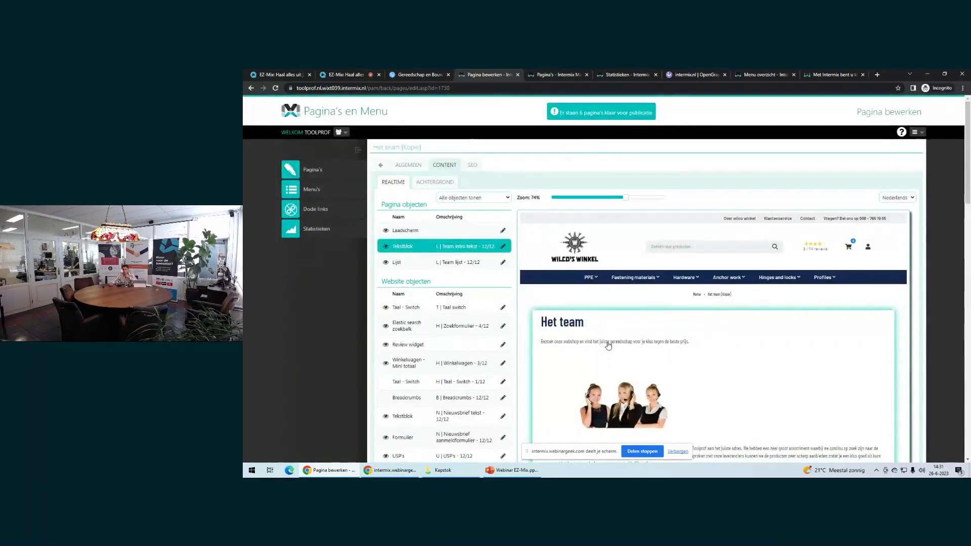
scroll(644, 330, down, 4)
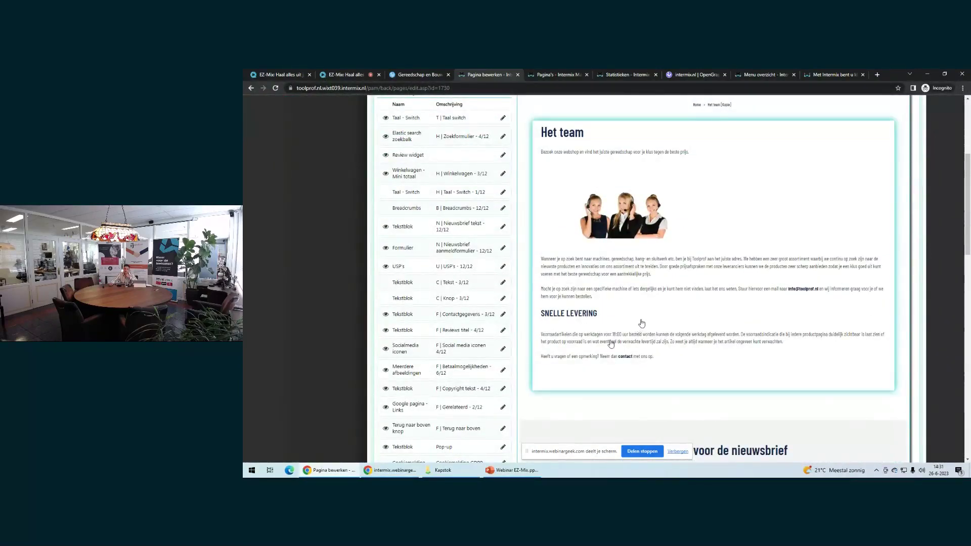
click(642, 323)
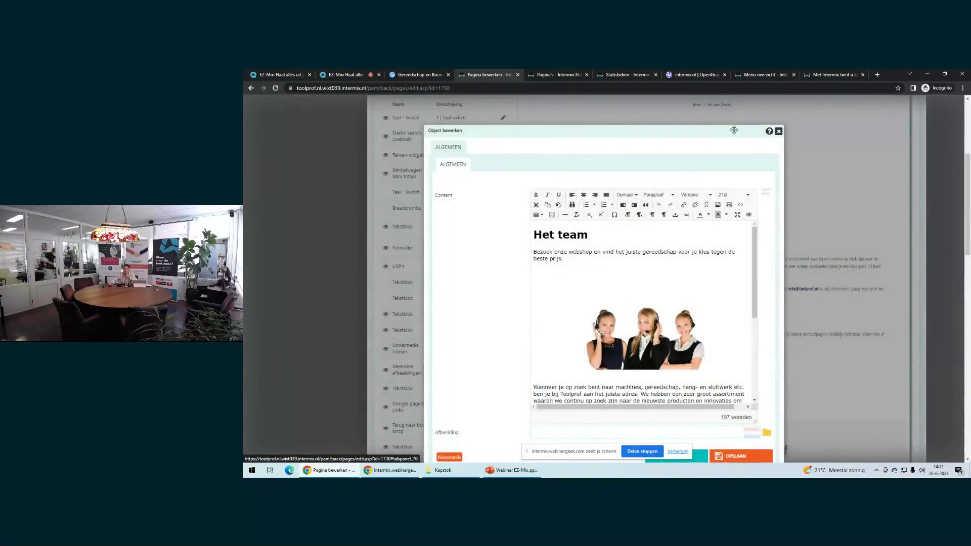
click(779, 132)
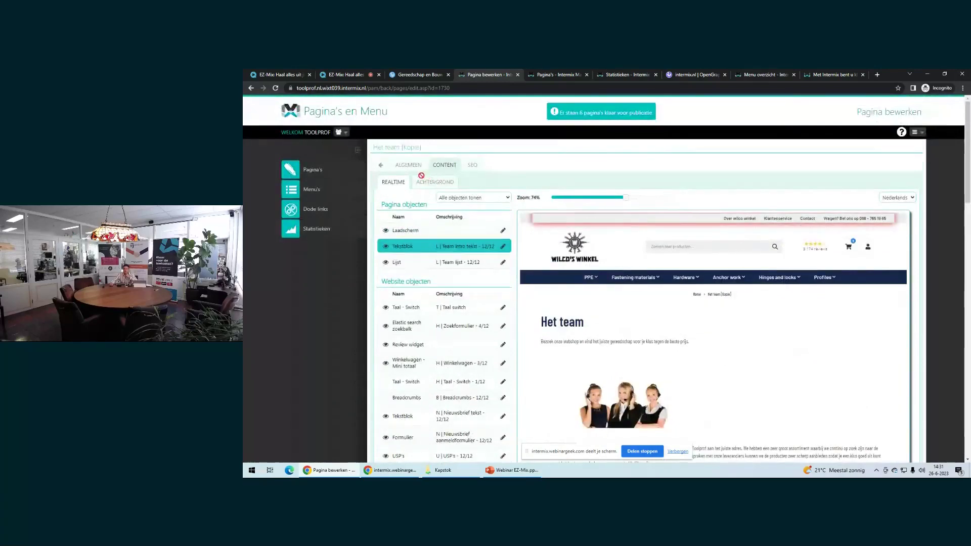
Rename the copied team page as Intern team, save it and return to the pages overview
click(412, 165)
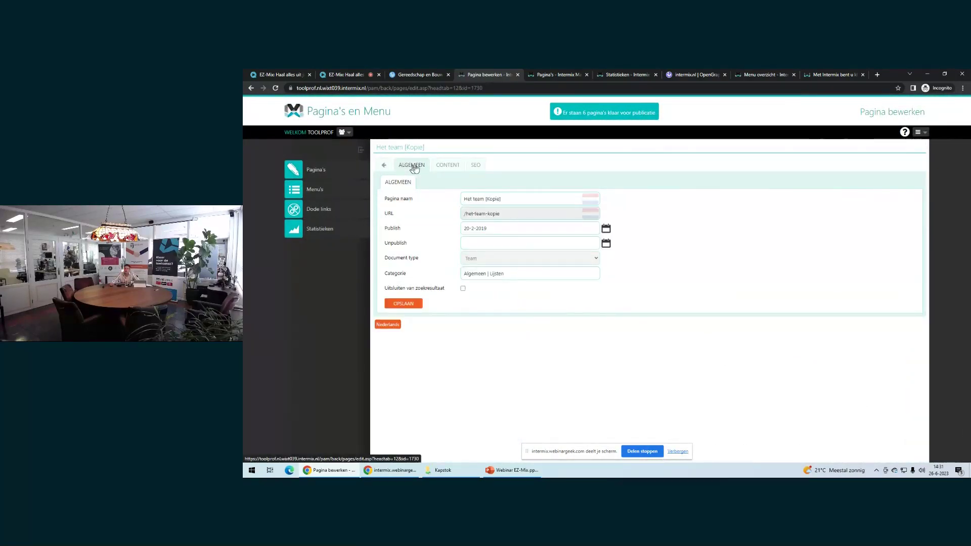
click(518, 201)
drag(518, 201, 393, 191)
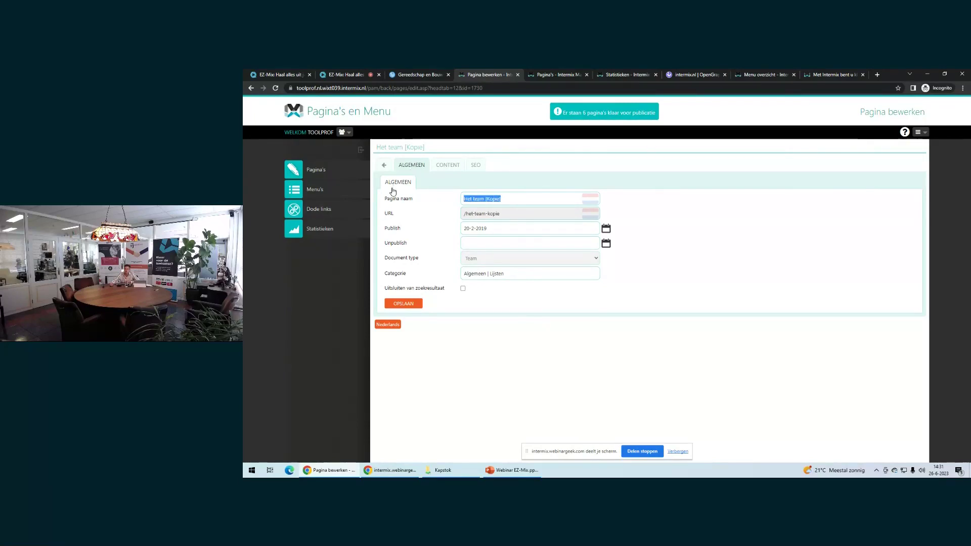
click(493, 201)
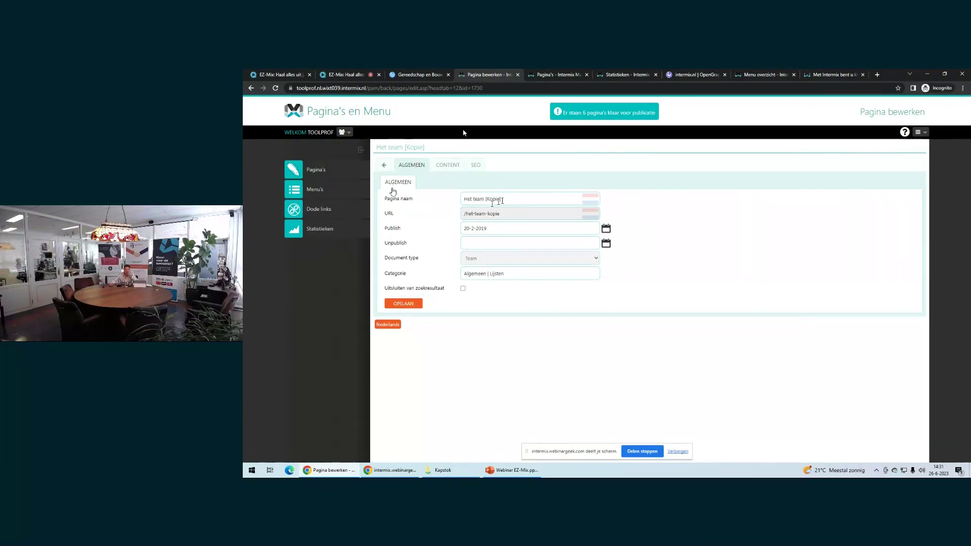
drag(501, 201, 295, 190)
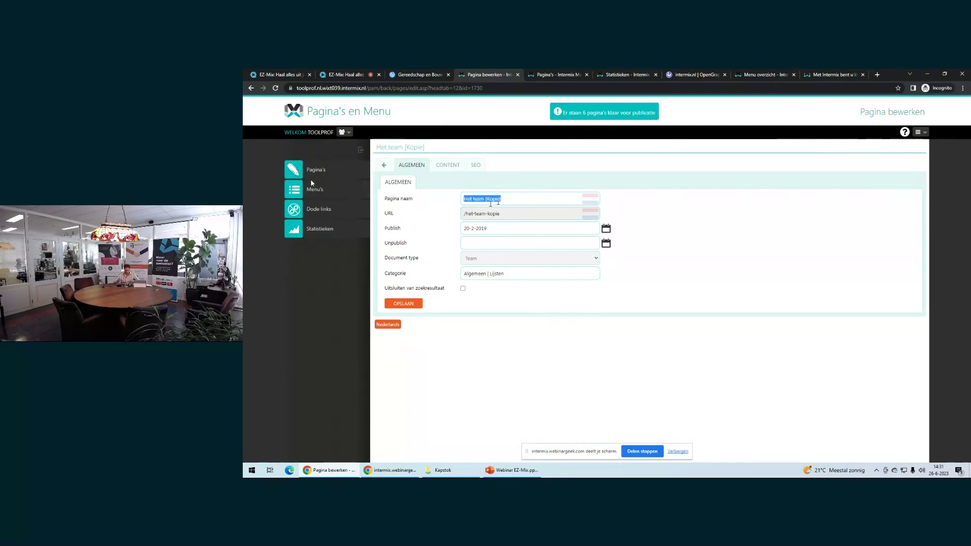
text(Intern team)
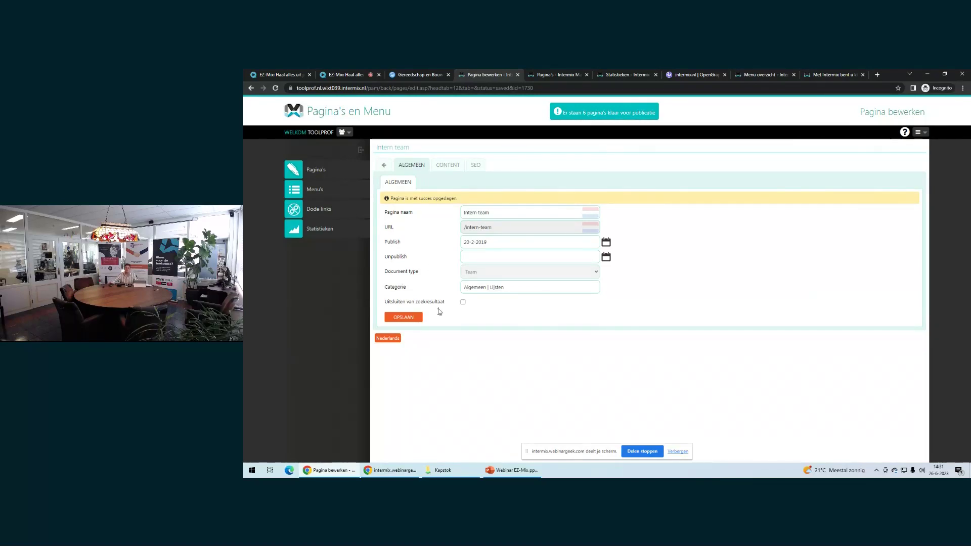
click(315, 168)
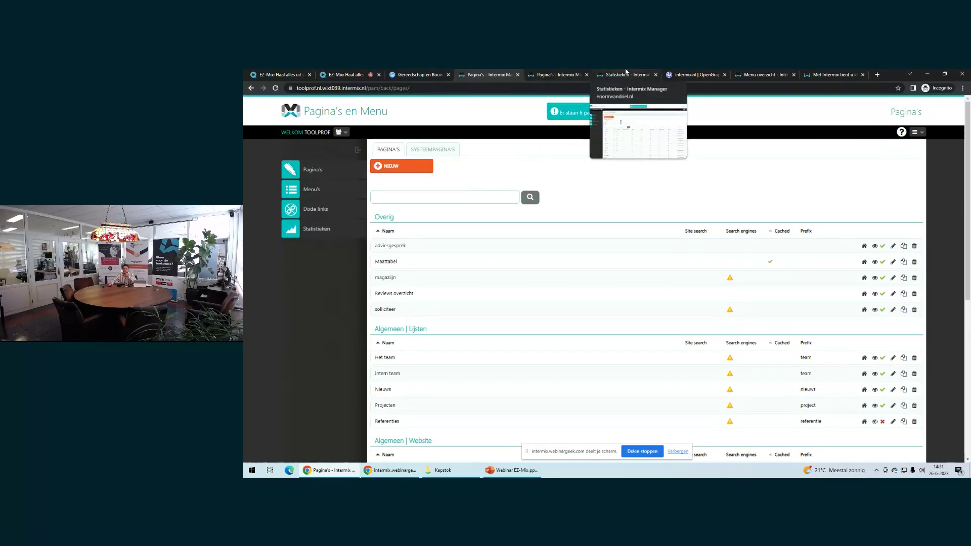
Examine enormvandriel.nl's visits per page for the past 30 days, view the Wilco's Winkel homepage and return to the statistics
click(627, 72)
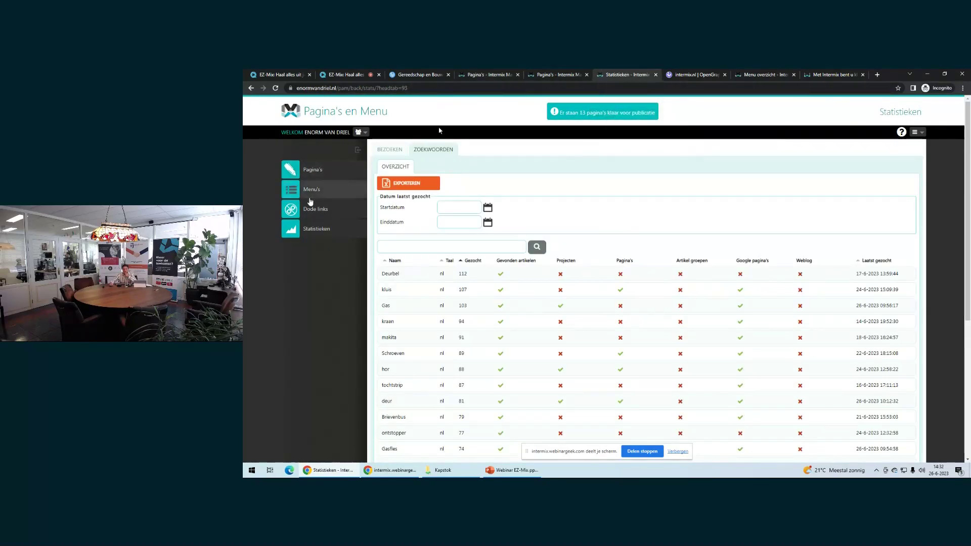
click(322, 233)
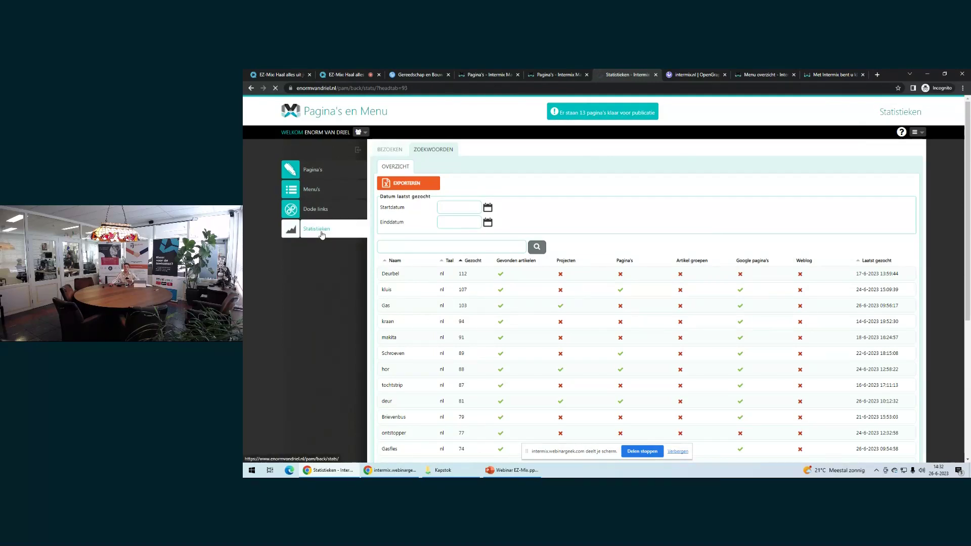
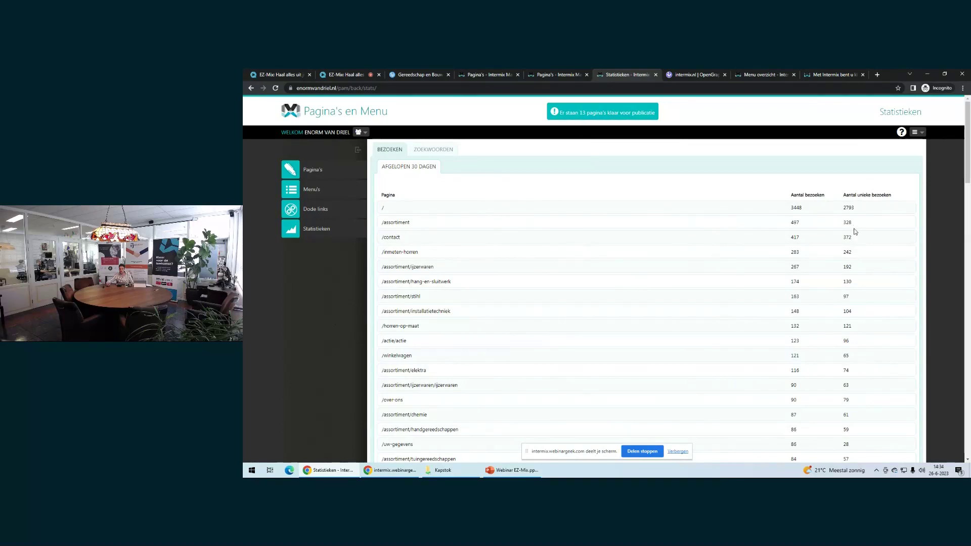
double_click(794, 225)
click(723, 325)
scroll(524, 228, down, 1)
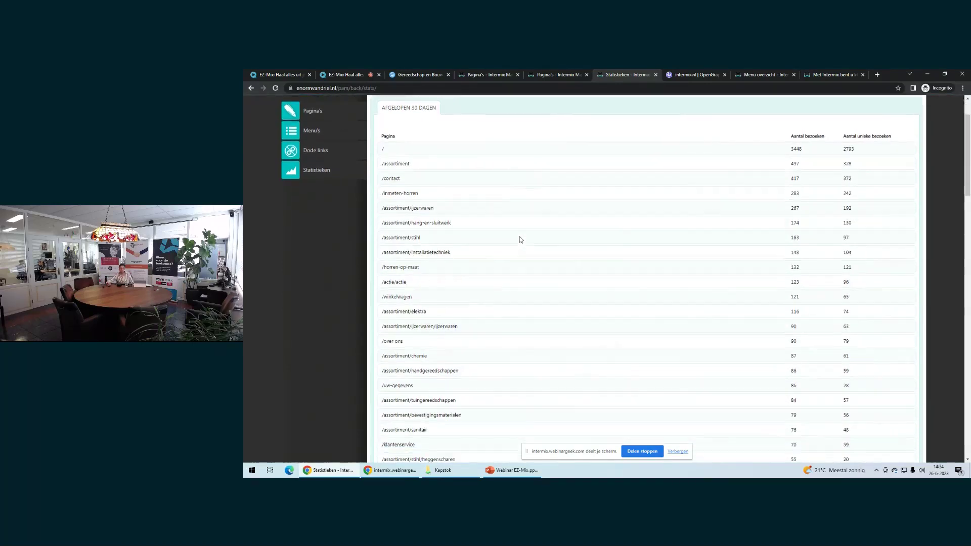
scroll(521, 239, down, 2)
scroll(511, 256, up, 3)
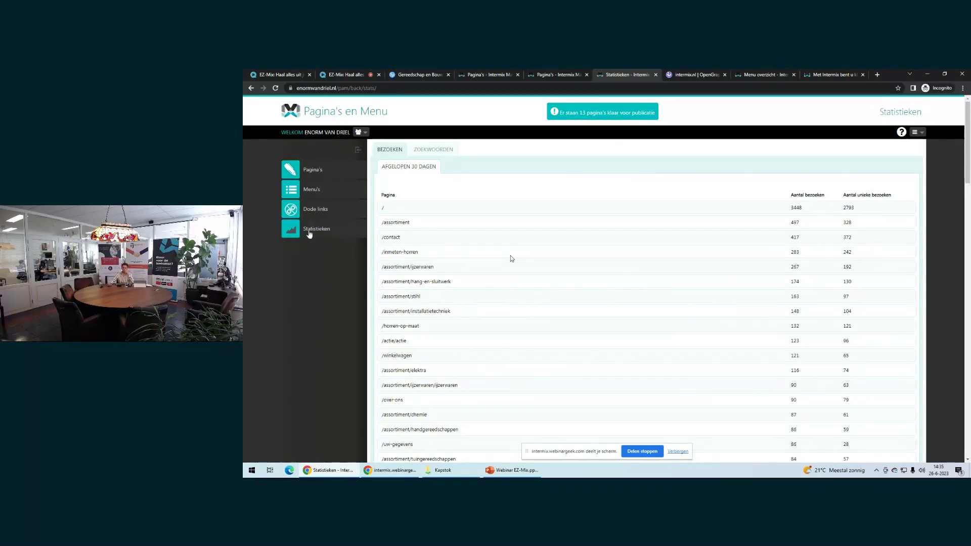
scroll(425, 267, down, 6)
scroll(428, 274, down, 10)
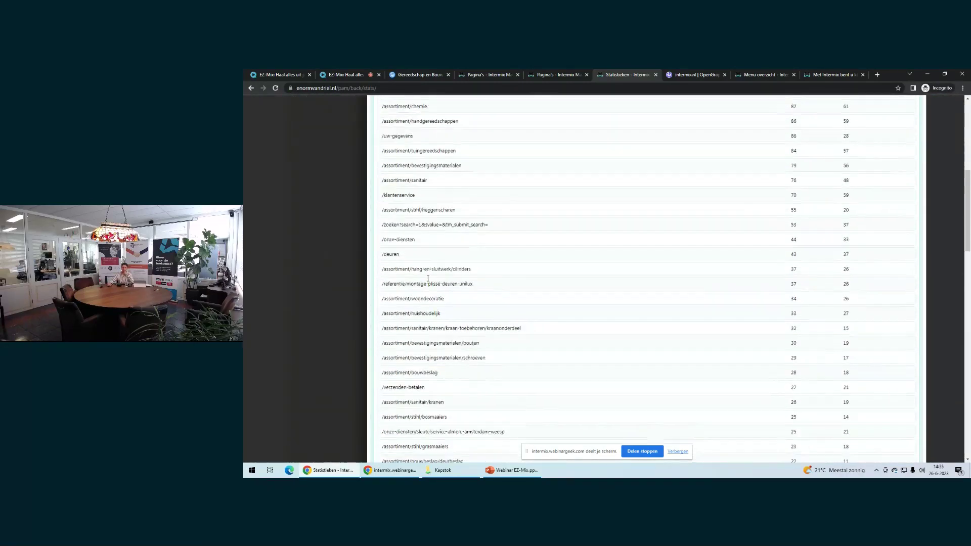
scroll(625, 307, up, 15)
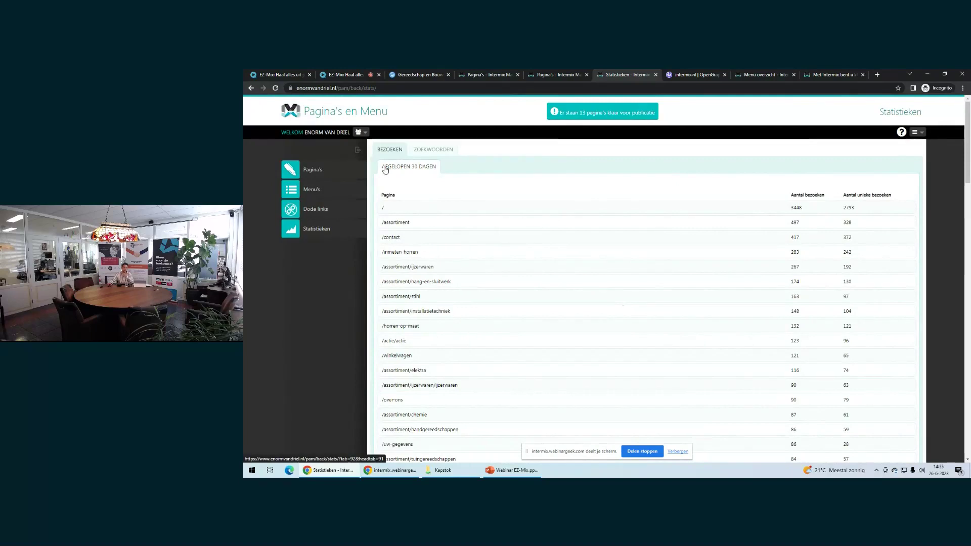
click(412, 74)
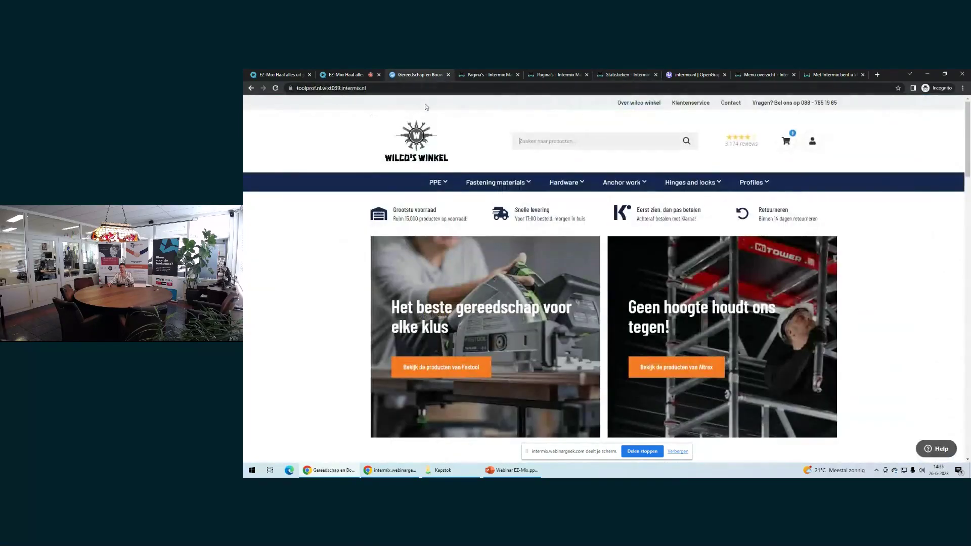
click(600, 75)
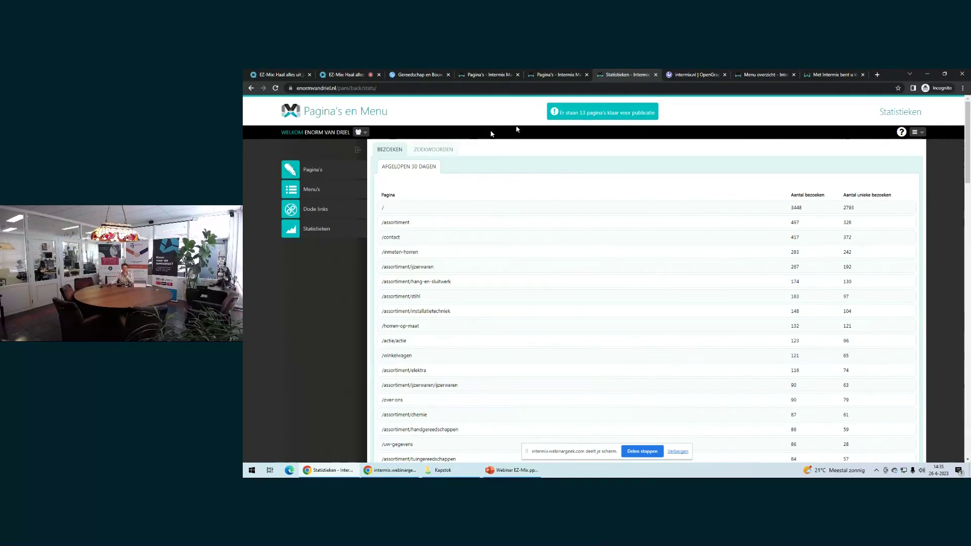
Examine the search keyword statistics, checking how often each term was searched and which content types it matches
click(431, 151)
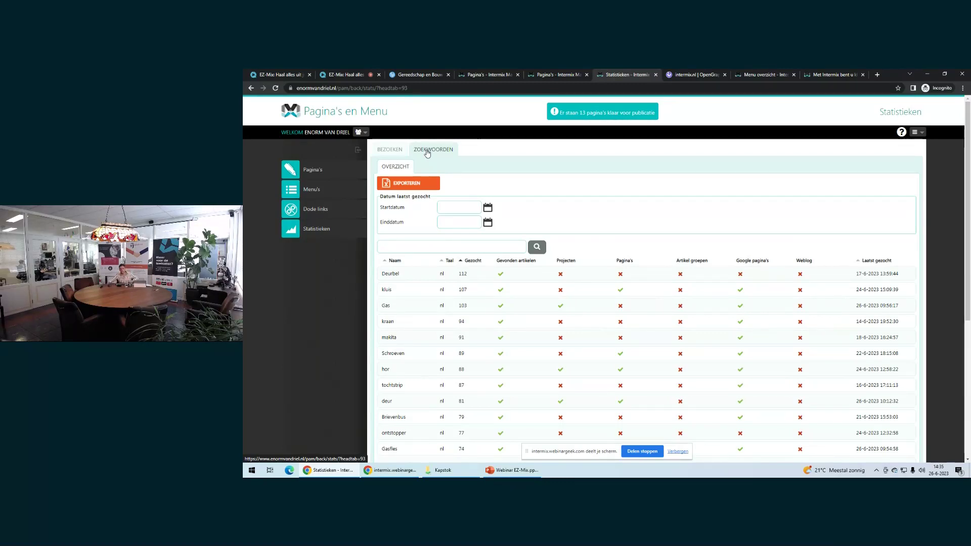
scroll(429, 153, down, 1)
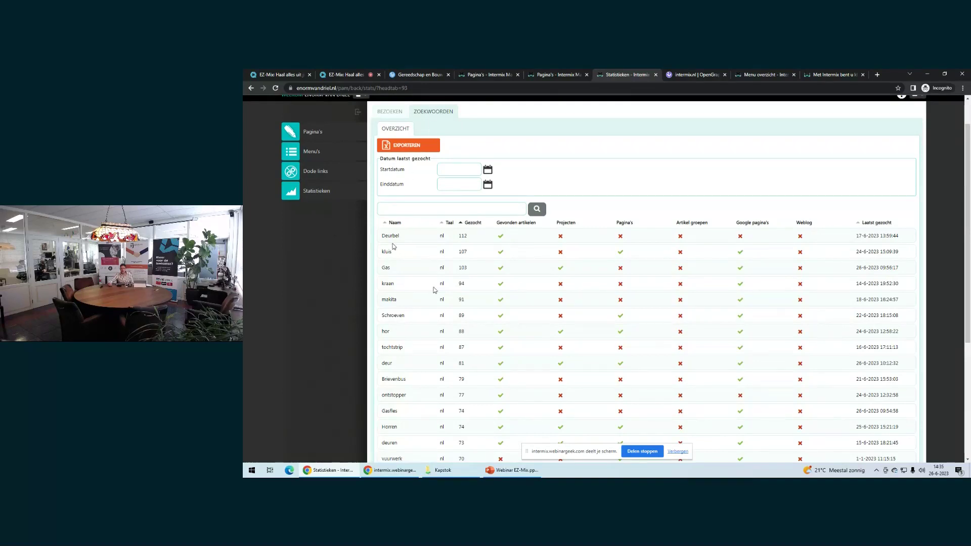
drag(382, 236, 386, 236)
click(589, 183)
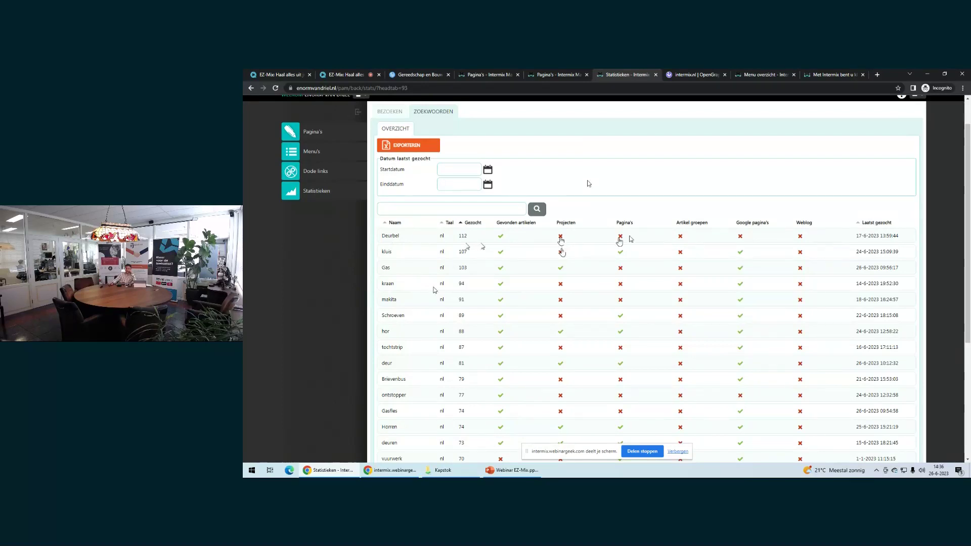
mouse_move(619, 239)
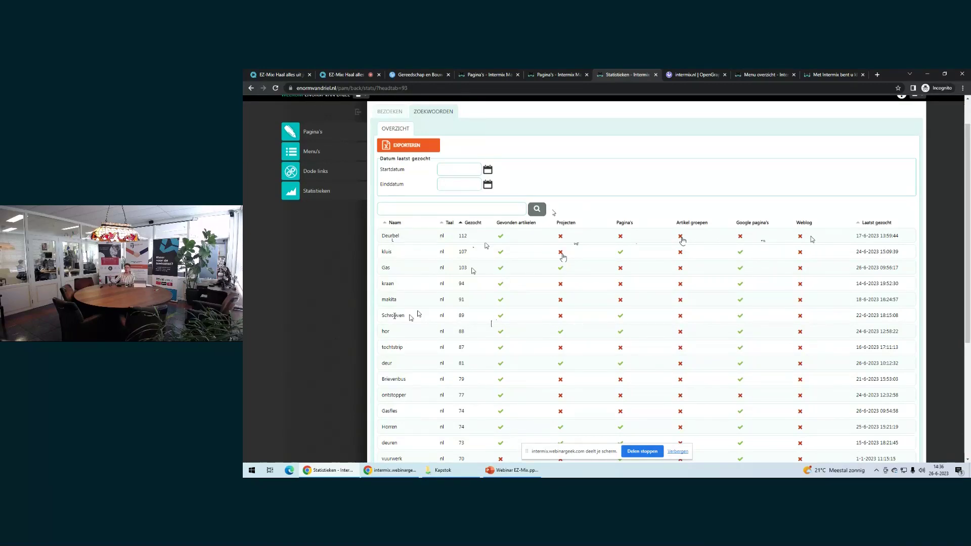
scroll(501, 323, down, 3)
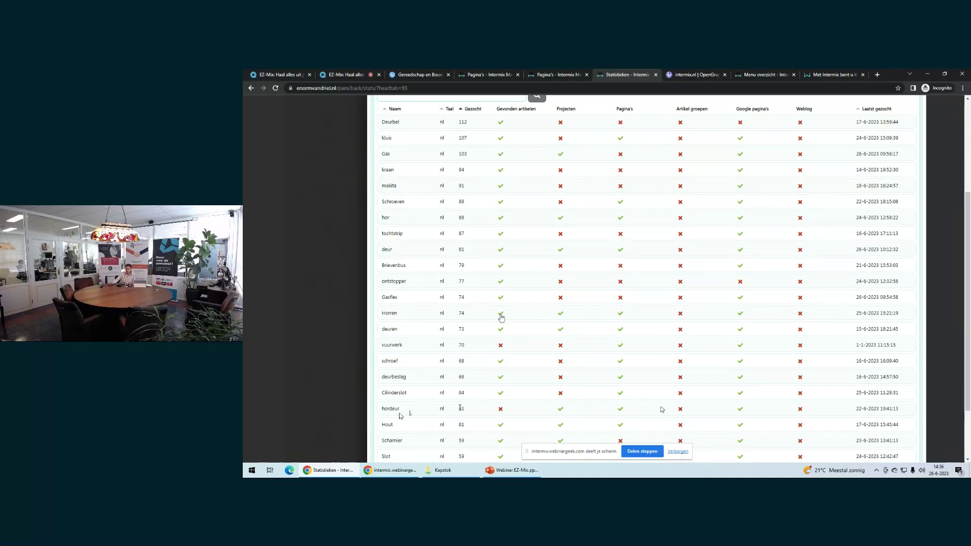
scroll(527, 308, up, 1)
scroll(526, 308, down, 1)
scroll(507, 415, up, 3)
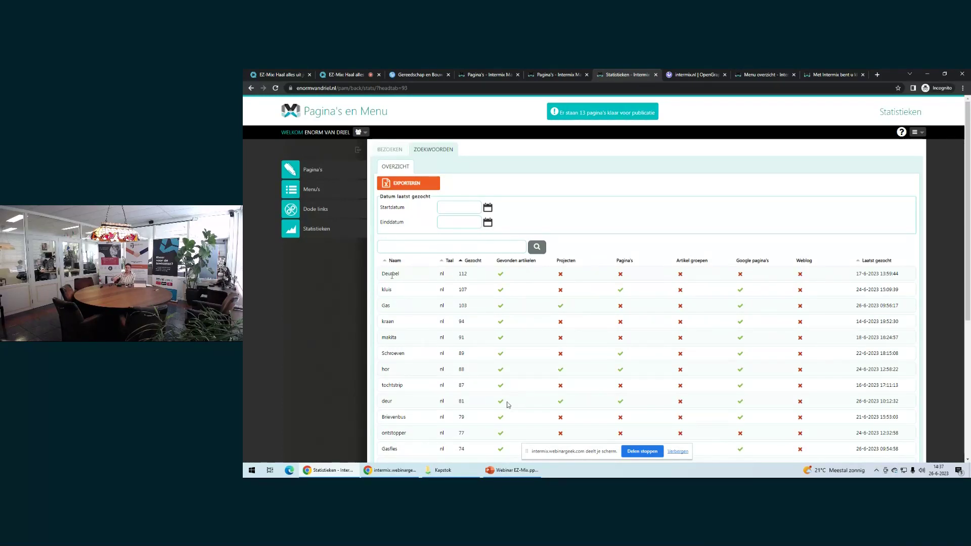
Return to the page visit statistics for the past 30 days and examine the overview of dead links
click(292, 232)
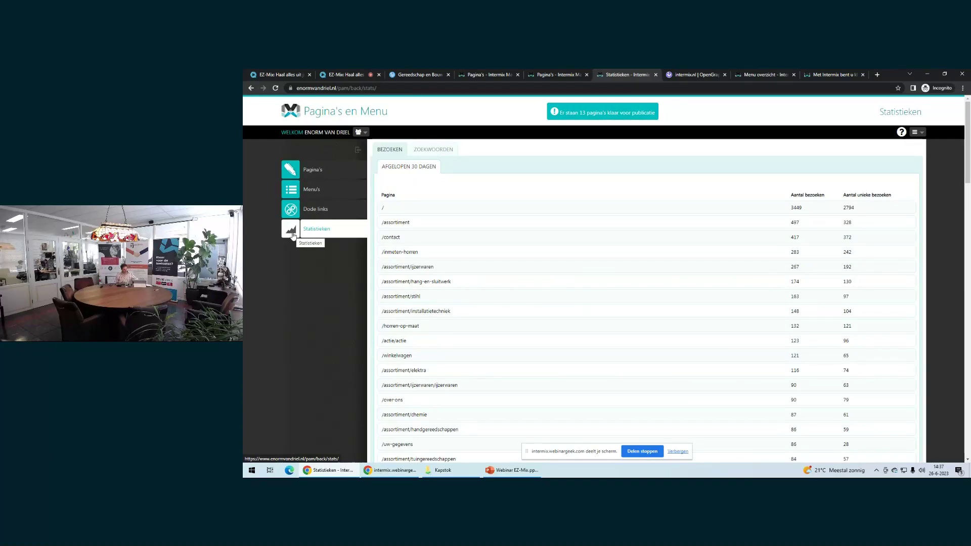
click(293, 235)
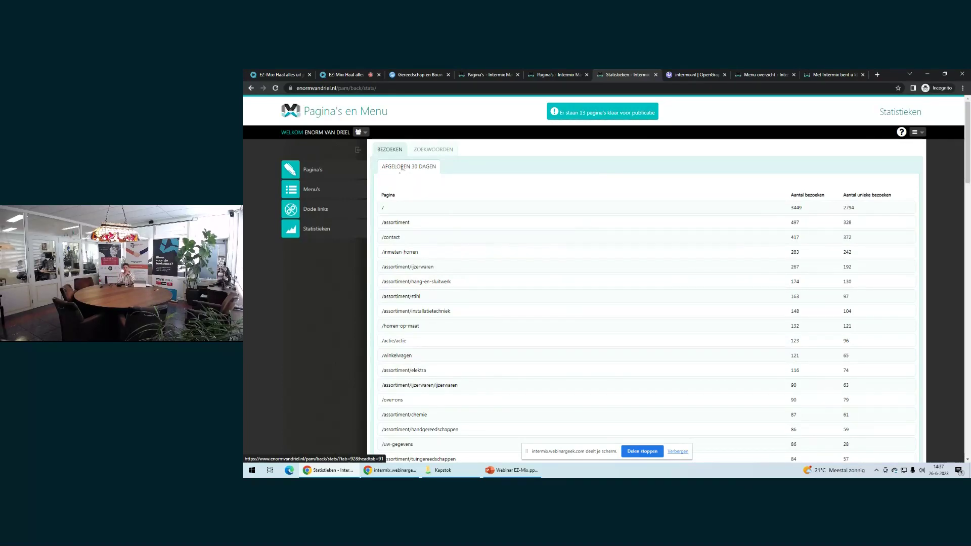
click(333, 209)
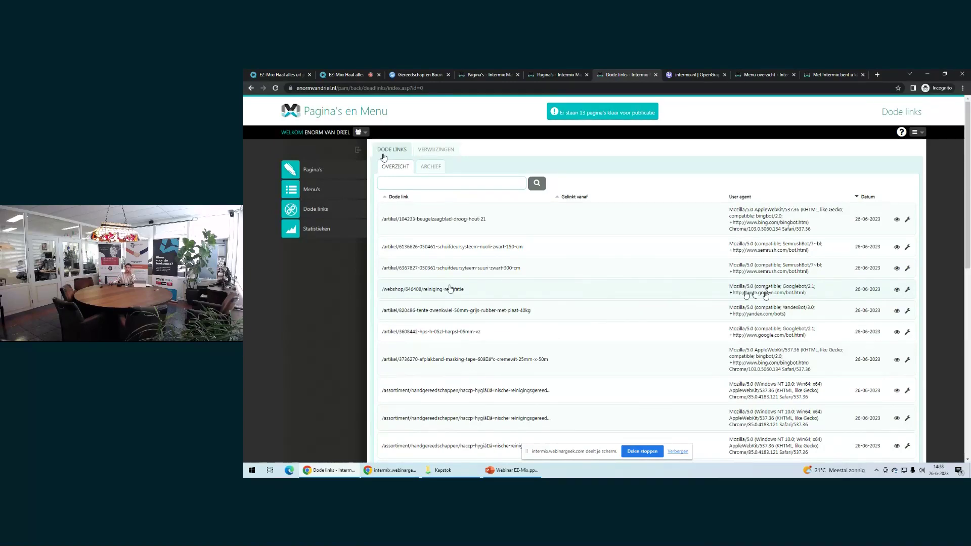
scroll(555, 293, down, 5)
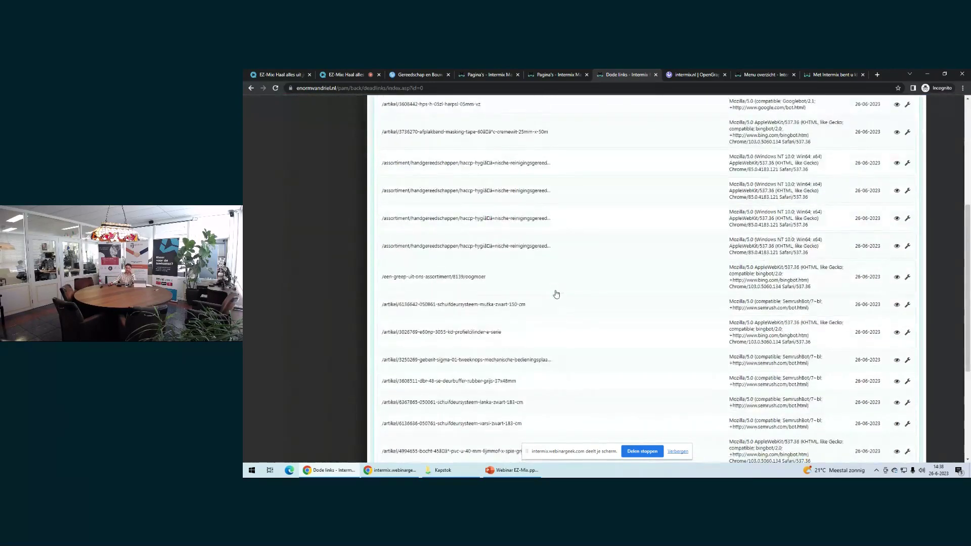
scroll(561, 303, up, 5)
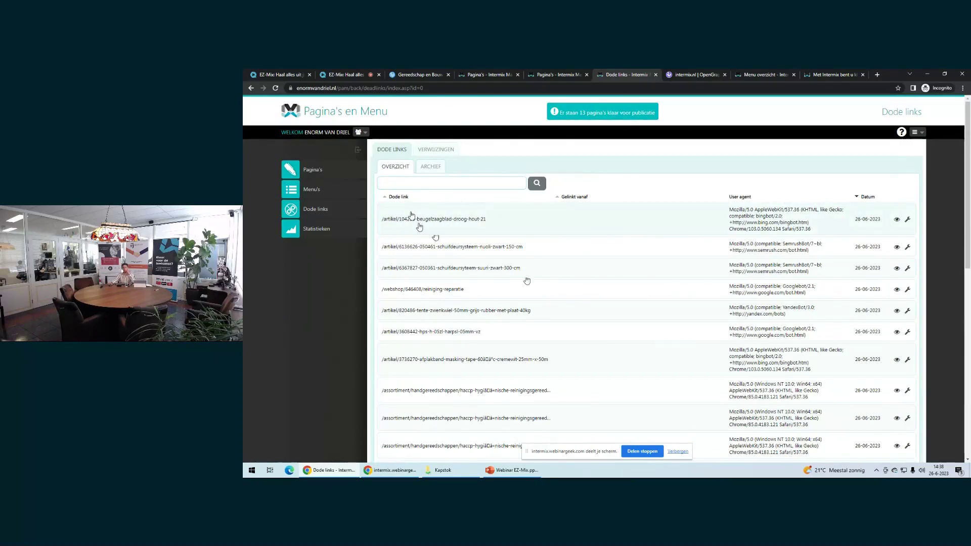
View the repair options for the dead link /artikel/104233-beugelzaagblad-droog-hout-21 and close them without setting a redirect
click(420, 223)
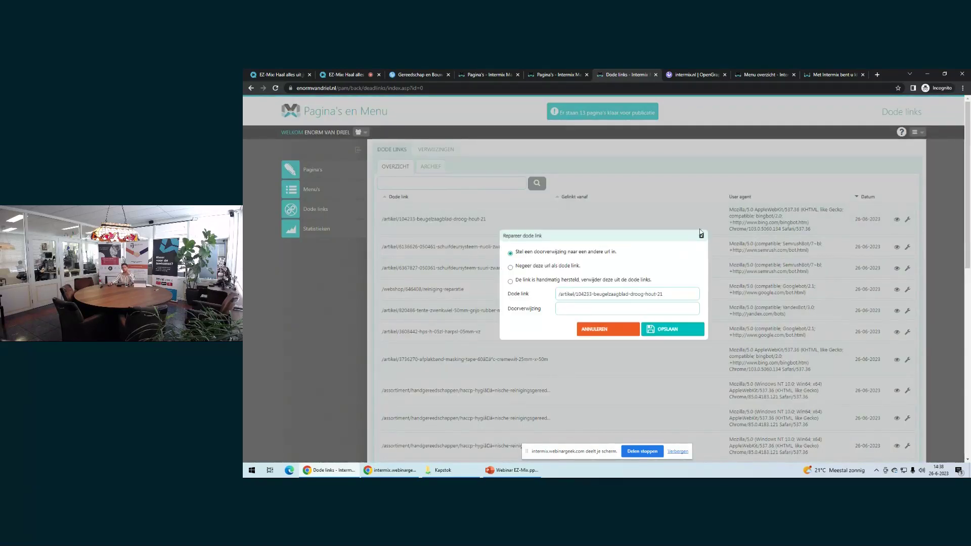
click(701, 238)
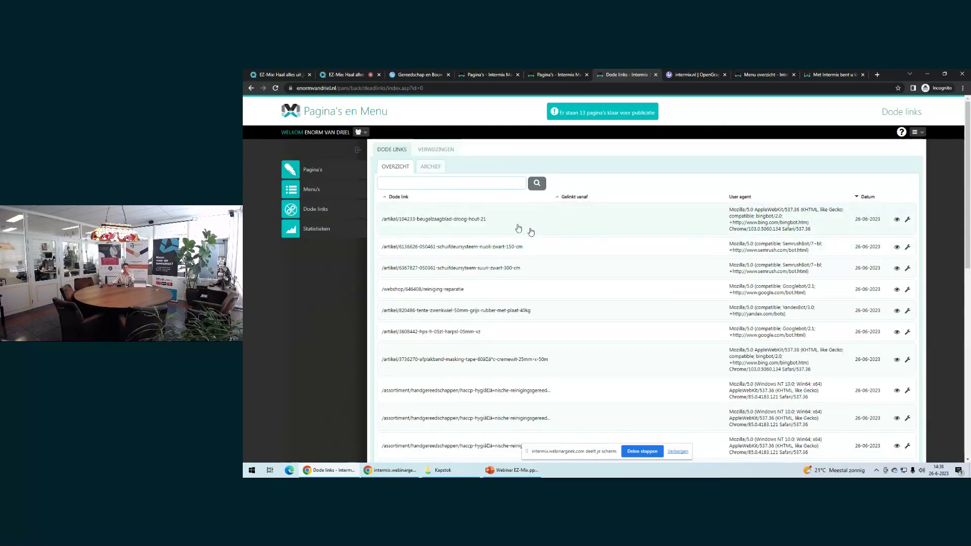
click(419, 225)
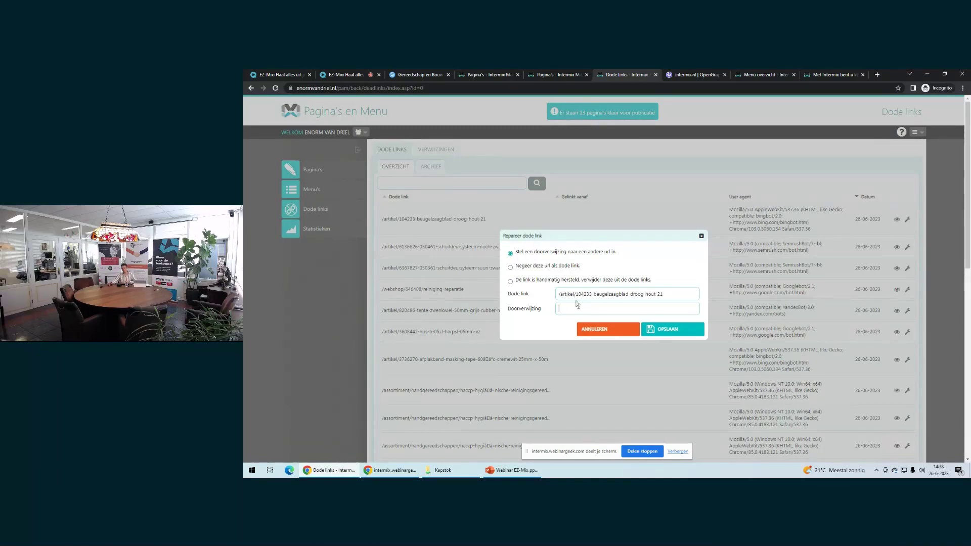
text(/)
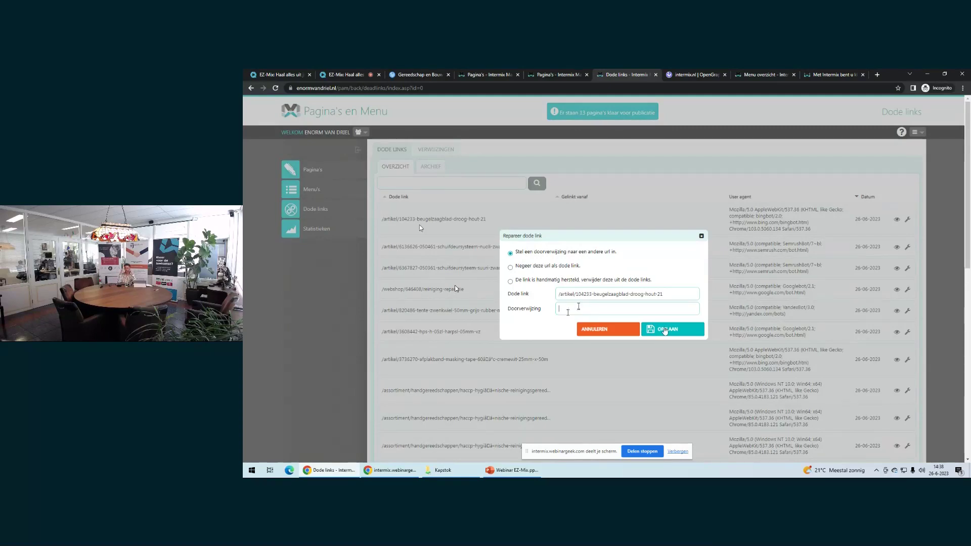
key(BackSpace)
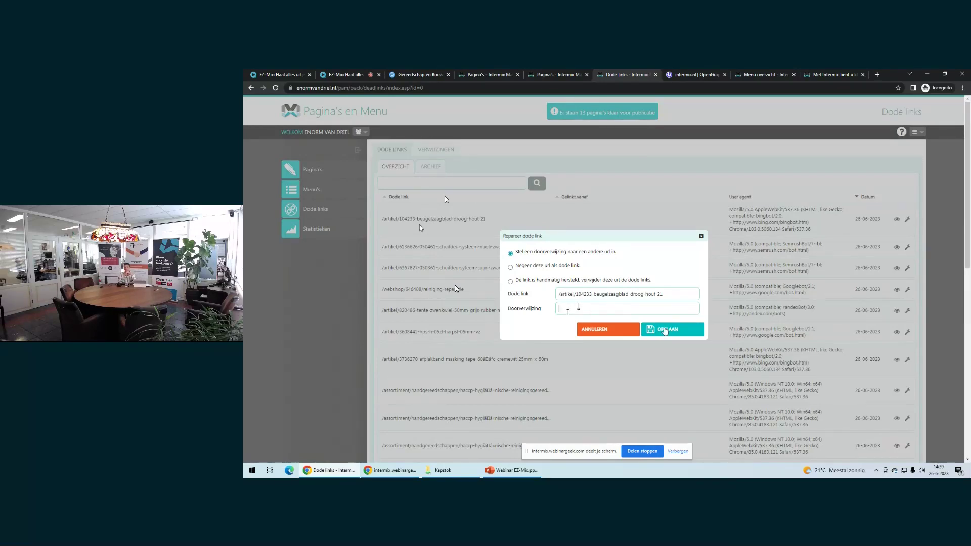
click(588, 310)
click(701, 237)
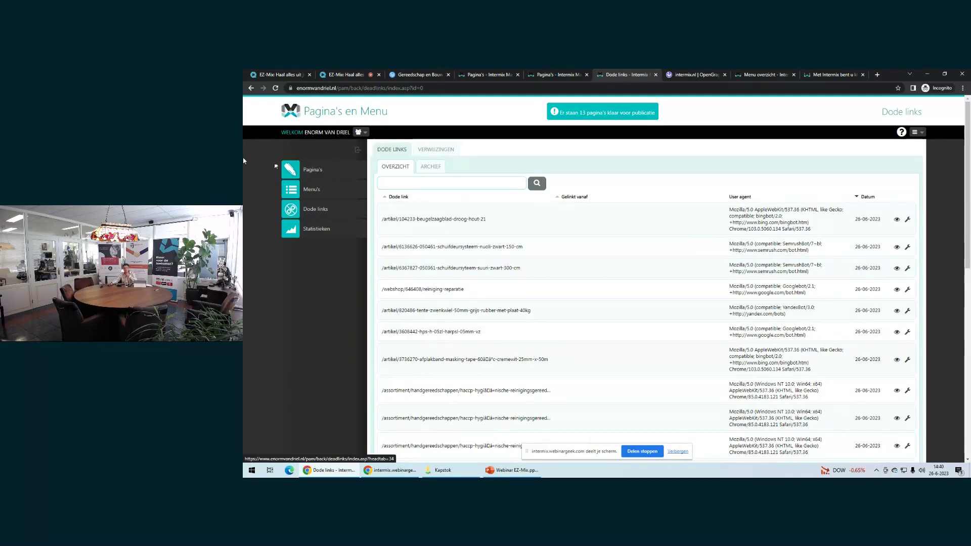
Open the redirects overview, try entering a source URL for a new redirect, and discard it unsaved
click(394, 150)
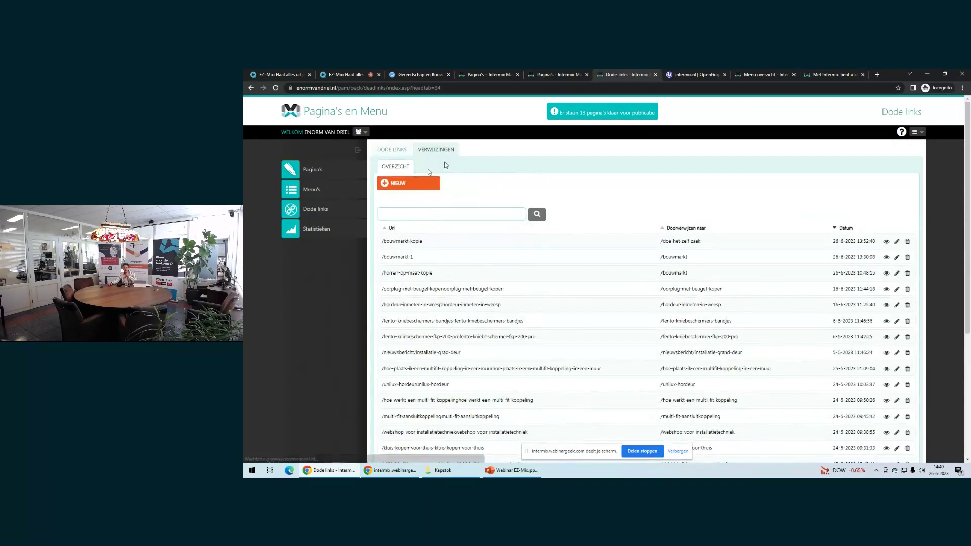
click(404, 186)
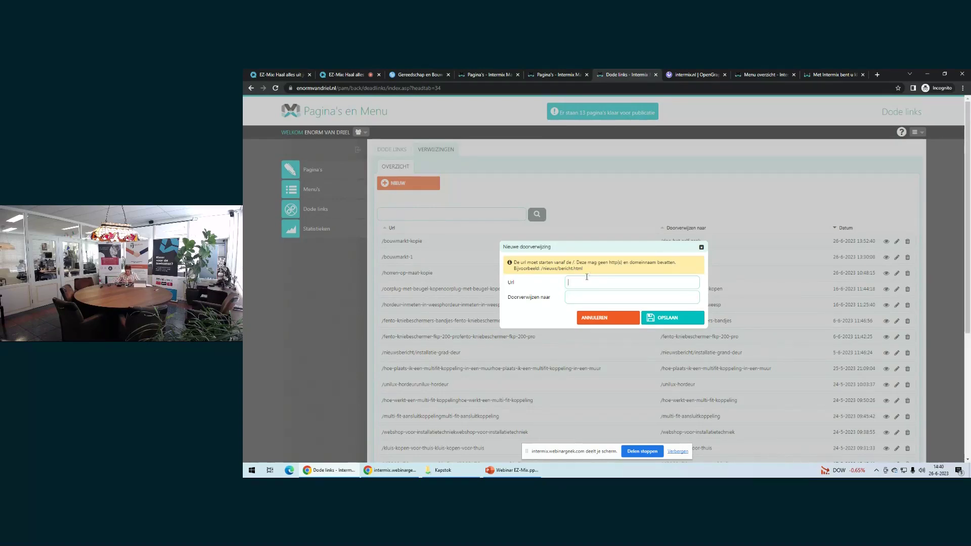
text(ro)
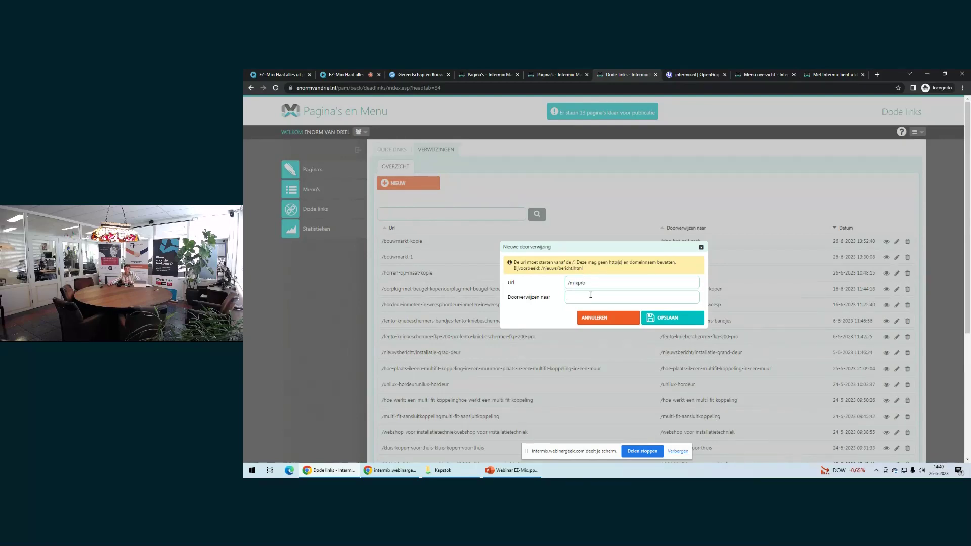
key(ctrl+a)
key(BackSpace)
click(701, 248)
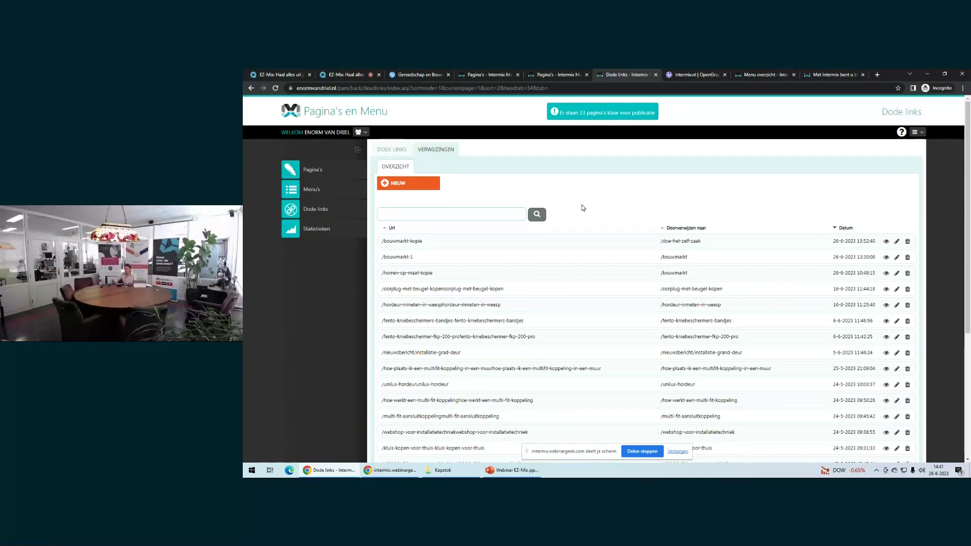
Draft a new redirect from /instagram to wwww.instaggramm.nl/aasdakjnda, clear both addresses and close it without saving
click(404, 183)
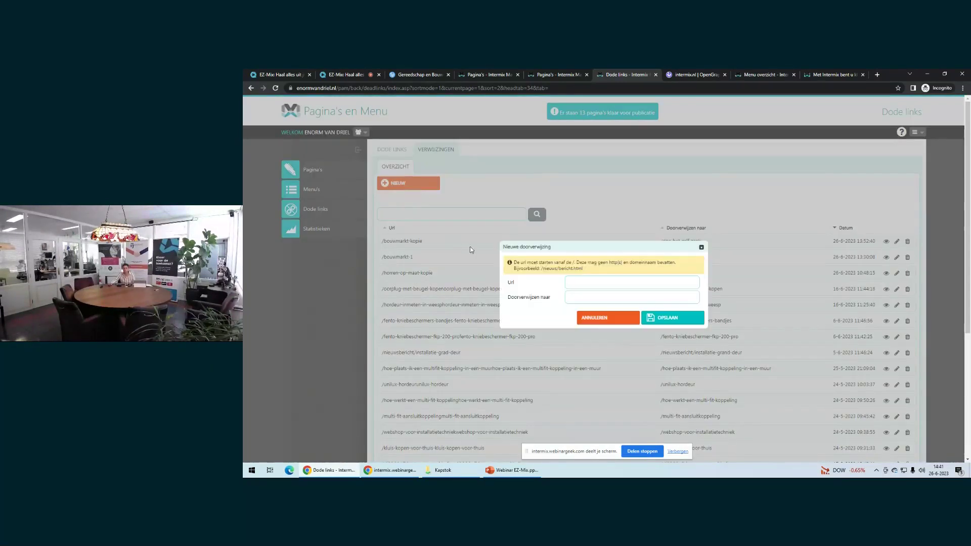
click(575, 285)
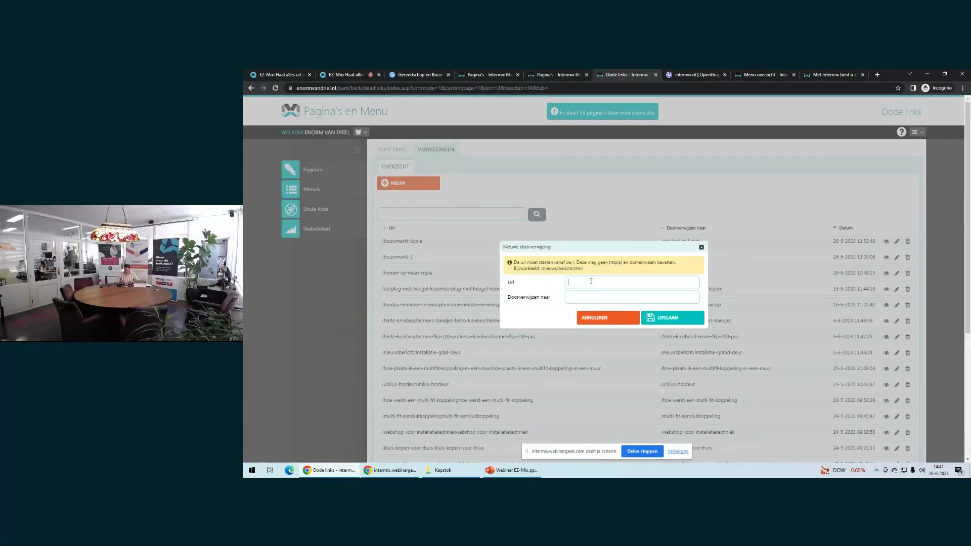
text(/instag)
text(wwww.instaggr)
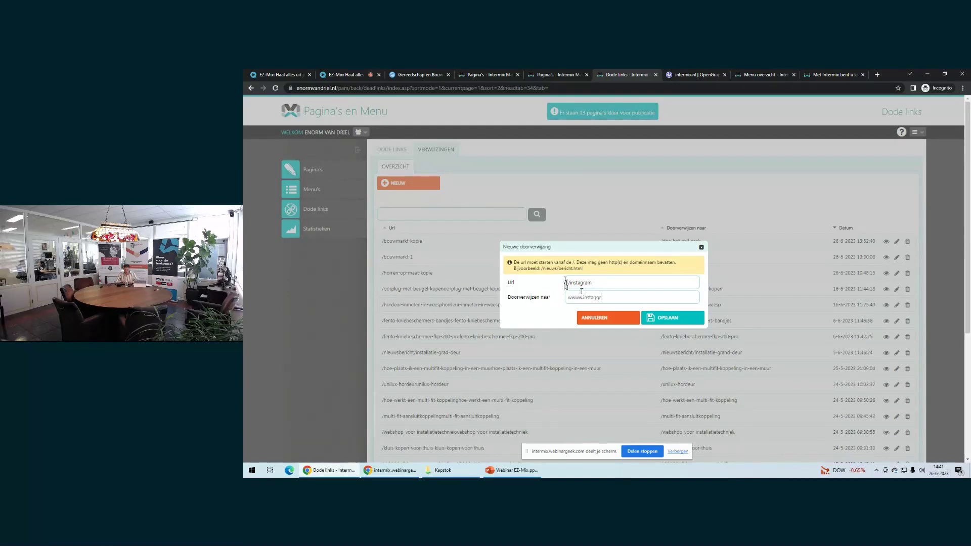
text(amm.nl/aasdakjnda)
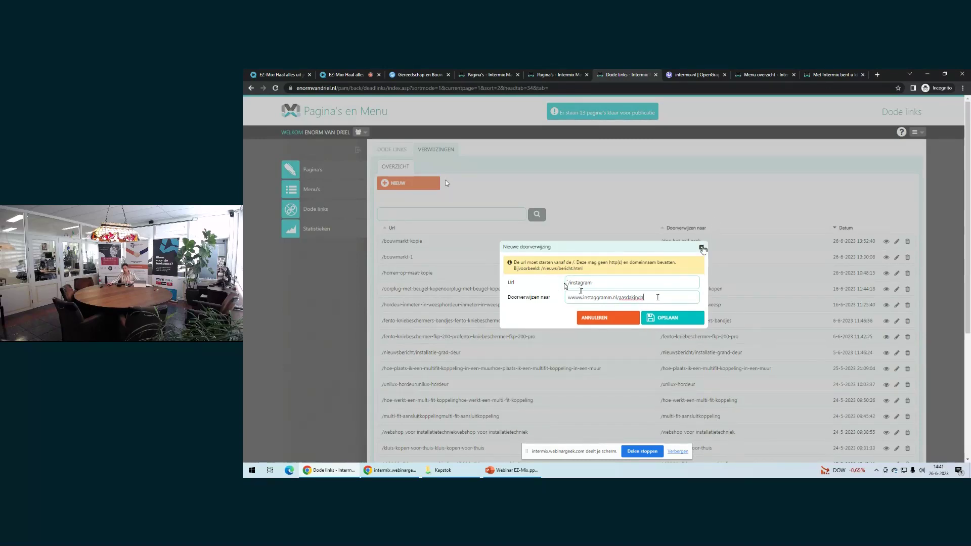
key(ctrl+a)
key(BackSpace)
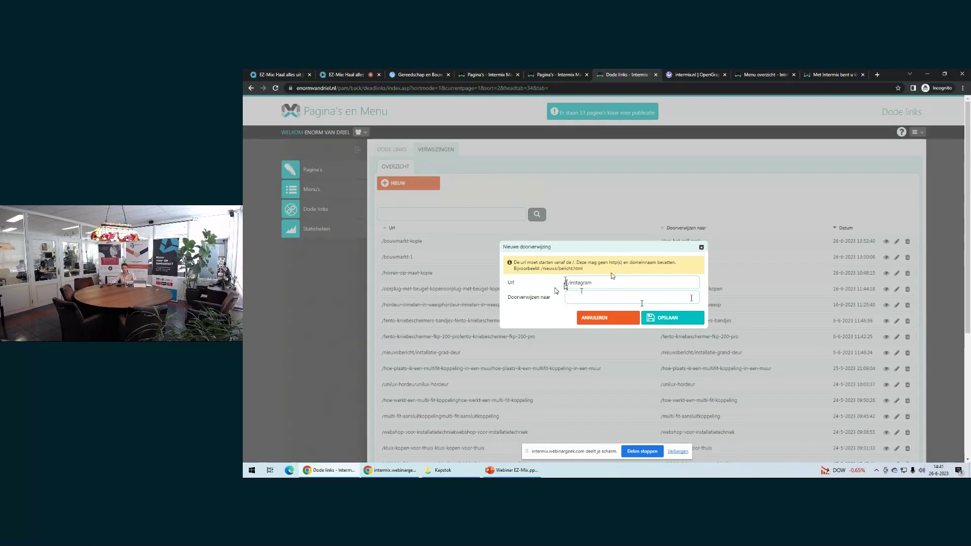
key(shift+Tab)
key(ctrl+a)
key(BackSpace)
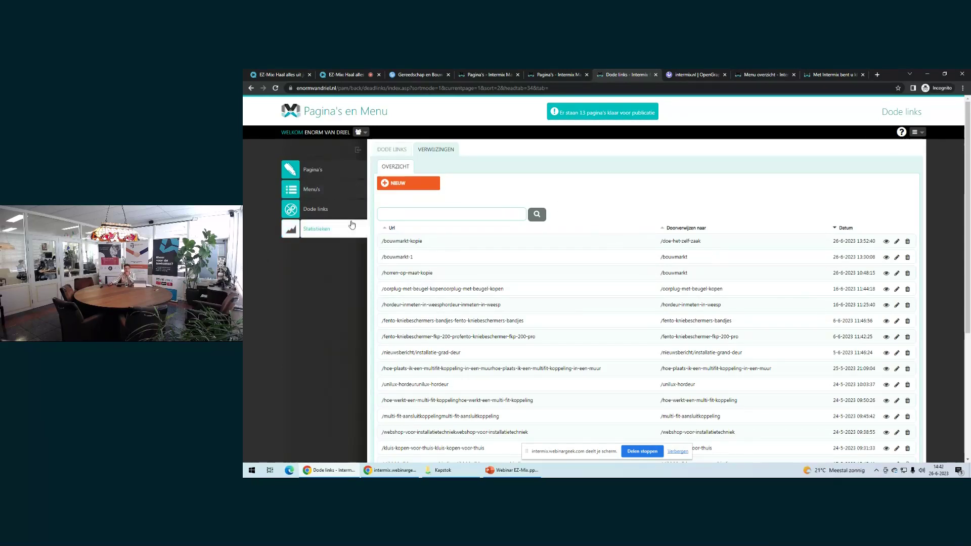
Revisit the visit statistics, open Toolprof's menu overview, inspect the Wilco's Winkel homepage from header to footer and return to the overview
click(366, 226)
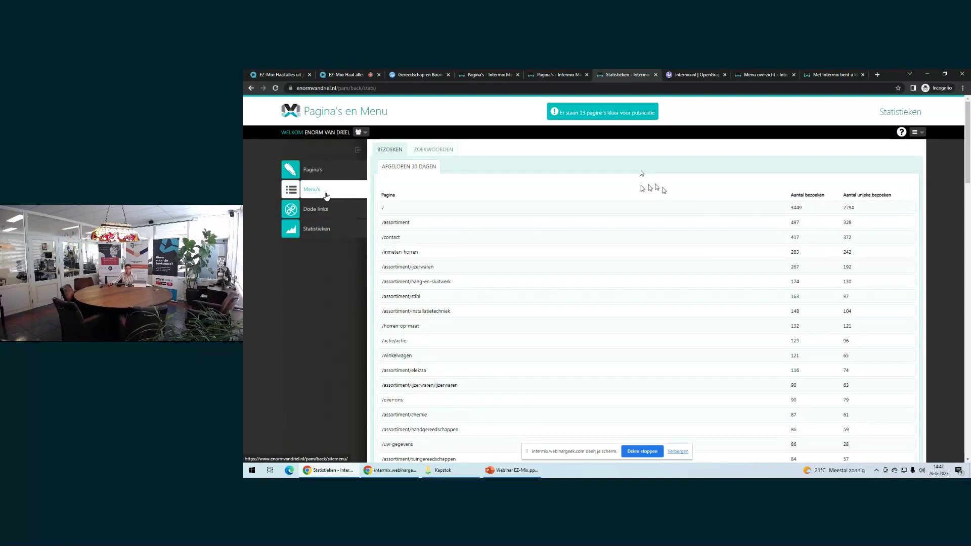
key(ctrl+4)
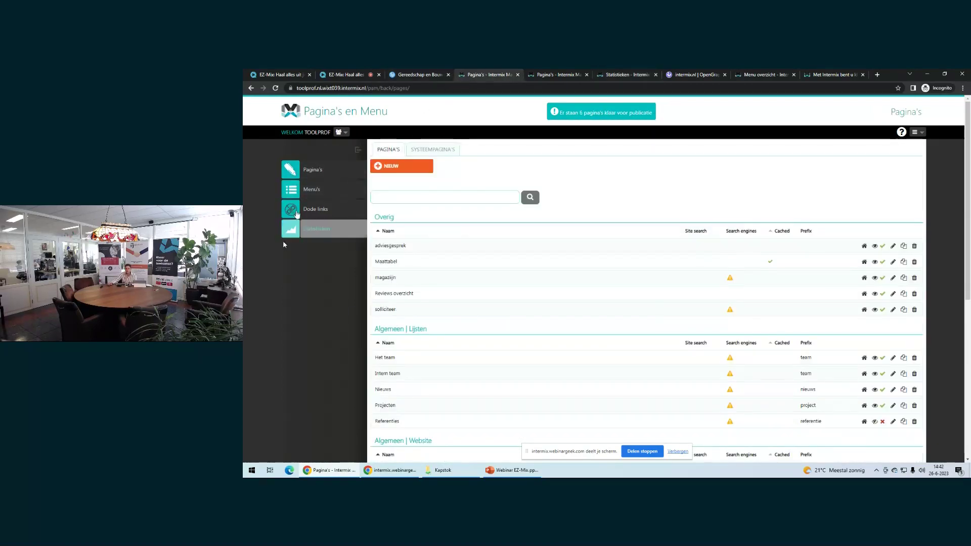
click(306, 195)
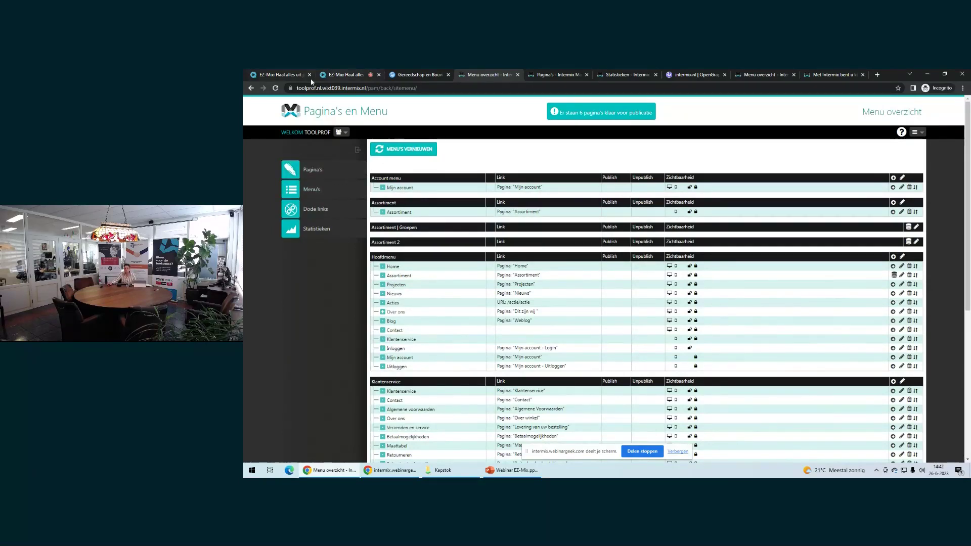
click(416, 76)
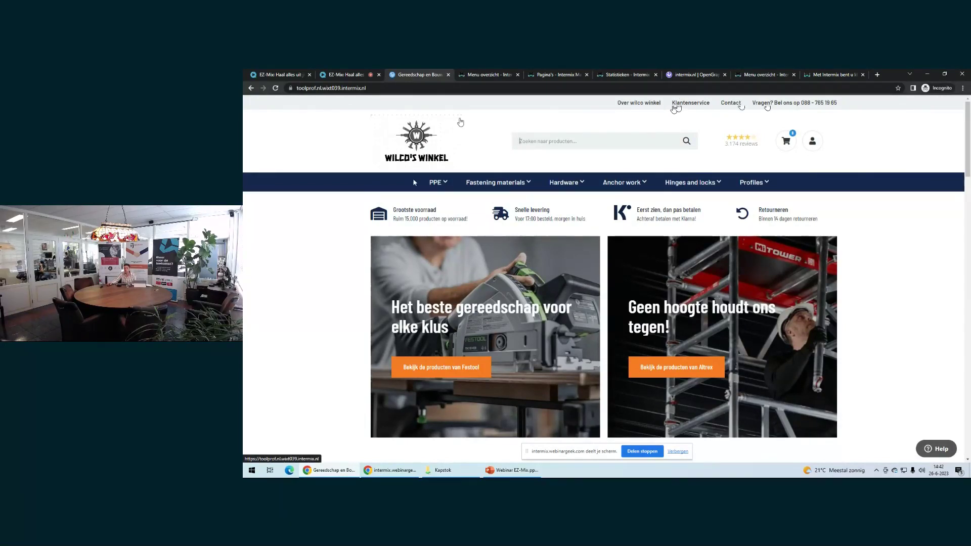
scroll(520, 255, down, 15)
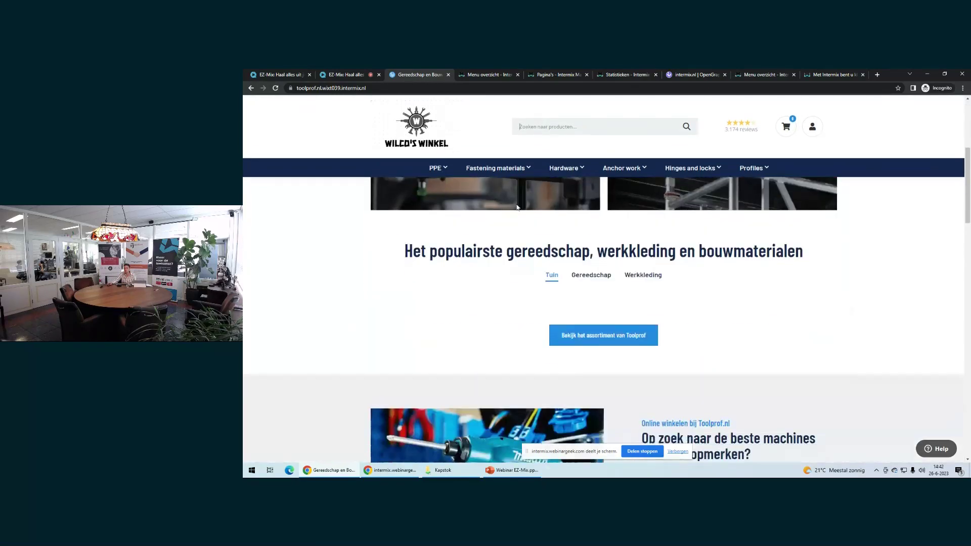
scroll(520, 256, down, 5)
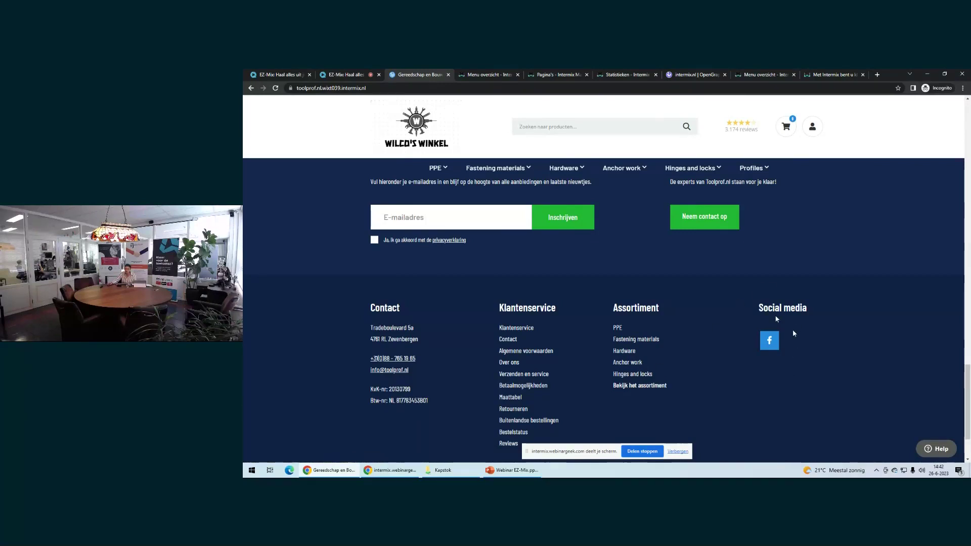
click(484, 74)
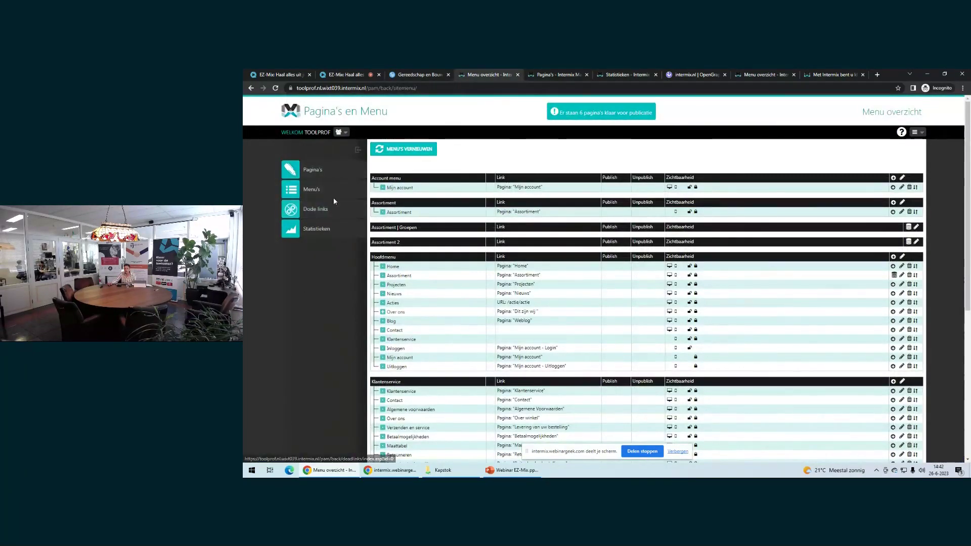
Move the Over ons item in the Hoofdmenu up so that it sits directly below Assortiment
scroll(392, 255, down, 1)
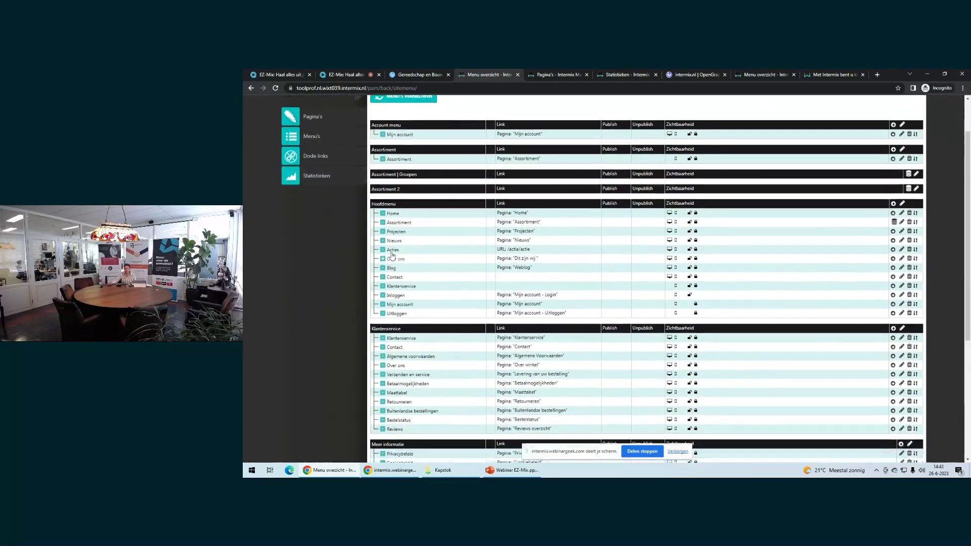
scroll(392, 256, down, 1)
scroll(395, 308, down, 1)
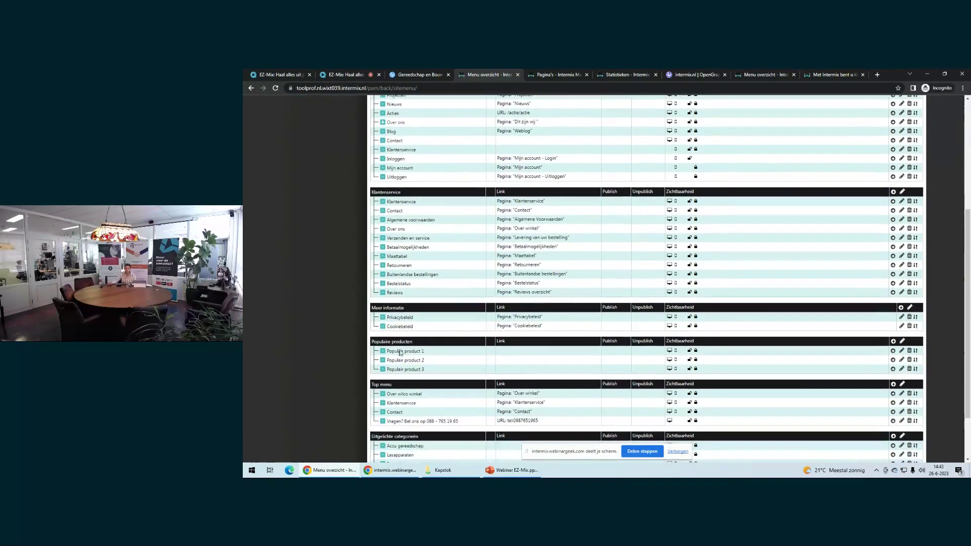
scroll(400, 349, down, 1)
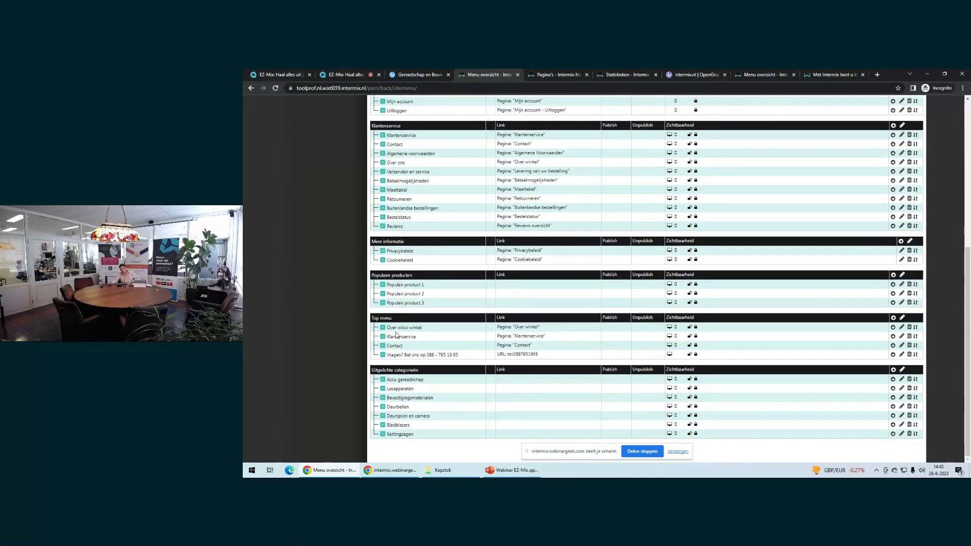
scroll(449, 335, up, 1)
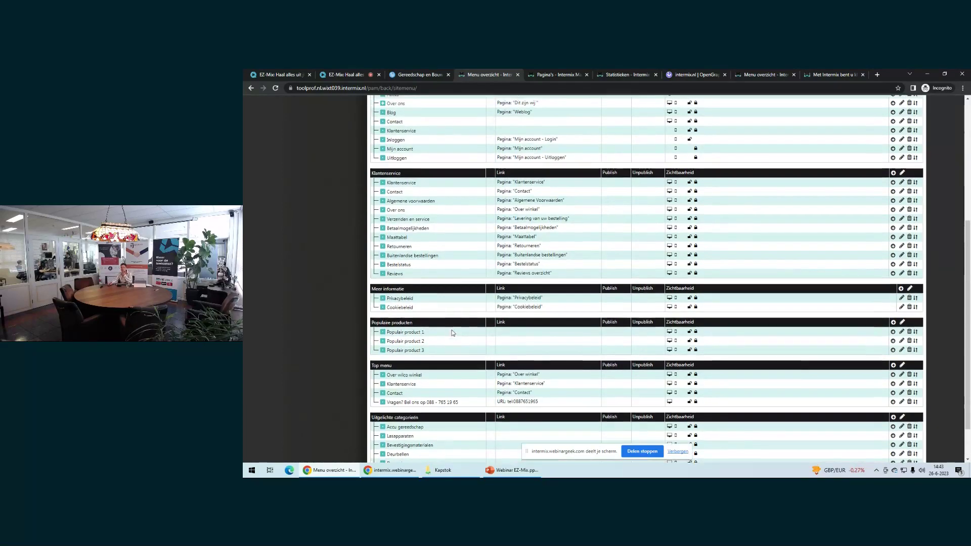
scroll(453, 333, up, 1)
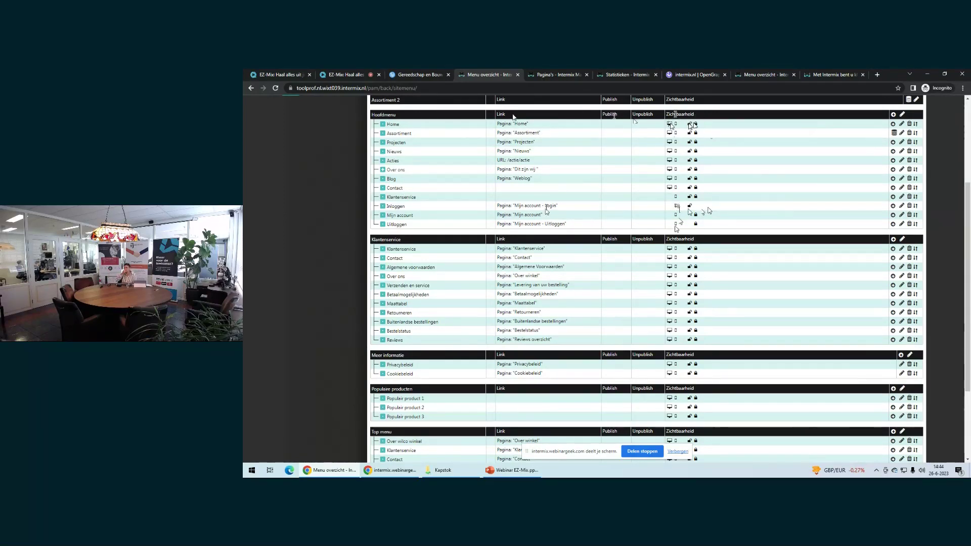
scroll(738, 198, up, 1)
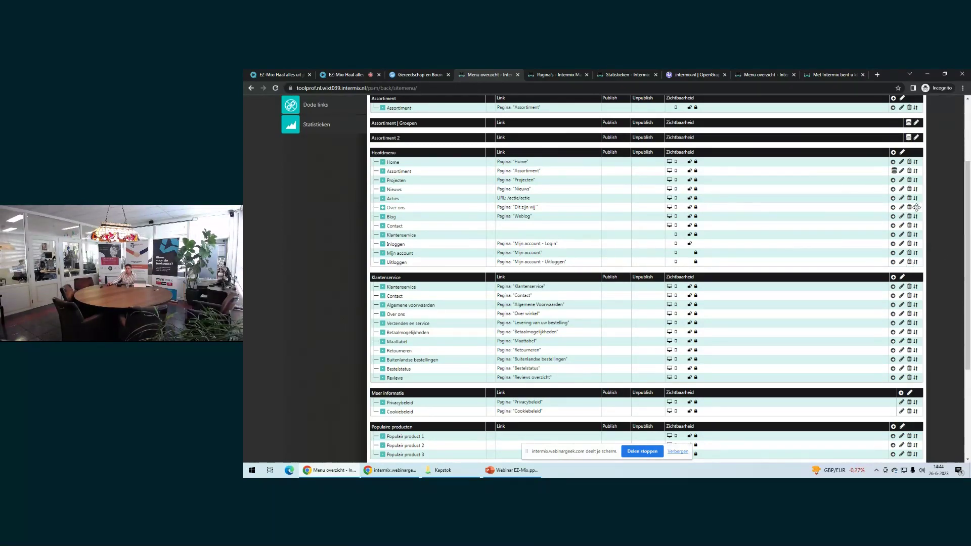
drag(917, 207, 916, 181)
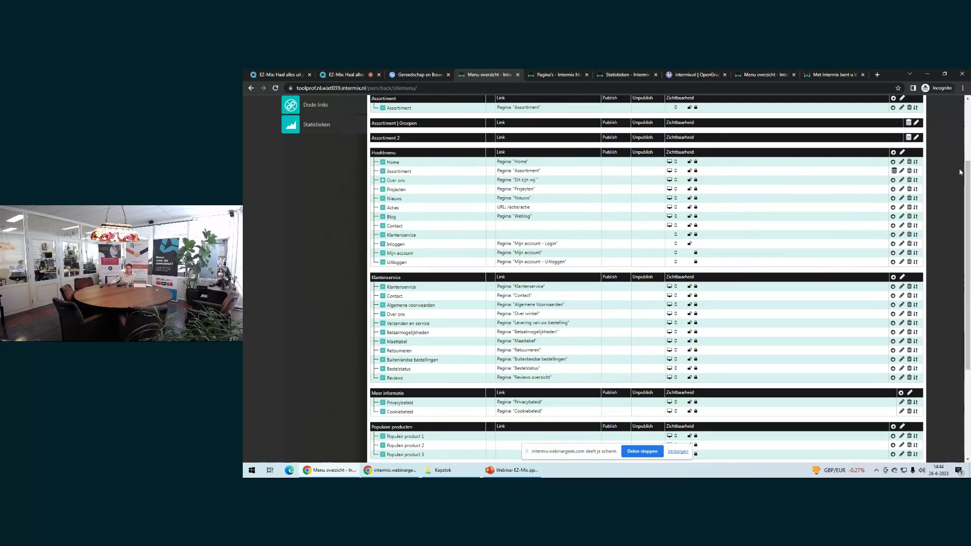
Set the unpublish date of the Hoofdmenu item Over ons to 25-06-2023, save it, and refresh the menus
click(902, 181)
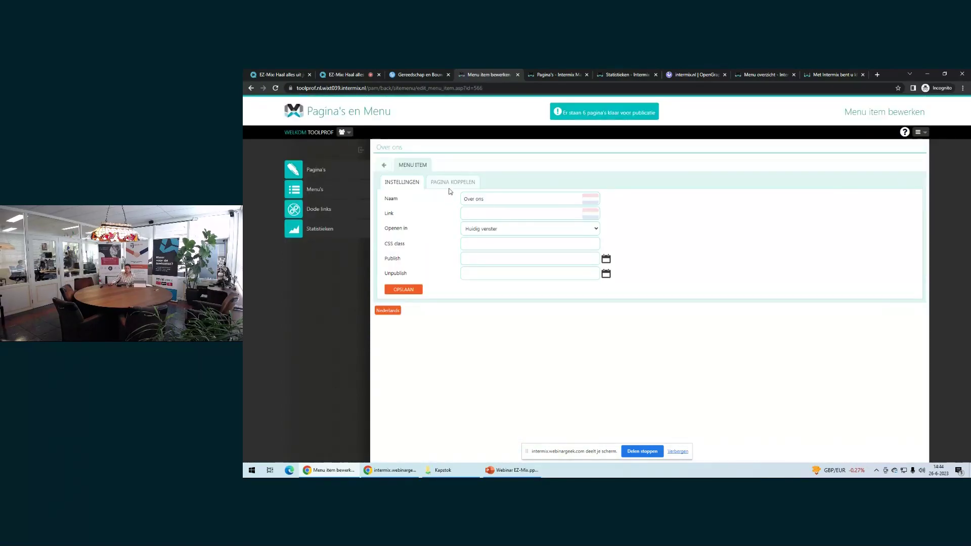
click(605, 259)
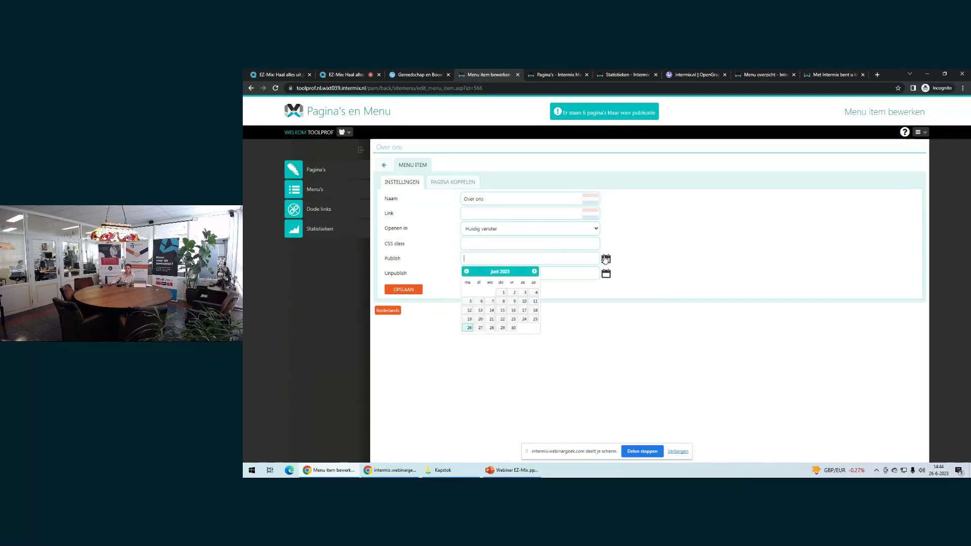
click(606, 274)
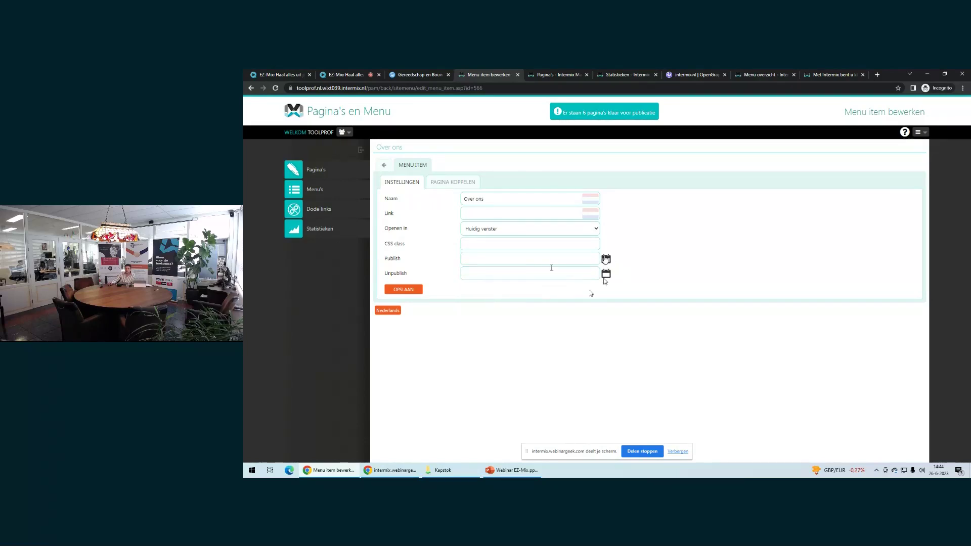
click(535, 334)
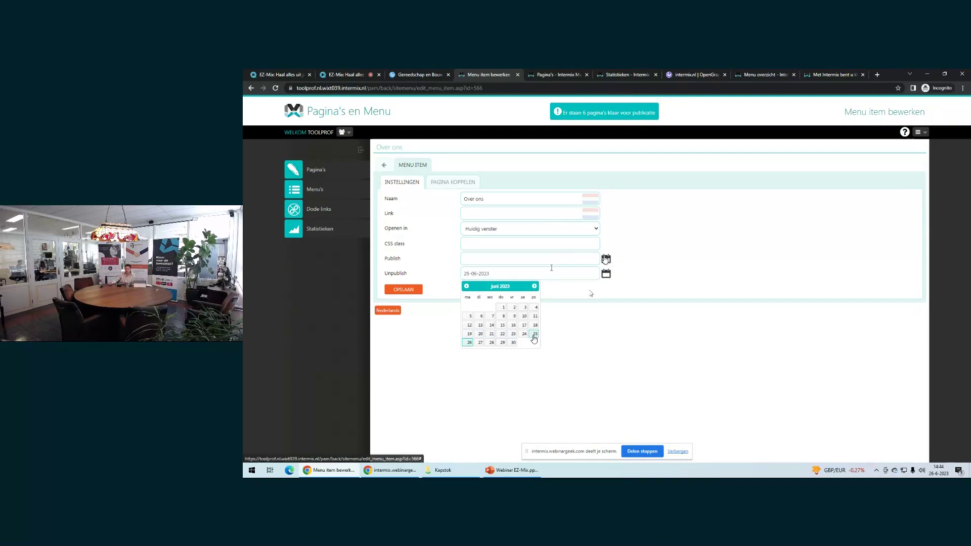
click(403, 290)
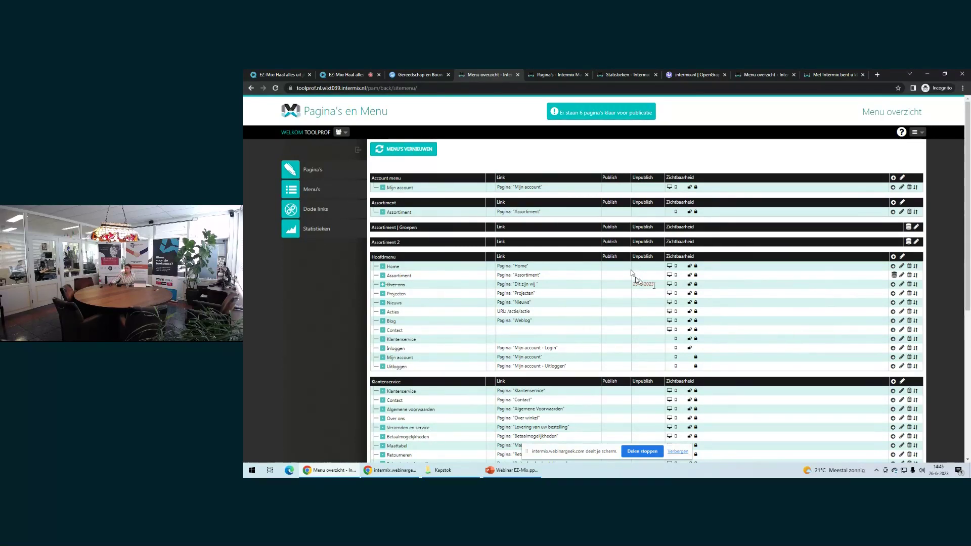
click(409, 148)
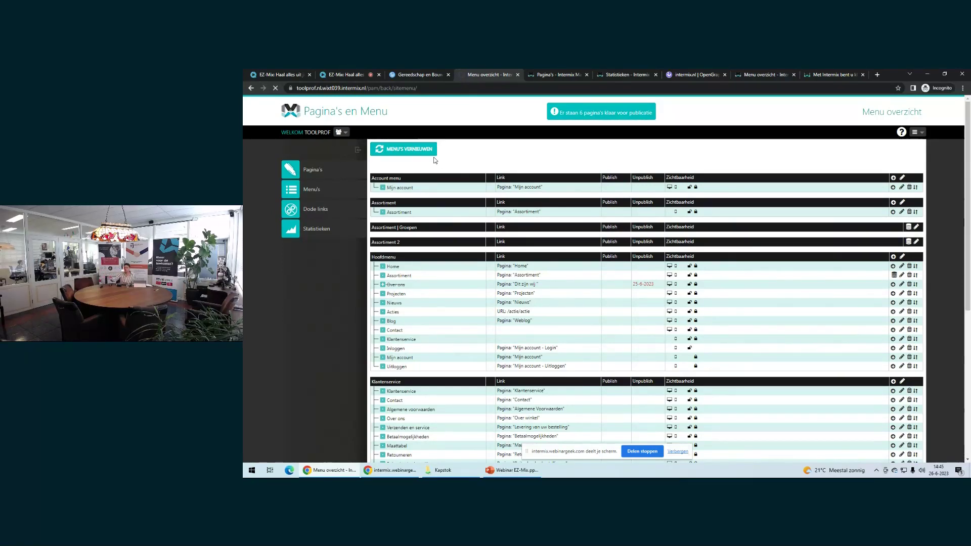
Add a new item named Advies to the Top menu and save it
scroll(609, 265, down, 3)
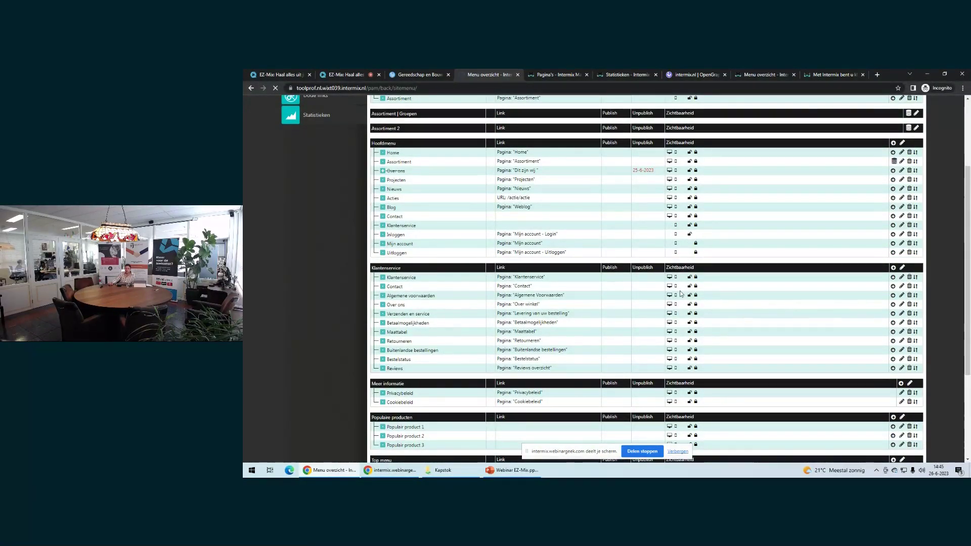
scroll(718, 292, up, 2)
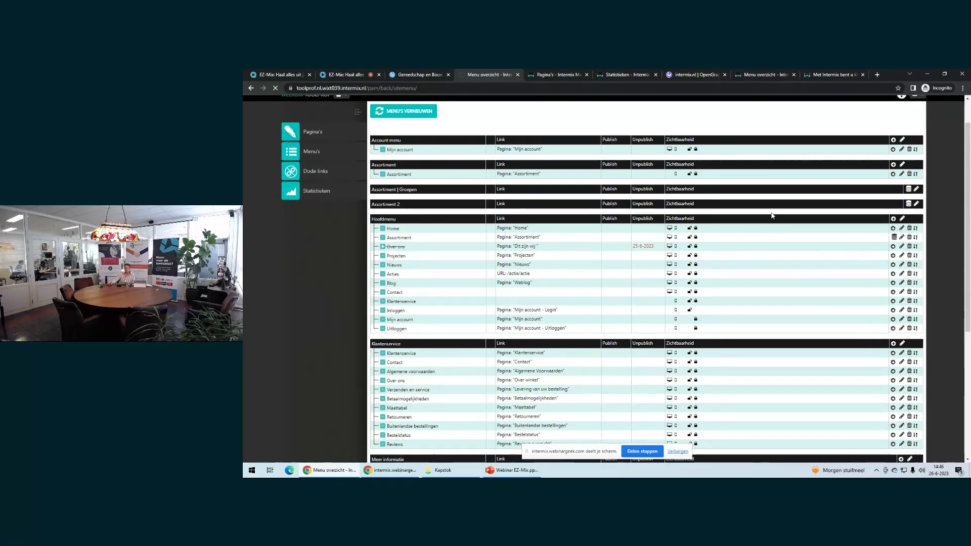
scroll(532, 332, down, 3)
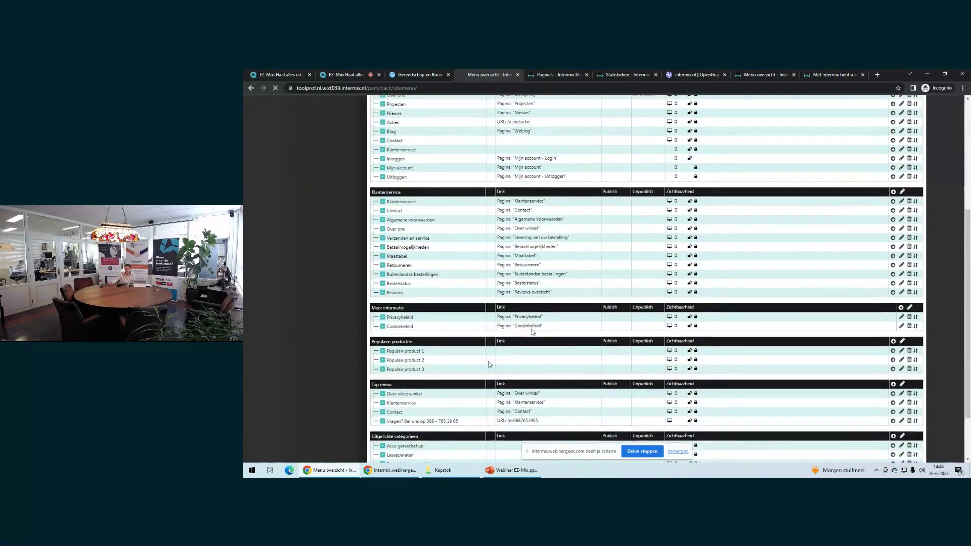
scroll(638, 352, up, 3)
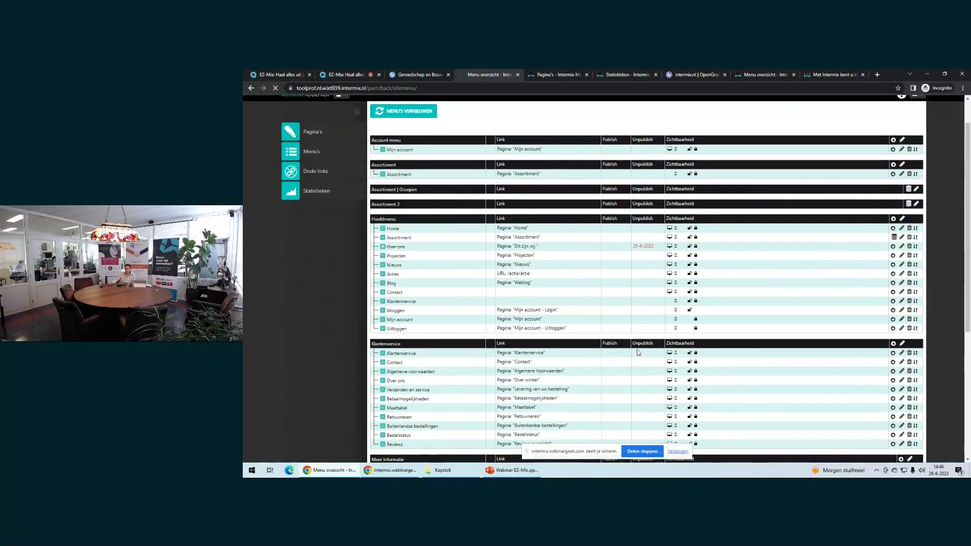
scroll(601, 332, up, 1)
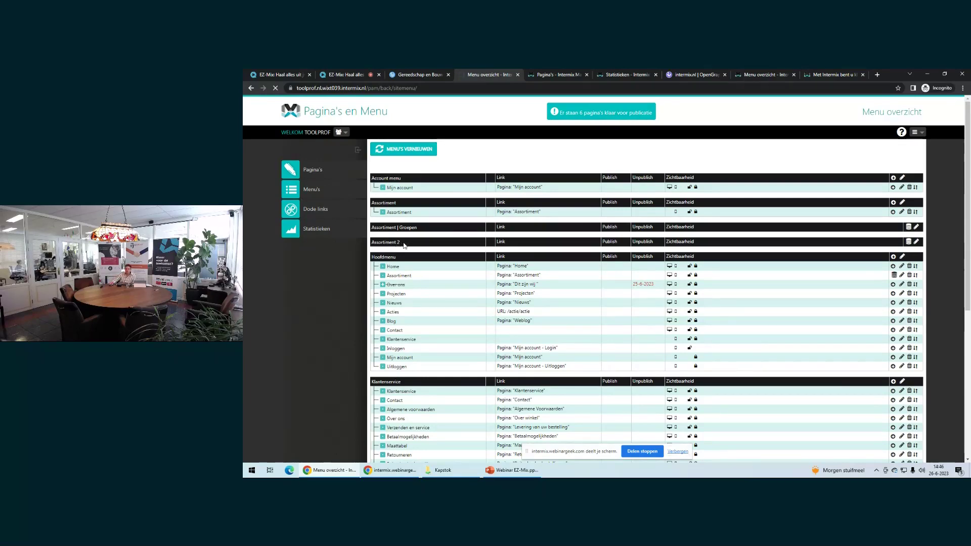
scroll(424, 249, down, 5)
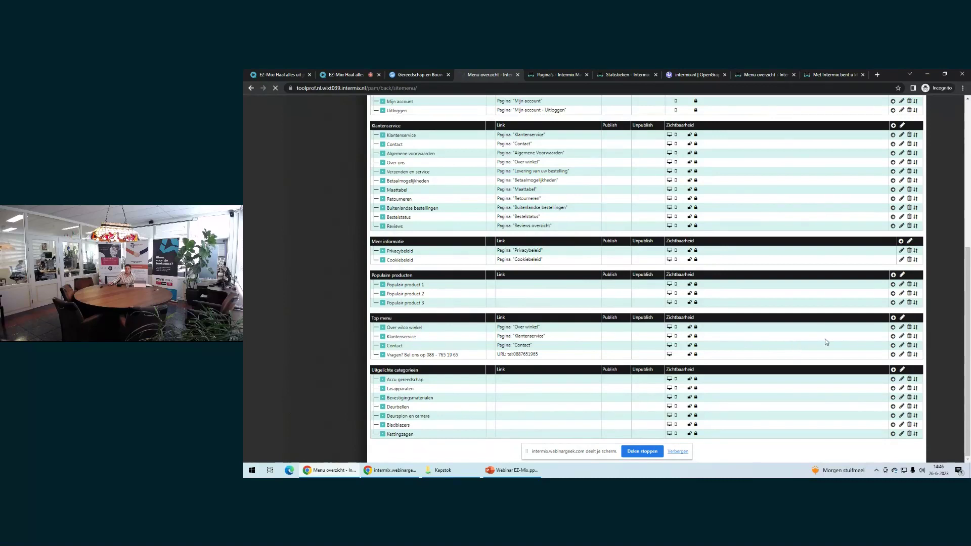
click(894, 321)
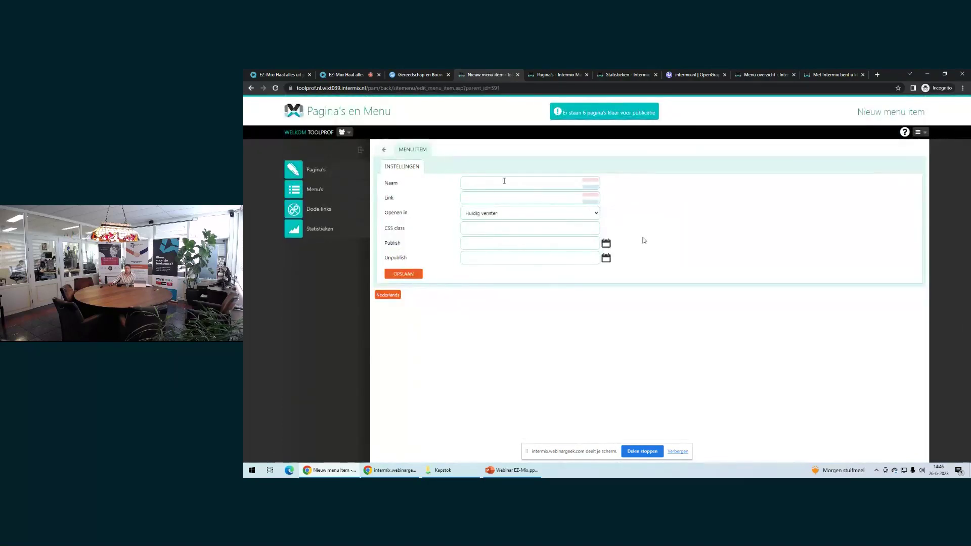
click(468, 181)
text(Advies)
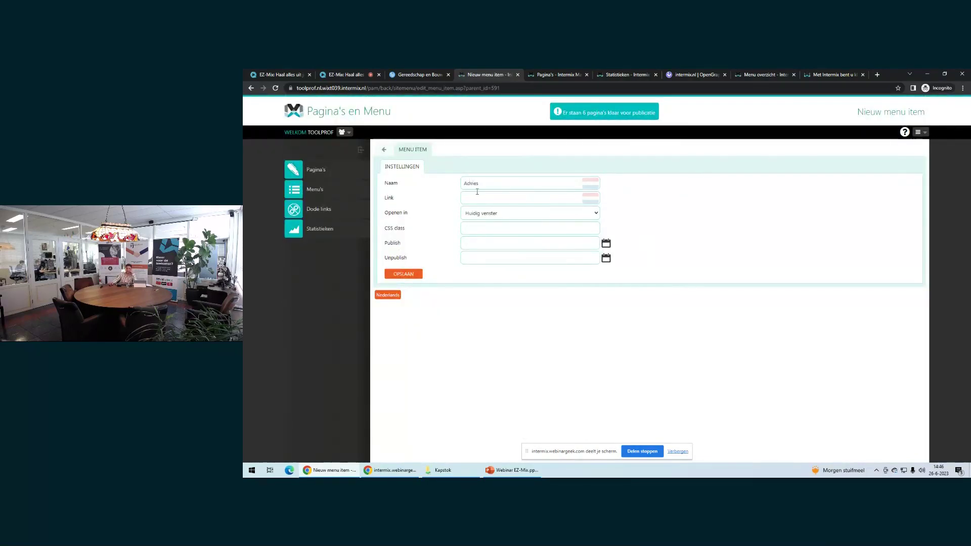
click(401, 276)
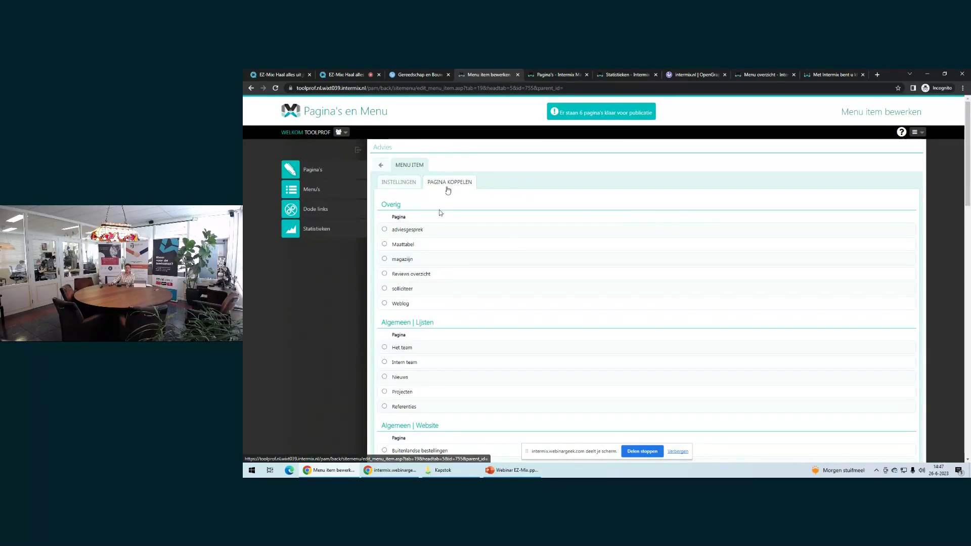
Link the adviesgesprek page from the Overig group to the Advies menu item
scroll(439, 380, down, 5)
scroll(434, 385, up, 3)
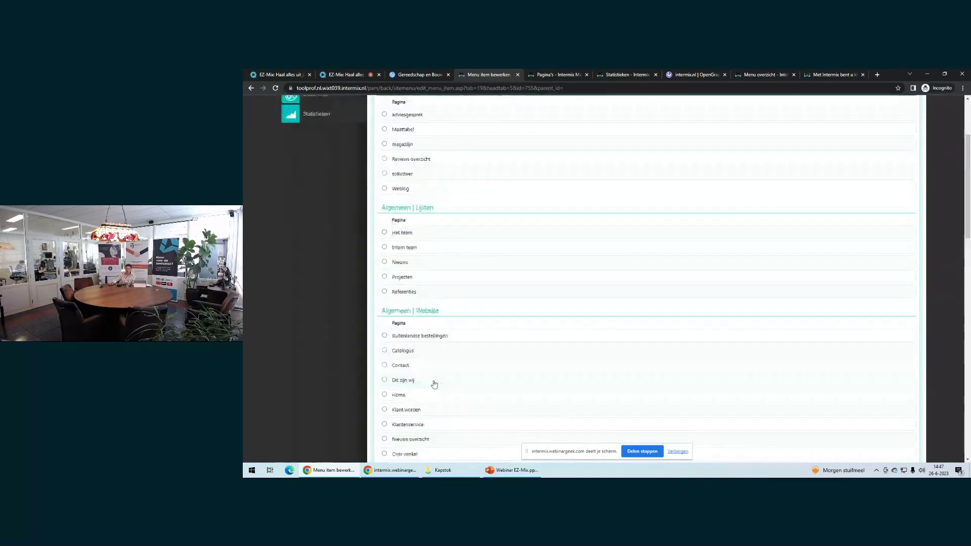
scroll(434, 385, up, 3)
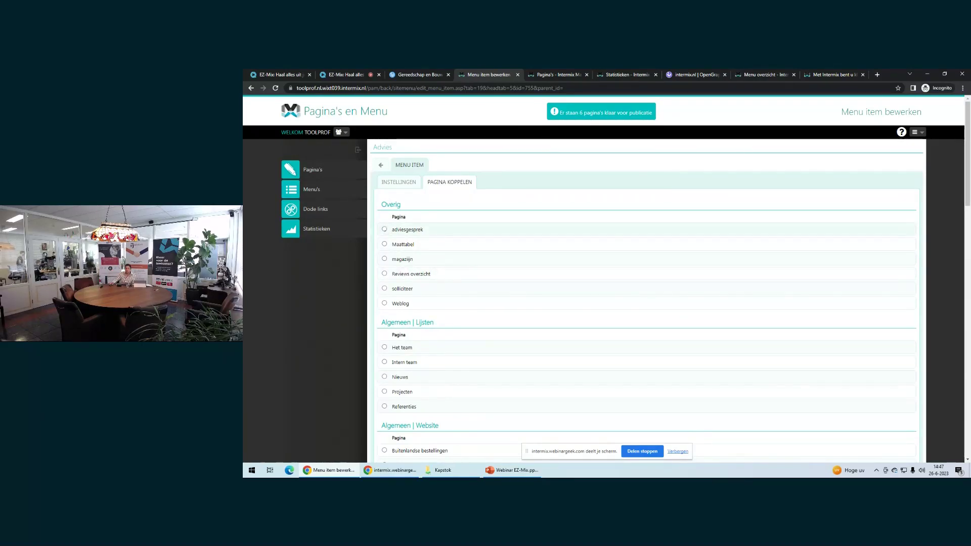
click(384, 231)
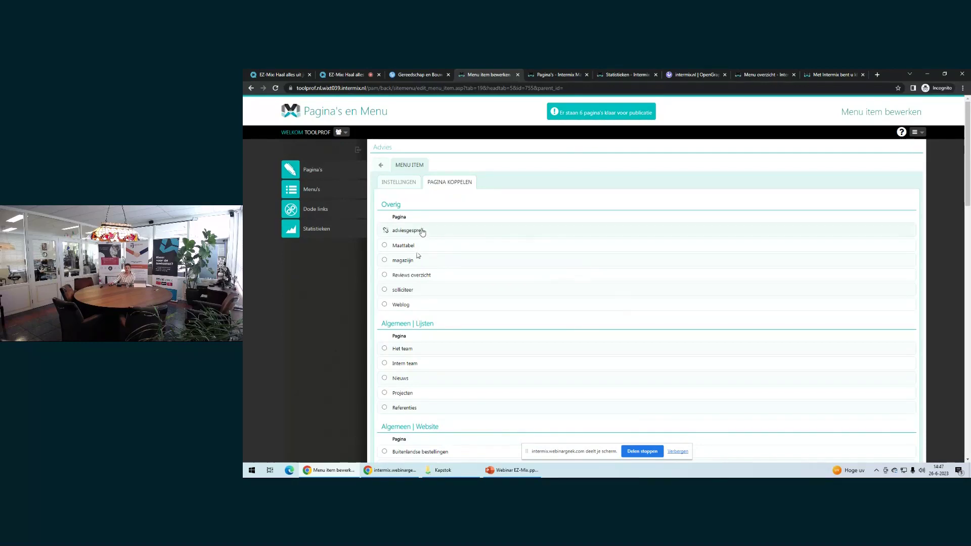
Start publishing the pending page changes and return to the link setting of the Advies menu item
click(587, 119)
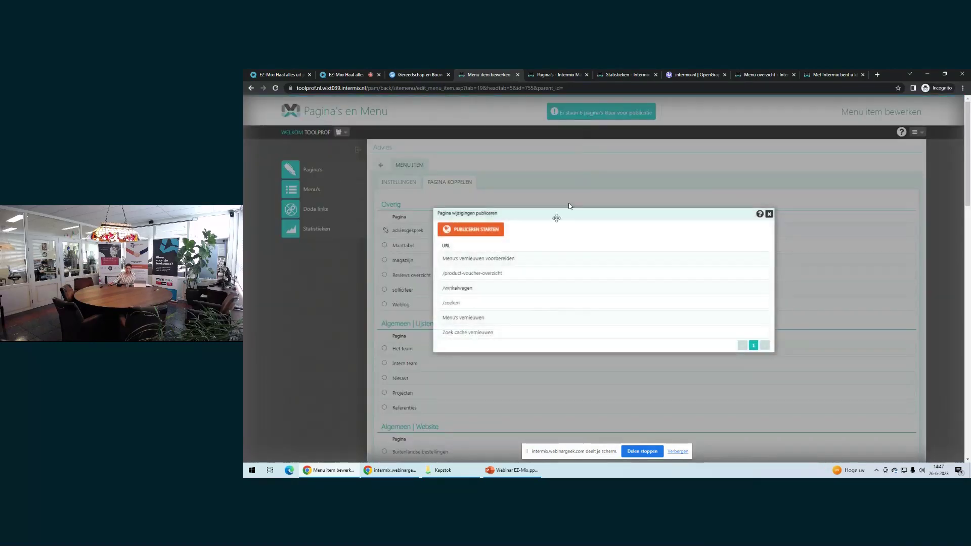
click(474, 232)
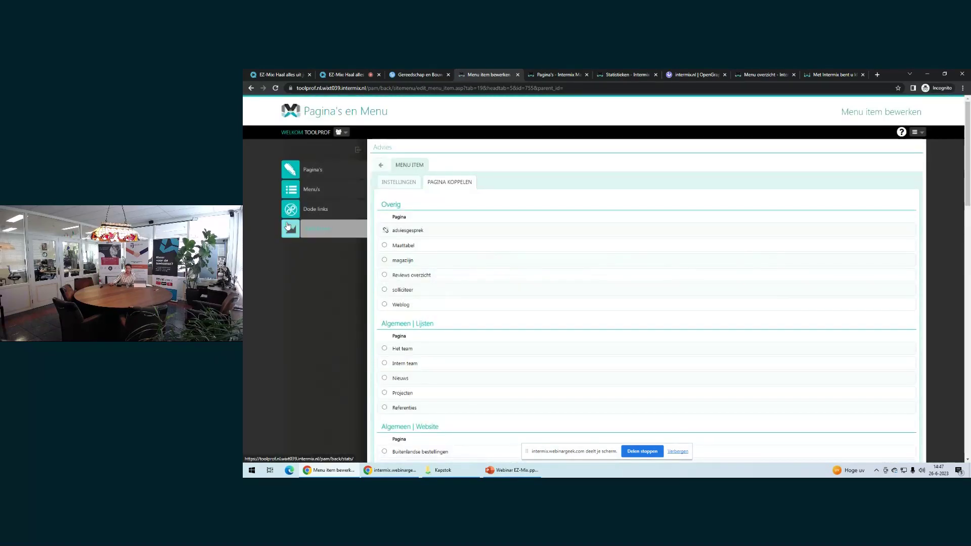
click(389, 181)
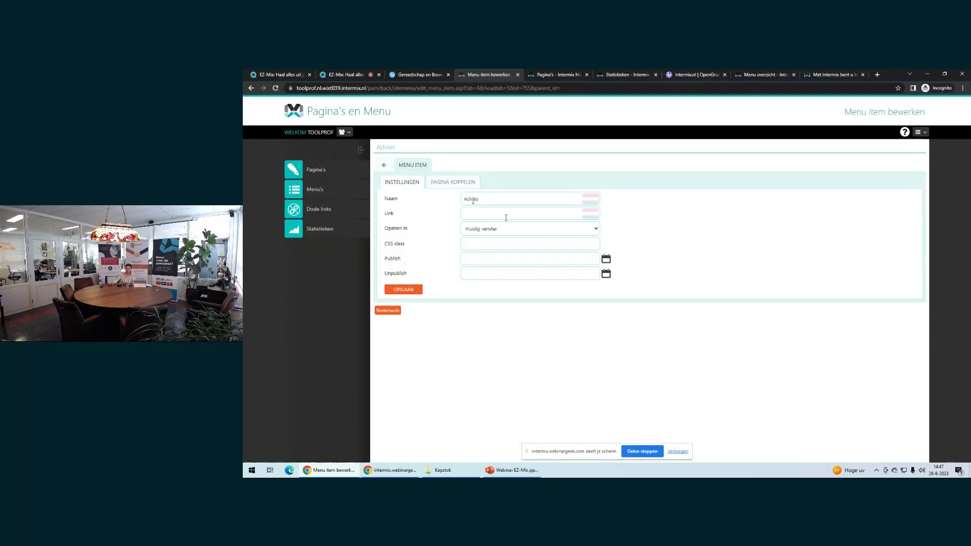
click(469, 211)
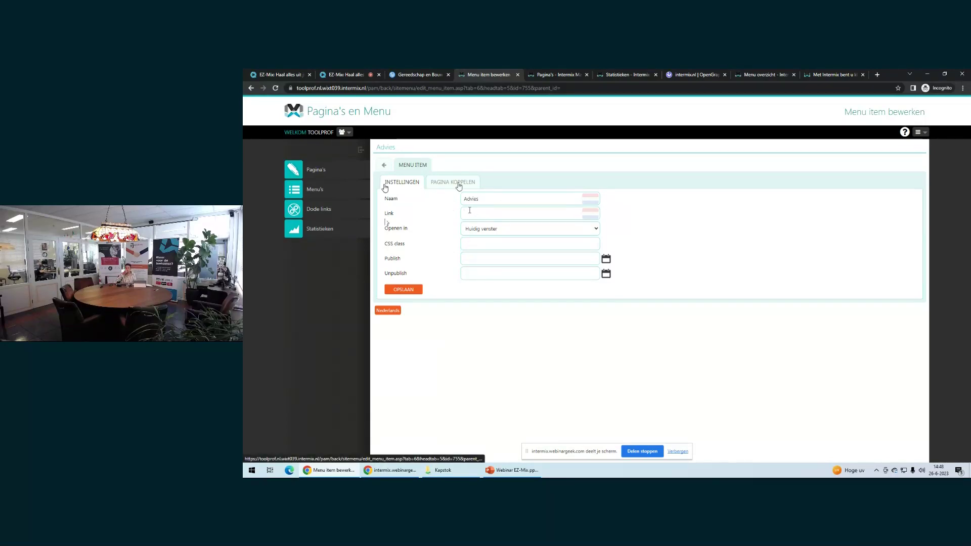
Add a sub-item named Intern under Over ons in the Klantenservice menu, save it, and return to the menu overview
click(330, 191)
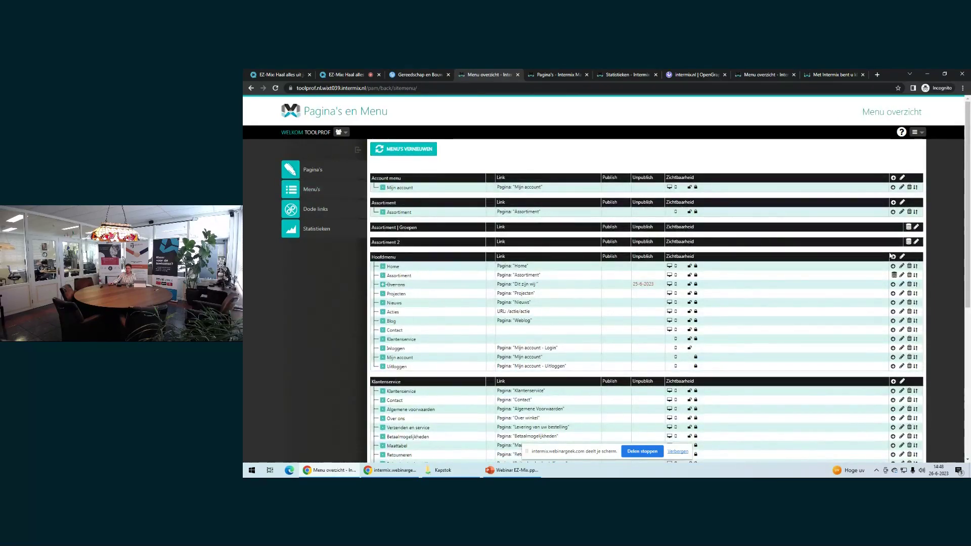
scroll(715, 326, down, 2)
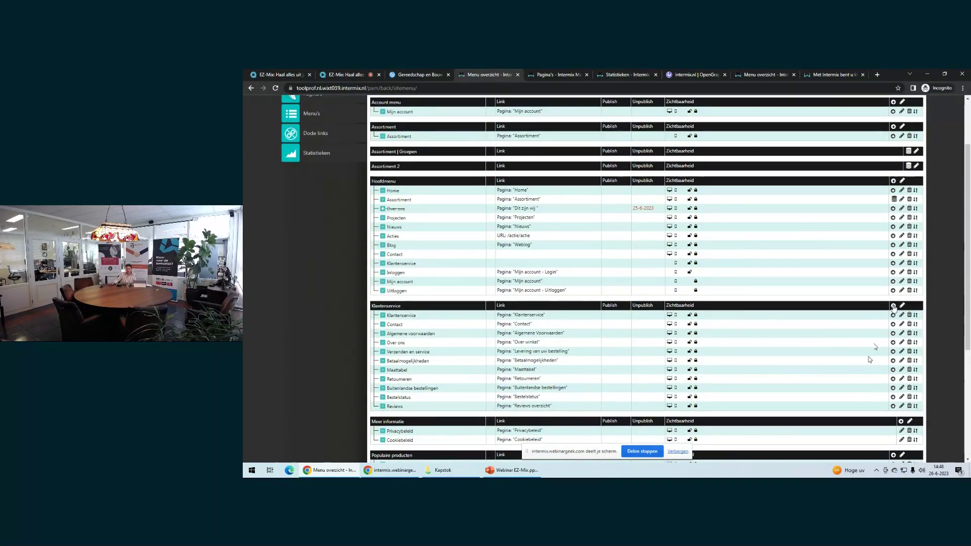
click(893, 343)
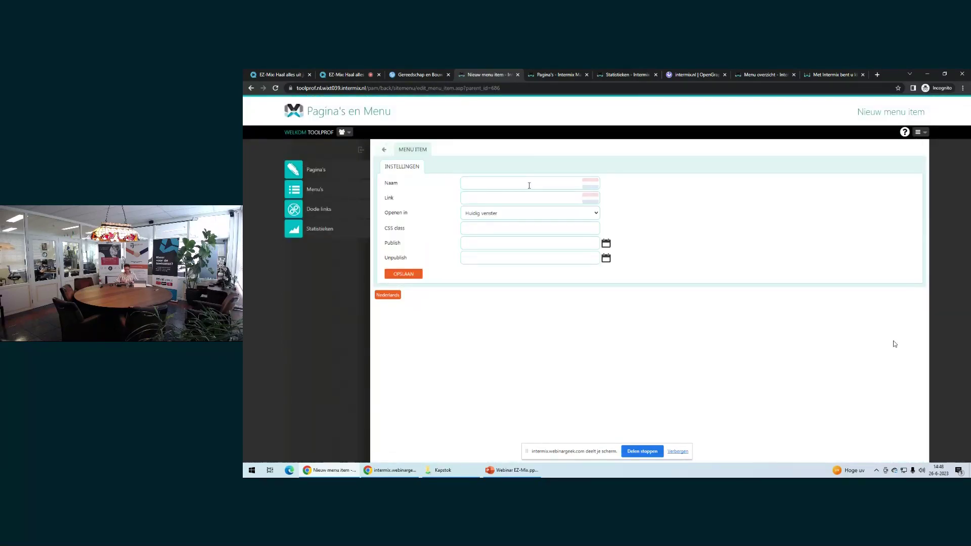
text(Intern)
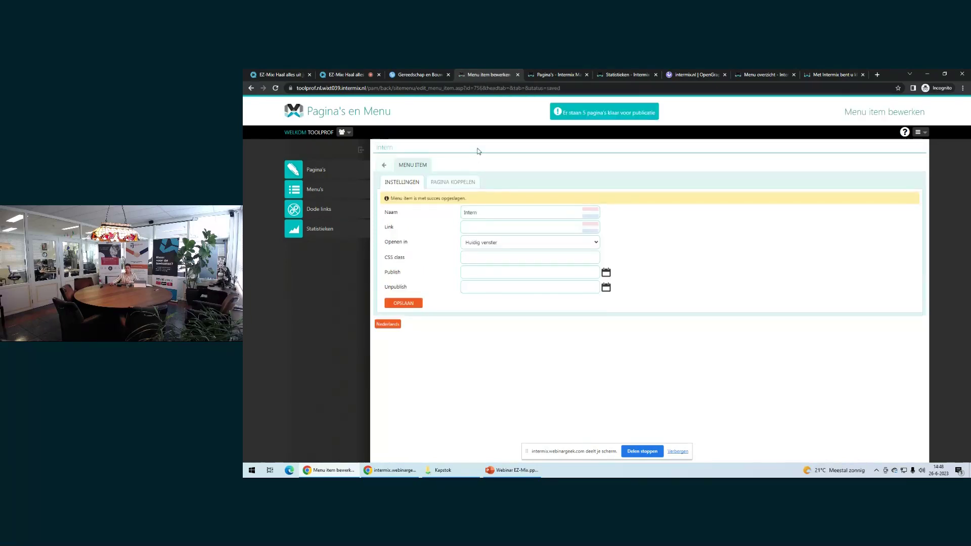
click(428, 185)
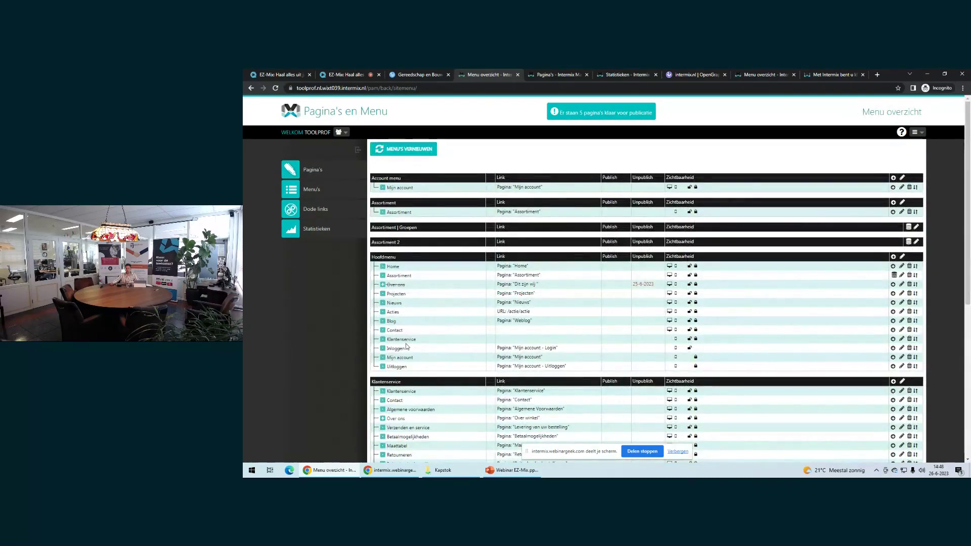
scroll(415, 314, down, 1)
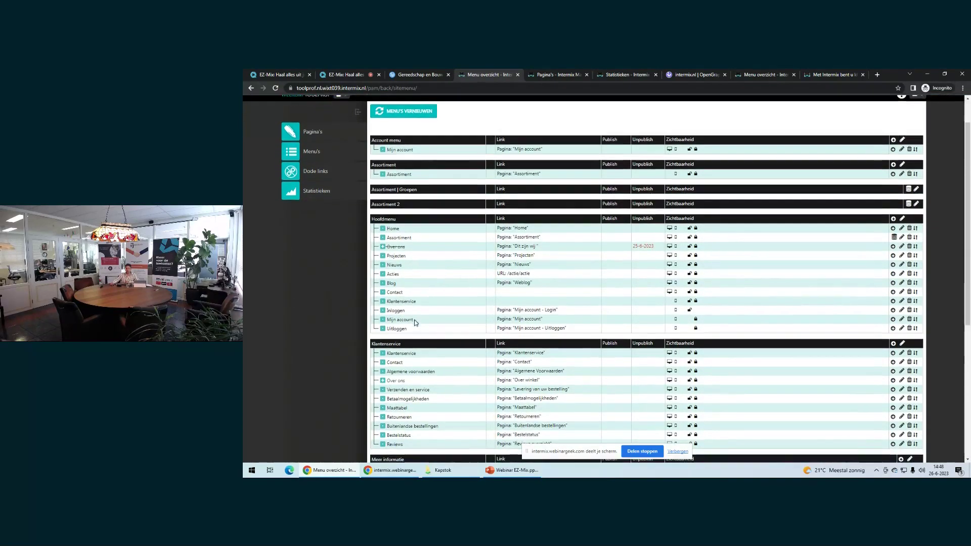
Expand the Over ons item in the Klantenservice menu and refresh the webshop's menus
click(382, 382)
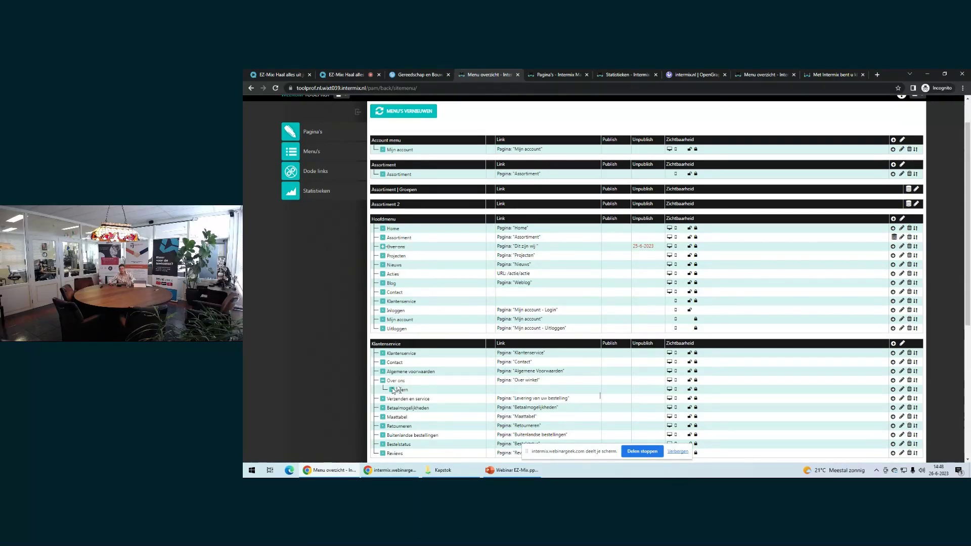
scroll(467, 190, up, 1)
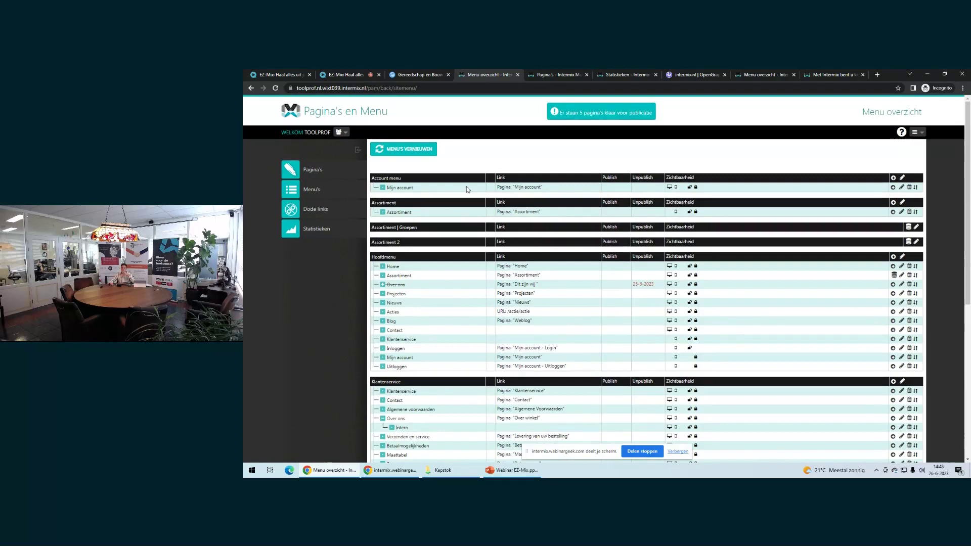
click(426, 150)
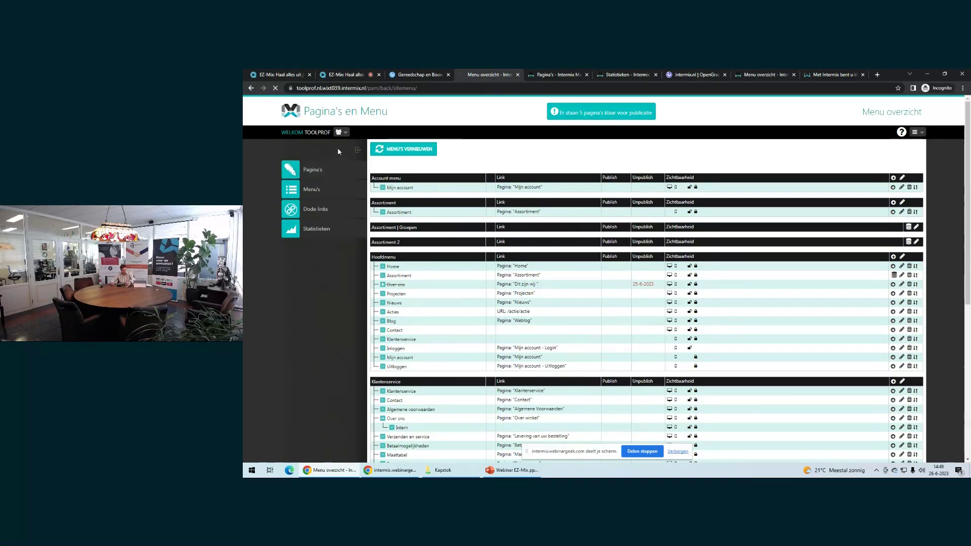
Reload the webshop homepage and examine its header and footer menus for the menu changes
click(418, 75)
scroll(278, 116, up, 15)
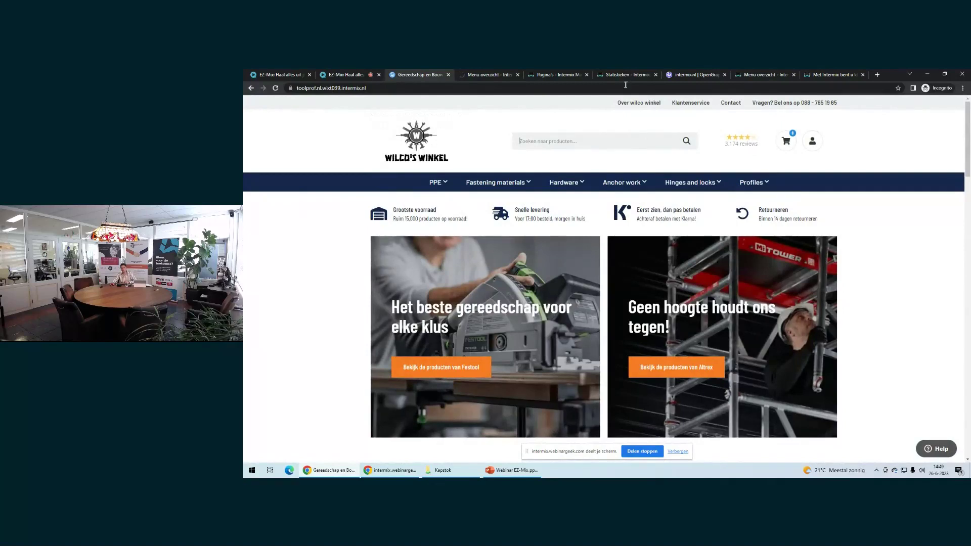
click(275, 88)
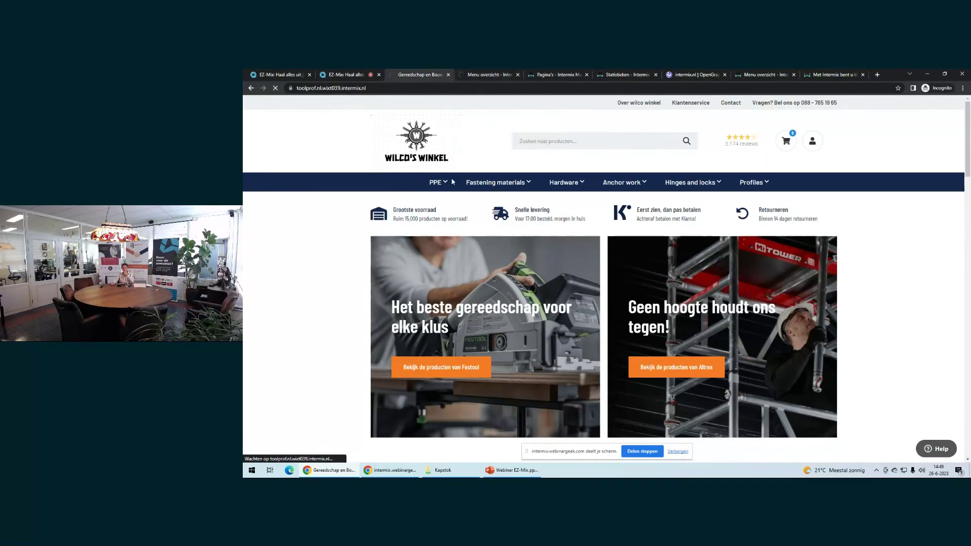
scroll(451, 179, down, 10)
scroll(454, 183, down, 10)
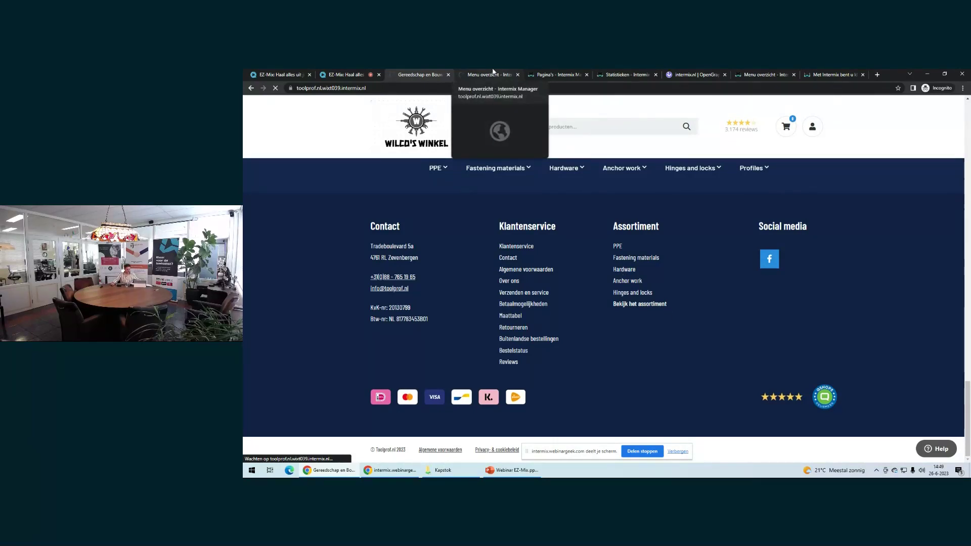
click(466, 74)
click(419, 74)
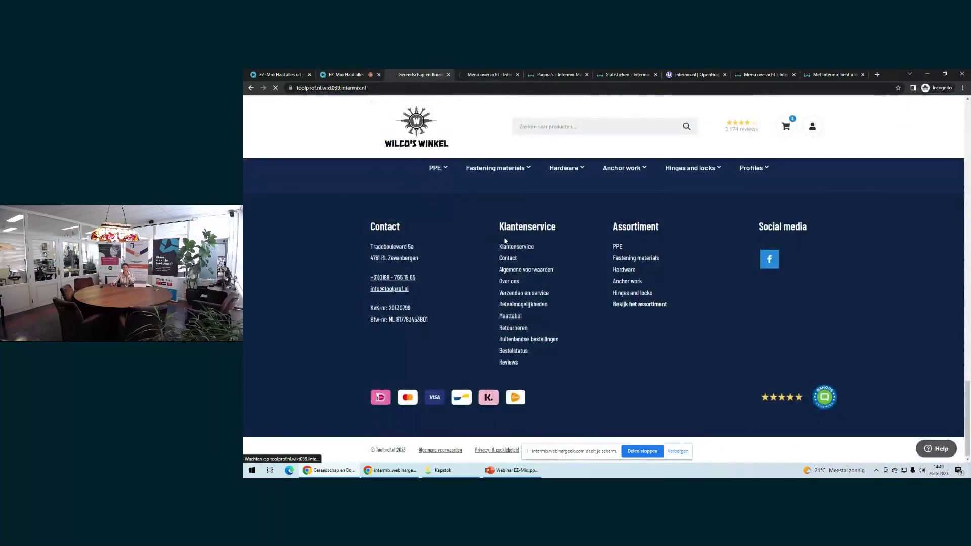
scroll(456, 283, down, 2)
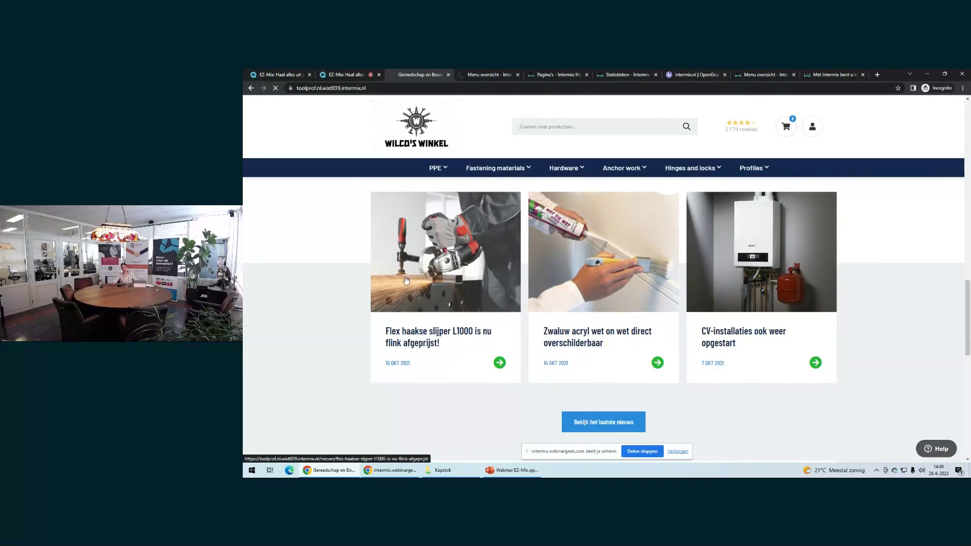
scroll(406, 280, up, 1)
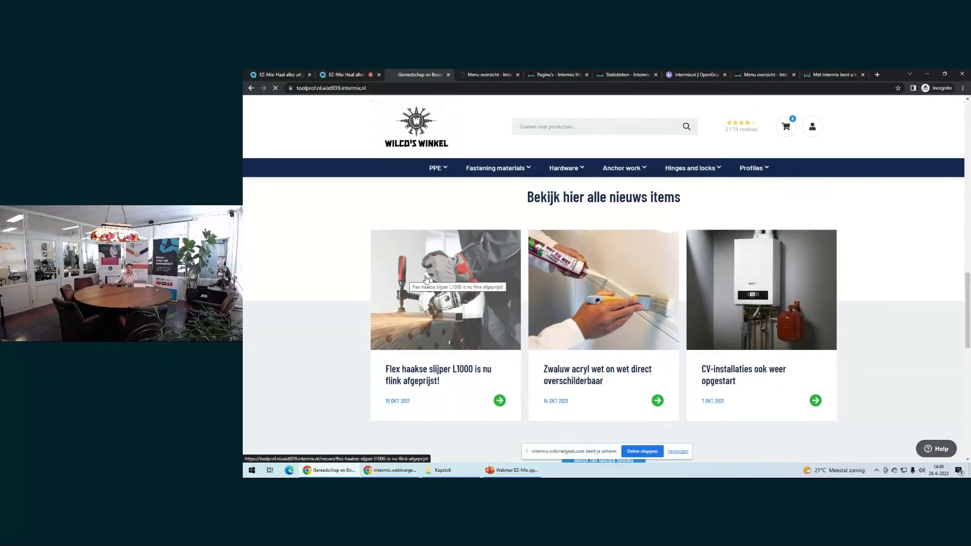
scroll(438, 288, up, 2)
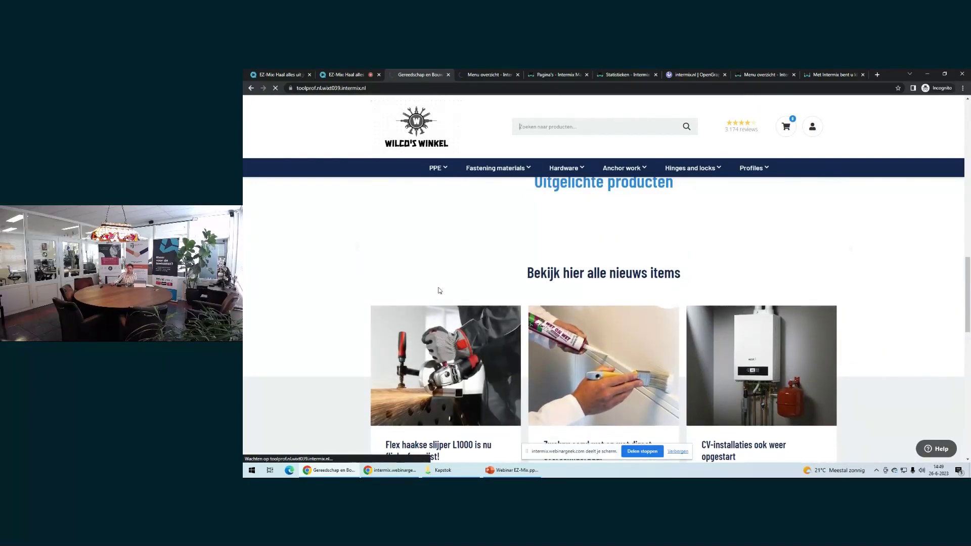
scroll(425, 287, down, 2)
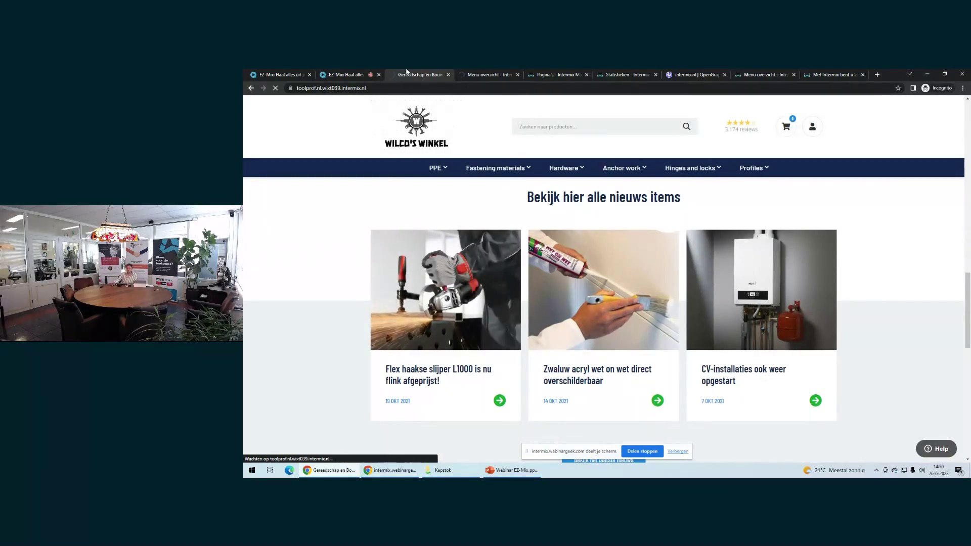
Switch from Pagina's en Menu to the Lijsten application and open the Nieuws list
click(472, 74)
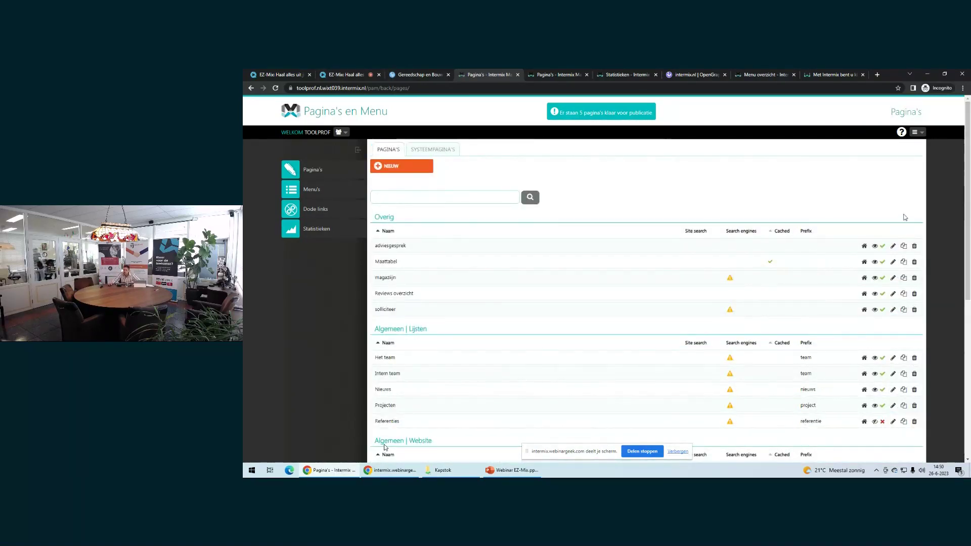
click(915, 132)
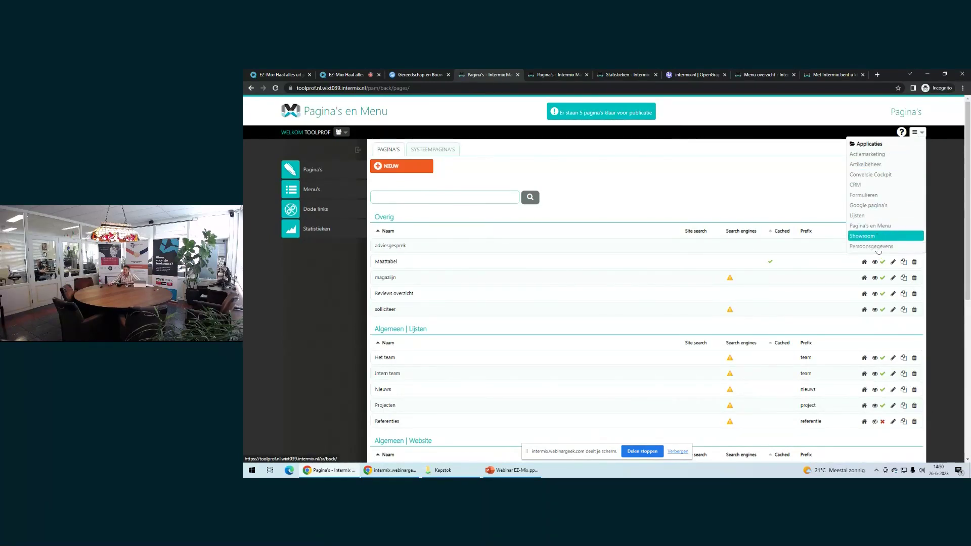
click(872, 215)
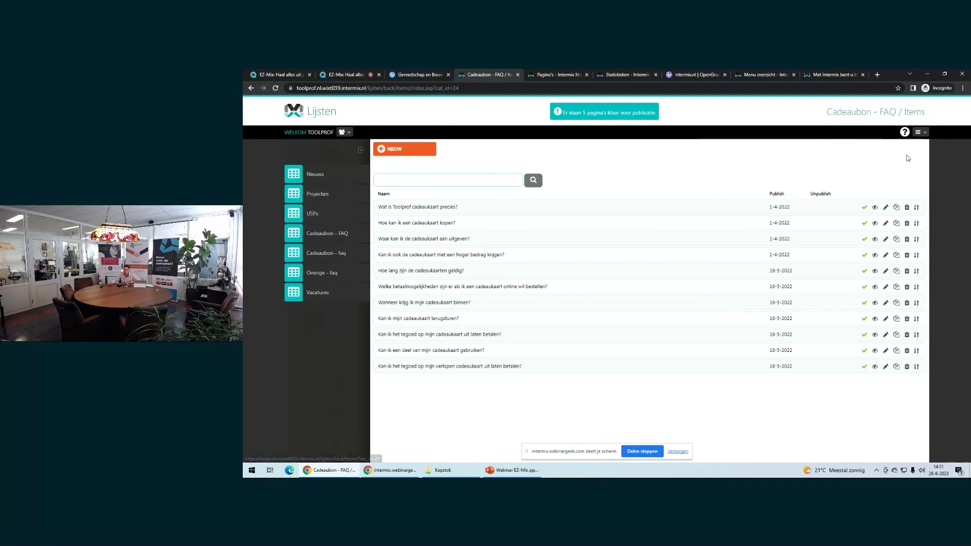
click(920, 132)
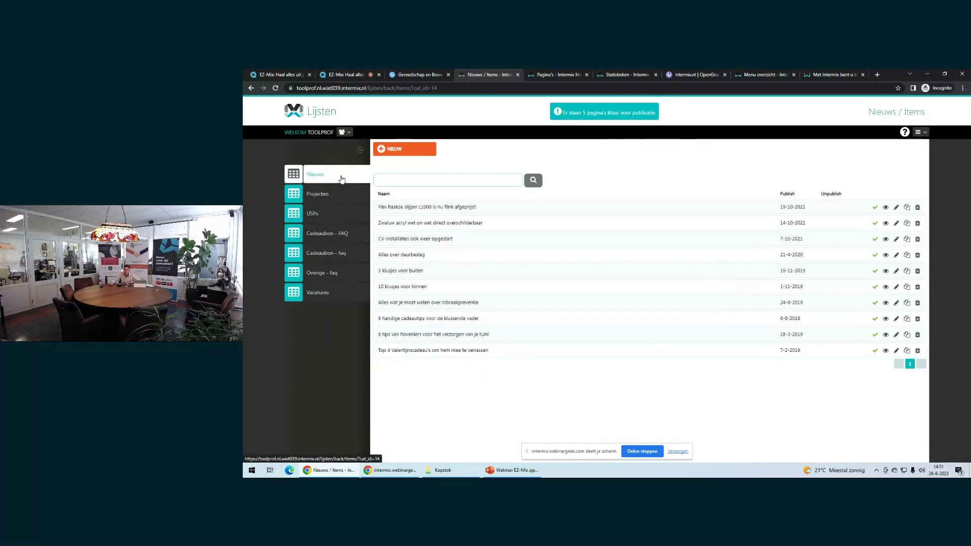
click(404, 149)
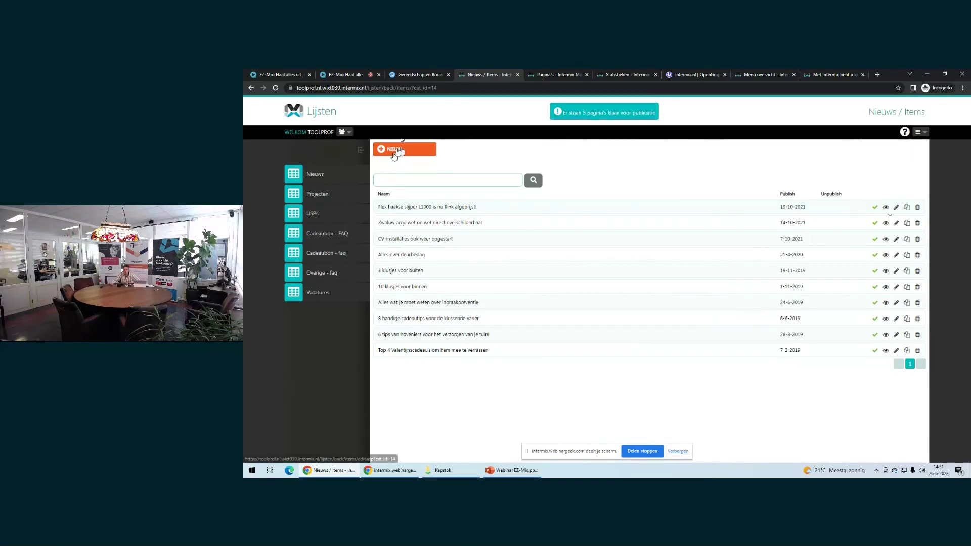
Open the news item about the Flex haakse slijper L1000 and examine its name, introduction, content, image and publish and unpublish dates
click(403, 208)
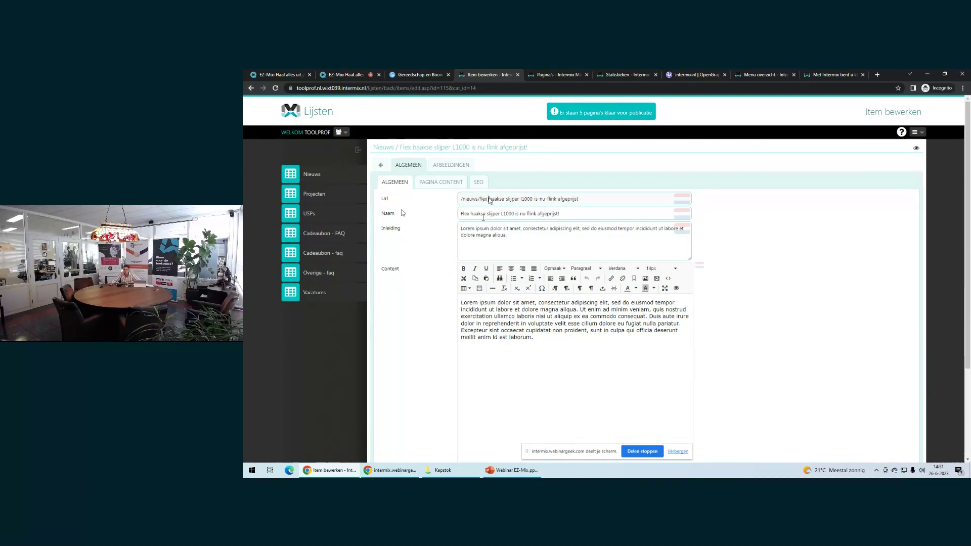
drag(462, 215, 559, 217)
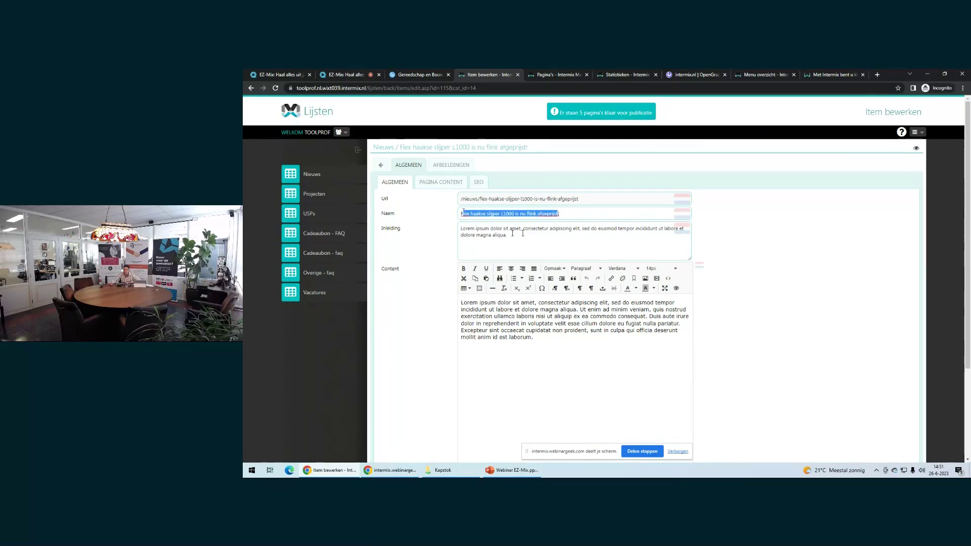
key(Tab)
scroll(427, 220, down, 2)
click(553, 268)
key(ctrl+a)
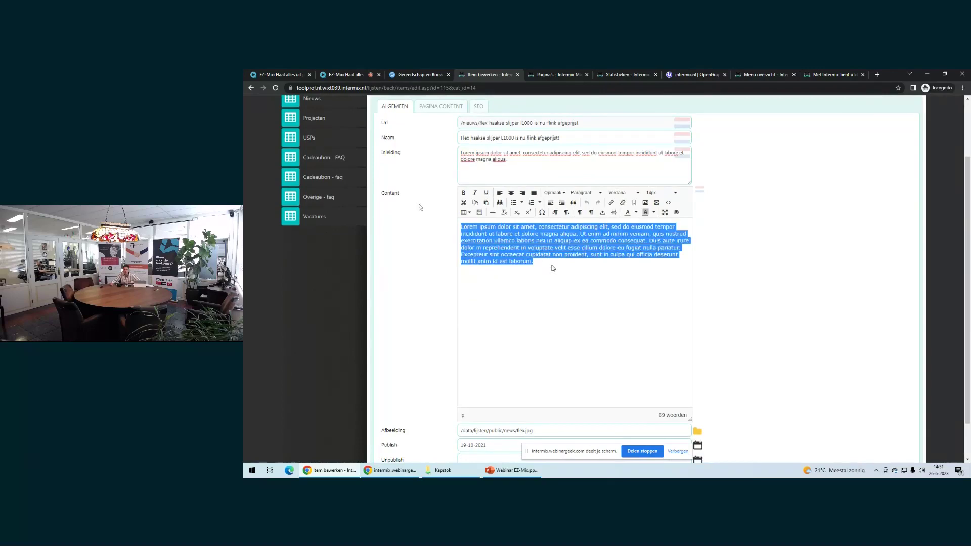
click(428, 232)
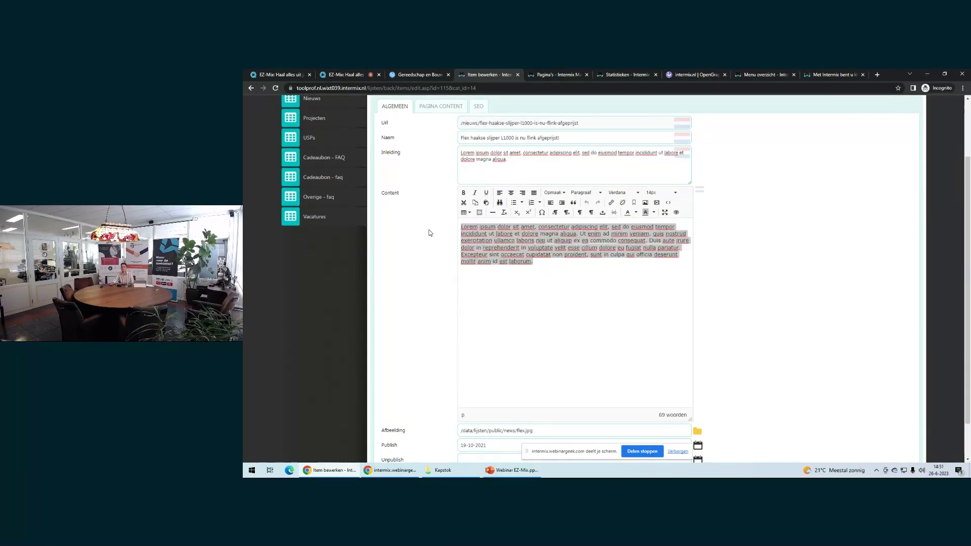
scroll(429, 233, down, 2)
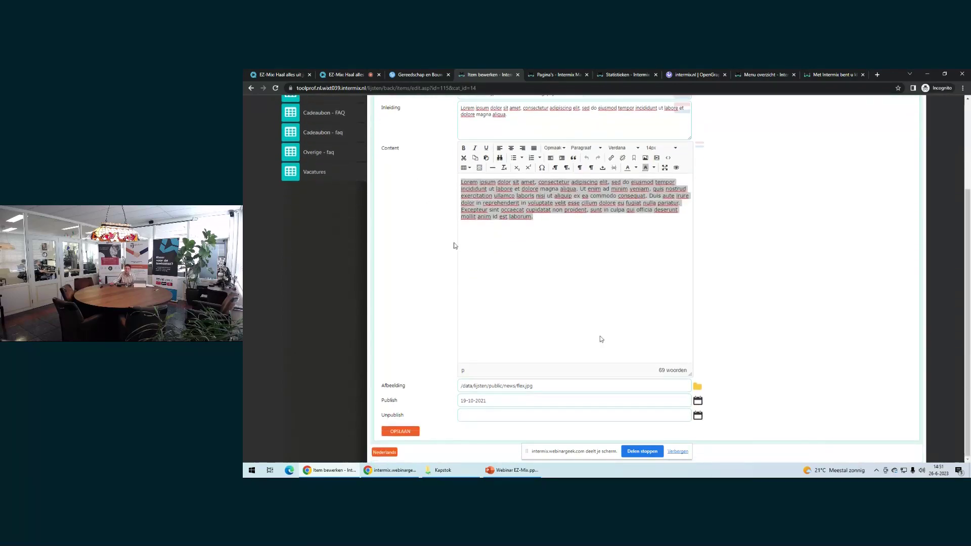
click(698, 415)
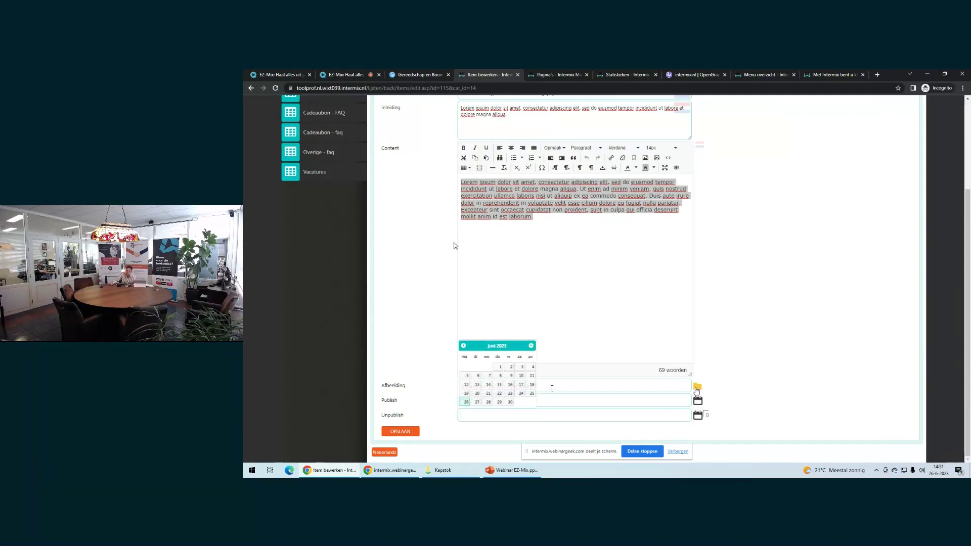
click(743, 379)
scroll(741, 378, up, 3)
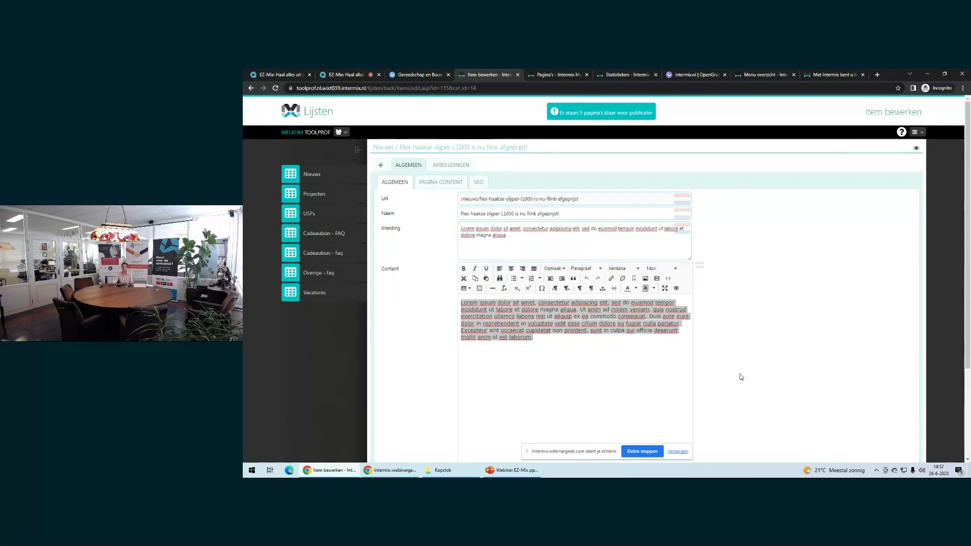
click(540, 375)
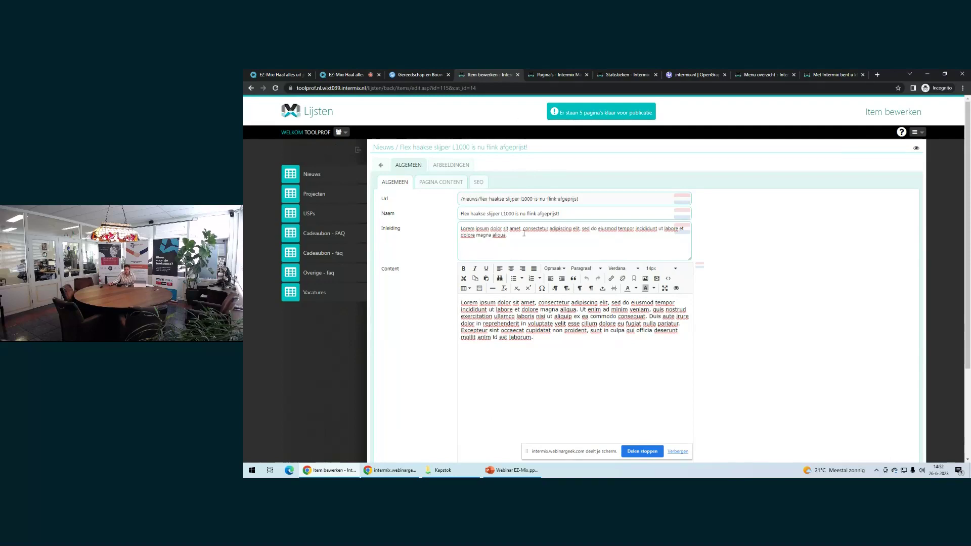
Create a new Nieuws item named Jubileum with introduction "sdfsdfds" and content "fsdsfsdf"
click(381, 165)
click(398, 149)
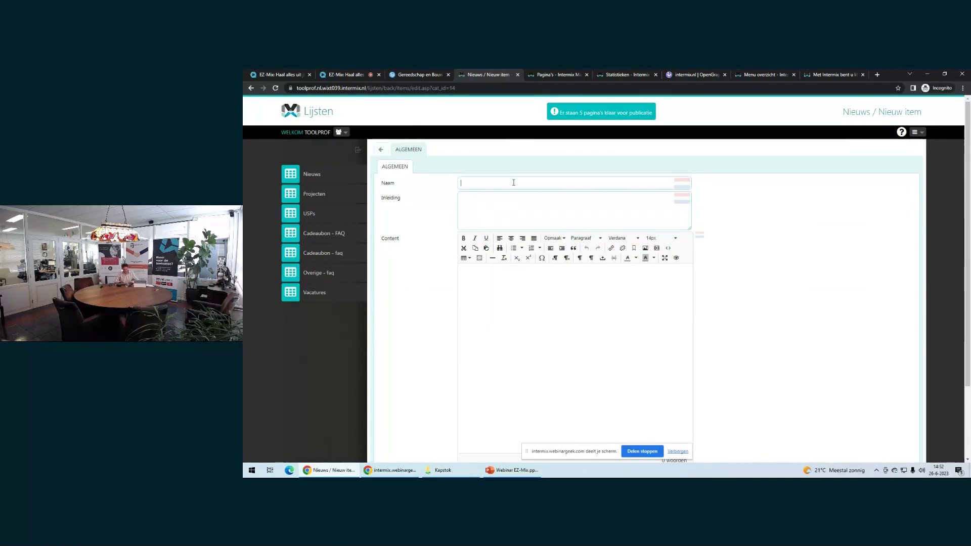
text(WE be)
key(BackSpace)
key(BackSpace)
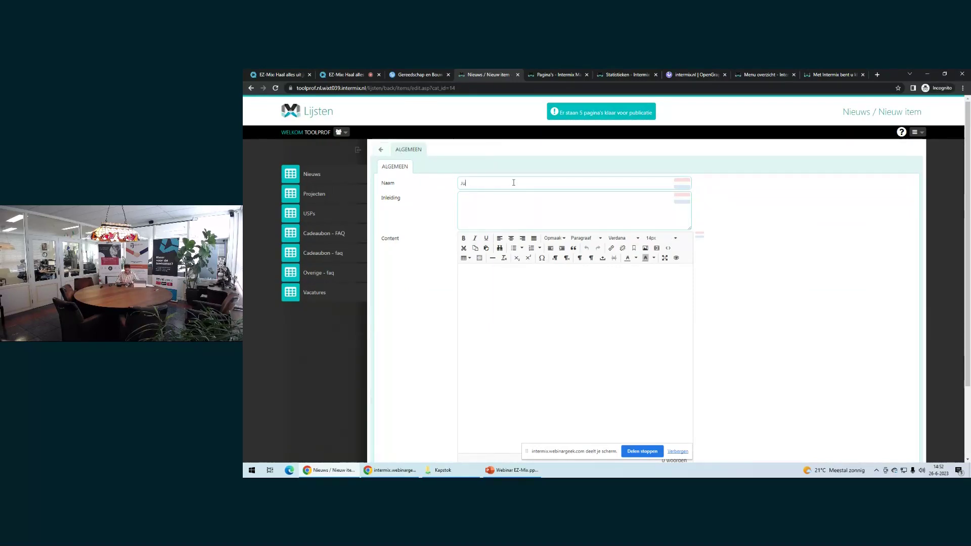
text(Jubileum)
click(515, 199)
text(sdfsdfdsfsdsfsdf)
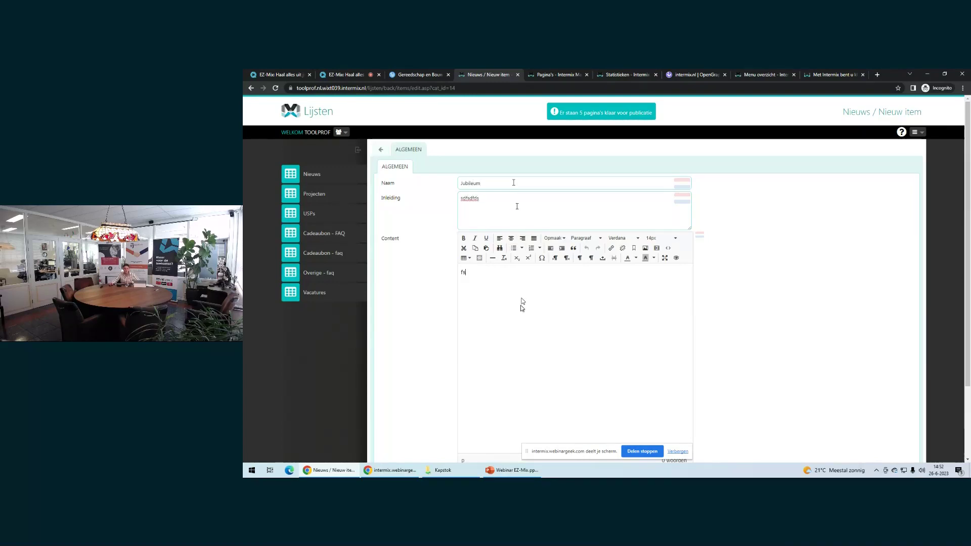
Set the Jubileum item's image to nopath_-_kopie_(16).png from the vacatures folder and save the item
scroll(523, 301, down, 2)
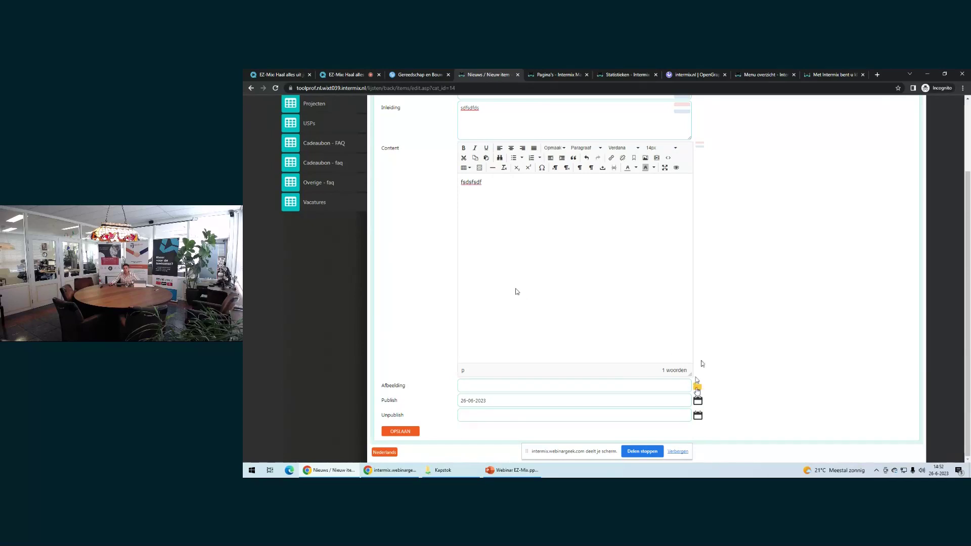
click(698, 388)
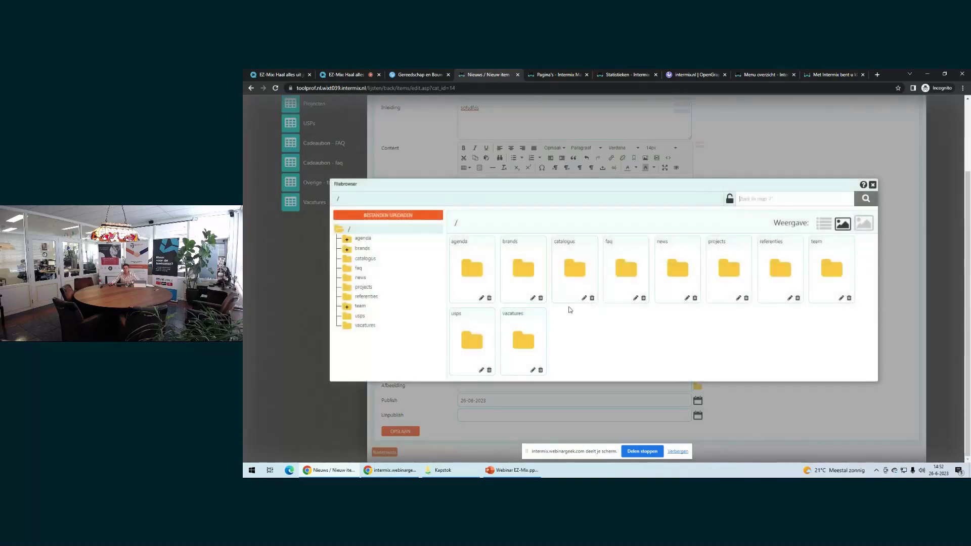
click(530, 334)
click(523, 296)
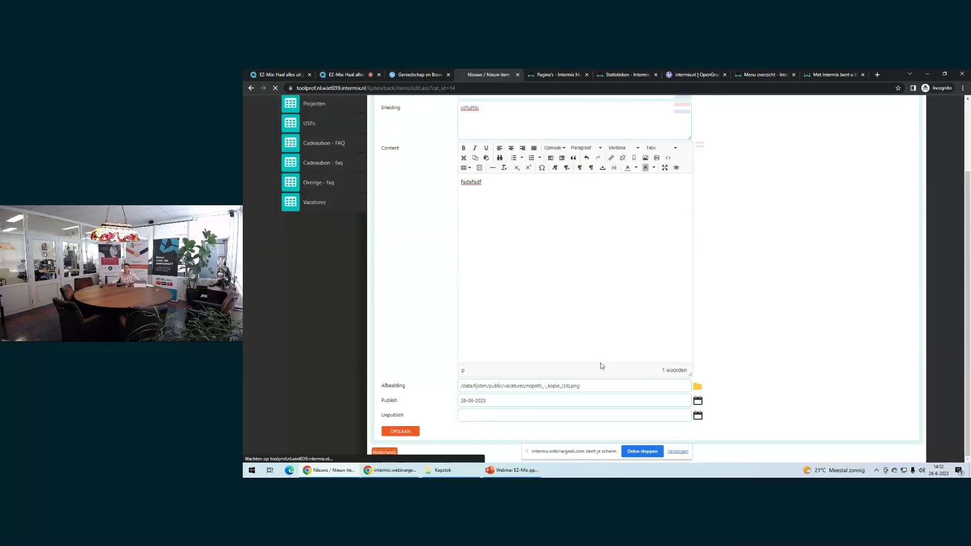
scroll(512, 330, down, 3)
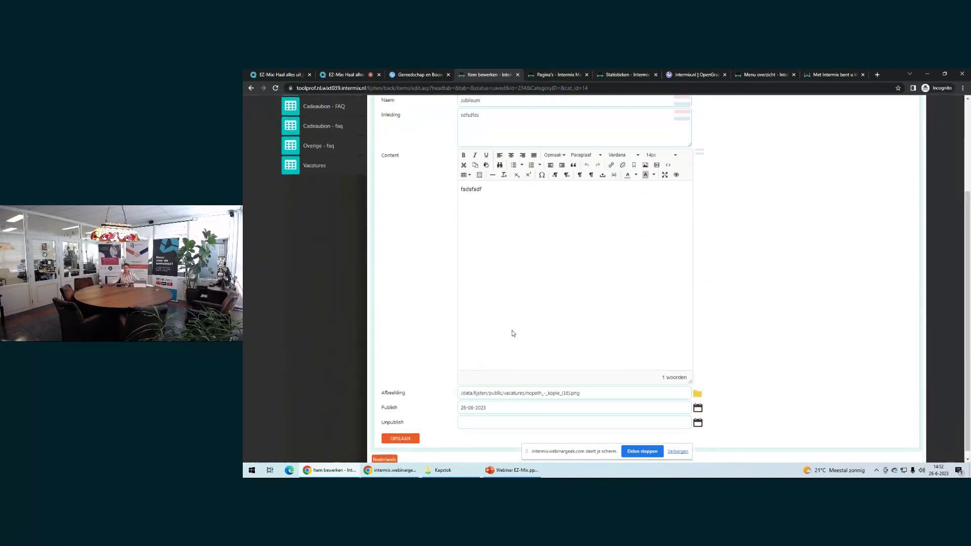
Enable manual input for the Open Graph data in the Jubileum item's SEO settings and preview its image
scroll(512, 333, up, 3)
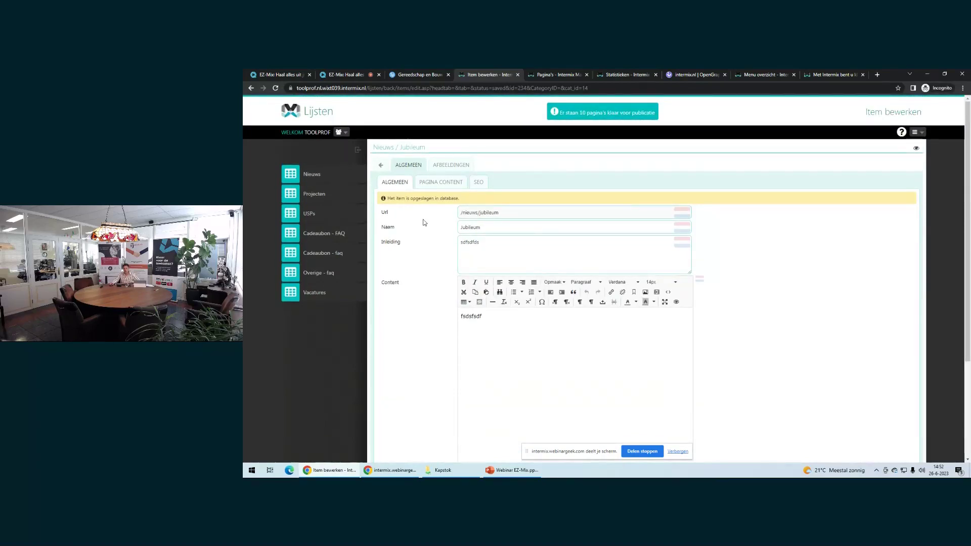
click(479, 188)
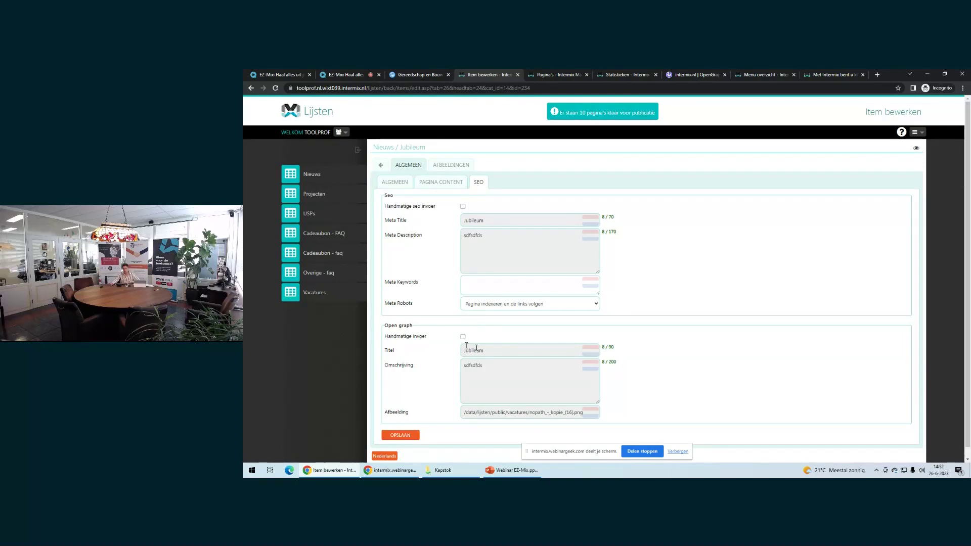
click(463, 337)
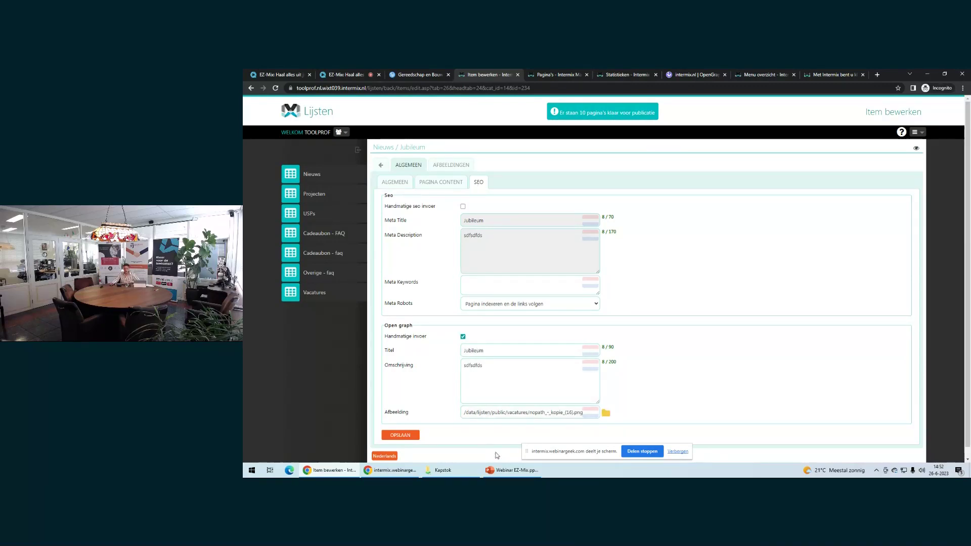
mouse_move(505, 410)
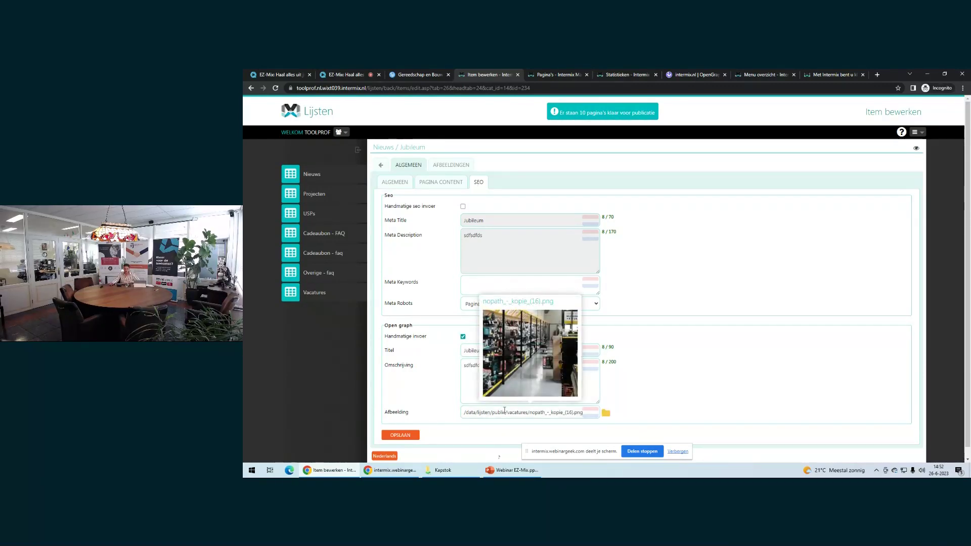
Examine the Open Graph title and description and the Meta Description in the Jubileum item's SEO settings
click(492, 374)
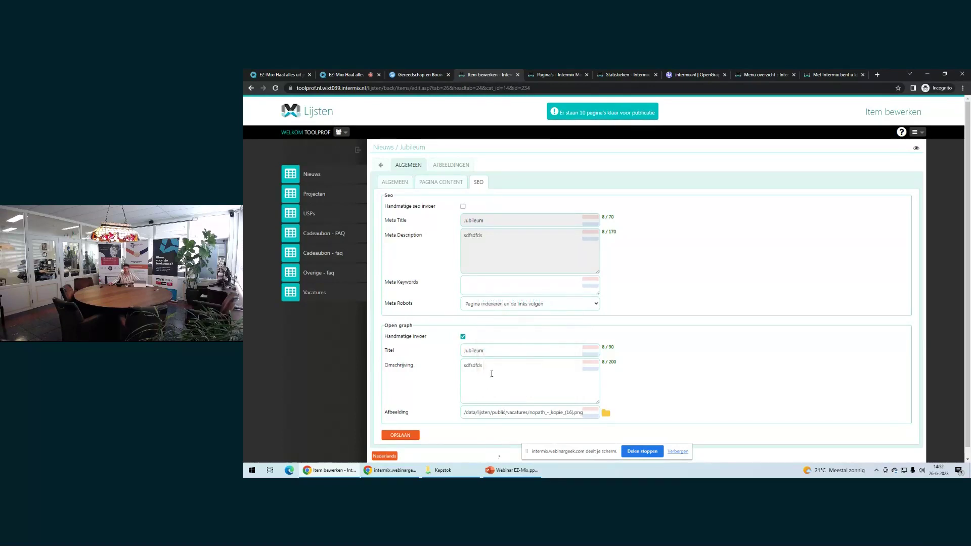
key(ctrl+a)
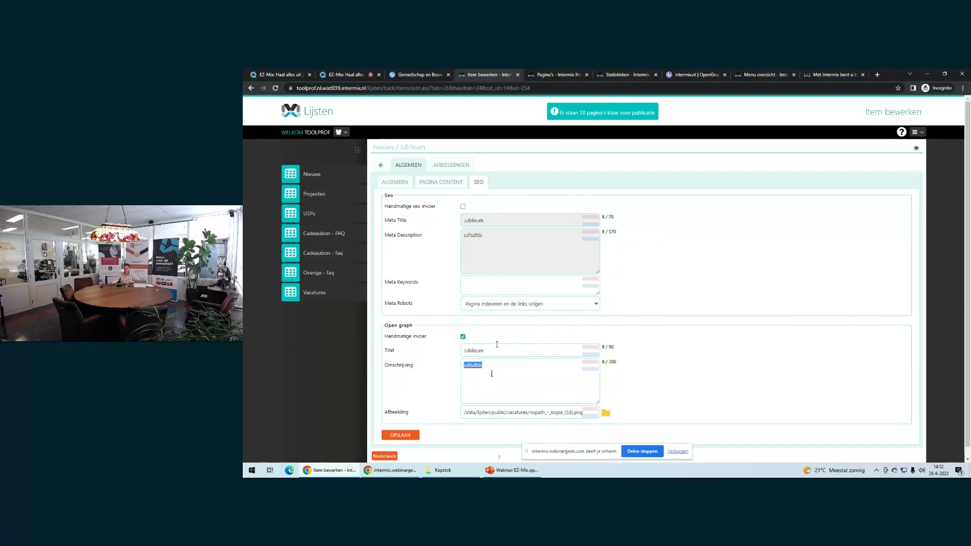
key(shift+Tab)
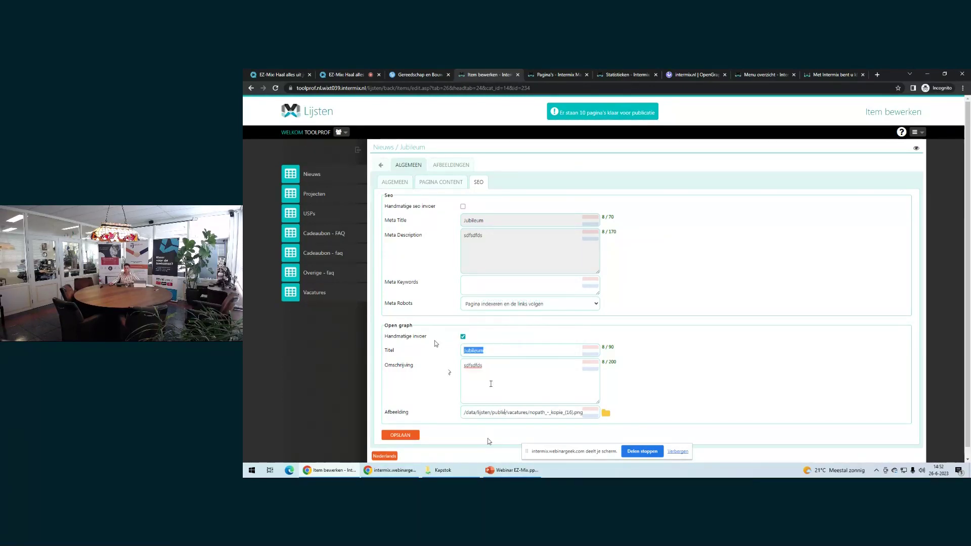
click(438, 326)
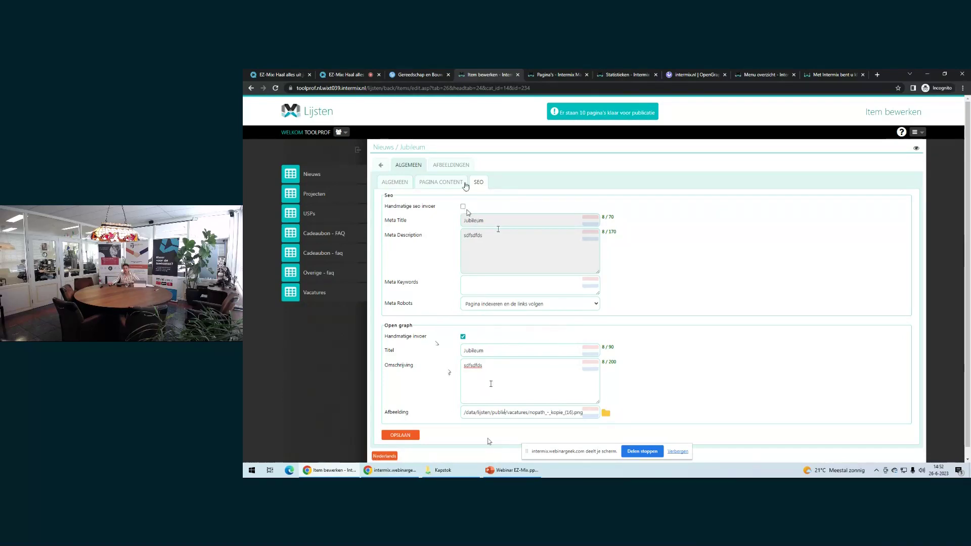
double_click(473, 235)
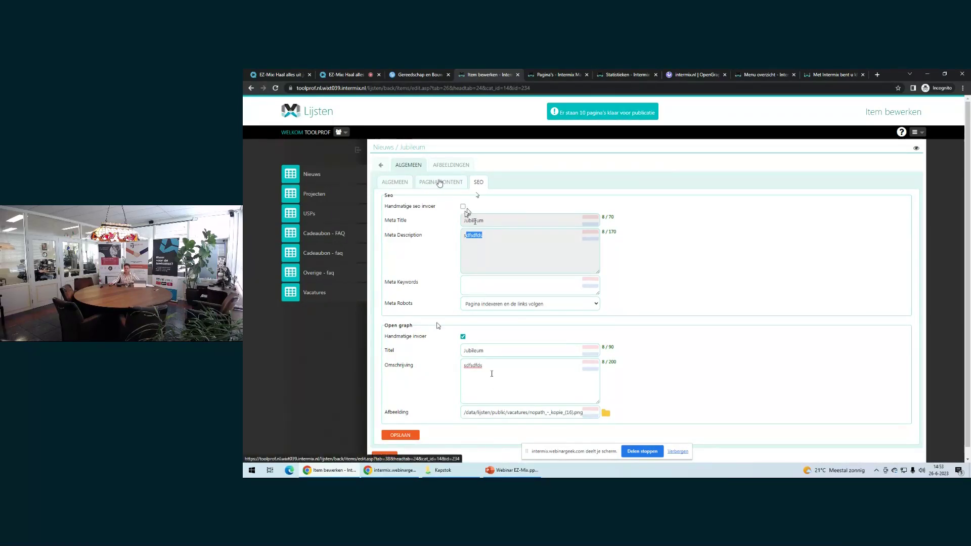
Reopen the Jubileum item from the Nieuws list and open the file browser for its image
click(382, 167)
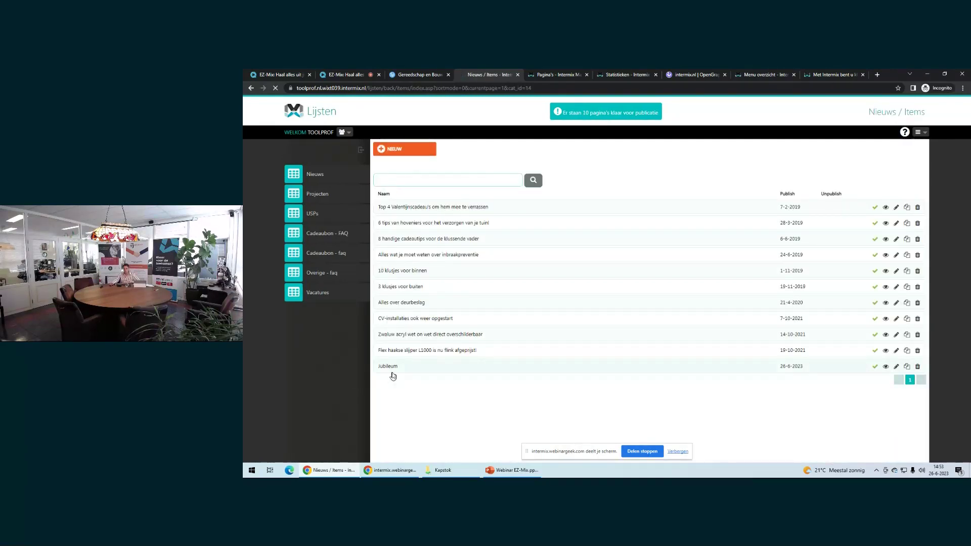
scroll(519, 347, down, 3)
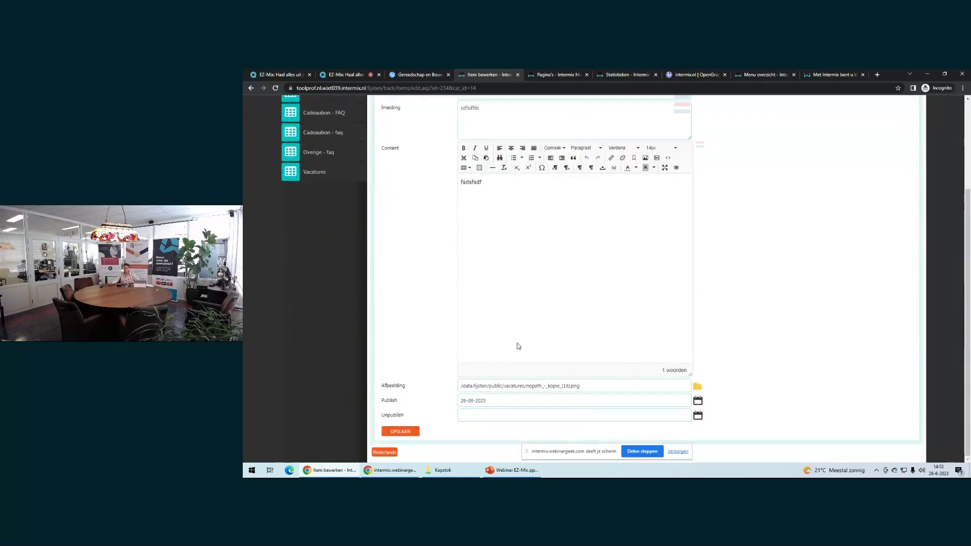
scroll(512, 314, up, 3)
scroll(506, 305, down, 3)
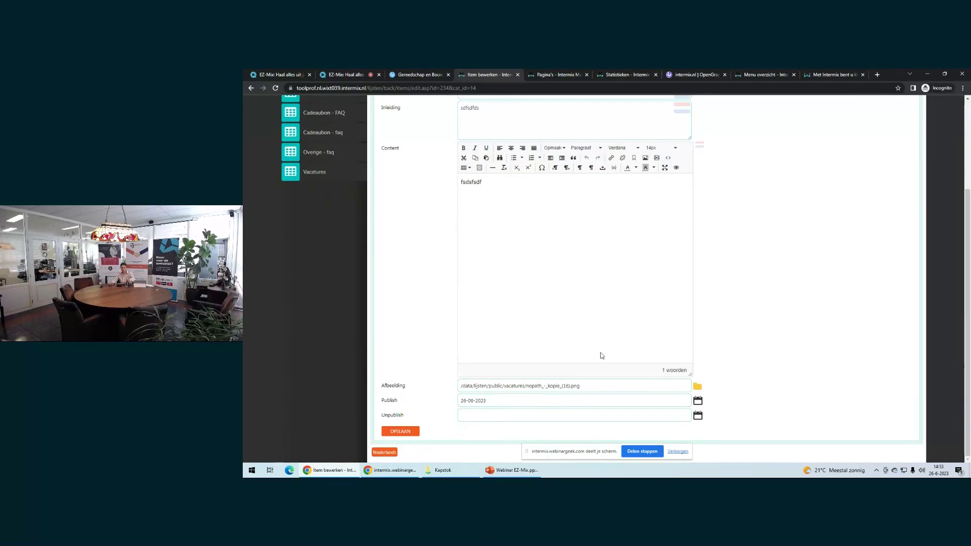
click(699, 387)
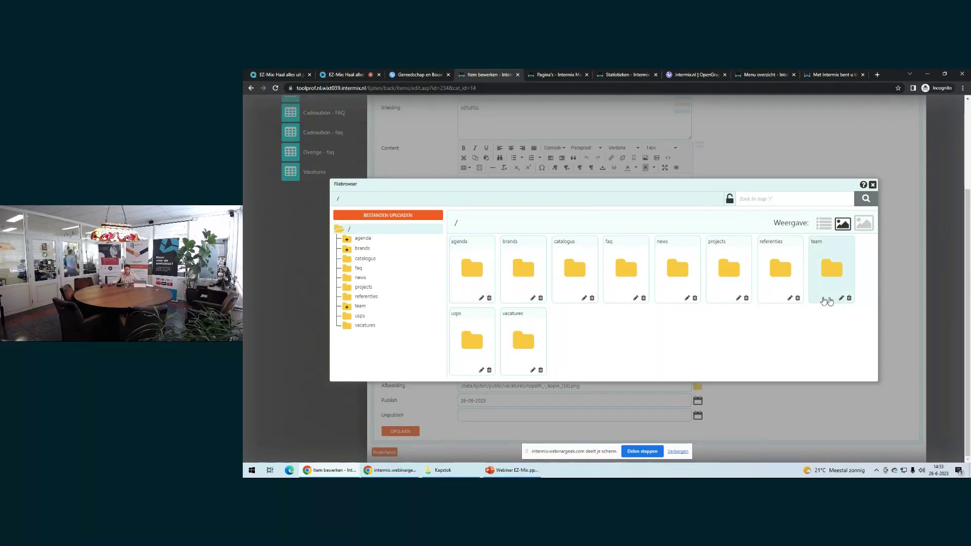
Upload the green power tool JPG from the Bureaublad folder to the file browser's root folder, using large thumbnails to find it
click(414, 217)
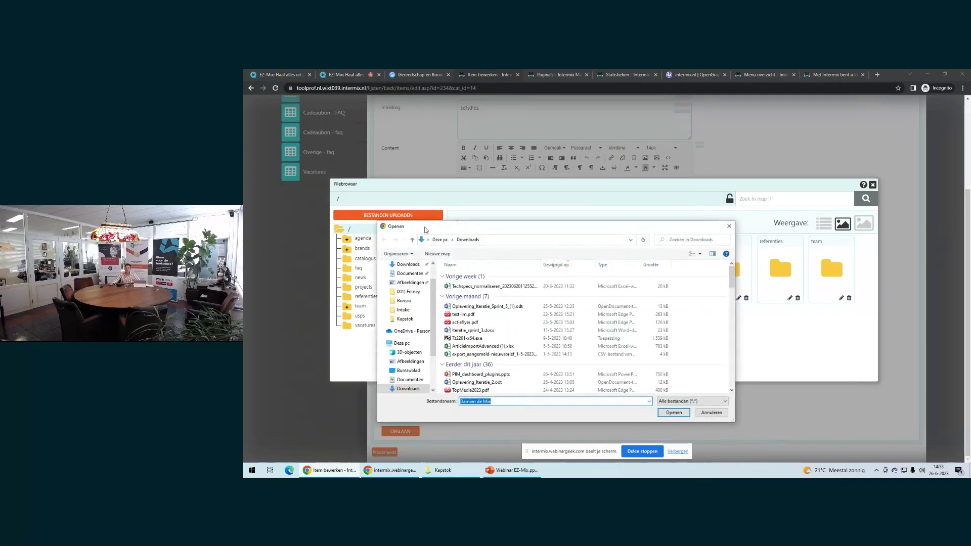
click(405, 281)
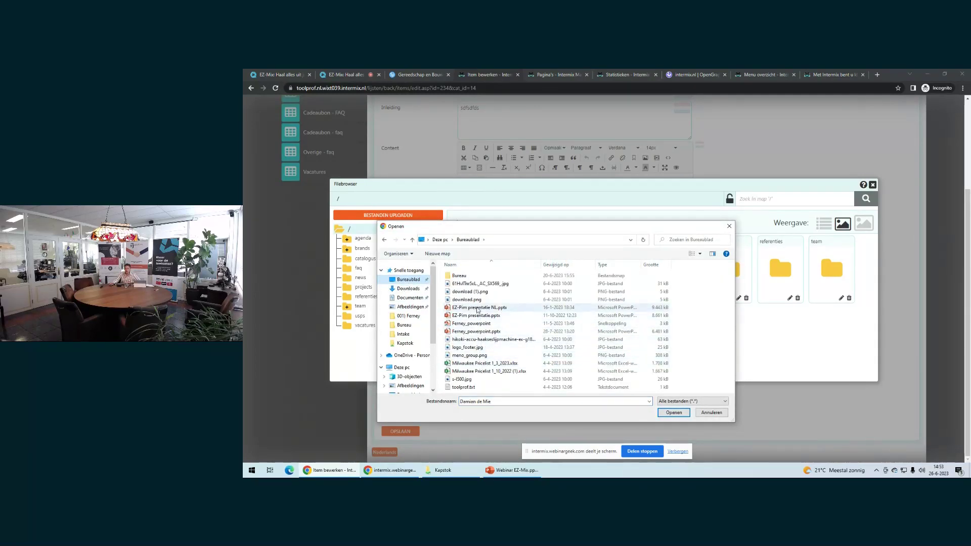
click(700, 254)
click(722, 188)
click(643, 311)
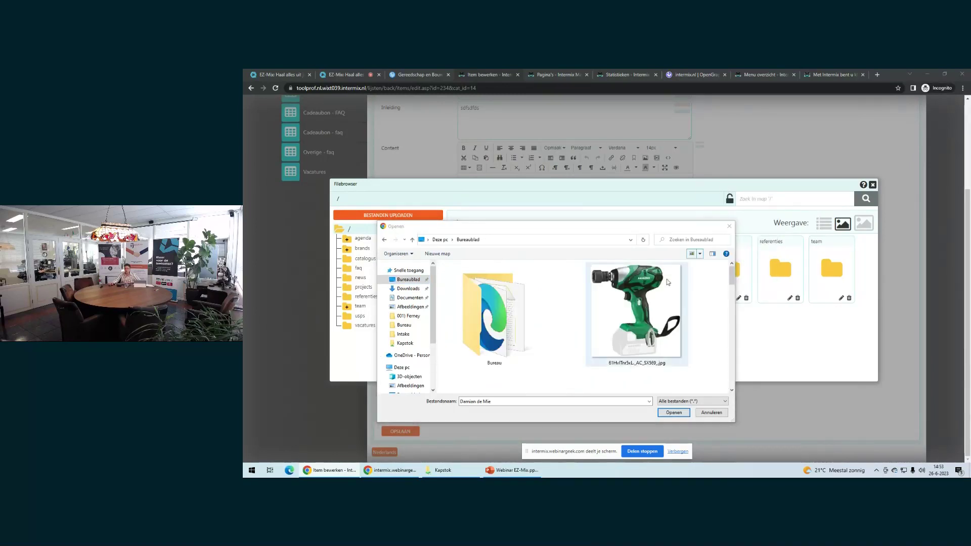
double_click(646, 312)
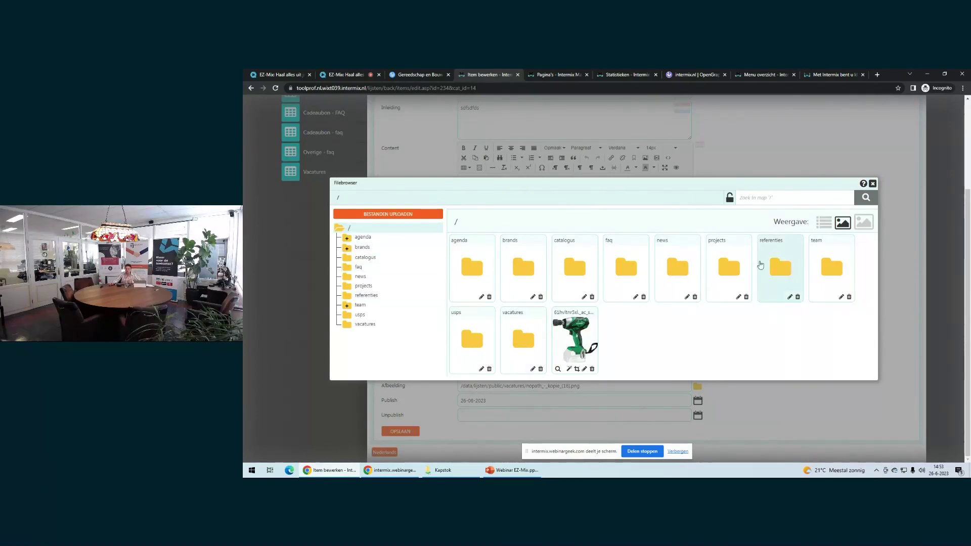
Create a new folder named juni in the file browser's root folder and open it
right_click(349, 232)
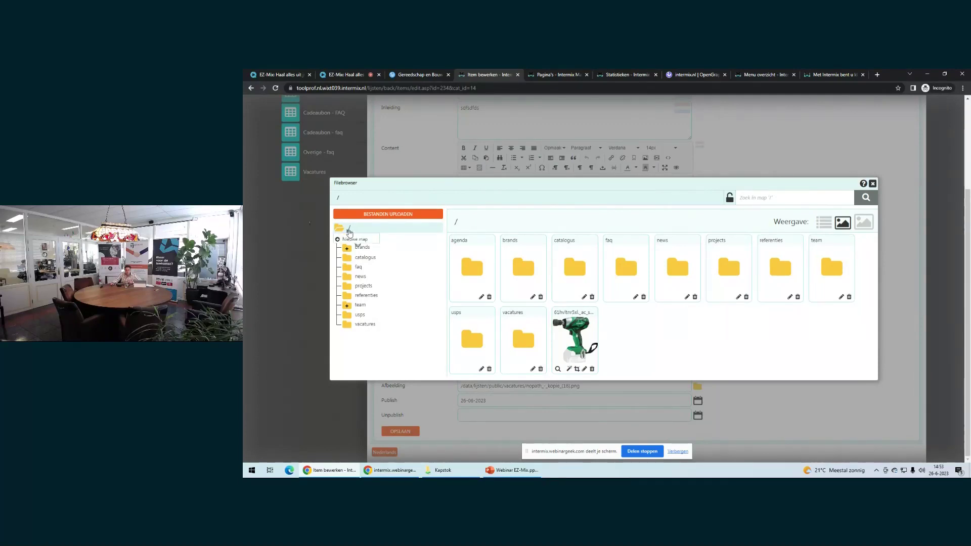
click(353, 240)
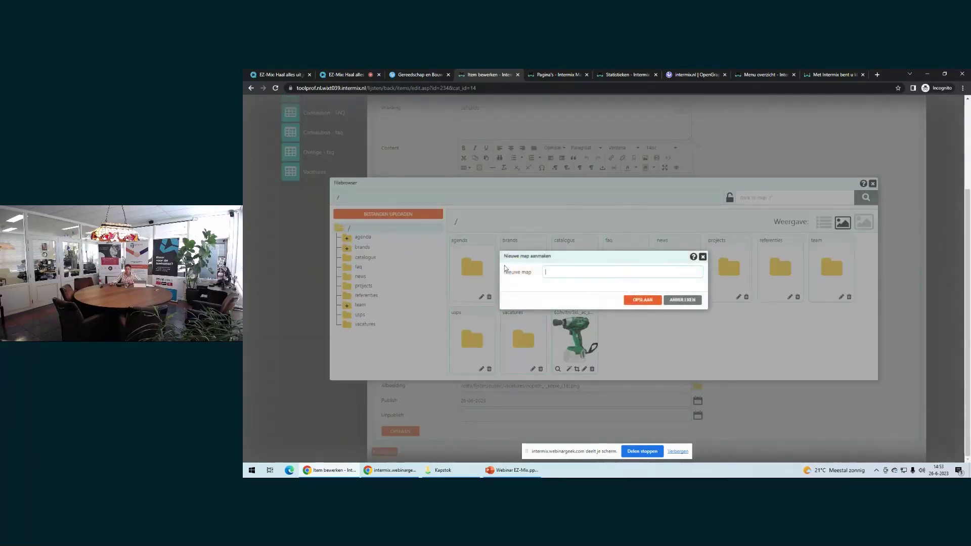
click(560, 272)
text(j)
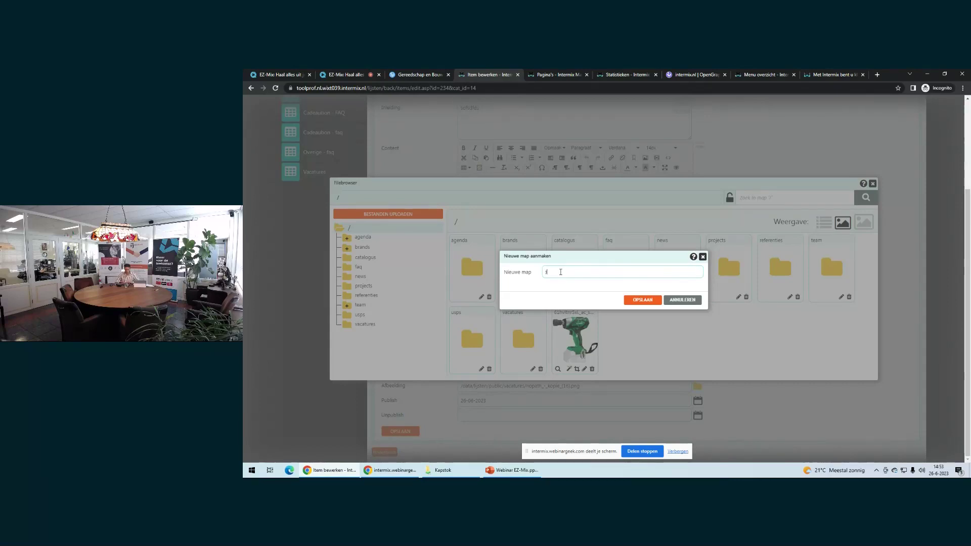
text(uni)
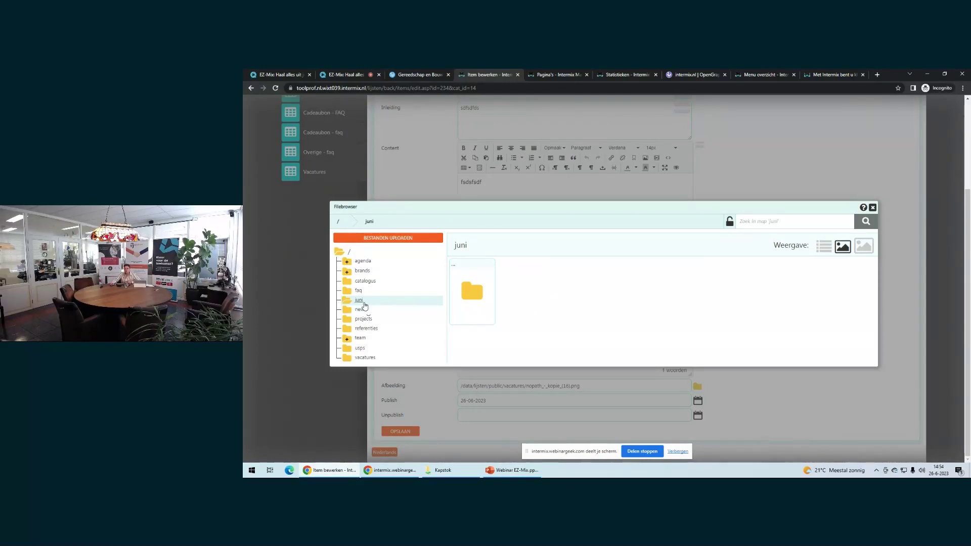
Rename the uploaded power tool image in the root folder to hikoki-machine-aanbieding
click(339, 223)
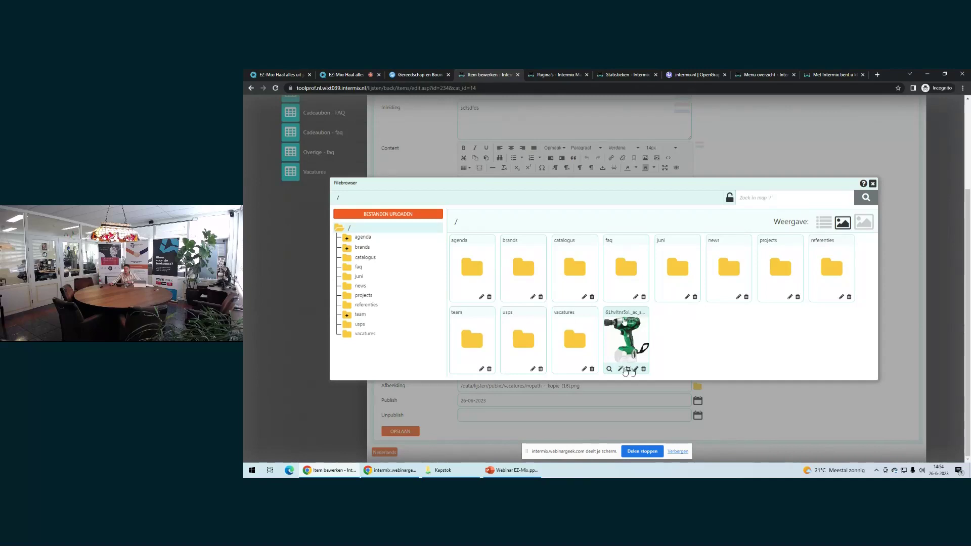
click(620, 369)
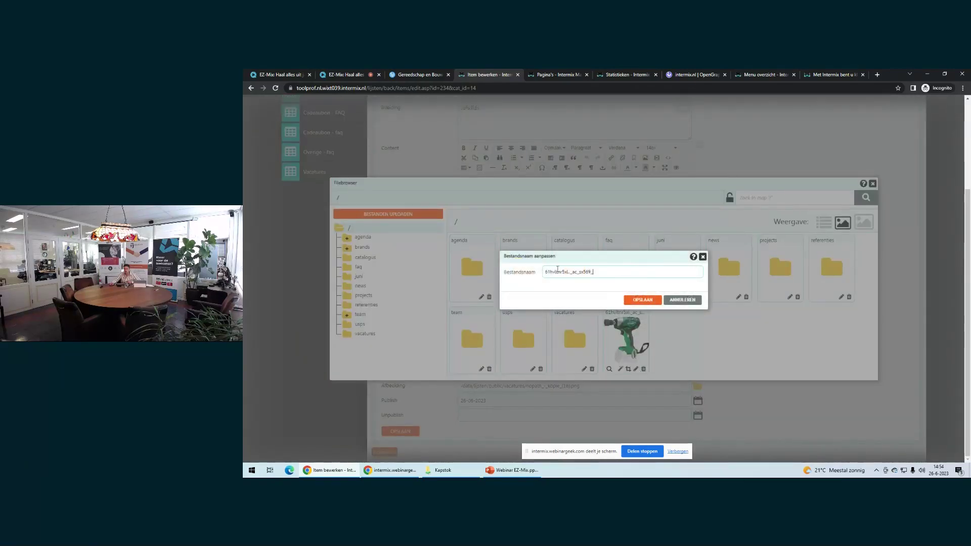
key(ctrl+a)
text(hikoki)
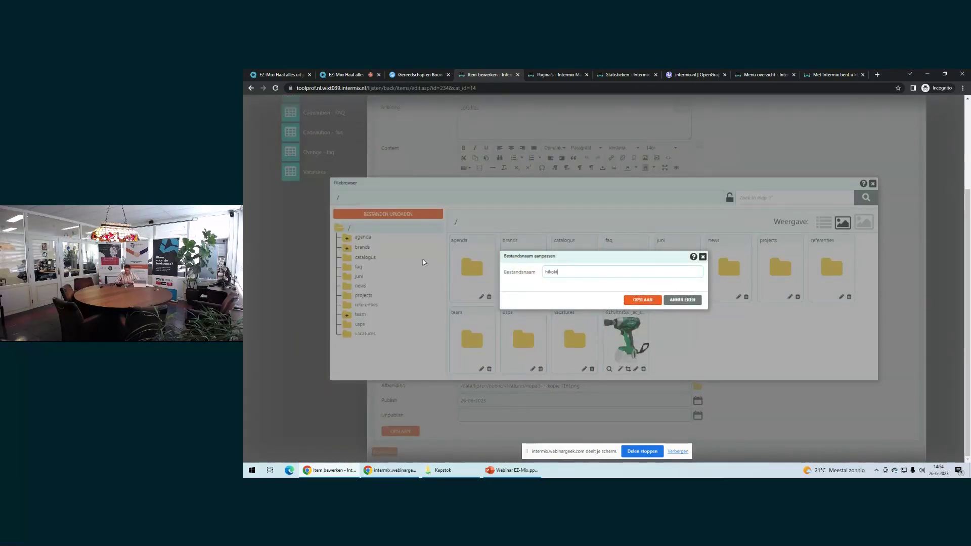
text(-machine-aanbieding)
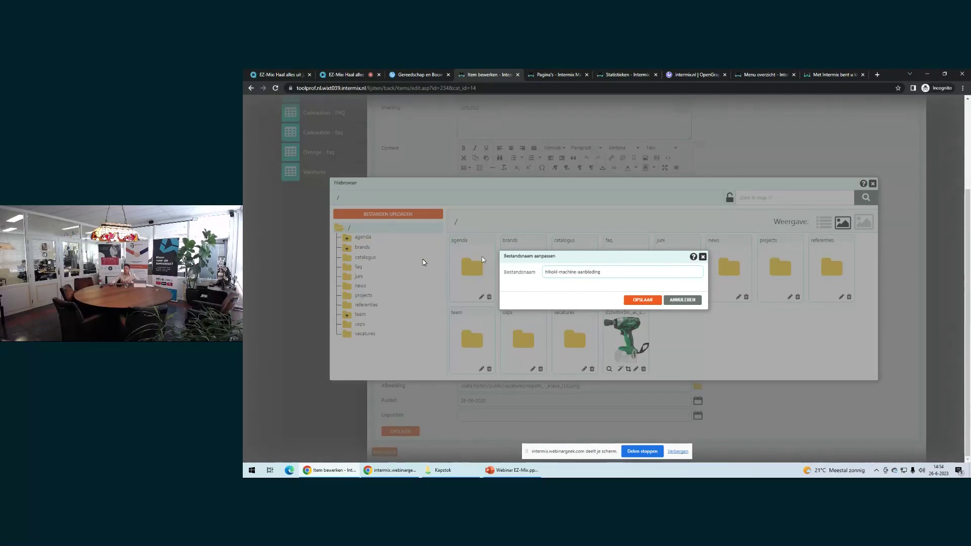
click(640, 301)
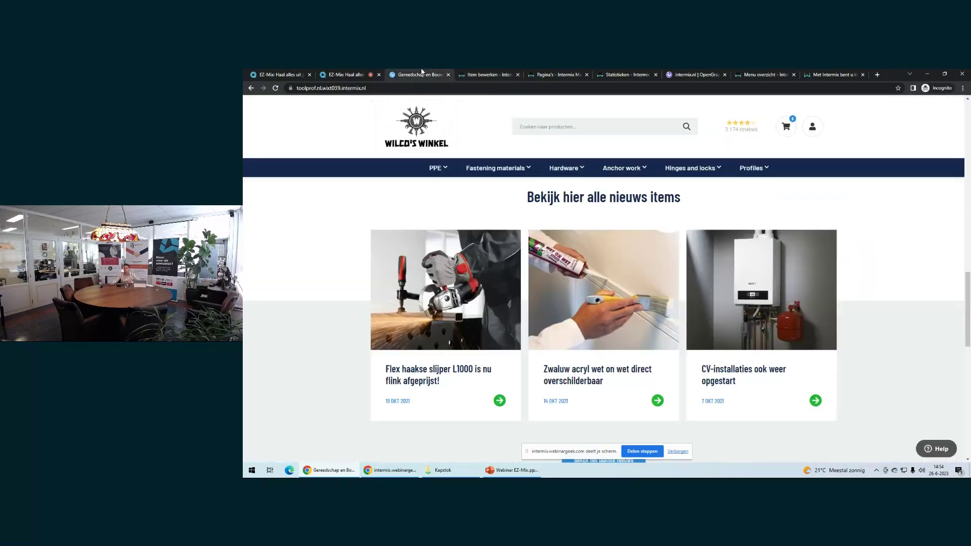
Check the file name under which the Makita drill photo on the webshop homepage would be saved, without saving it
click(420, 74)
scroll(520, 245, down, 5)
scroll(506, 263, up, 10)
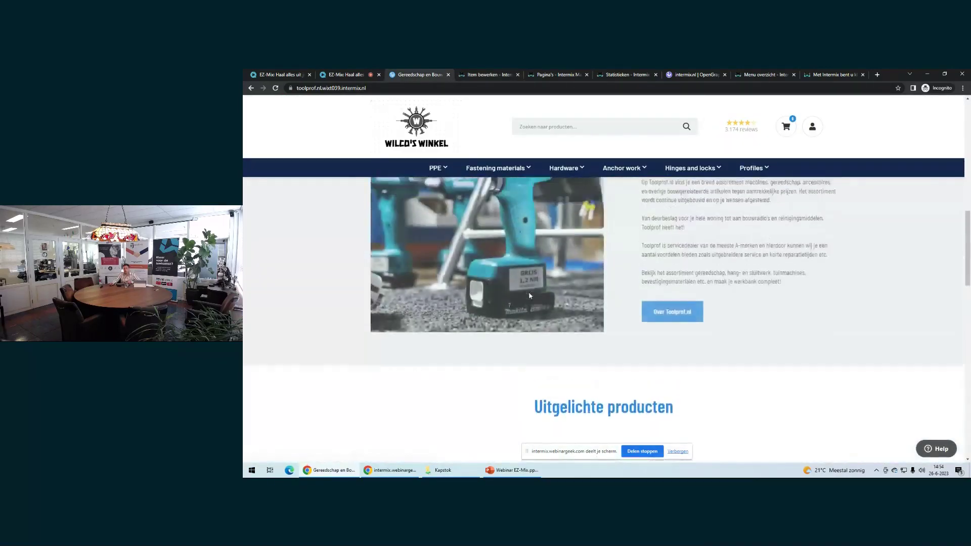
scroll(480, 271, up, 1)
right_click(477, 274)
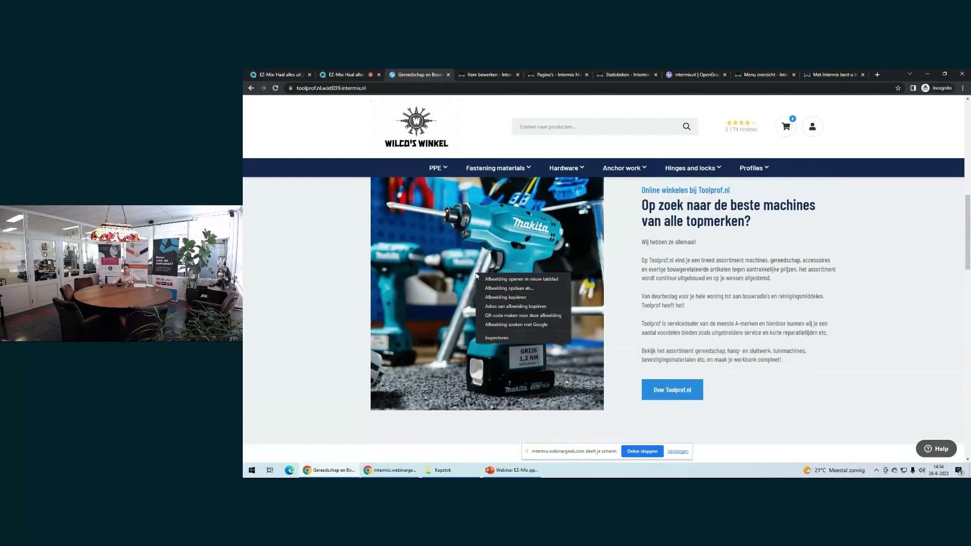
click(504, 289)
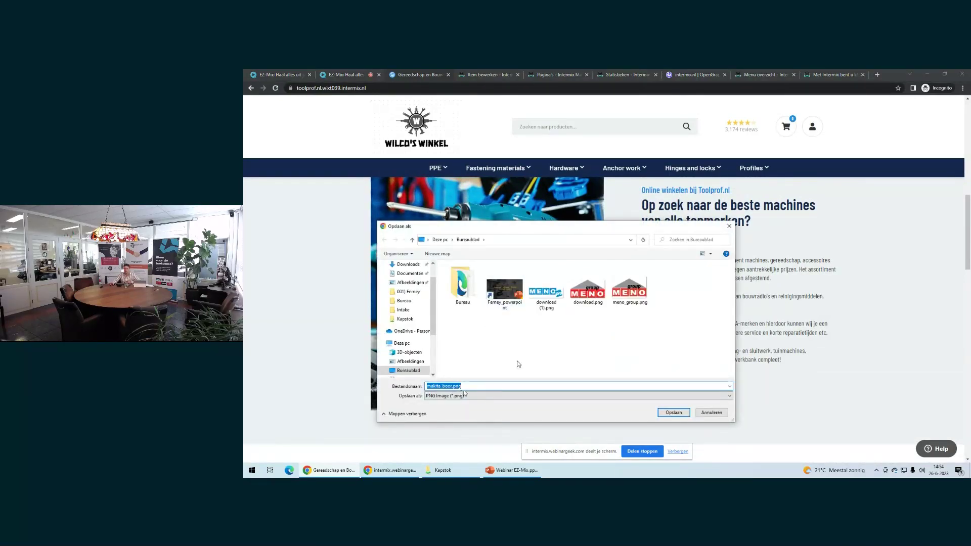
click(730, 226)
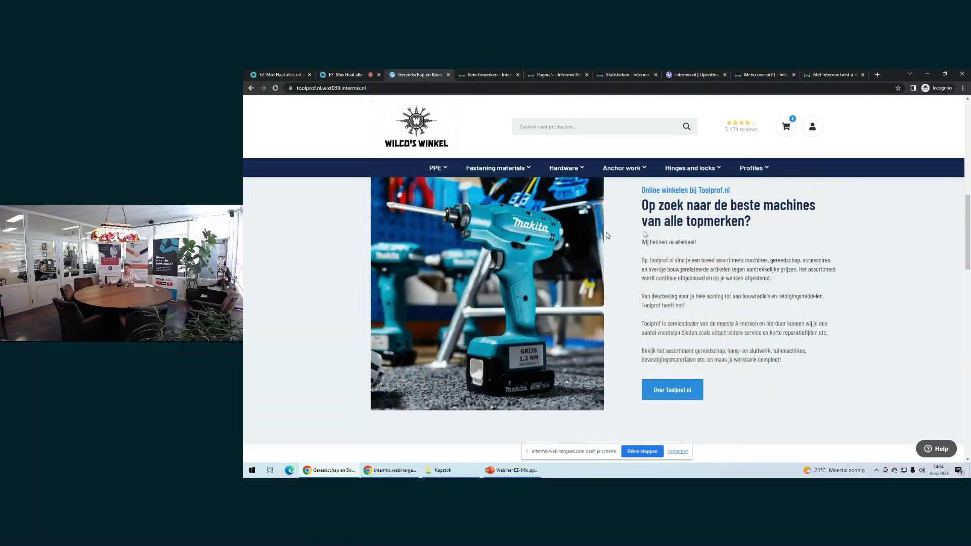
scroll(645, 233, down, 1)
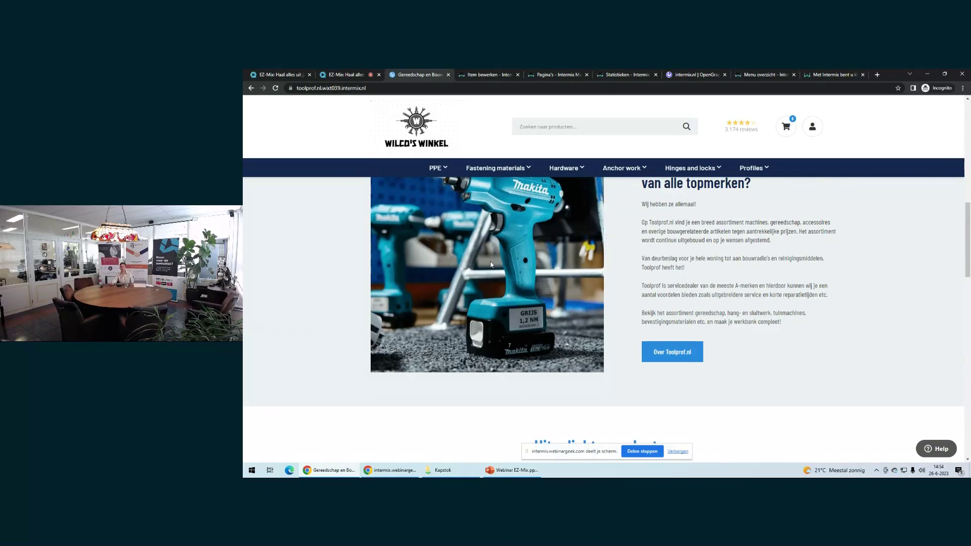
right_click(464, 265)
click(343, 269)
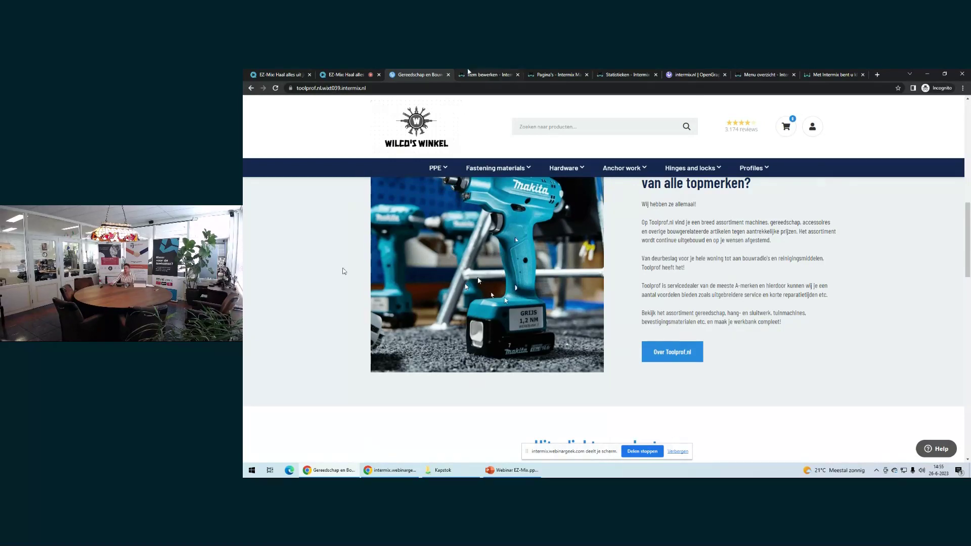
Return to the Jubileum item's file browser and upload the hikoki-accu-haakseslijpmachine image from Bureaublad into the news folder
click(532, 72)
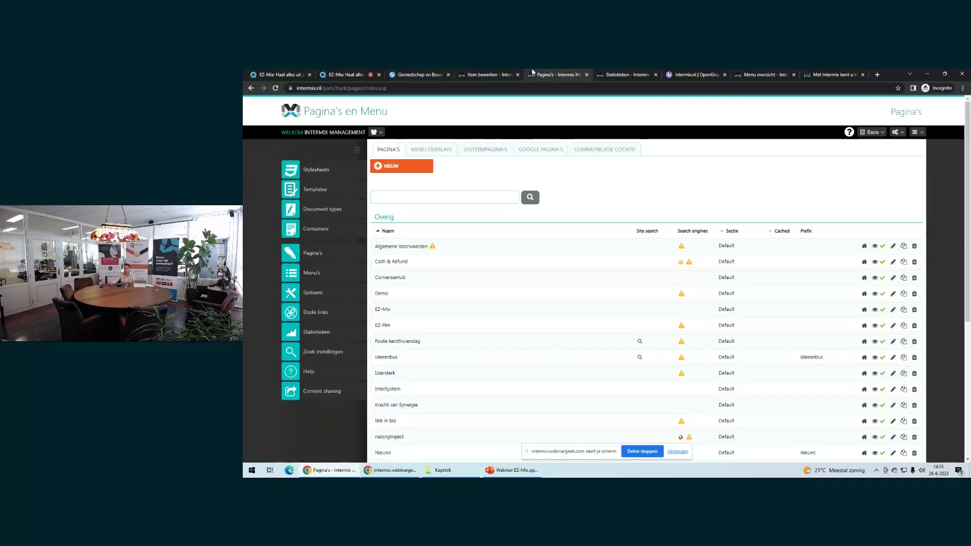
click(488, 75)
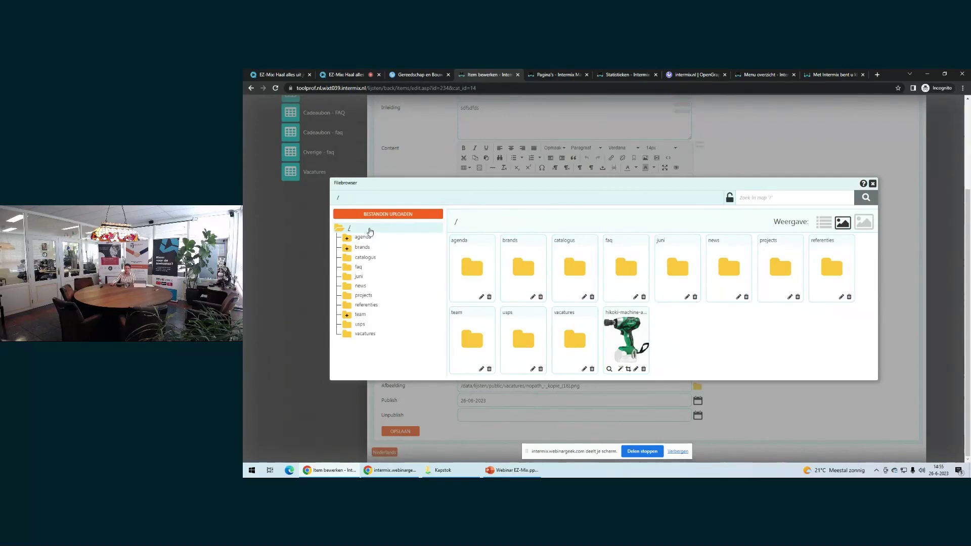
mouse_move(366, 232)
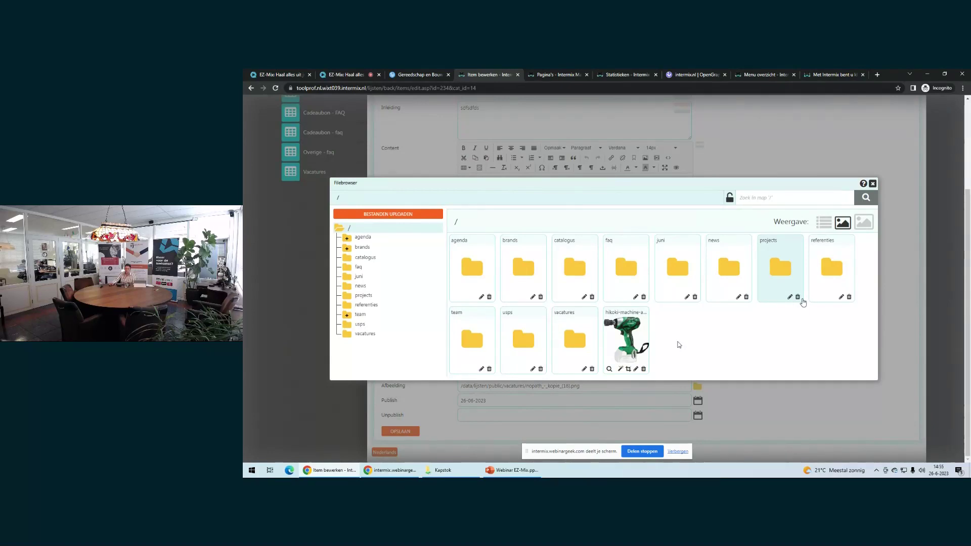
click(363, 295)
click(358, 284)
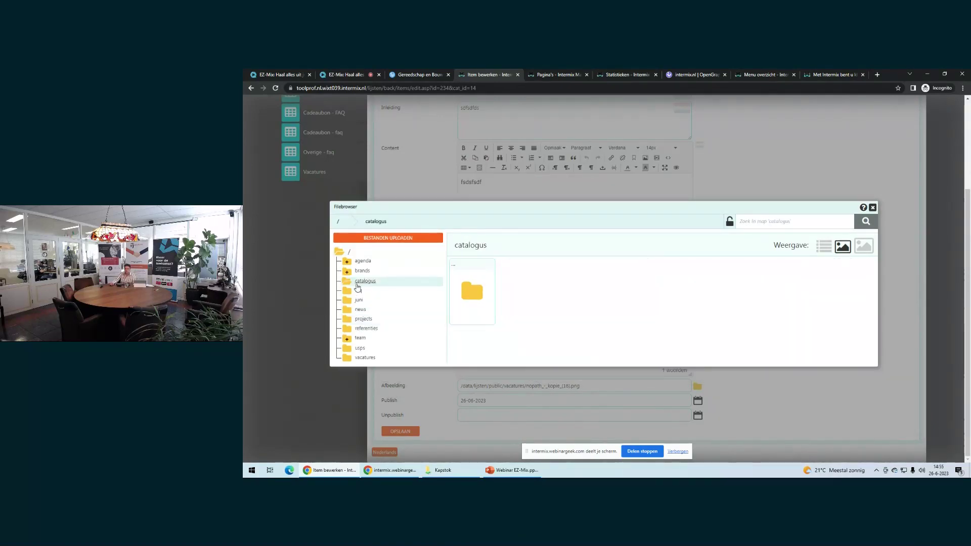
click(359, 311)
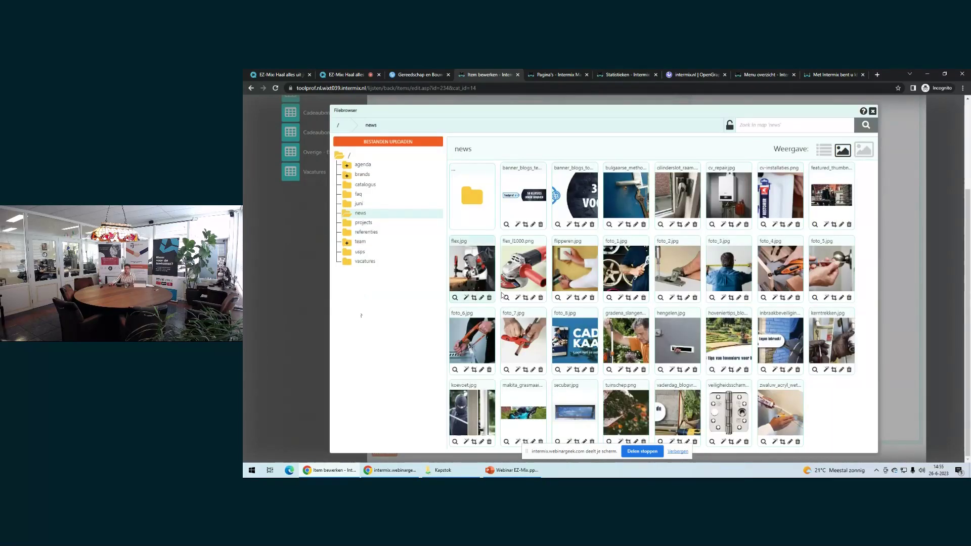
click(405, 147)
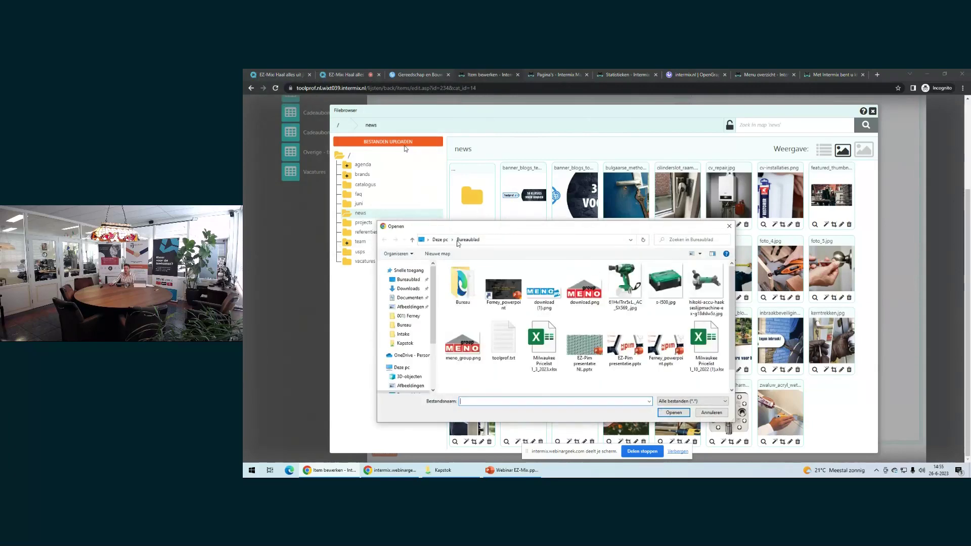
click(711, 285)
double_click(711, 285)
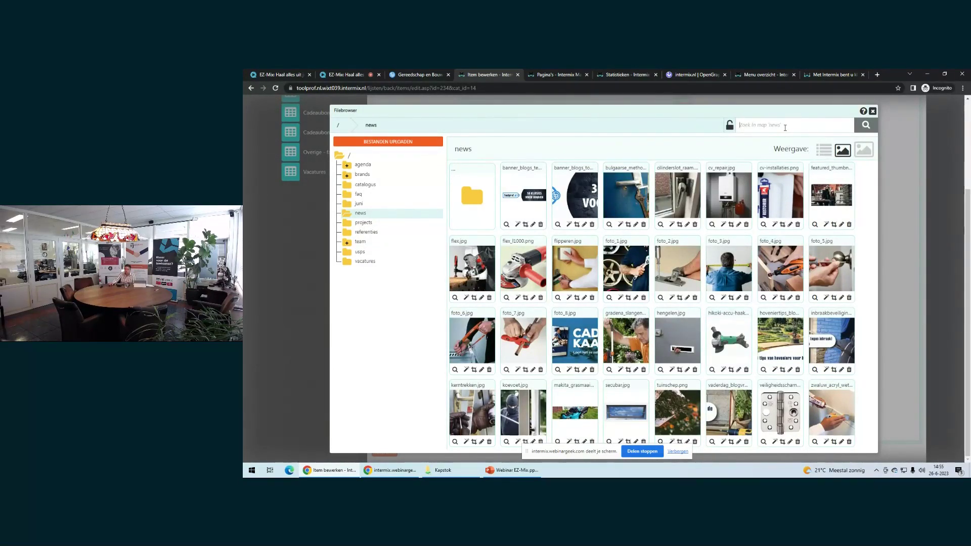
Show the news folder's files as a list sorted by date, newest first
click(824, 151)
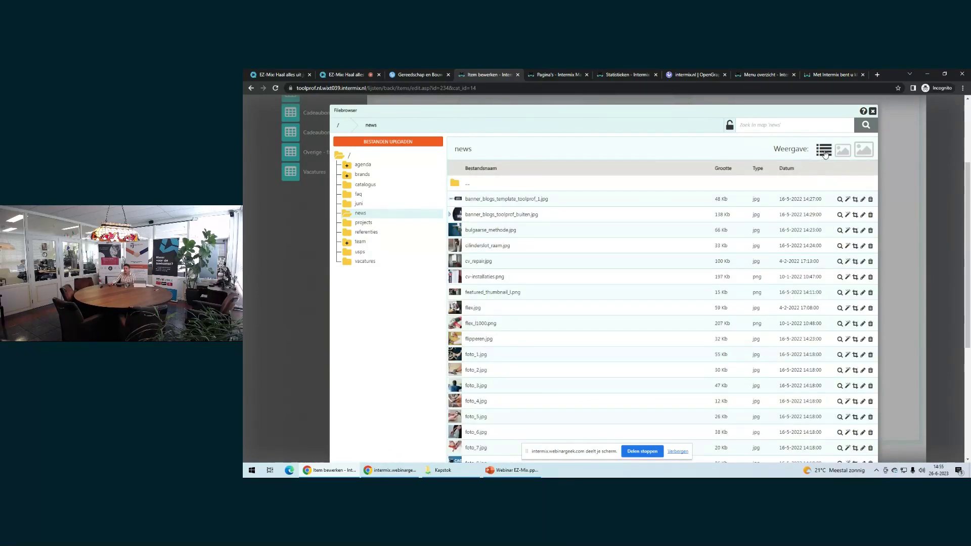
click(789, 173)
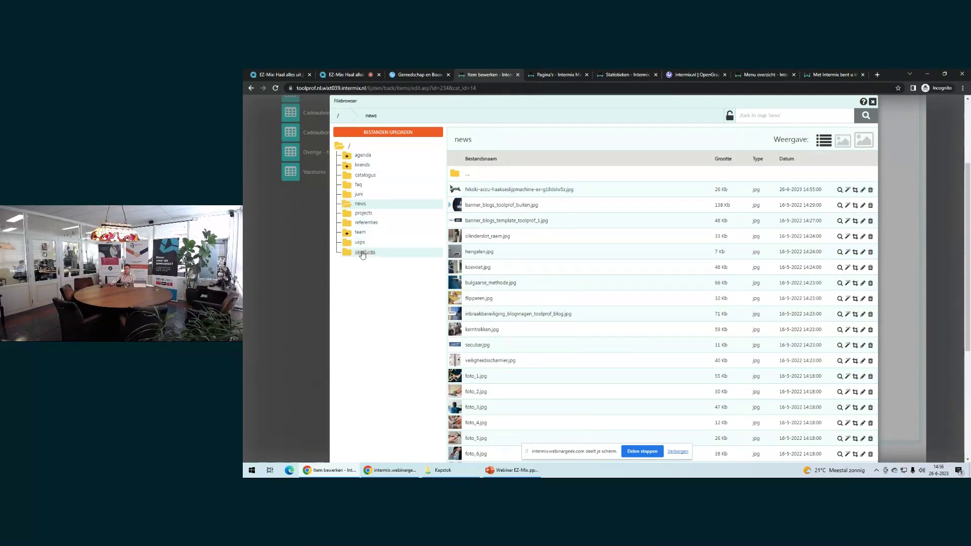
click(730, 119)
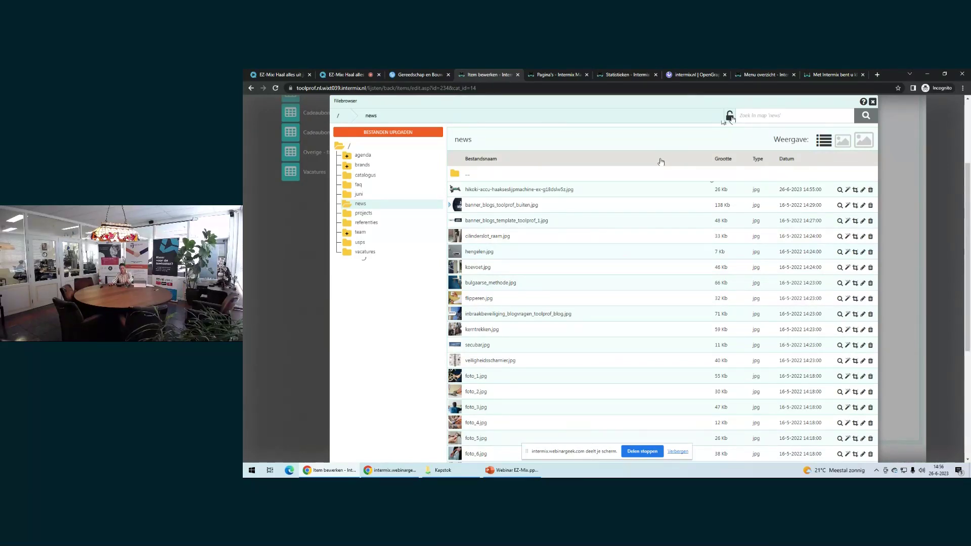
Close the file browser and view the Projecten and USPs lists
click(873, 101)
scroll(586, 341, up, 3)
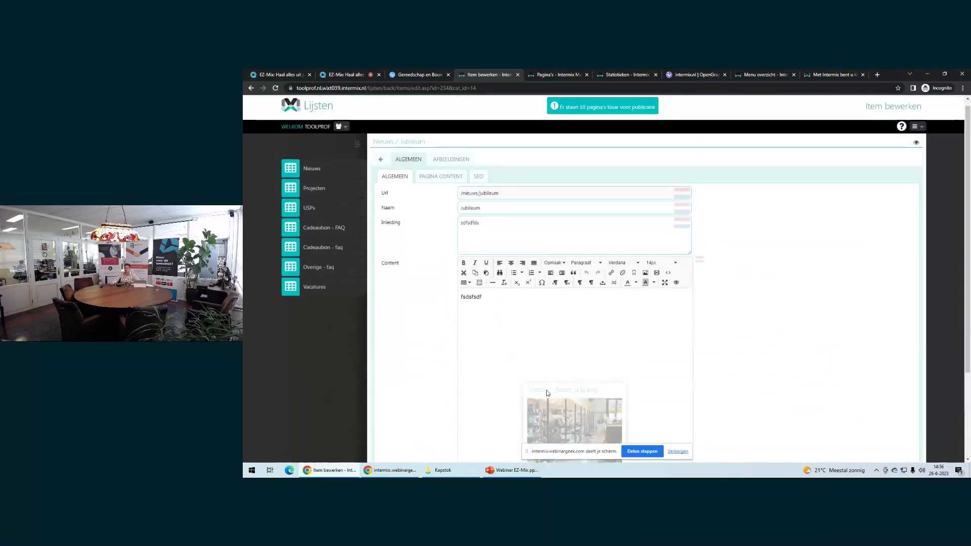
click(314, 196)
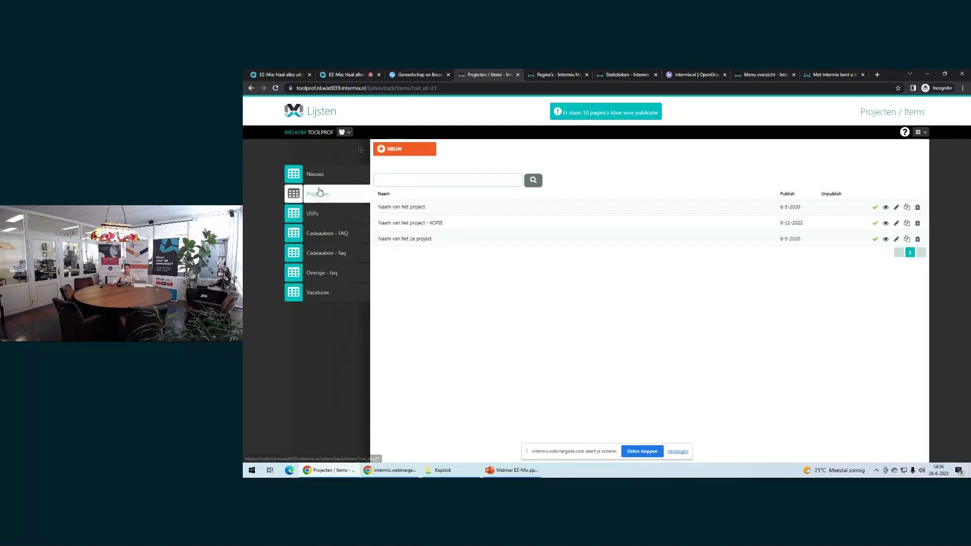
click(333, 213)
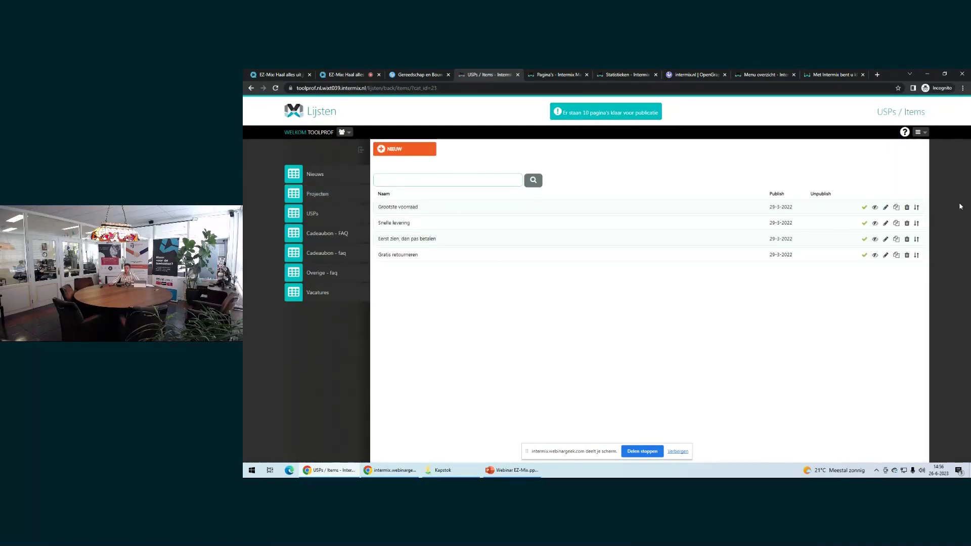
Create and save a new page named beveiligingsgesprek with document type Formulier in Pagina's en Menu
mouse_move(921, 133)
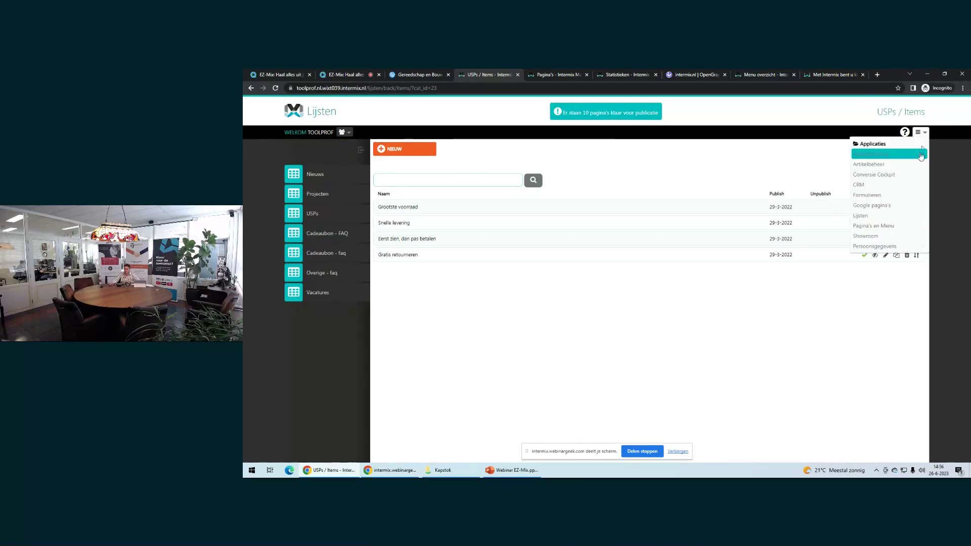
click(886, 226)
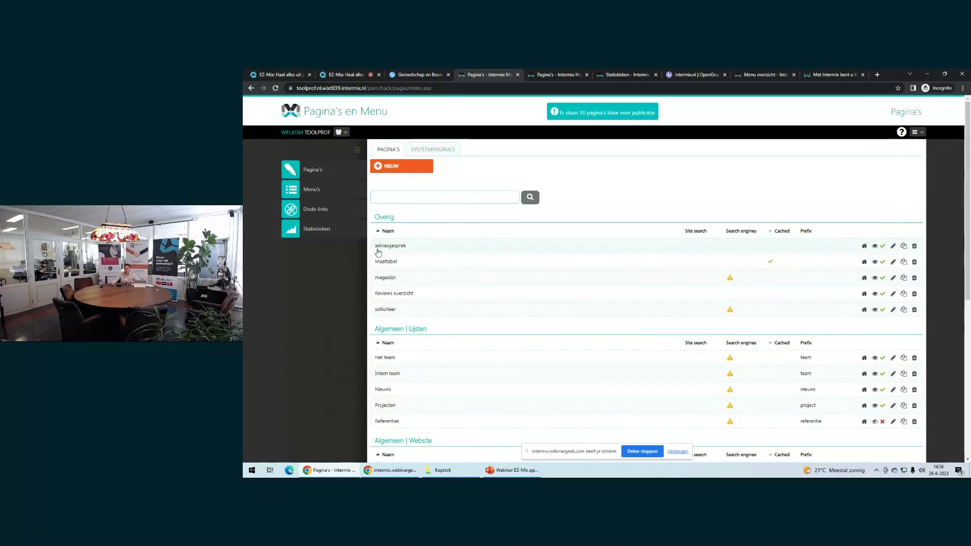
click(392, 174)
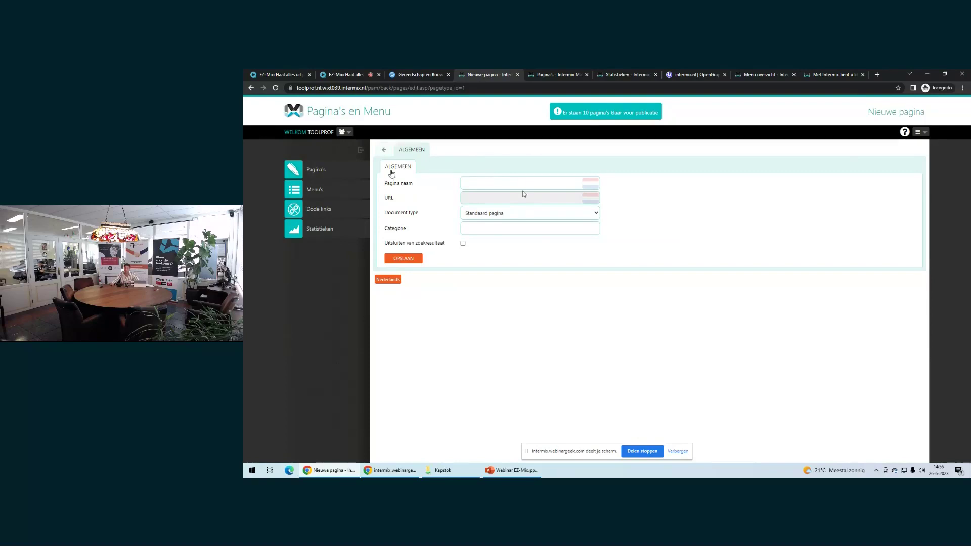
click(490, 216)
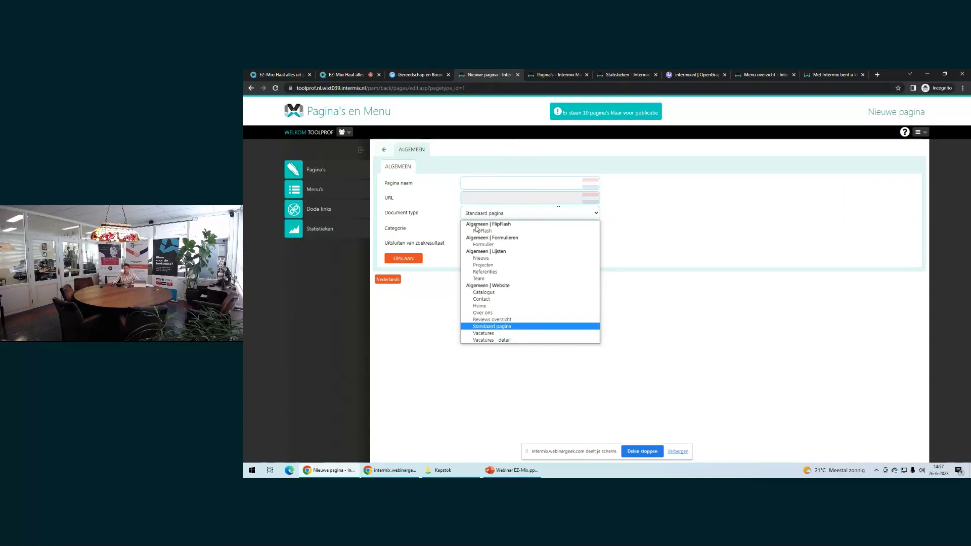
click(478, 244)
click(476, 183)
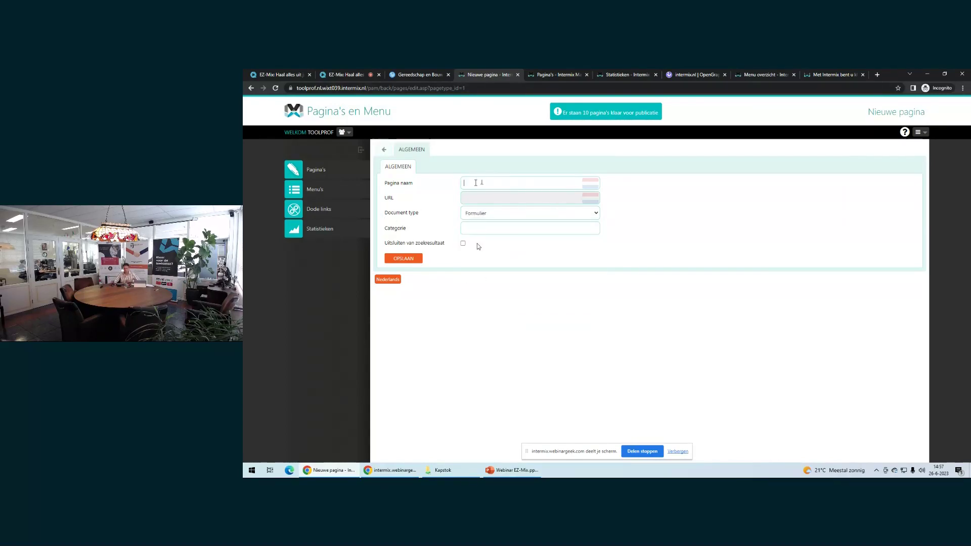
text(beveil)
text(igingsgesprek)
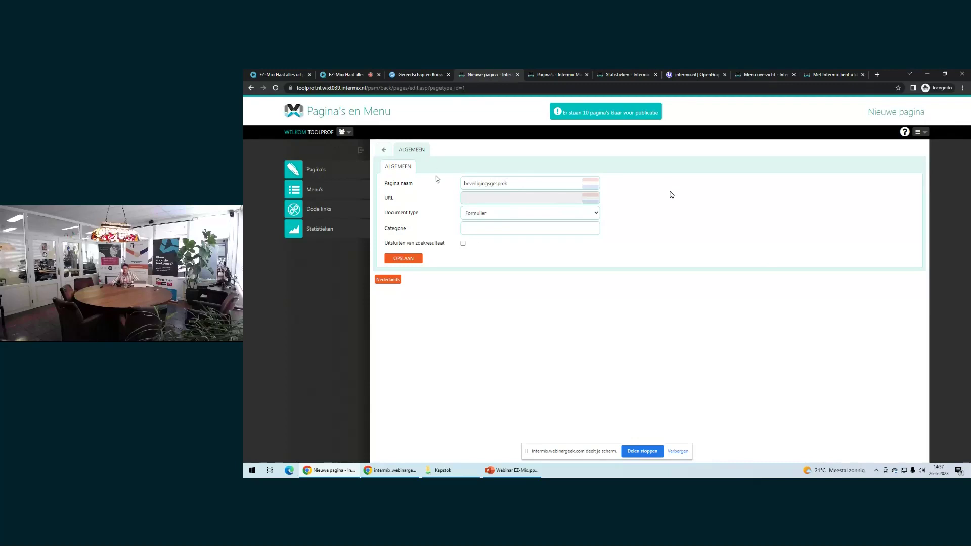
click(419, 263)
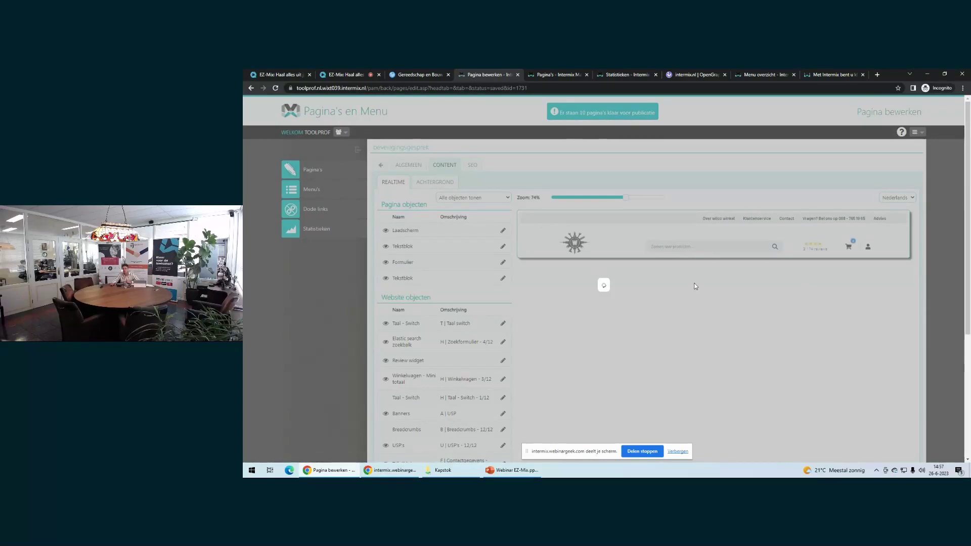
Check which forms can be chosen for the new page's form object, and close its settings without changing anything
scroll(688, 283, down, 3)
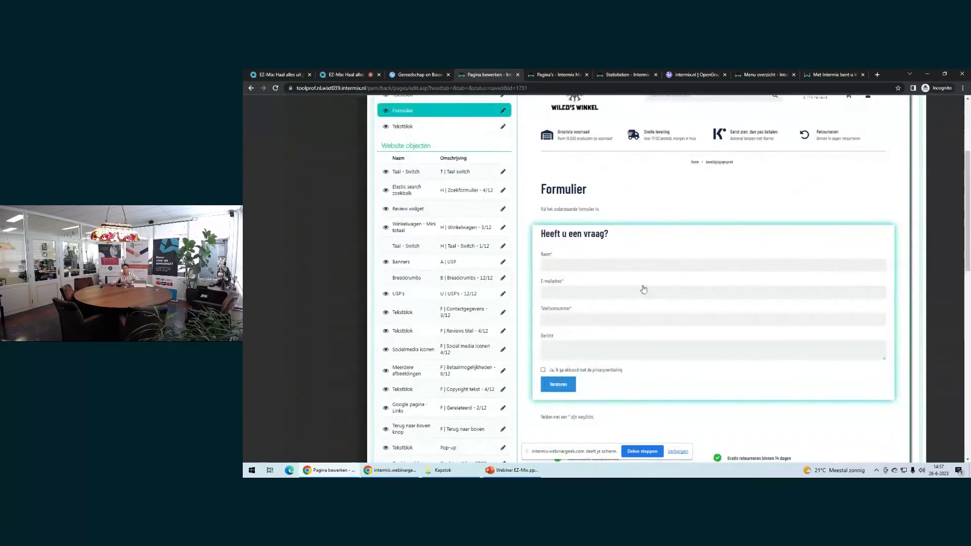
click(642, 287)
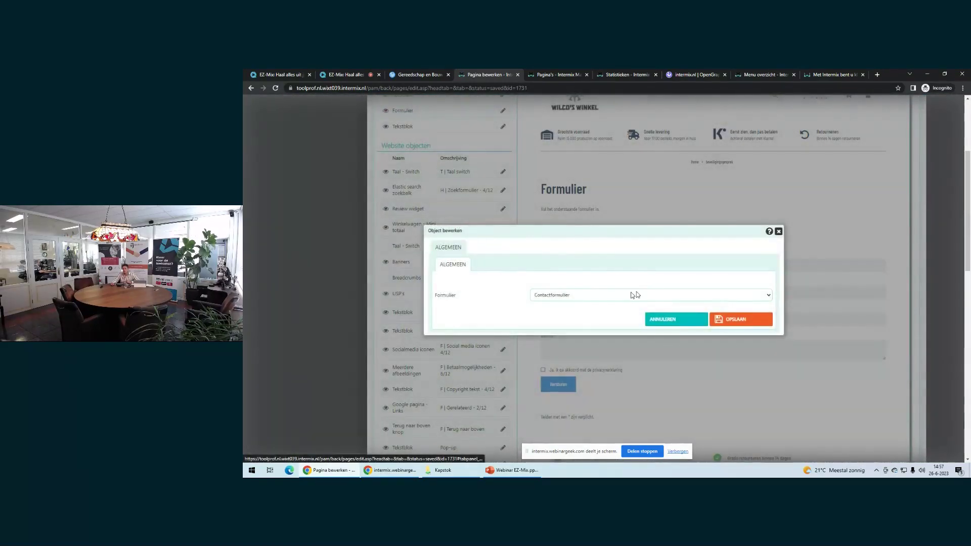
click(632, 295)
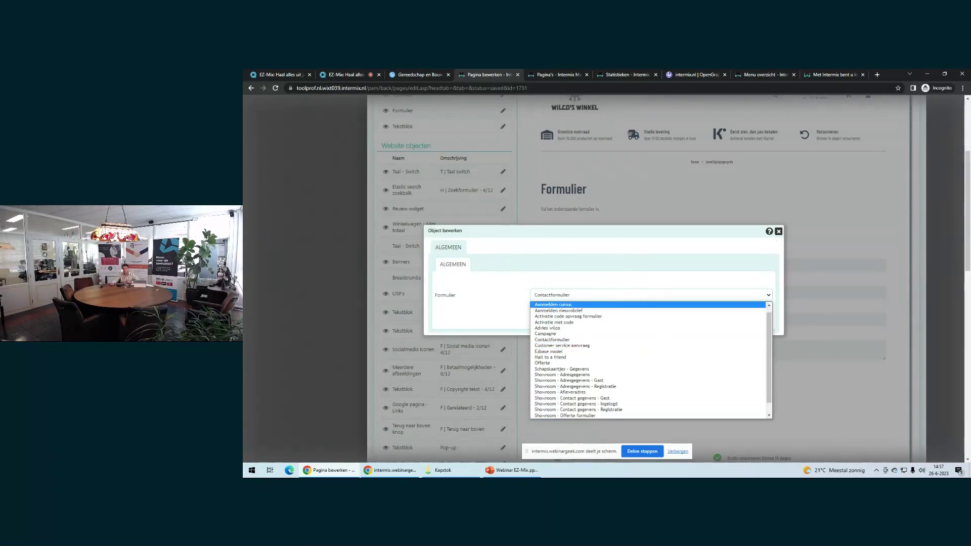
click(778, 231)
click(778, 232)
scroll(787, 270, up, 3)
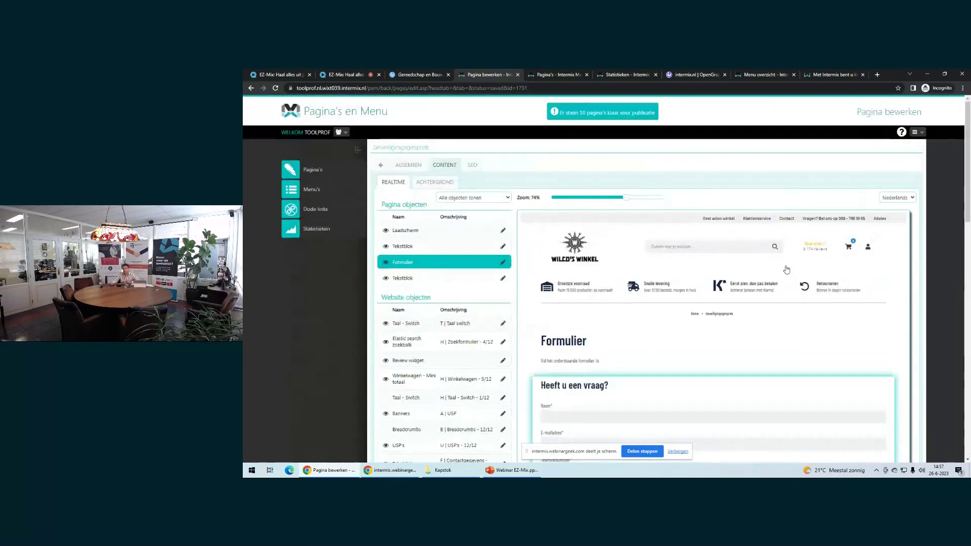
Start a new form in the Formulieren application, named Beveiligingsaanvragen, with Verzenden as the send button text
click(917, 132)
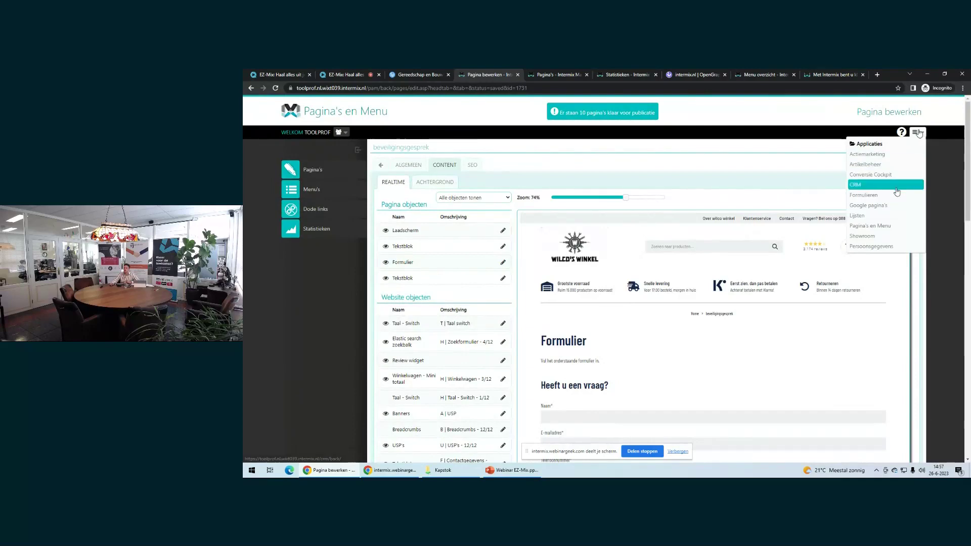
click(921, 133)
click(922, 134)
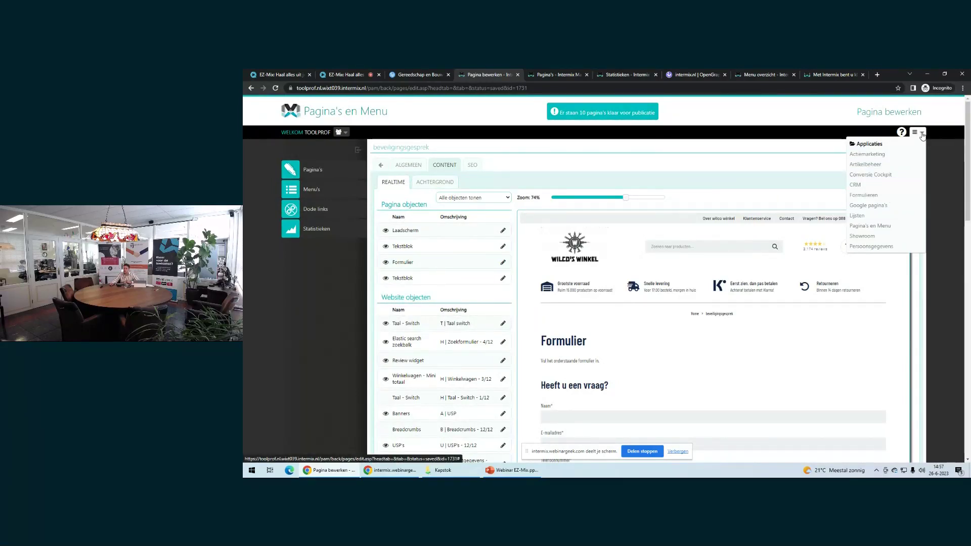
click(888, 195)
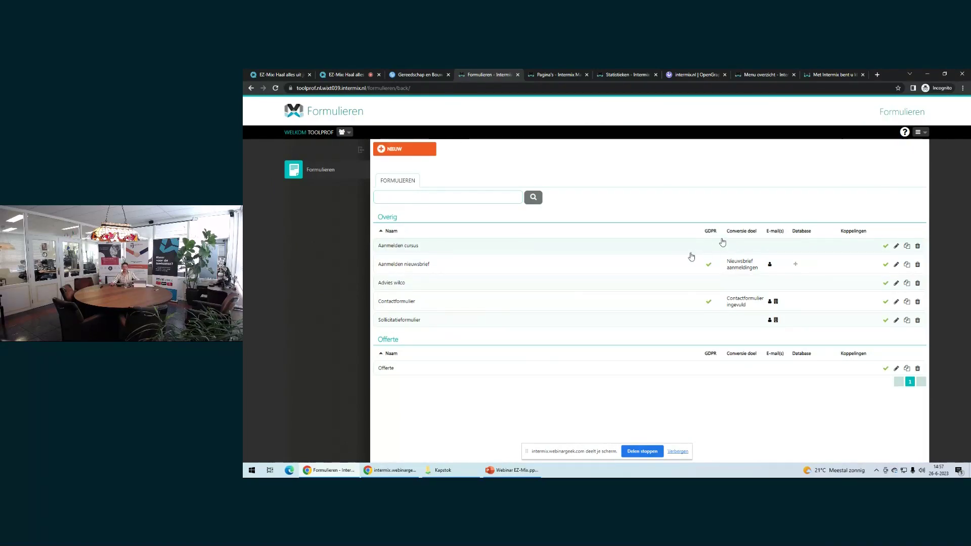
click(405, 149)
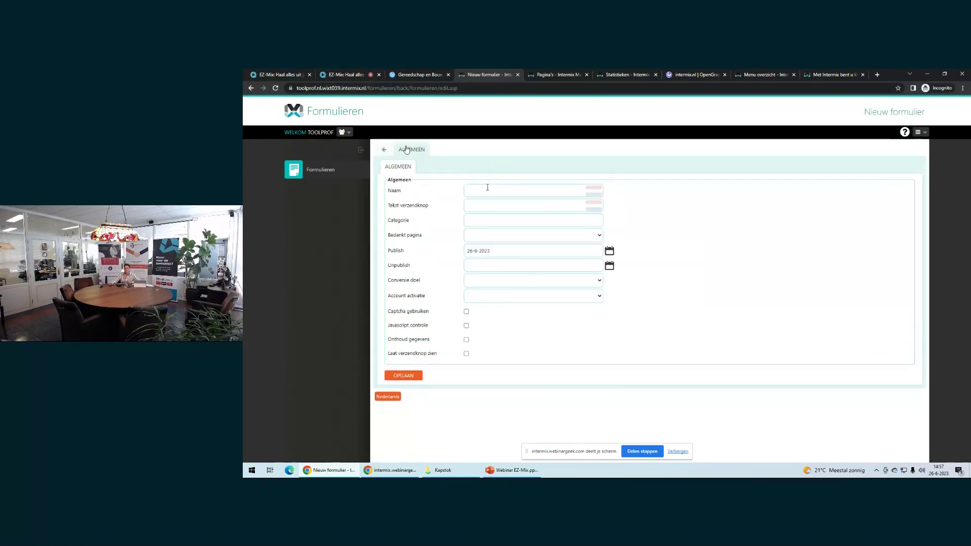
text(Beveiligingsaanvragen)
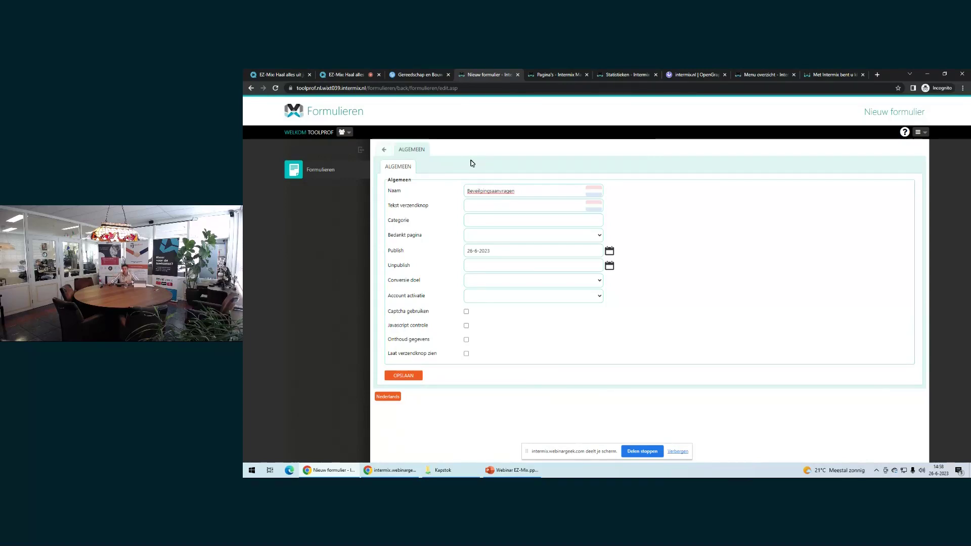
click(488, 204)
text(Verzenden)
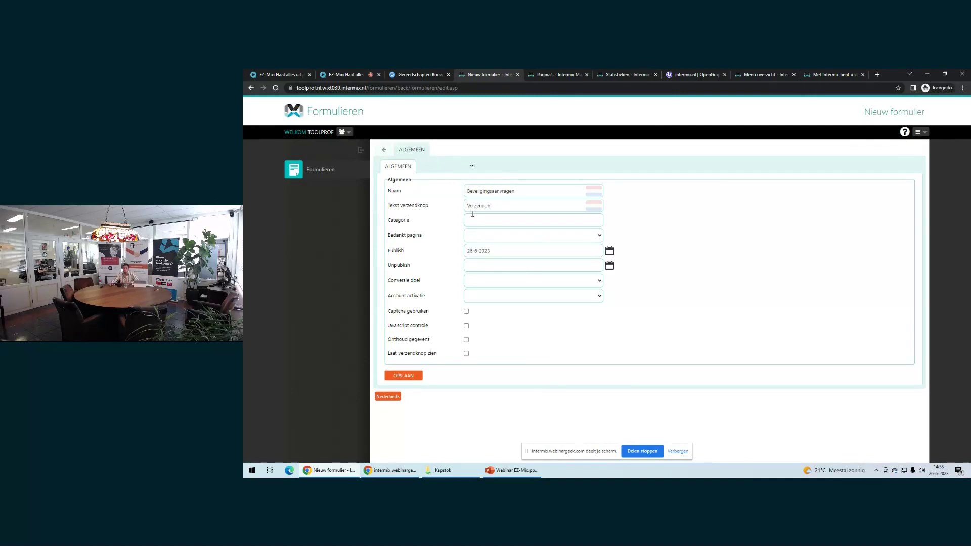
Leave the form's thank-you page empty, enable the option to show the send button, and save the form
click(478, 234)
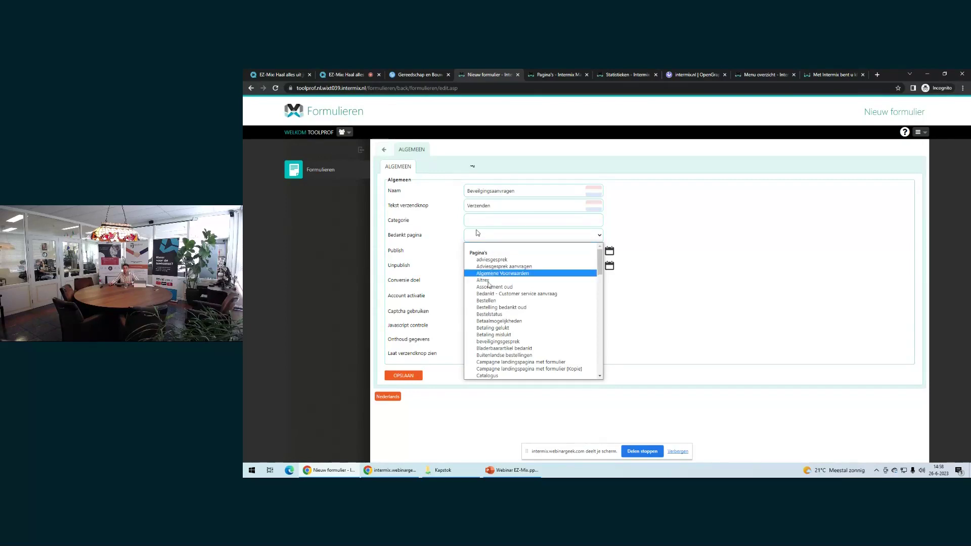
click(657, 225)
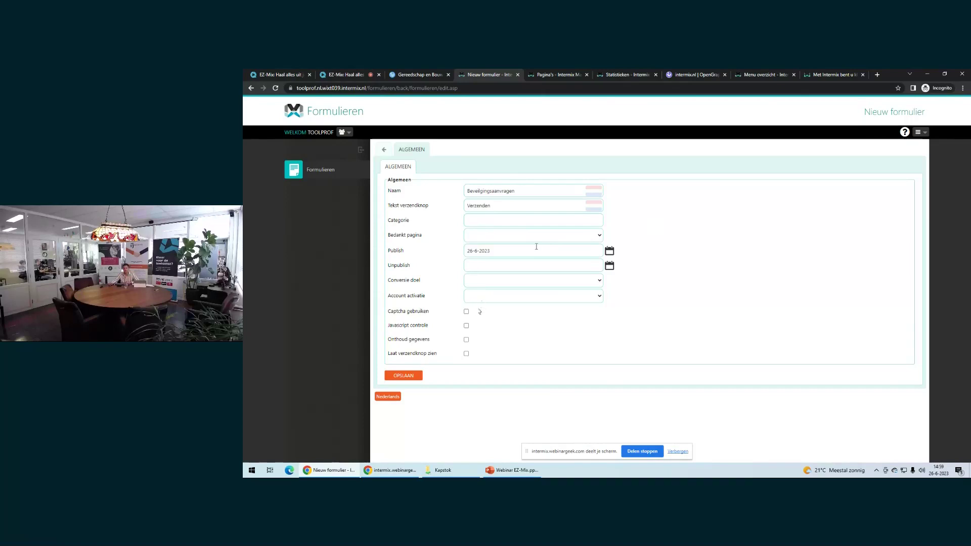
click(466, 355)
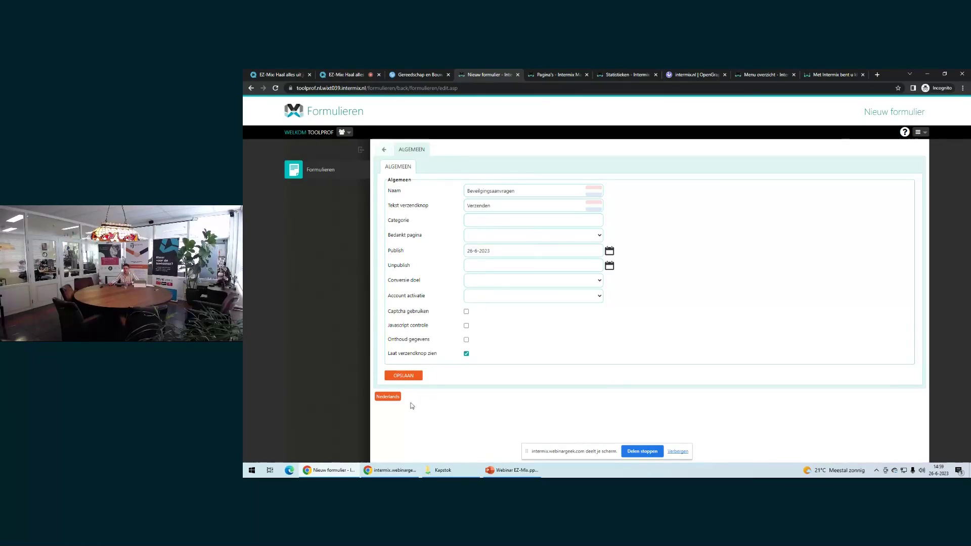
click(412, 380)
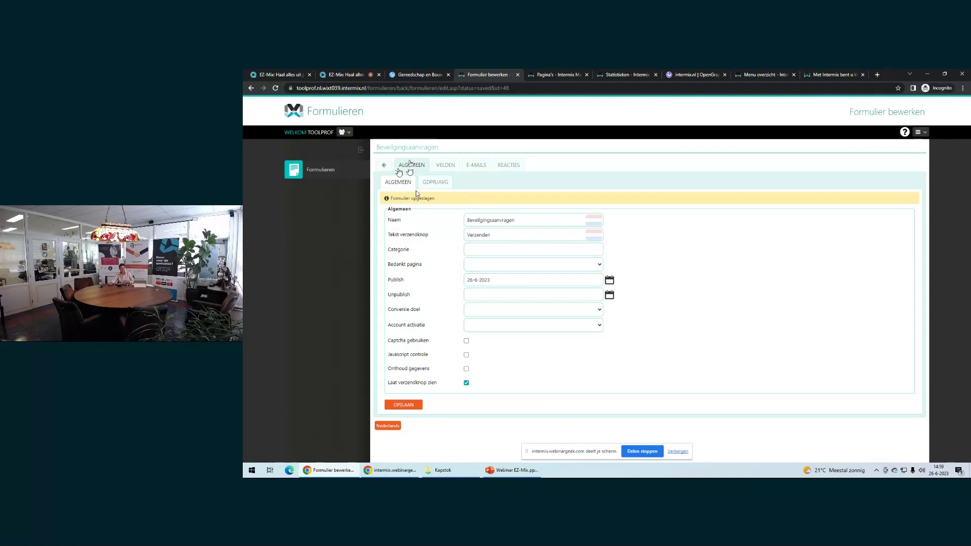
Add a Tekstveld field to the Beveiligingsaanvragen form with the label Naam and field name naam, and save it
click(443, 171)
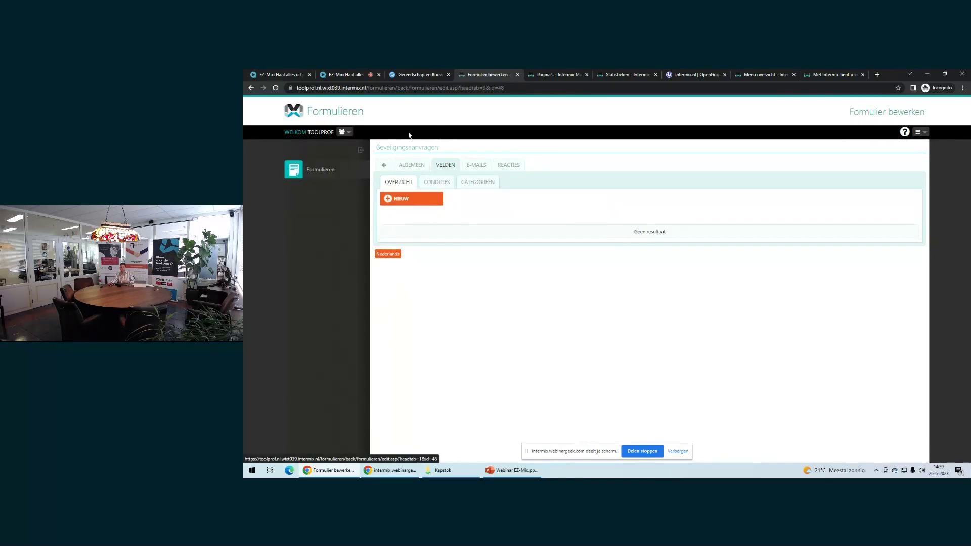
click(420, 202)
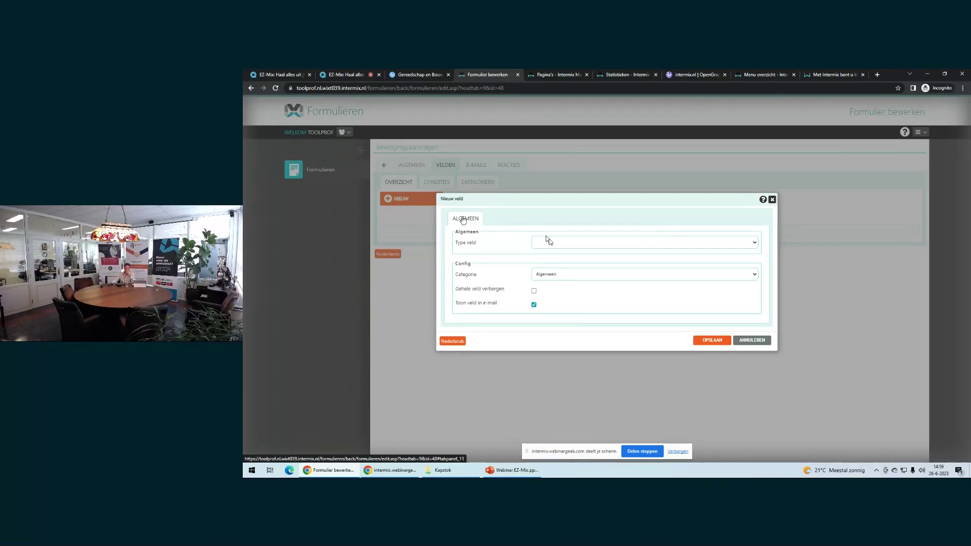
click(581, 243)
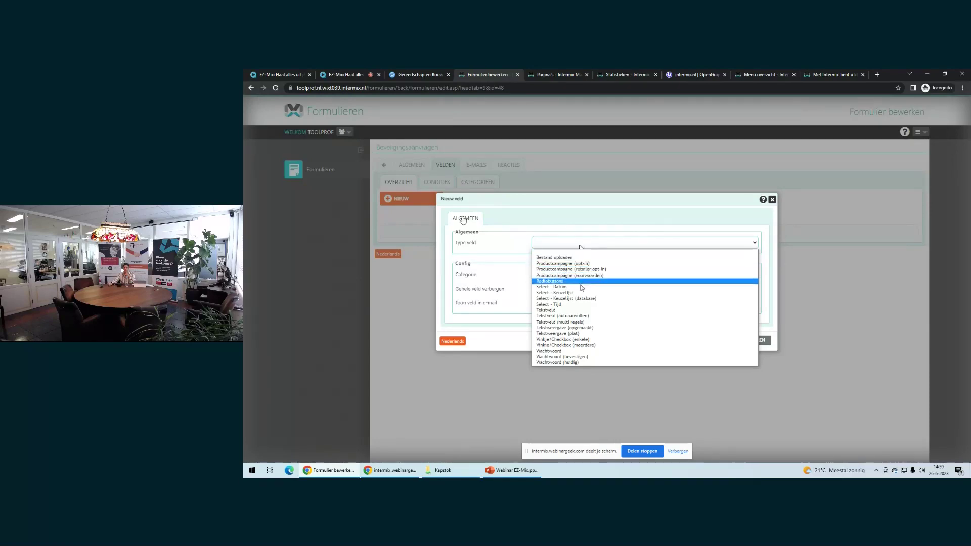
click(583, 310)
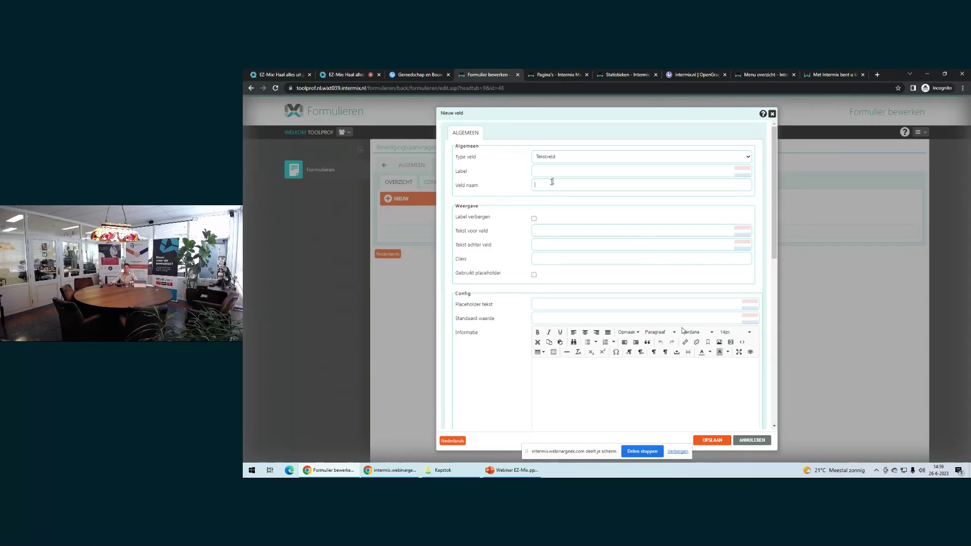
text(Naam)
click(542, 172)
text(Naam)
scroll(646, 384, down, 8)
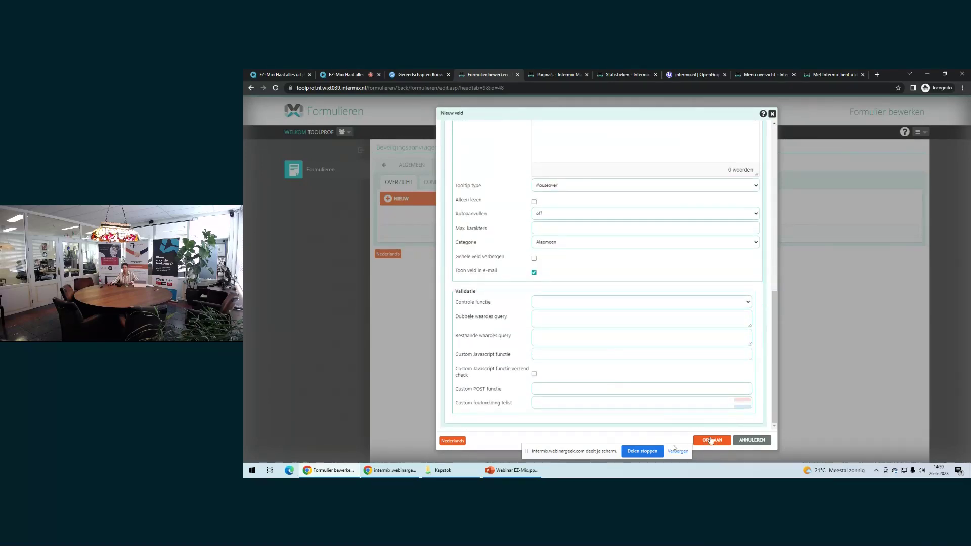
click(713, 440)
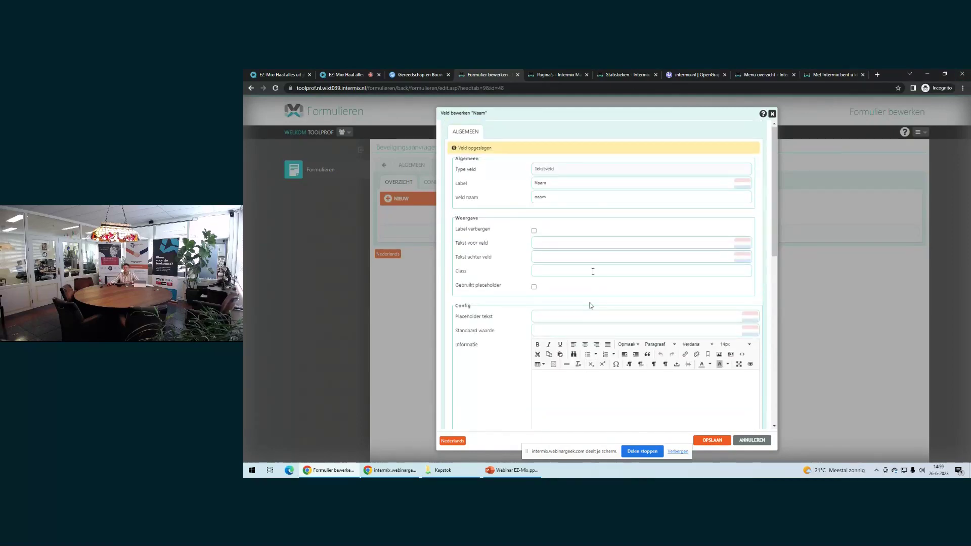
click(772, 113)
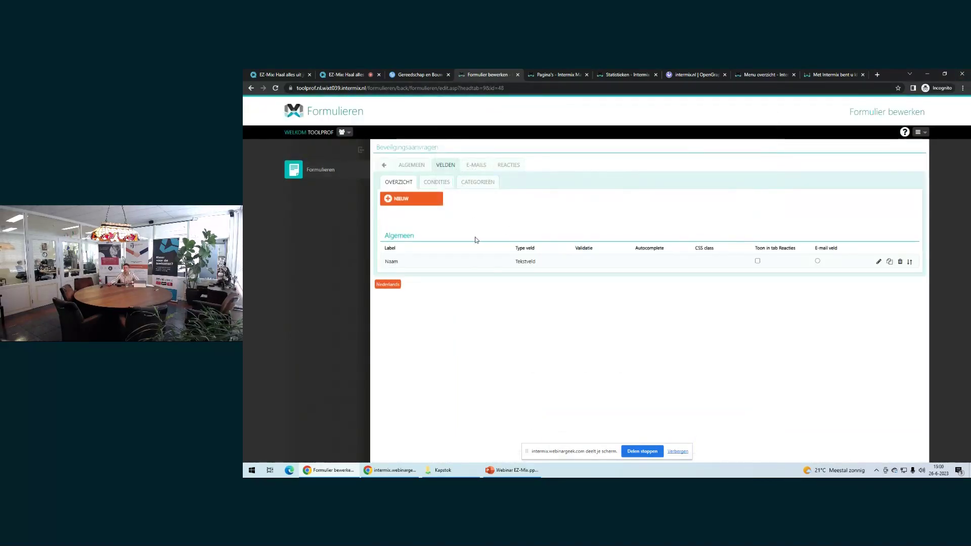
Add a Tekstveld field to the form with the label Uw vraag and field name uw_vraag, and save it
click(435, 204)
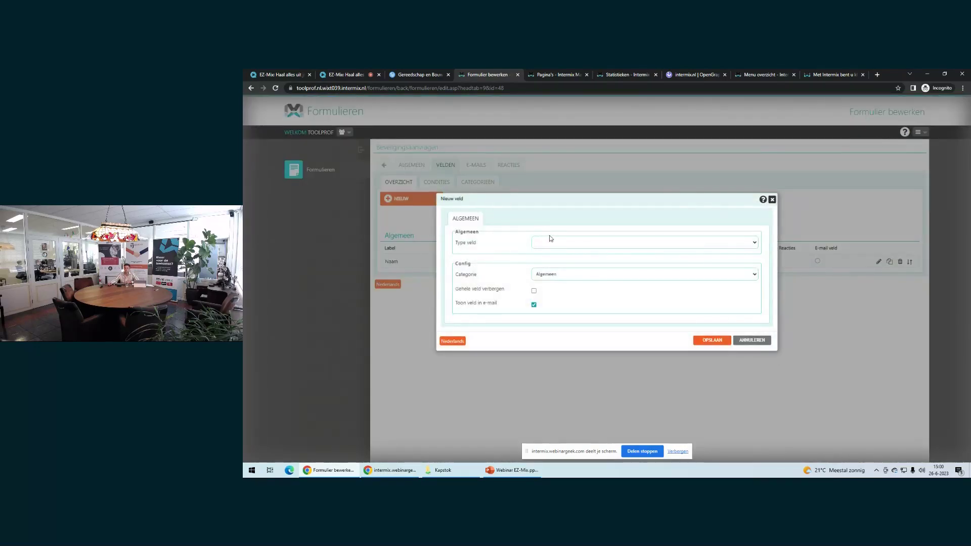
click(557, 244)
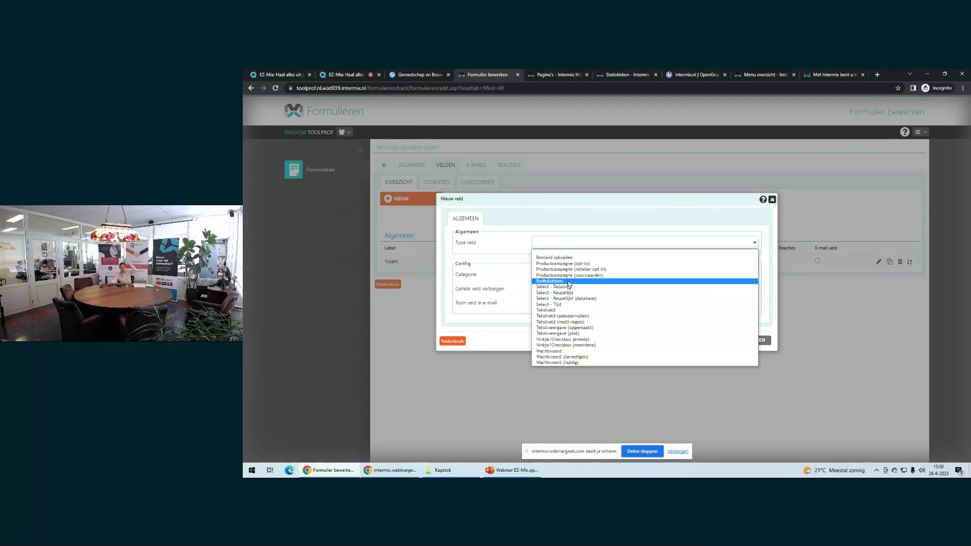
click(566, 311)
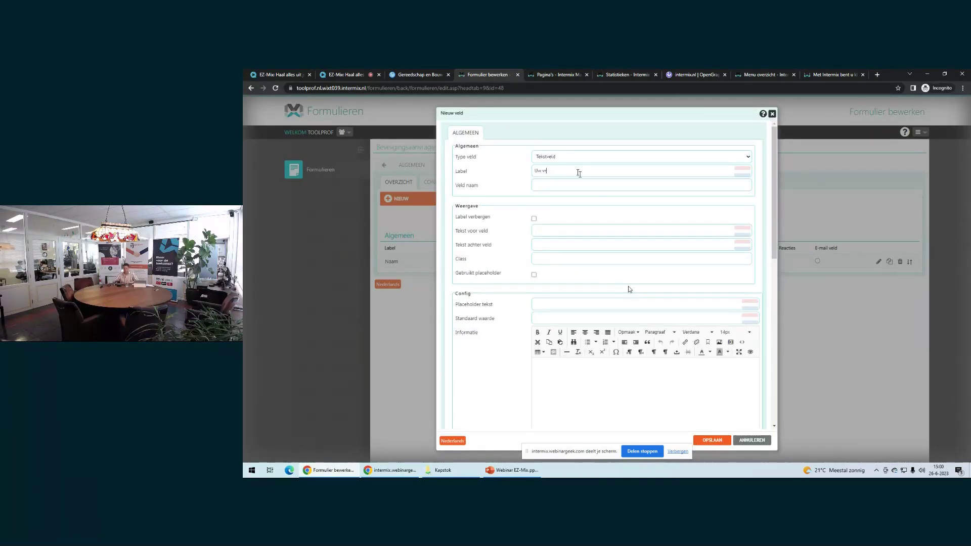
text(aag)
click(548, 186)
click(727, 442)
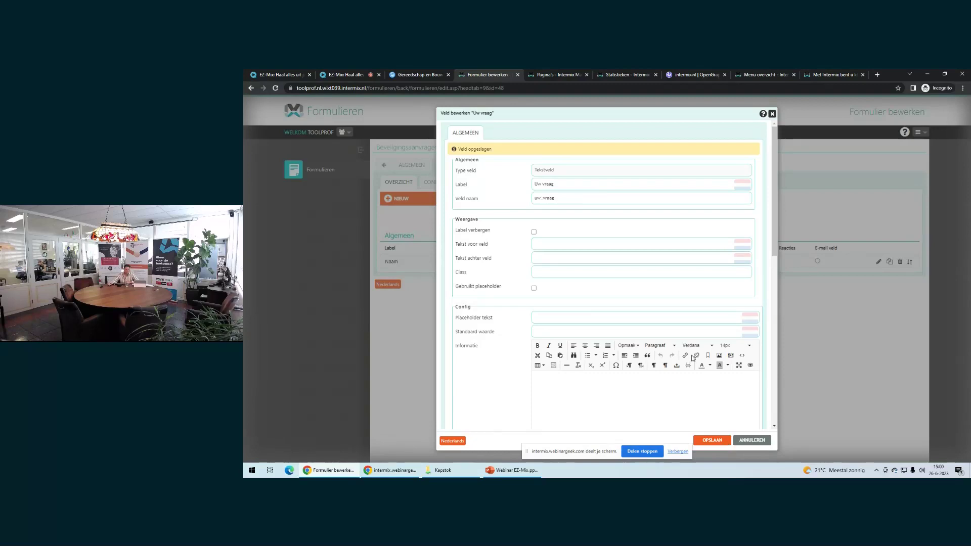
scroll(535, 212, down, 1)
scroll(534, 212, up, 1)
click(772, 114)
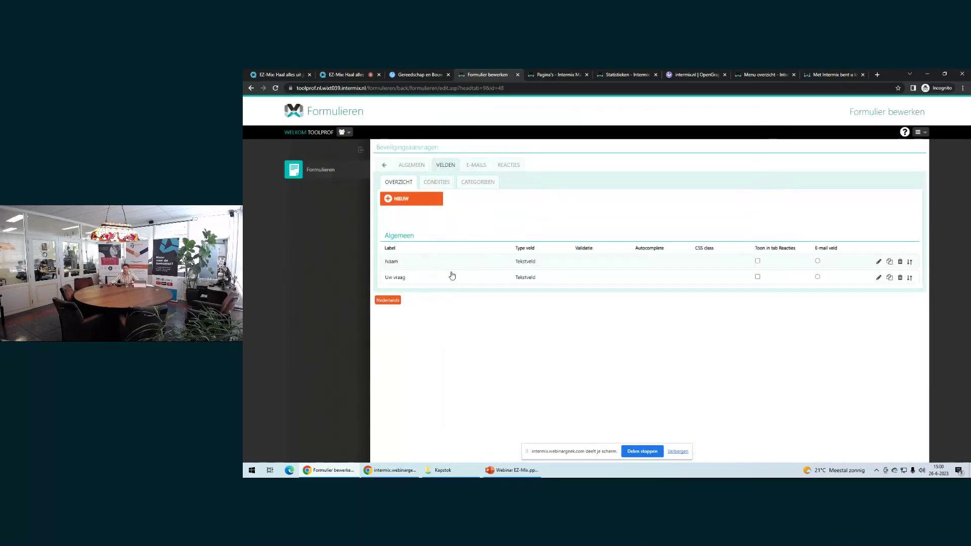
Add another Tekstveld field to the form with tgelefoon as label and field name, and save it
click(429, 200)
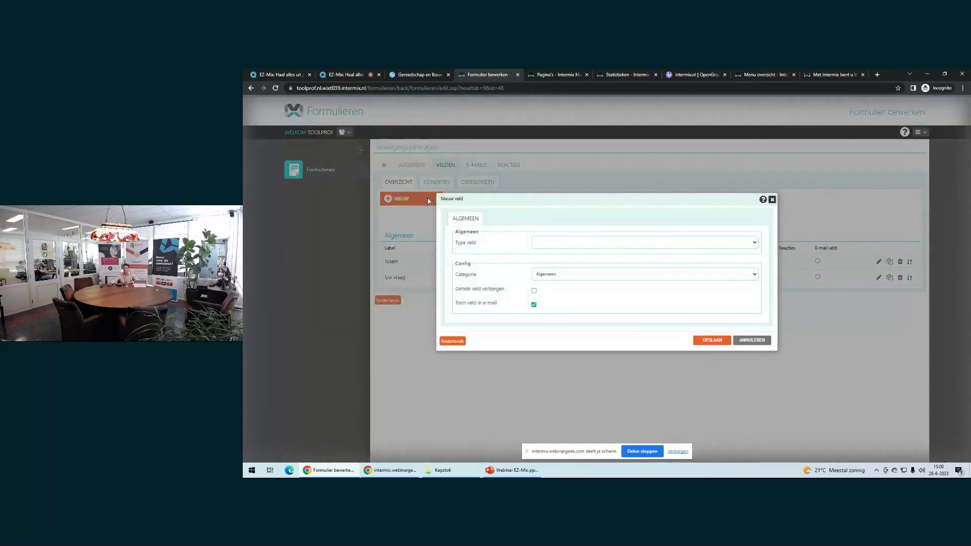
click(567, 244)
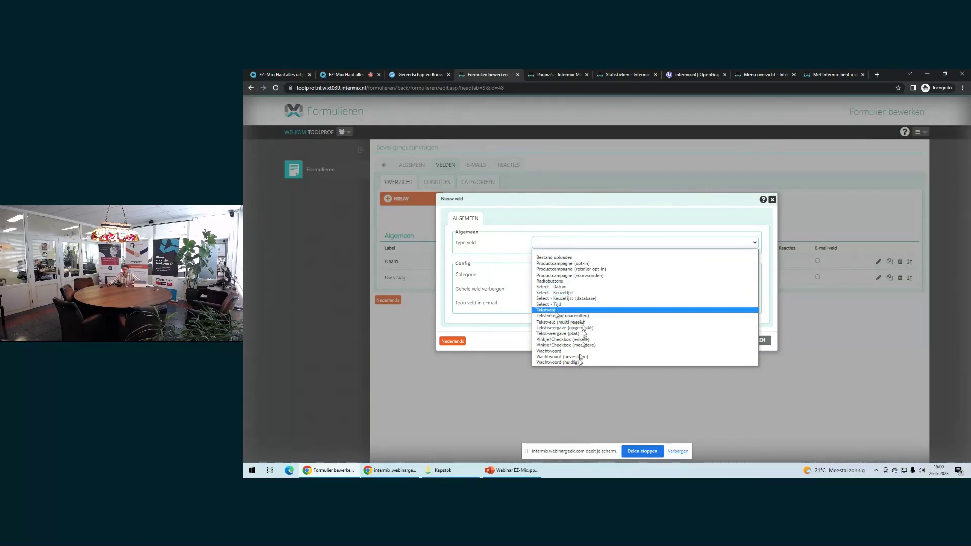
click(556, 310)
click(549, 172)
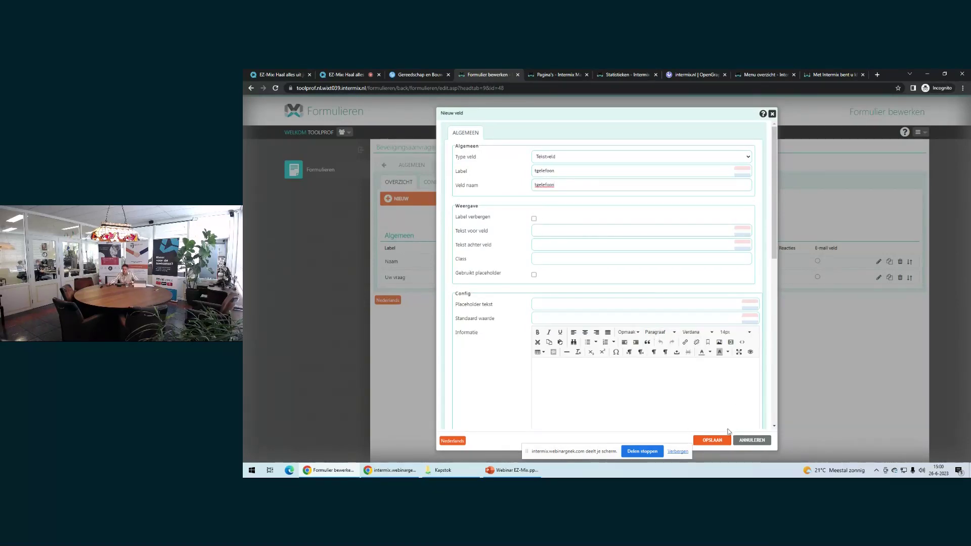
click(714, 441)
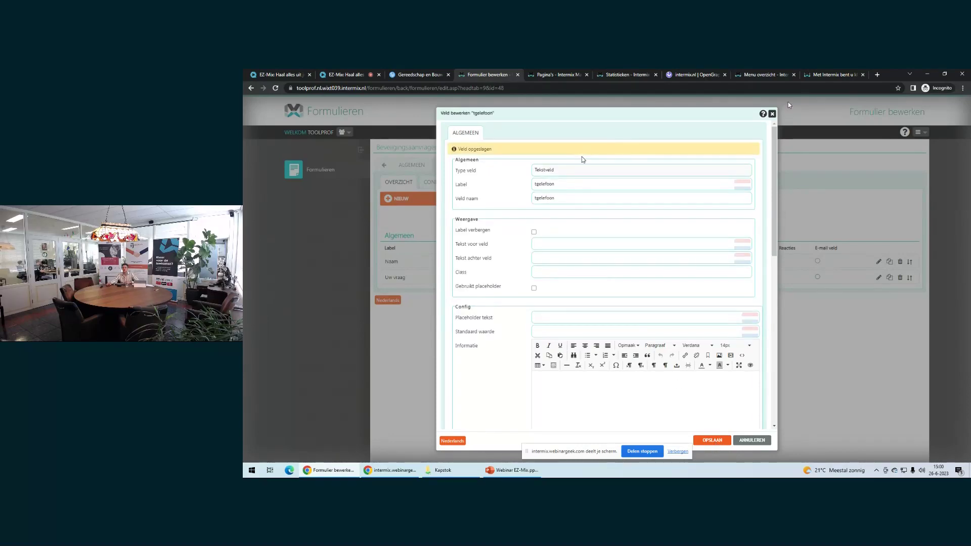
click(773, 115)
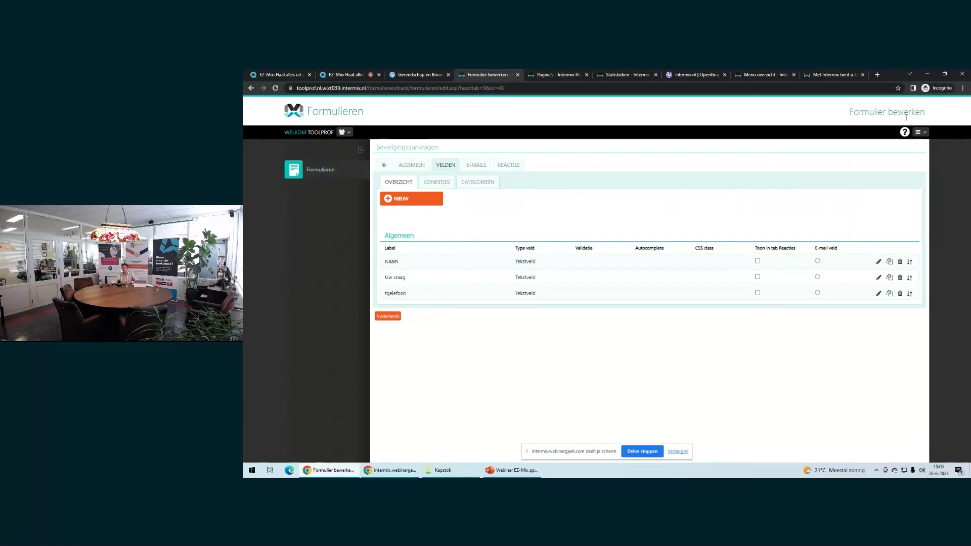
In Pagina's en Menu, set the form object on the adviesgesprek page to the Beveiligingsaanvragen form and save it
click(918, 132)
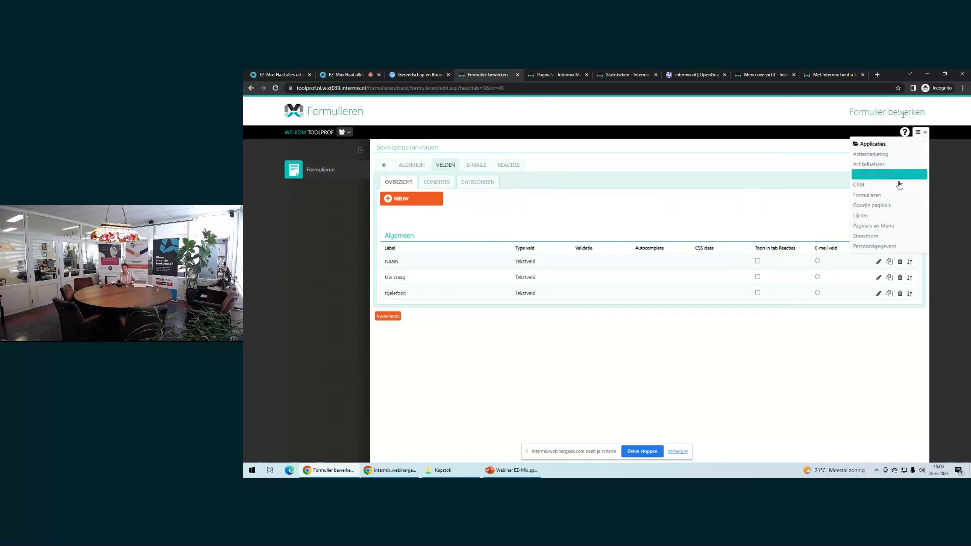
click(873, 226)
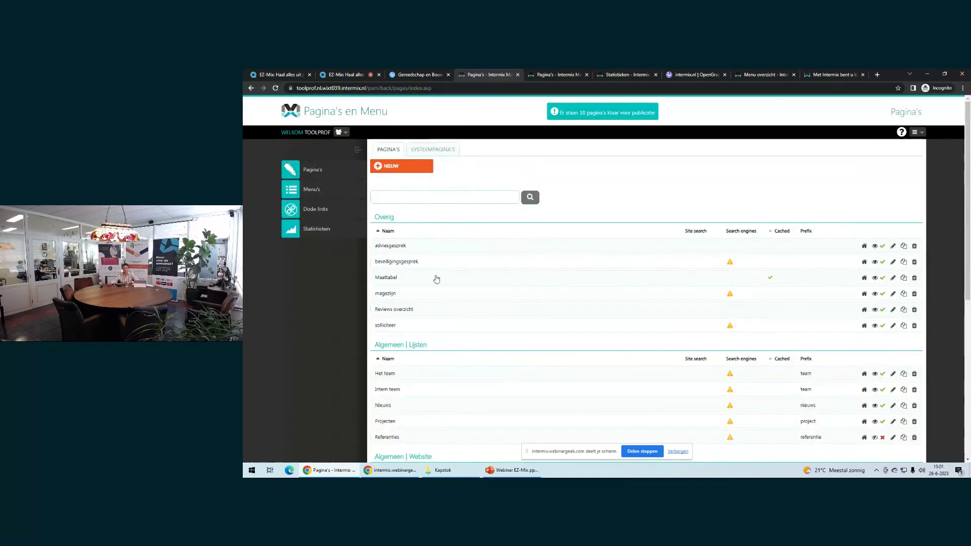
click(397, 247)
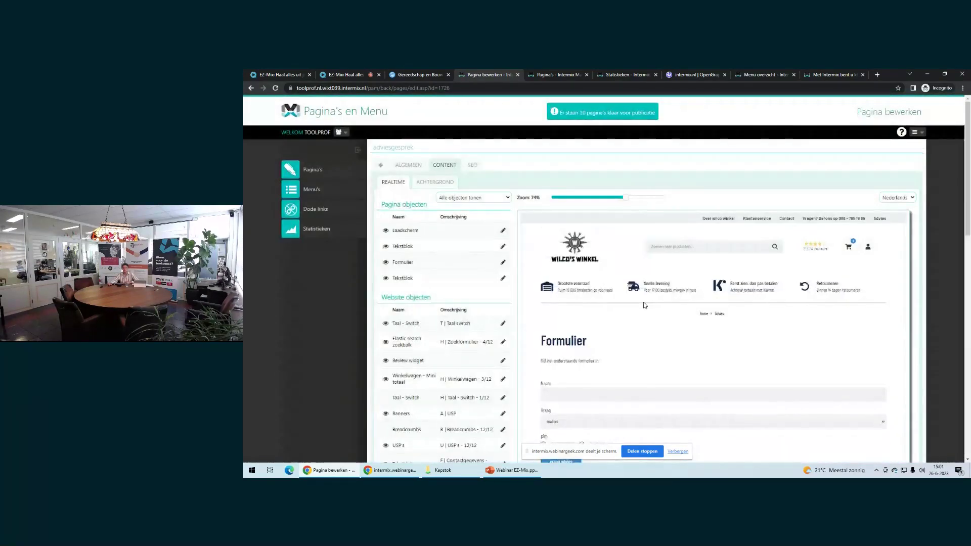
scroll(628, 298, down, 3)
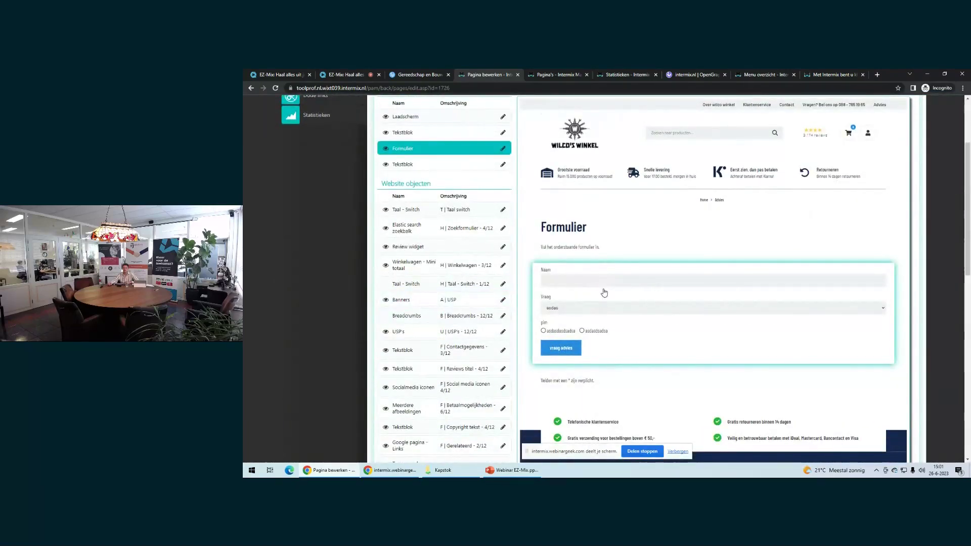
click(604, 283)
click(599, 295)
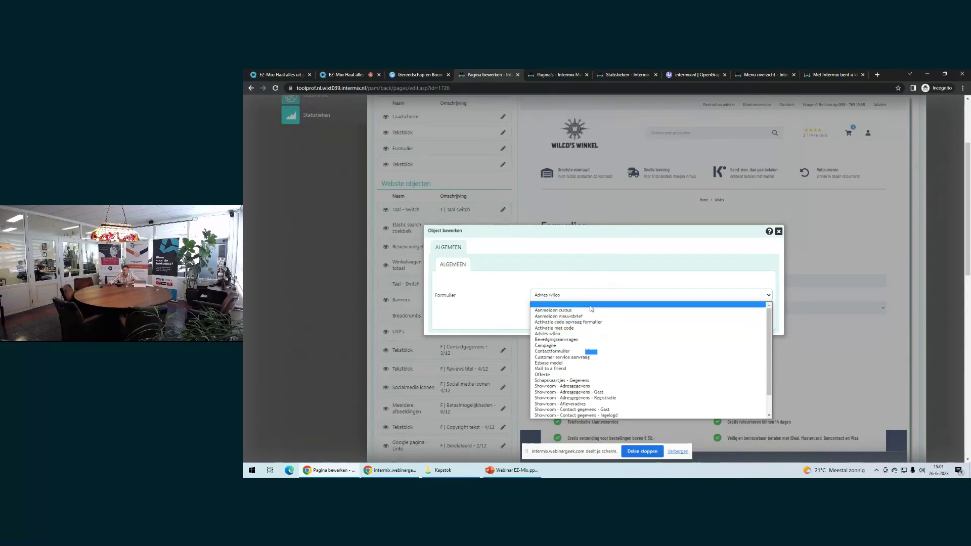
click(590, 340)
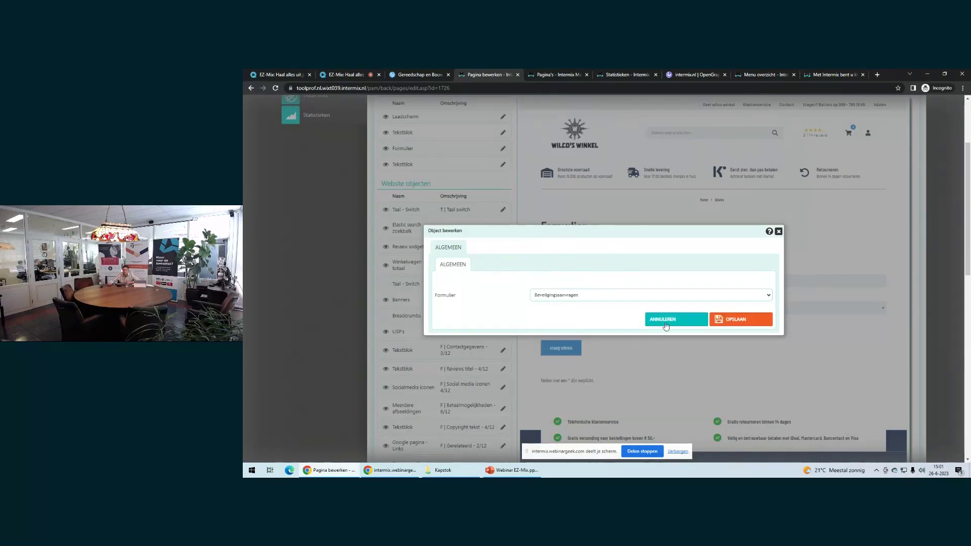
click(750, 319)
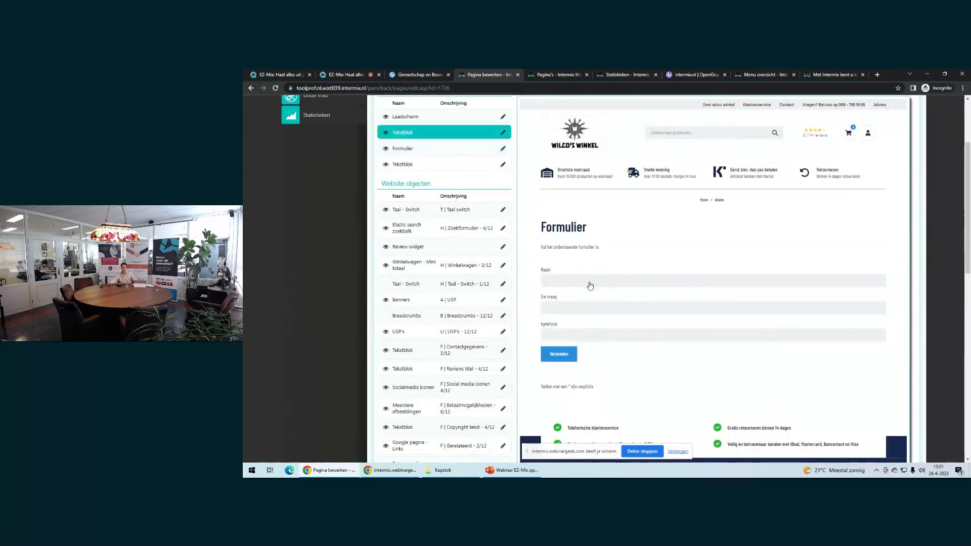
Review the Contactformulier's e-mail settings for the customer and the website owner in Formulieren, and return to the forms overview
scroll(588, 282, up, 3)
click(913, 133)
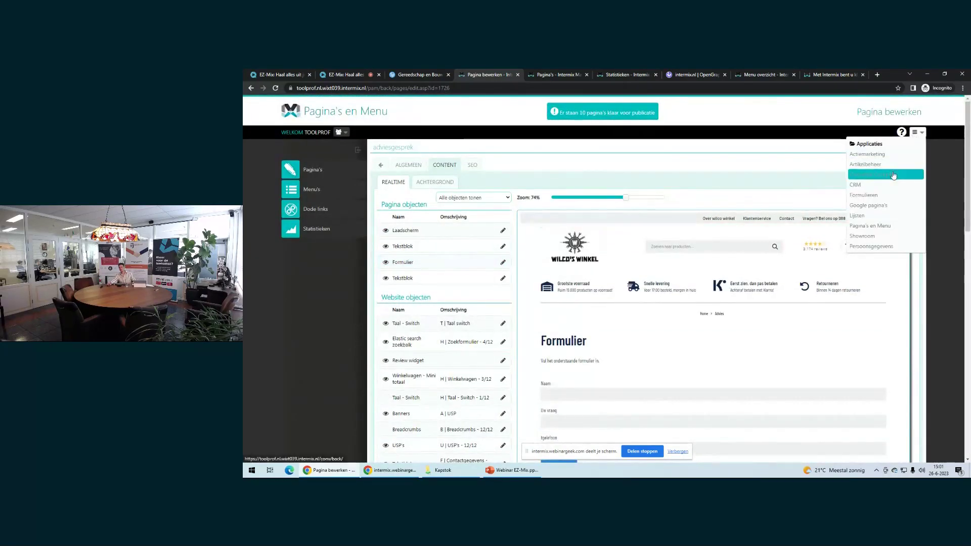
click(878, 197)
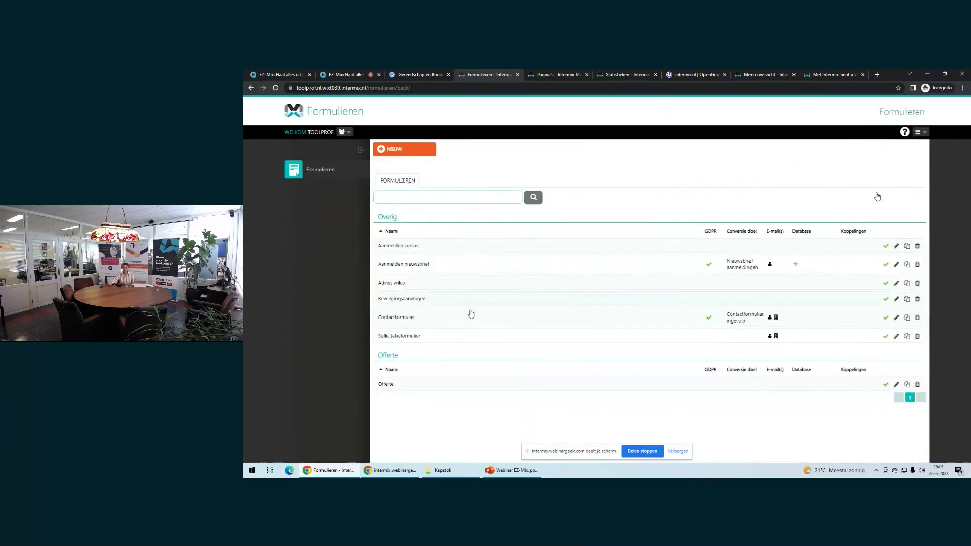
click(408, 317)
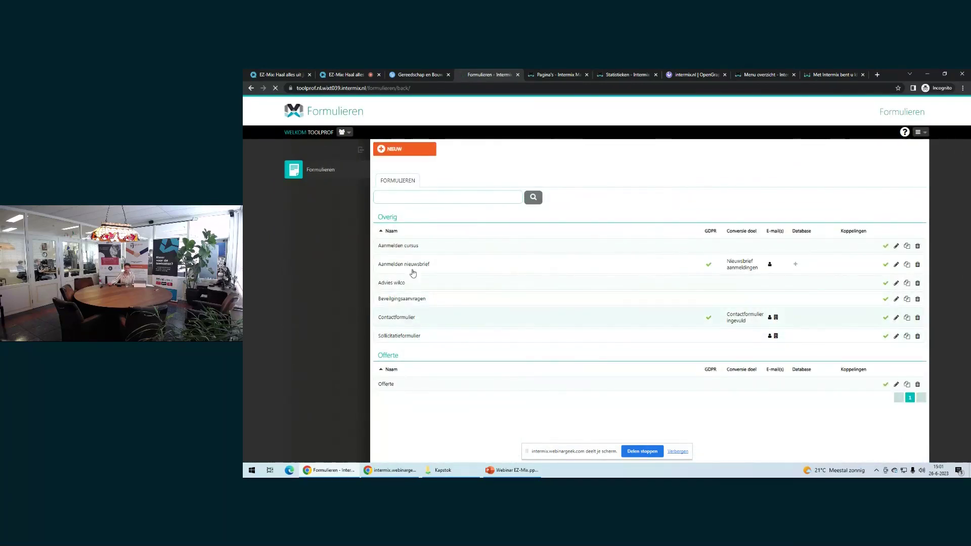
click(511, 169)
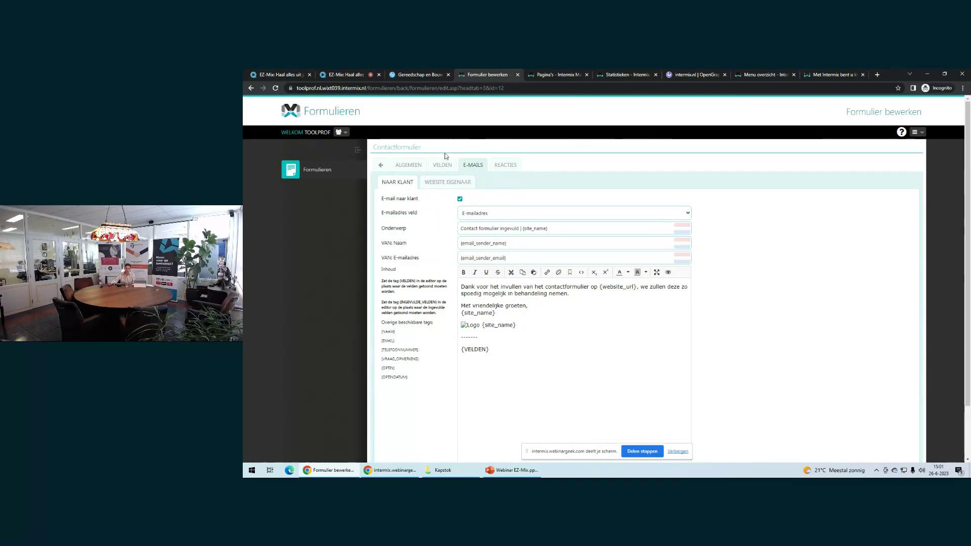
click(454, 188)
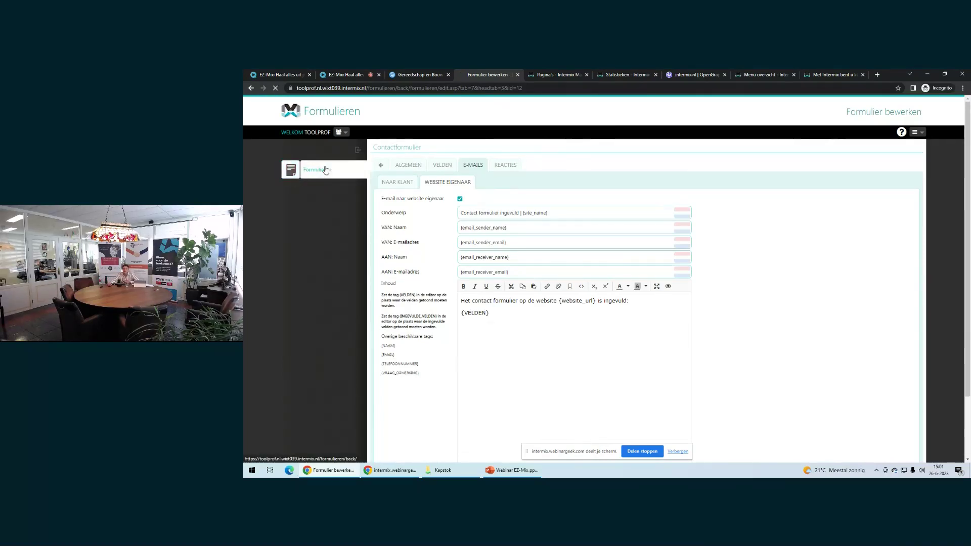
click(308, 170)
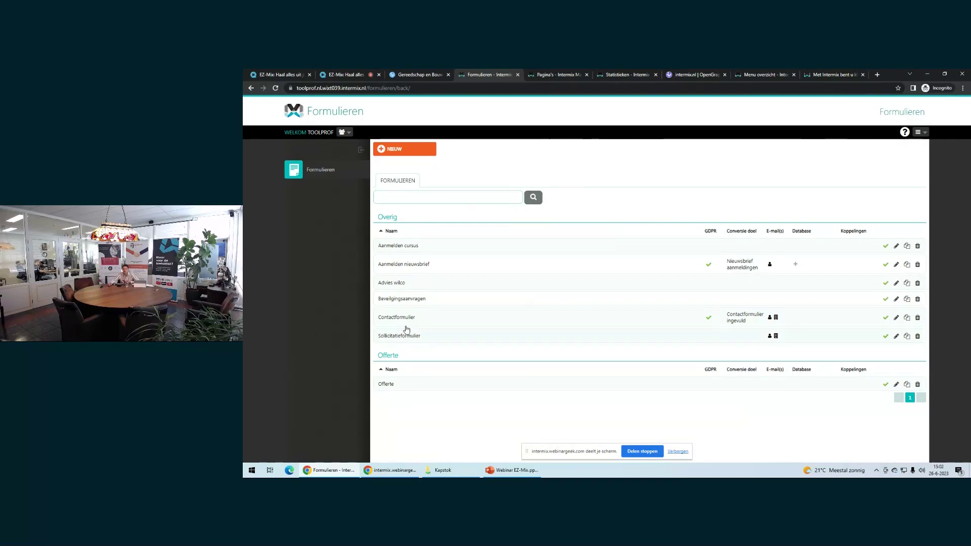
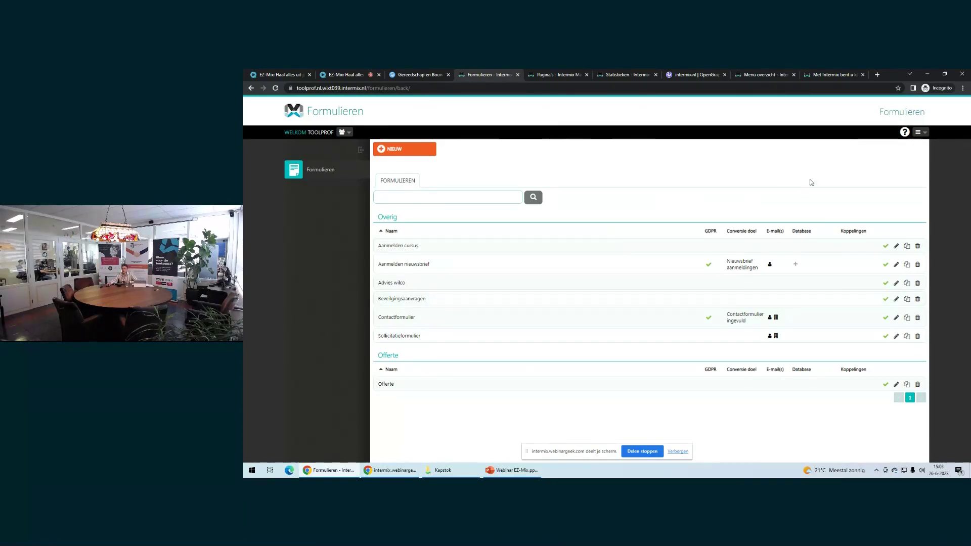
In Pagina's en Menu, open the Maattabel page's "Vind de juiste maat." text block and select its Herenmaten size chart image
click(919, 132)
click(887, 232)
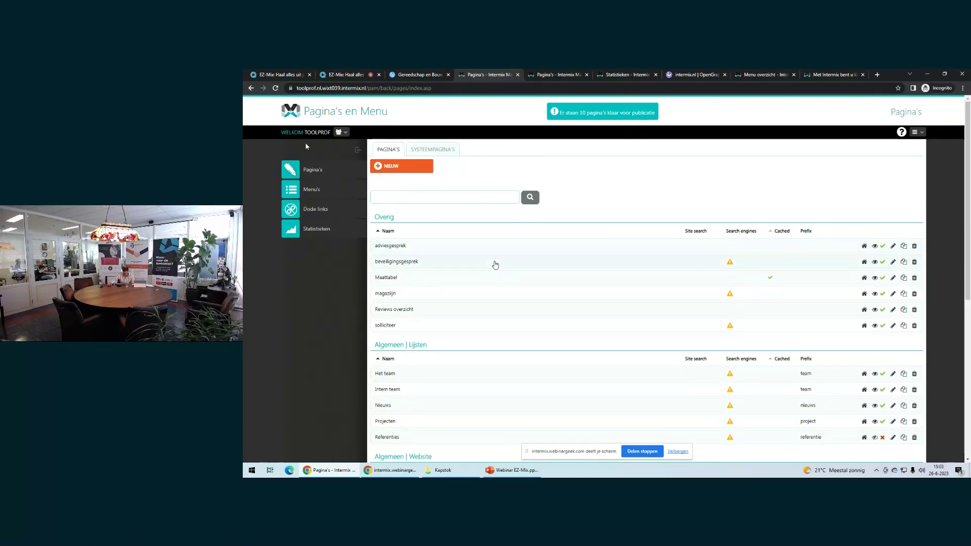
click(393, 278)
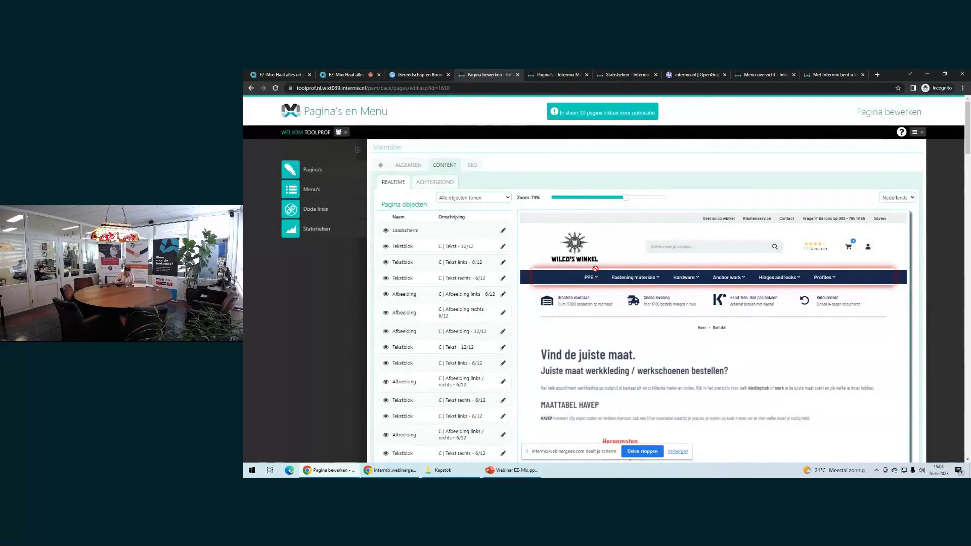
scroll(597, 267, down, 3)
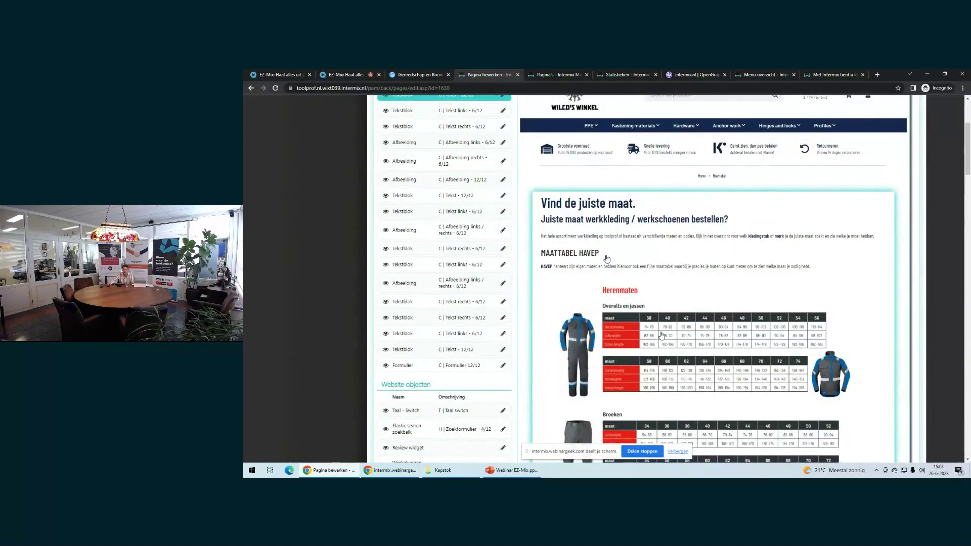
click(630, 352)
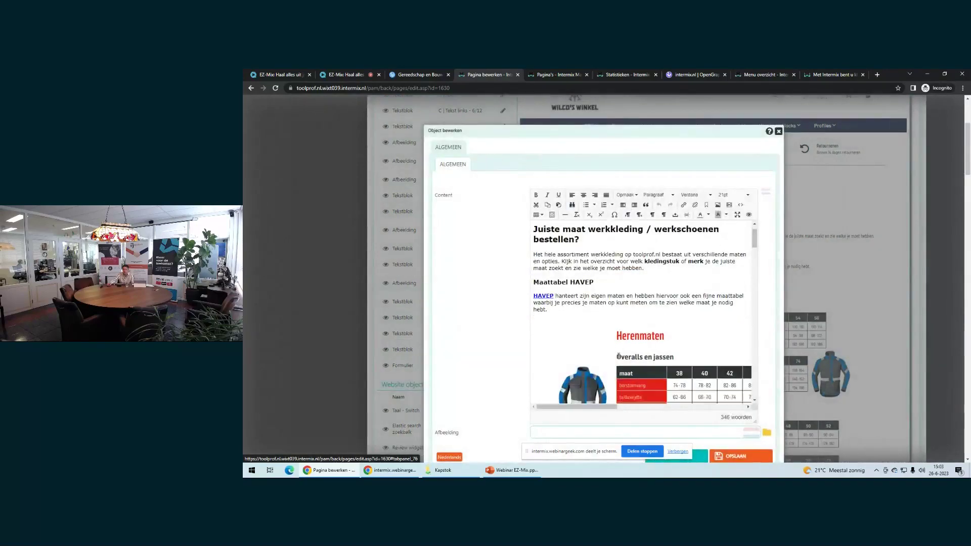
scroll(619, 357, down, 1)
click(618, 356)
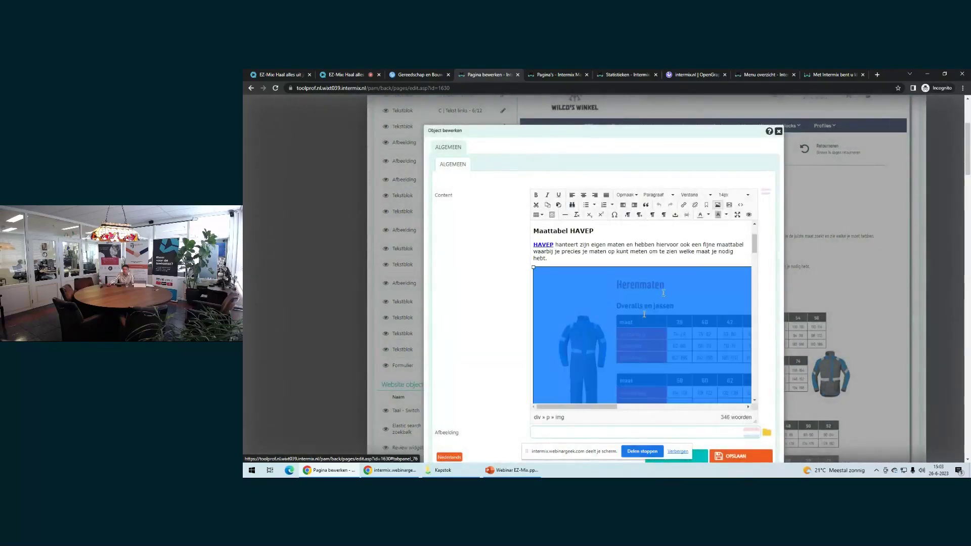
Look up the selected image's source in the file browser, close all dialogs without changes, and return to the pages overview
click(718, 205)
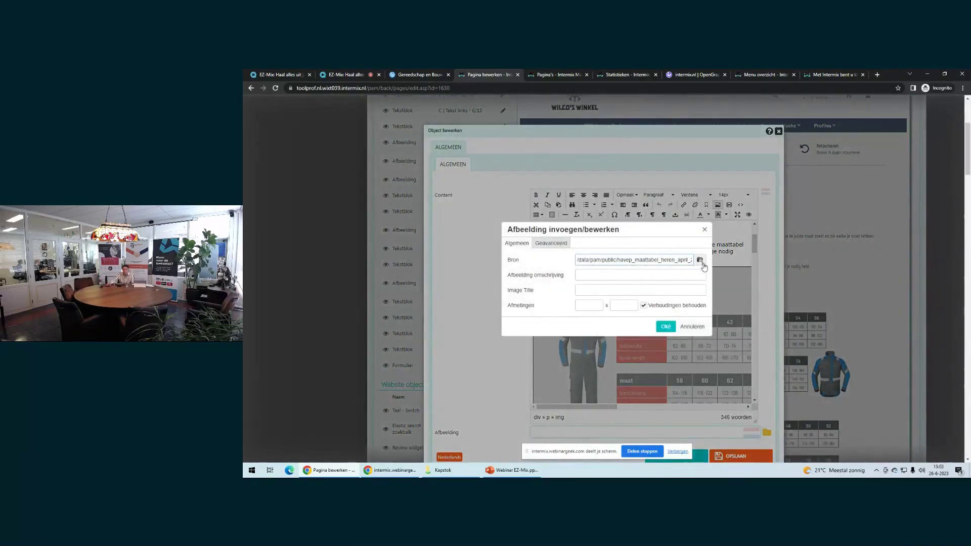
click(701, 261)
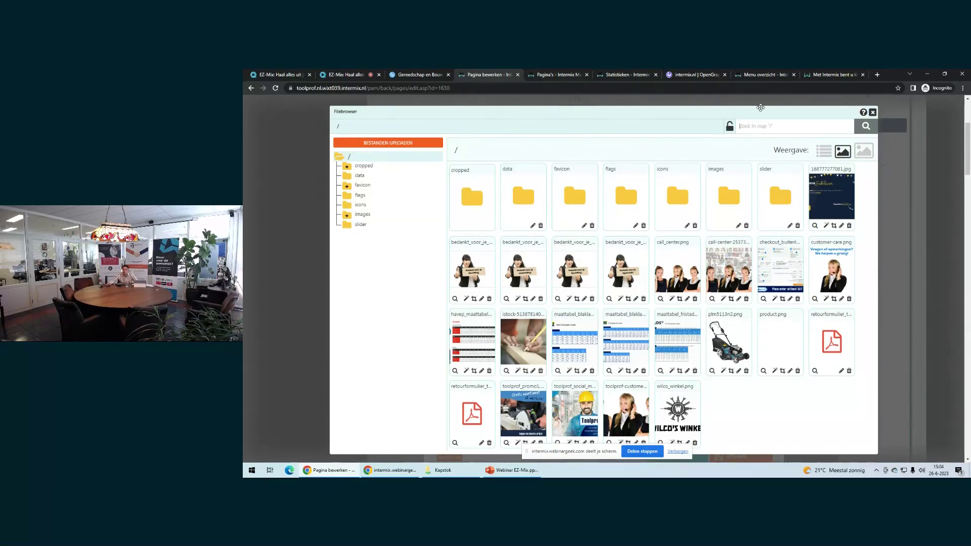
click(873, 111)
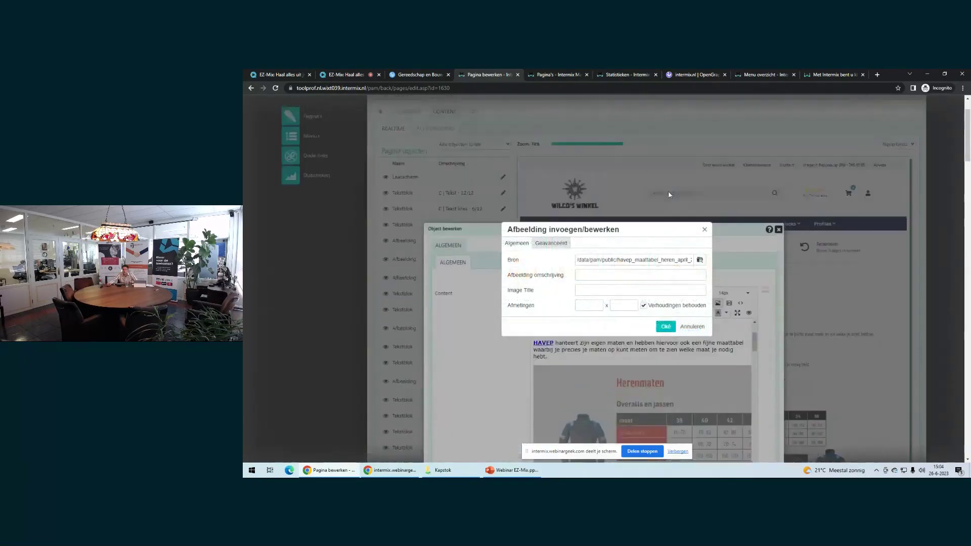
click(704, 229)
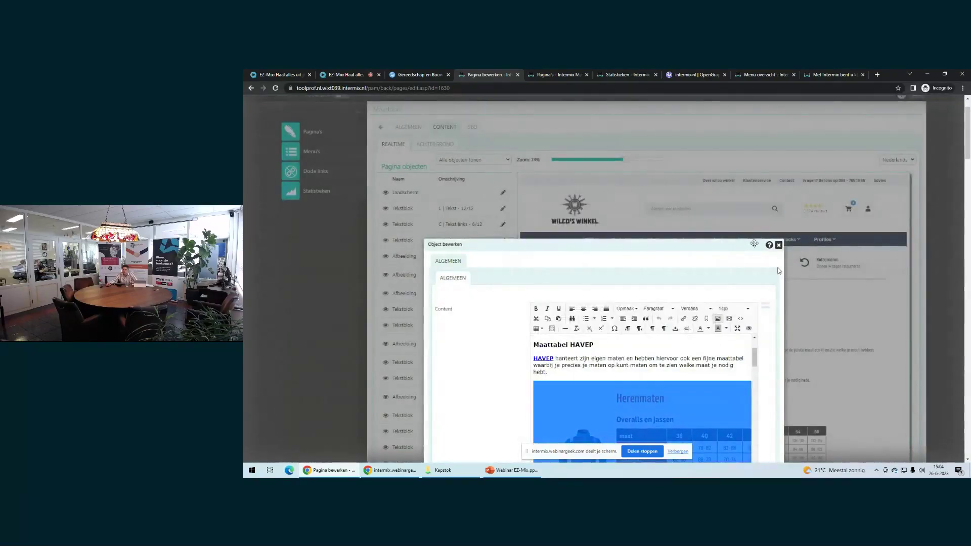
click(778, 245)
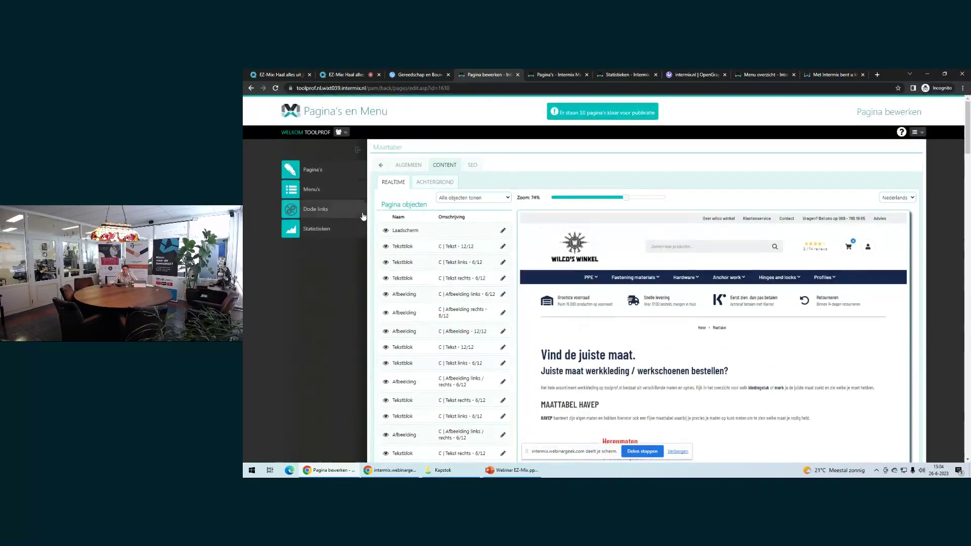
click(336, 173)
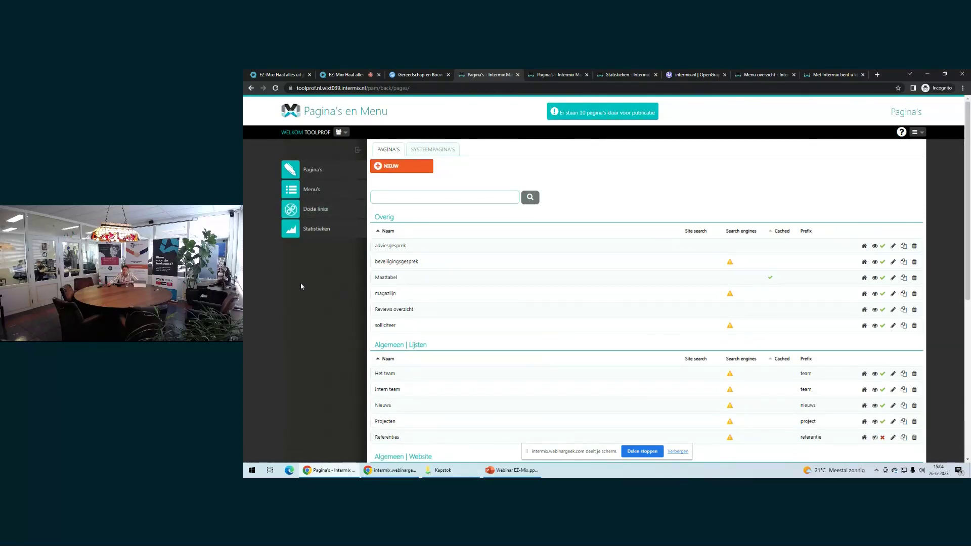
Search the pages overview for "team", and clear the search to list all pages again
click(334, 219)
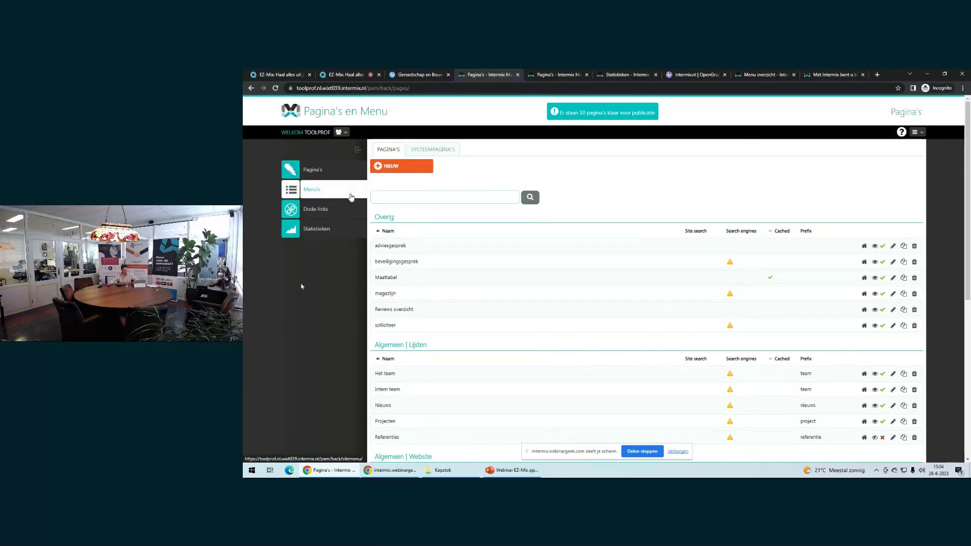
click(407, 196)
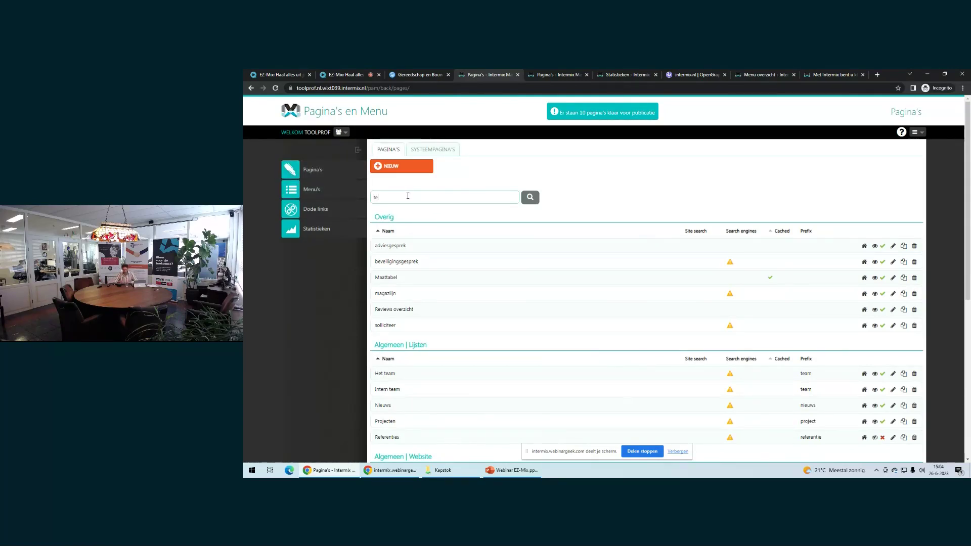
text(team)
key(Return)
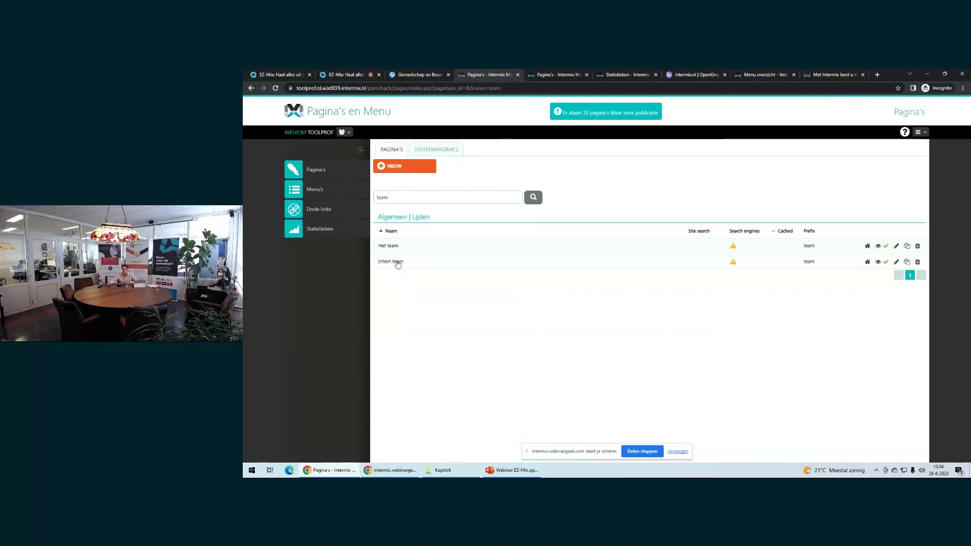
double_click(389, 197)
key(BackSpace)
key(Return)
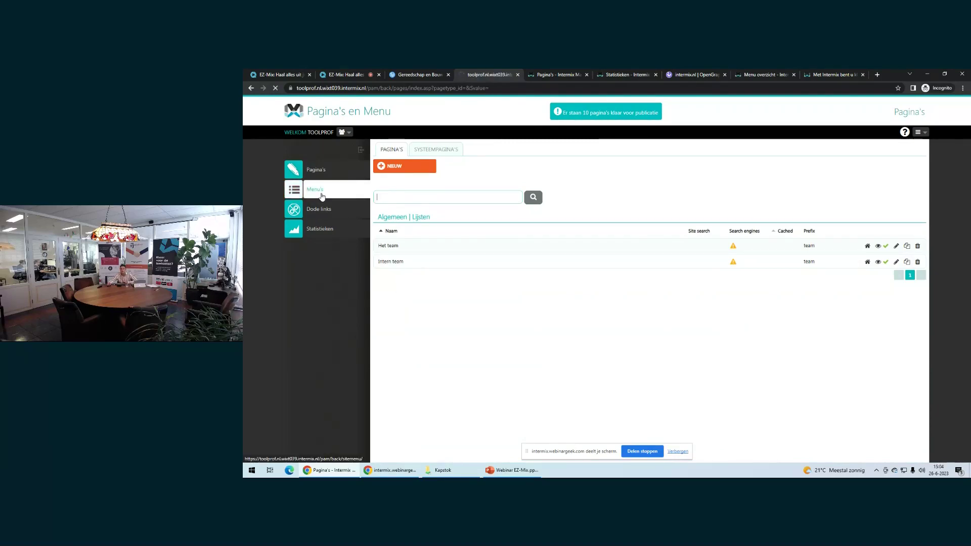
Examine the Algemeen | Lijsten and Algemeen | Website groups in the pages overview
drag(425, 348, 375, 344)
scroll(377, 344, down, 5)
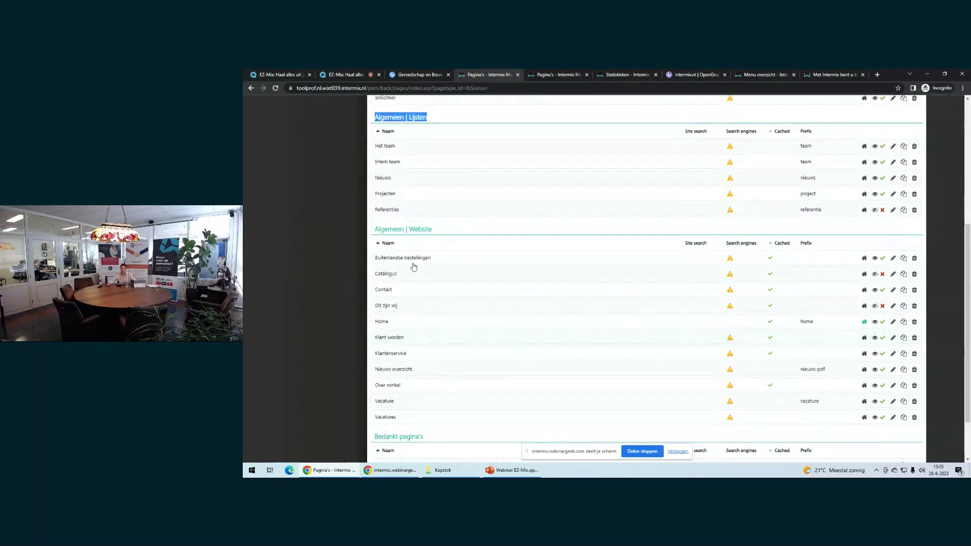
drag(440, 233, 369, 234)
click(355, 268)
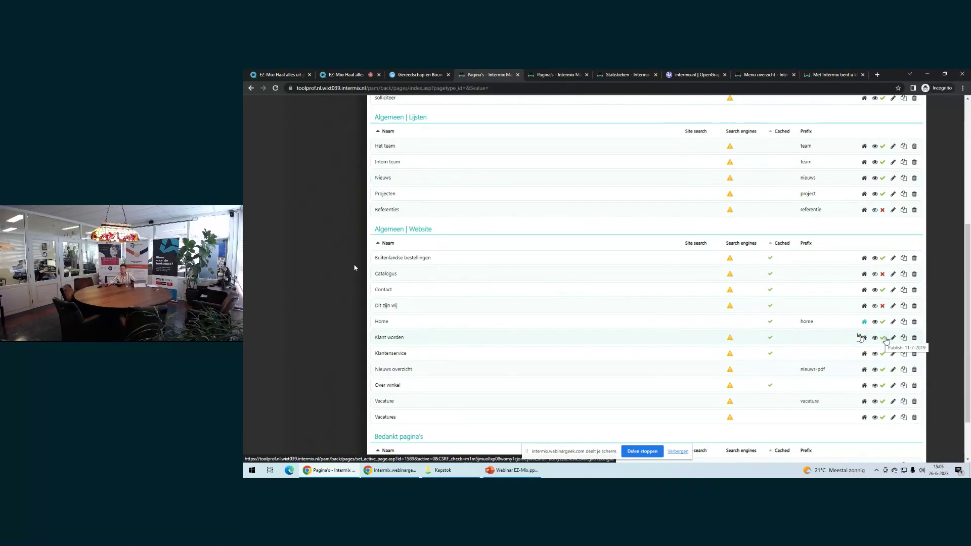
Open the Klantenservice page on the webshop's front end and look through its content
click(414, 74)
scroll(542, 193, up, 10)
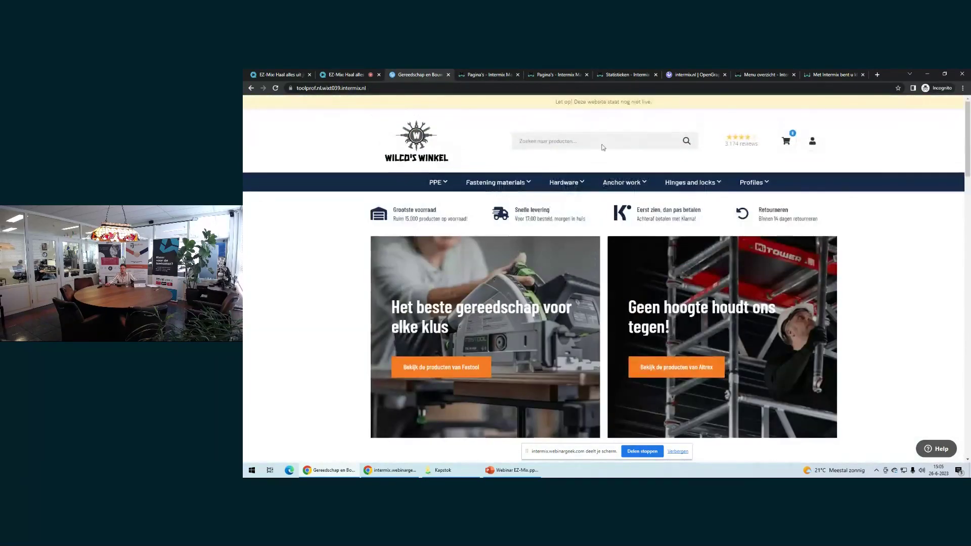
click(660, 104)
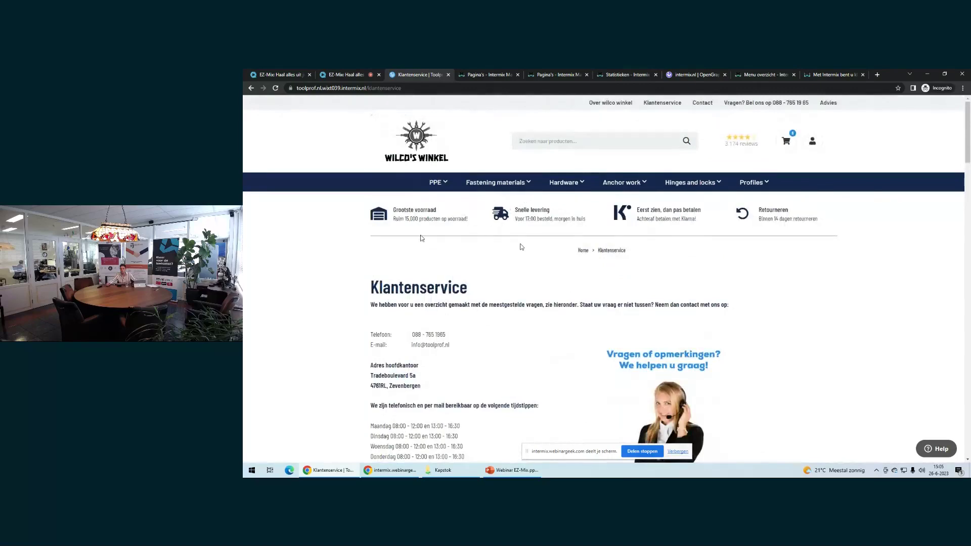
scroll(524, 200, down, 10)
scroll(465, 210, up, 5)
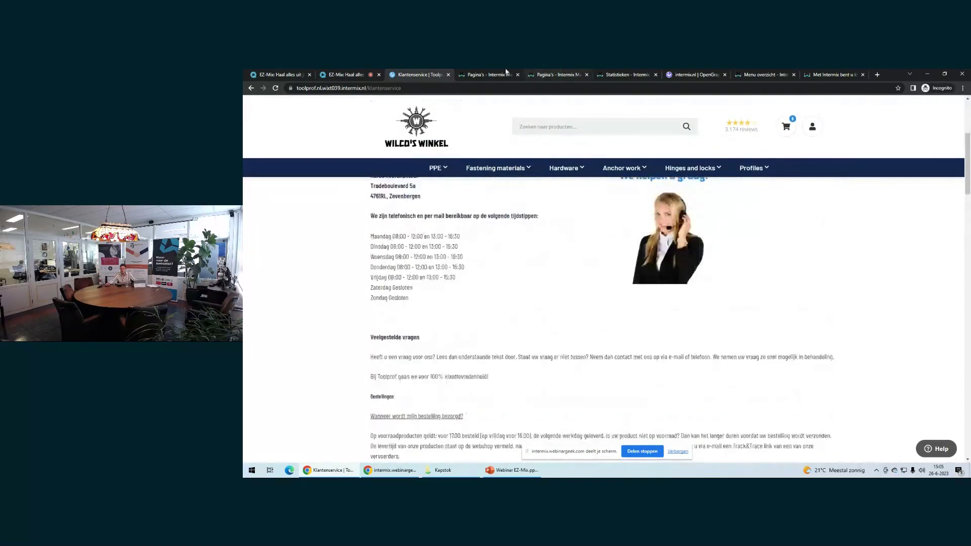
Check the search-engine warnings in the pages overview, and try enabling manual SEO input for the Catalogus page
click(486, 75)
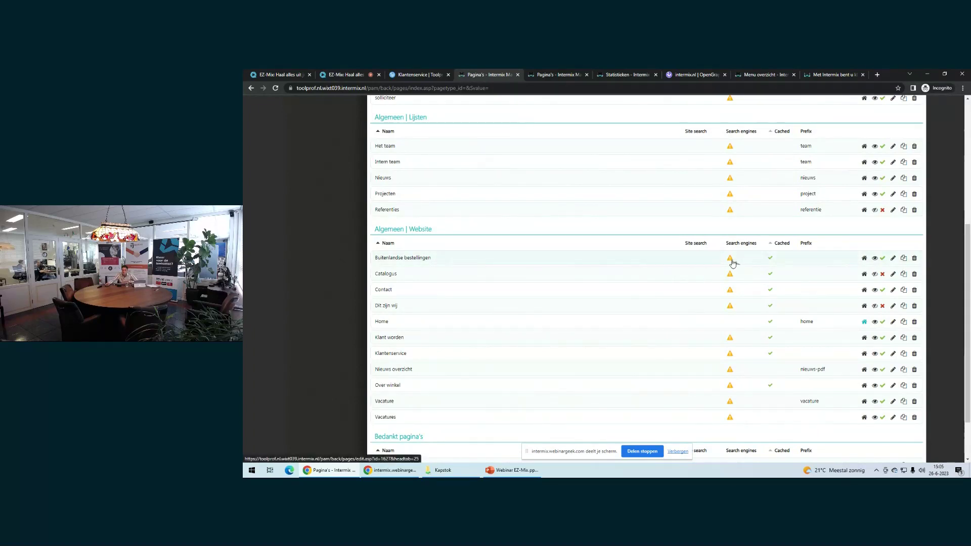
mouse_move(732, 263)
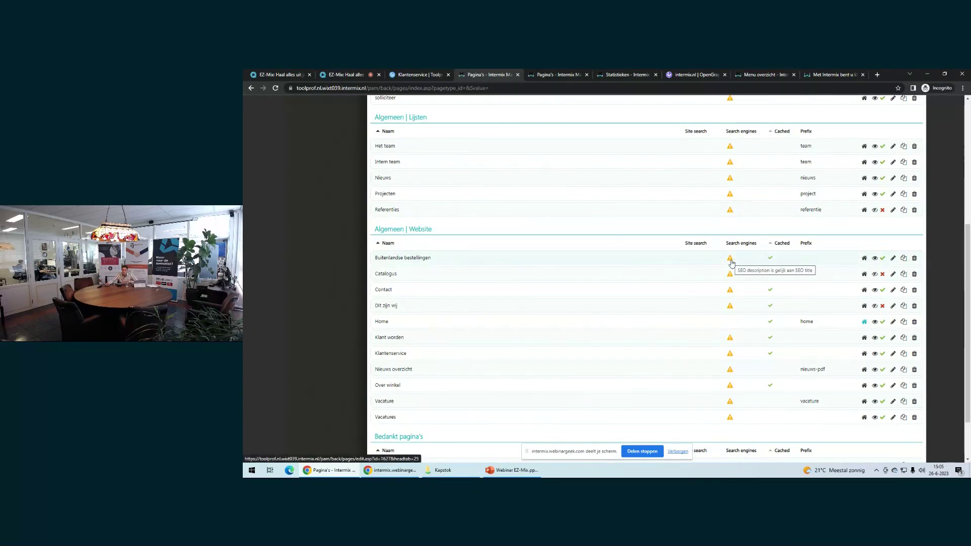
click(729, 278)
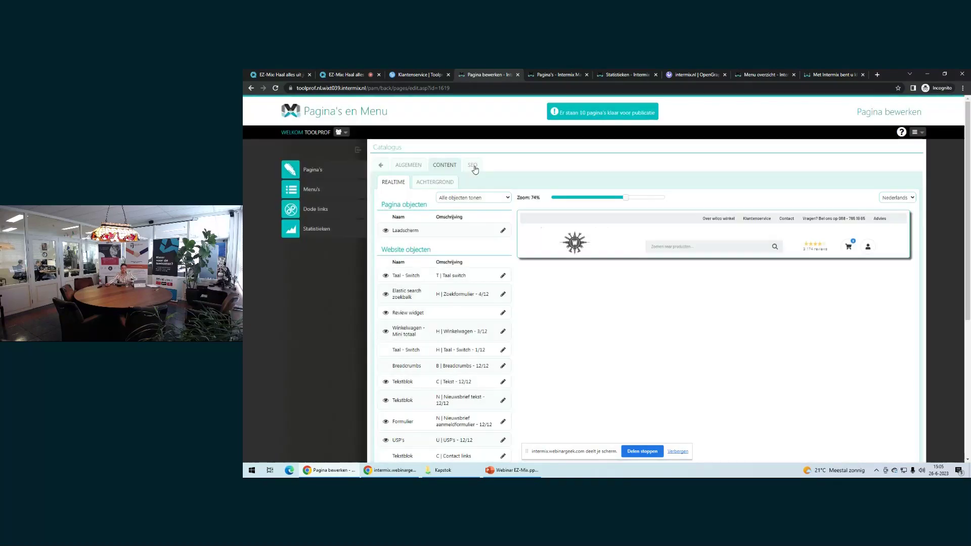
click(476, 167)
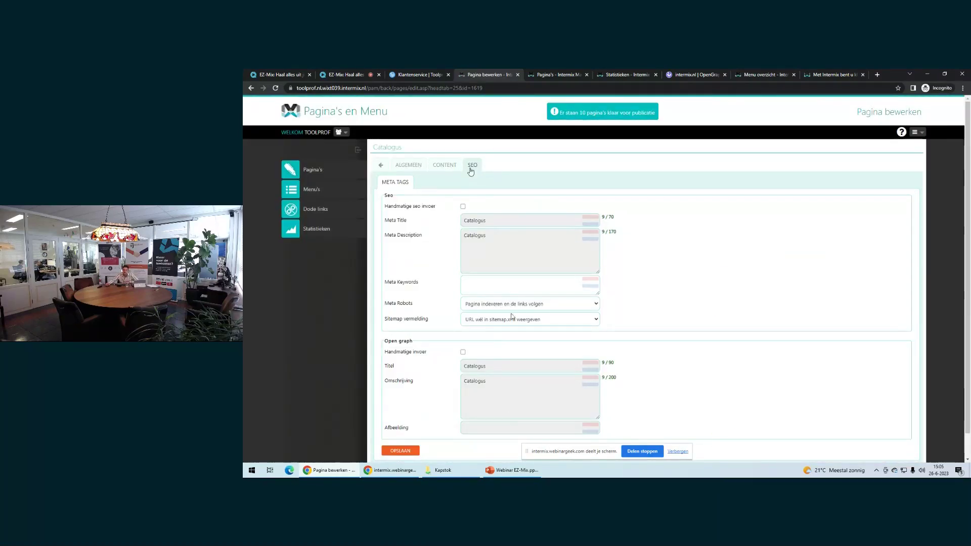
click(462, 206)
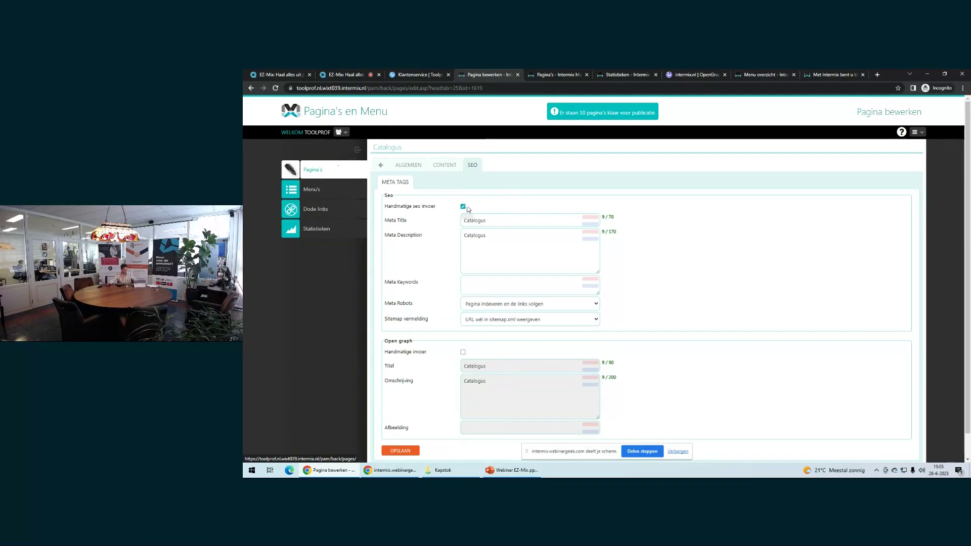
Leave the Catalogus page without saving and take a look at the menu overview
click(339, 170)
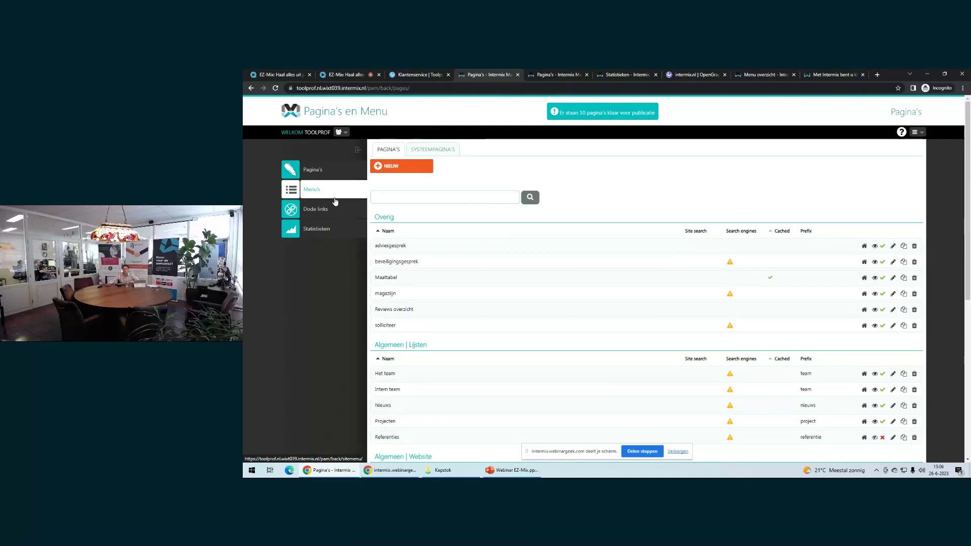
click(339, 201)
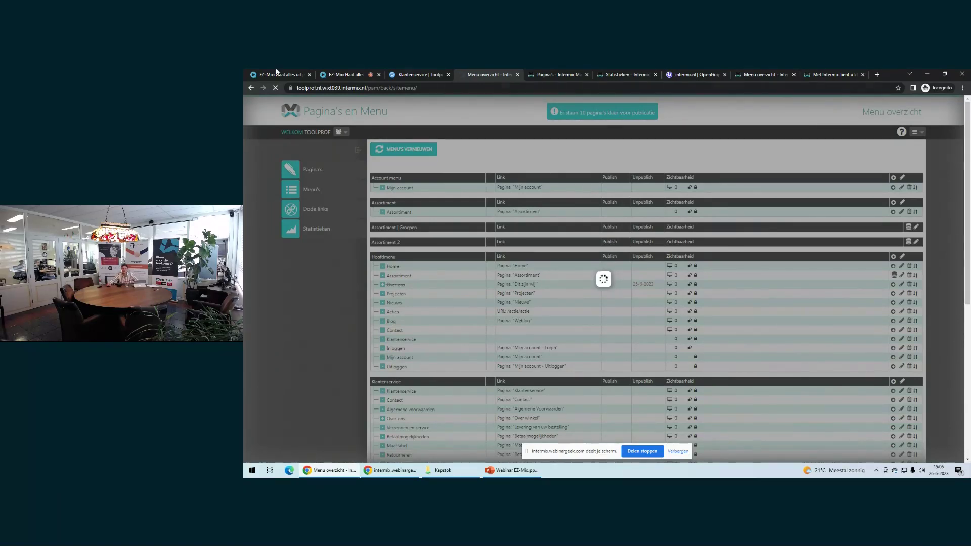
click(251, 88)
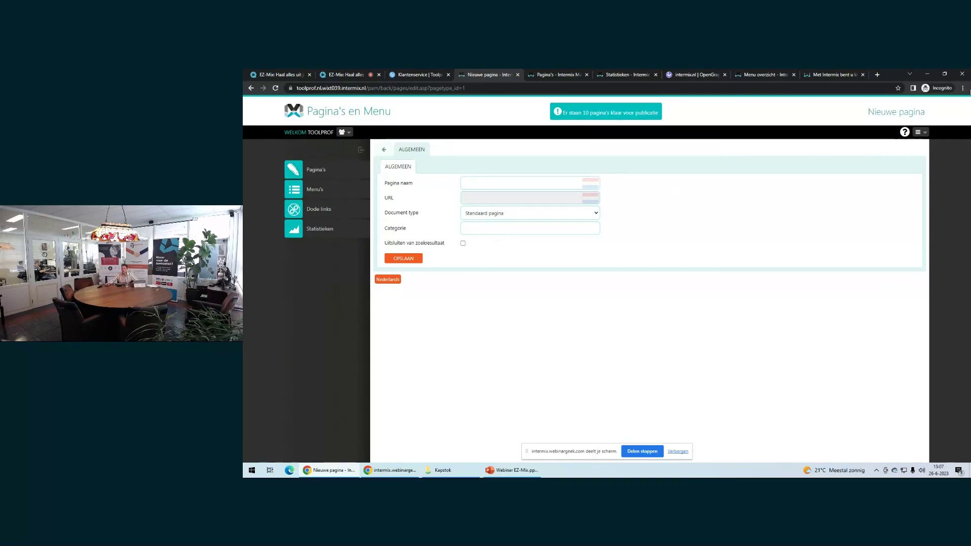
In Formulieren, view the fields of the Aanmelden cursus form and return to the forms overview
click(918, 132)
click(877, 195)
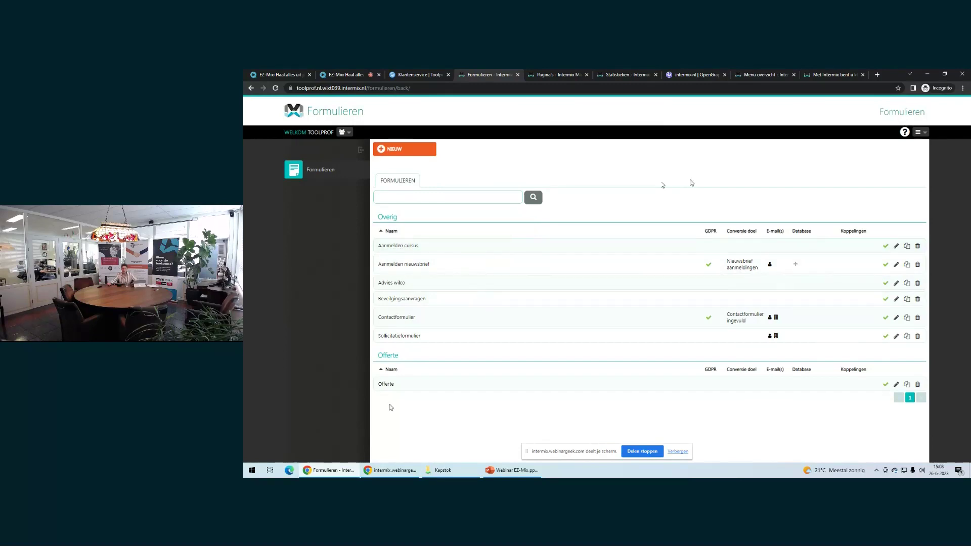
click(398, 246)
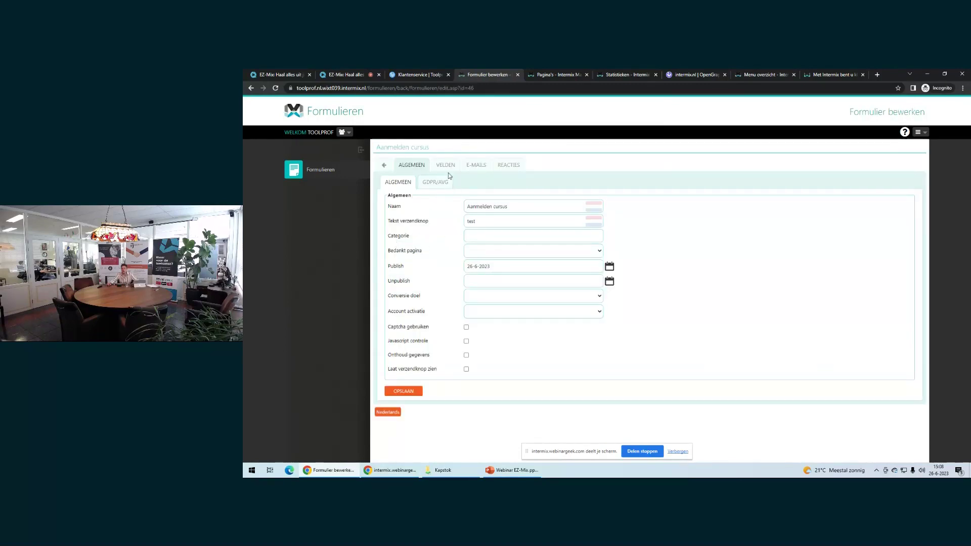
click(451, 169)
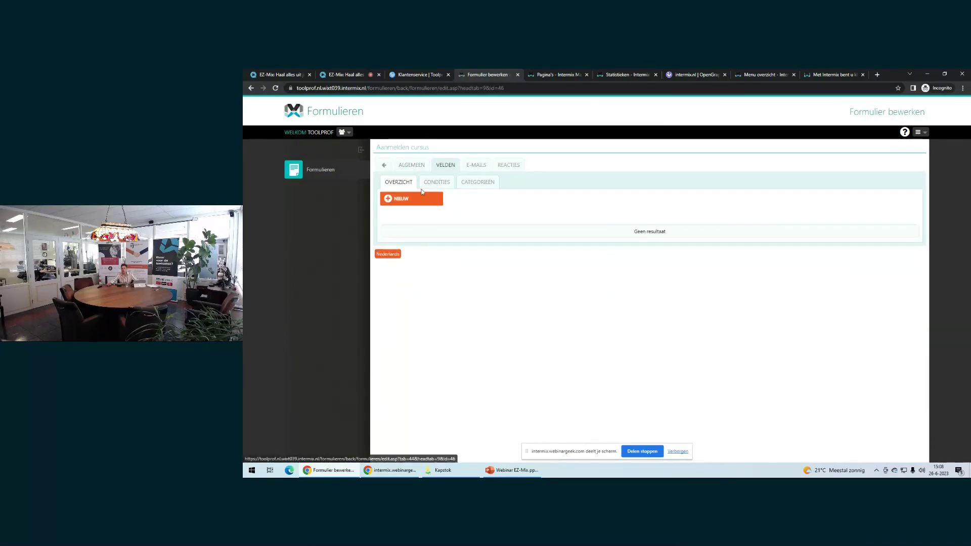
click(381, 166)
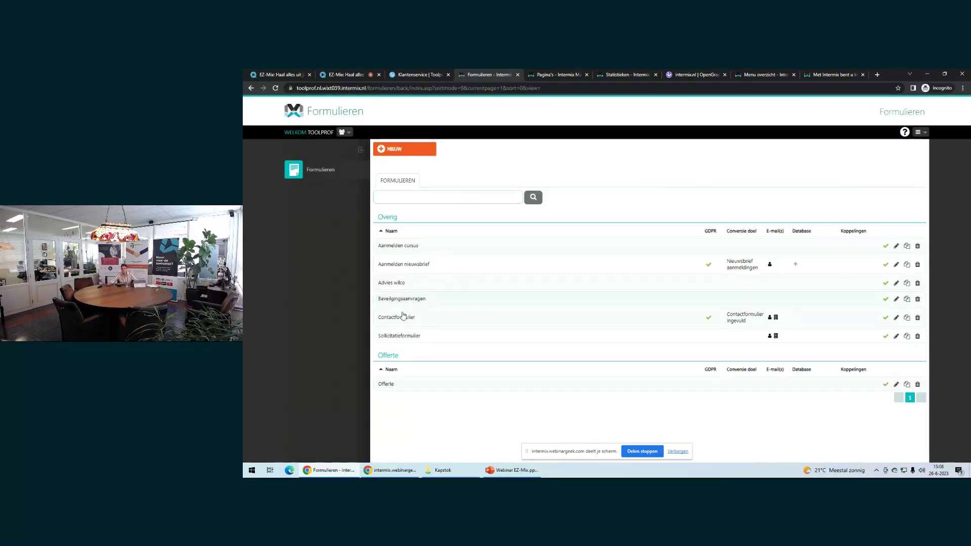
Review the Contactformulier's fields and the field types offered for a new field, and return to the forms overview without adding one
click(406, 315)
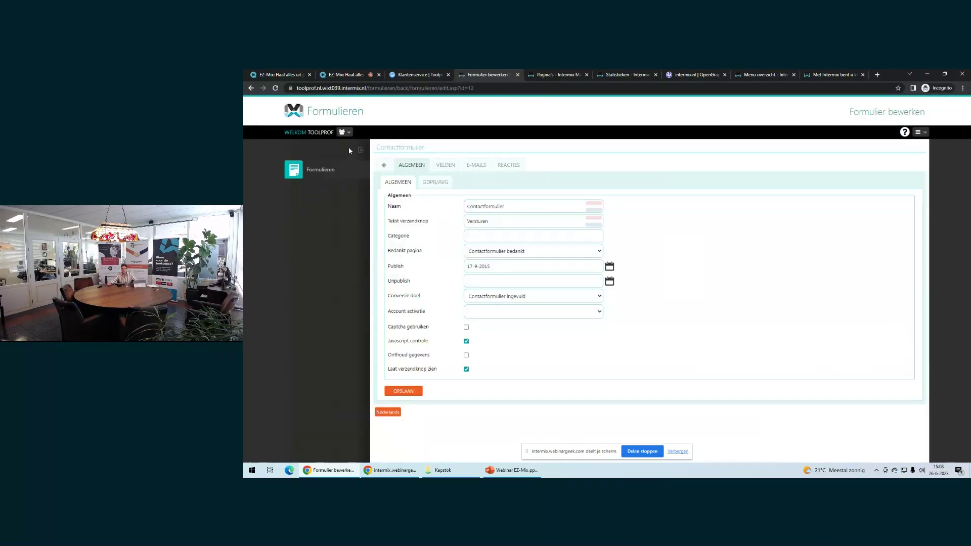
click(450, 168)
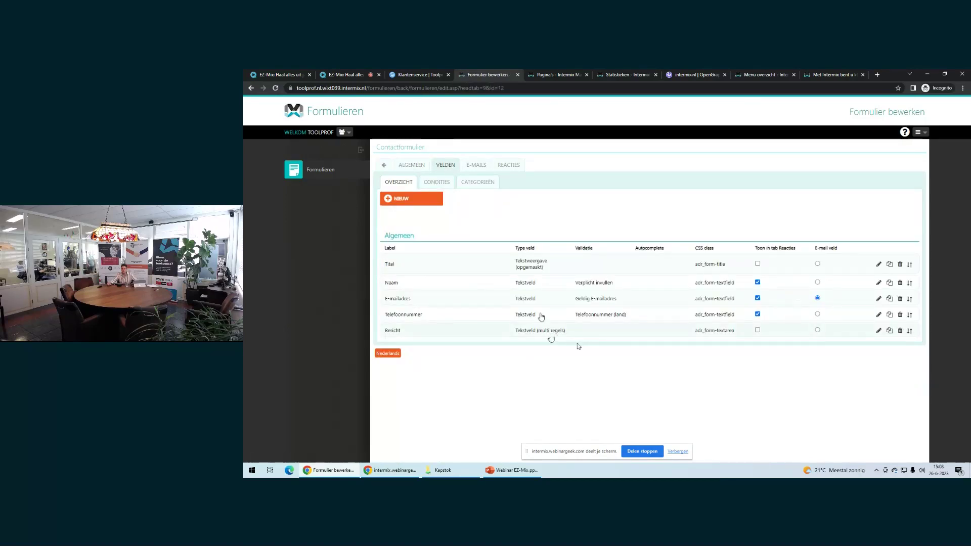
click(426, 202)
click(545, 244)
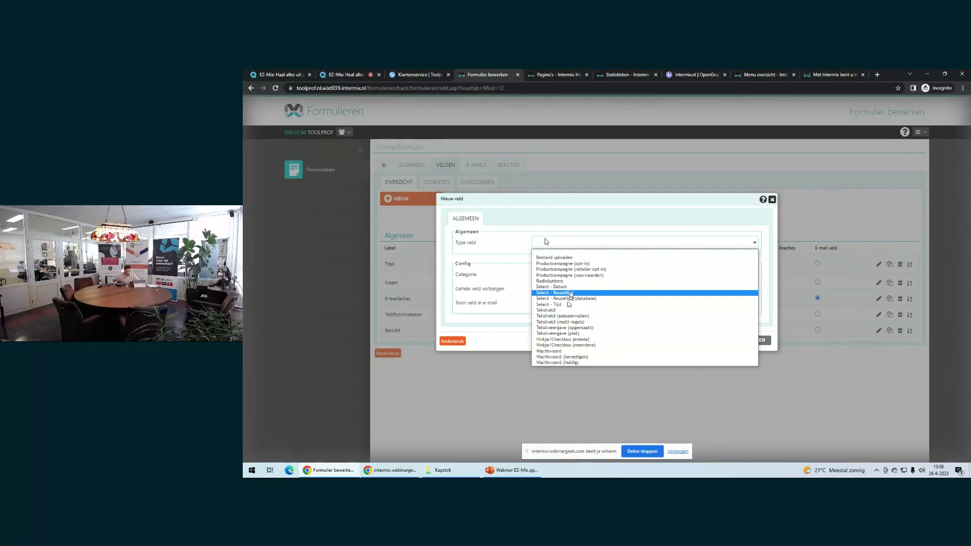
click(772, 200)
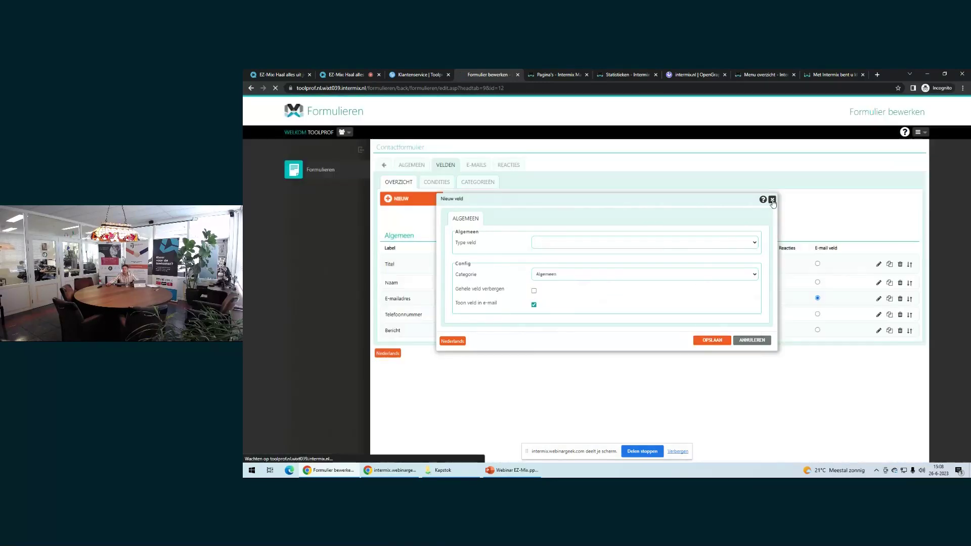
click(353, 172)
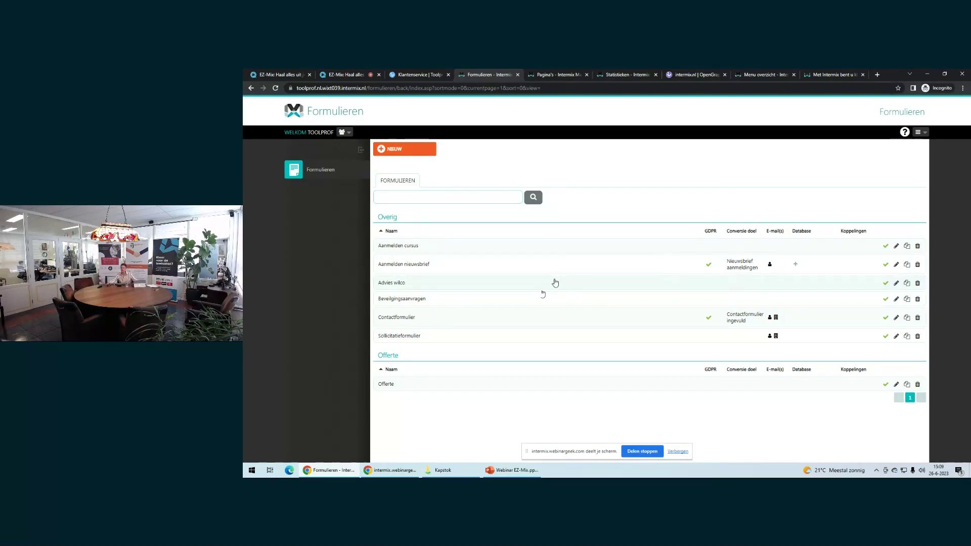
Switch to Pagina's en Menu and view the landing pages overview in Google pagina's
click(919, 134)
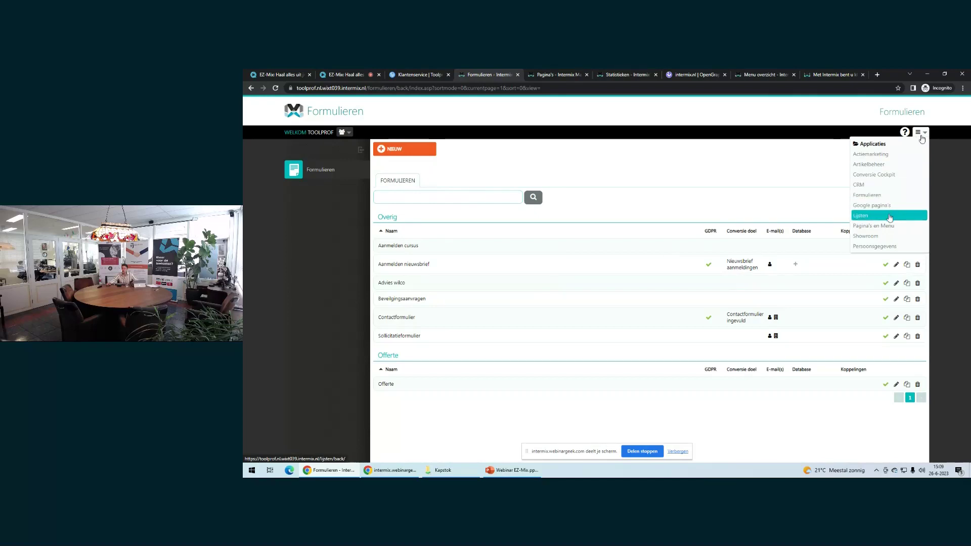
click(881, 226)
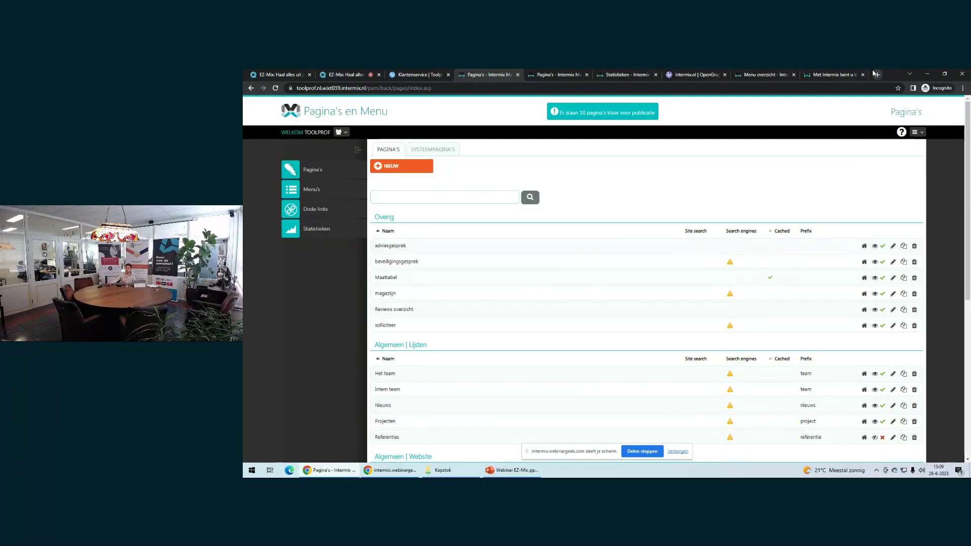
click(917, 132)
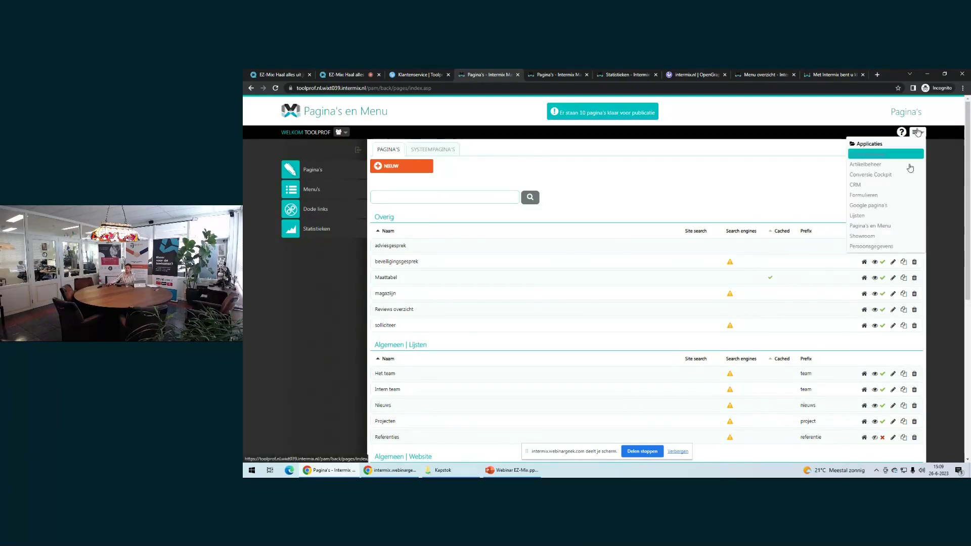
click(878, 205)
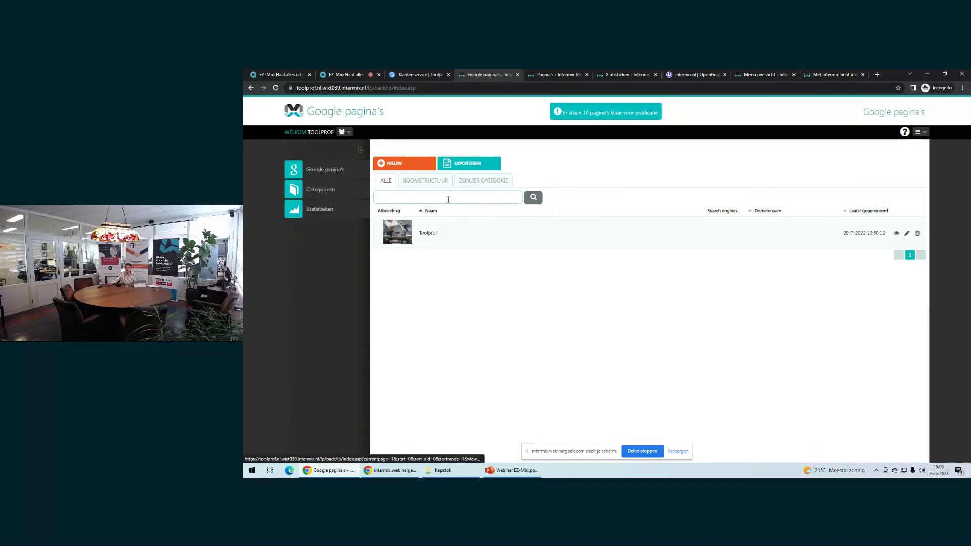
click(324, 170)
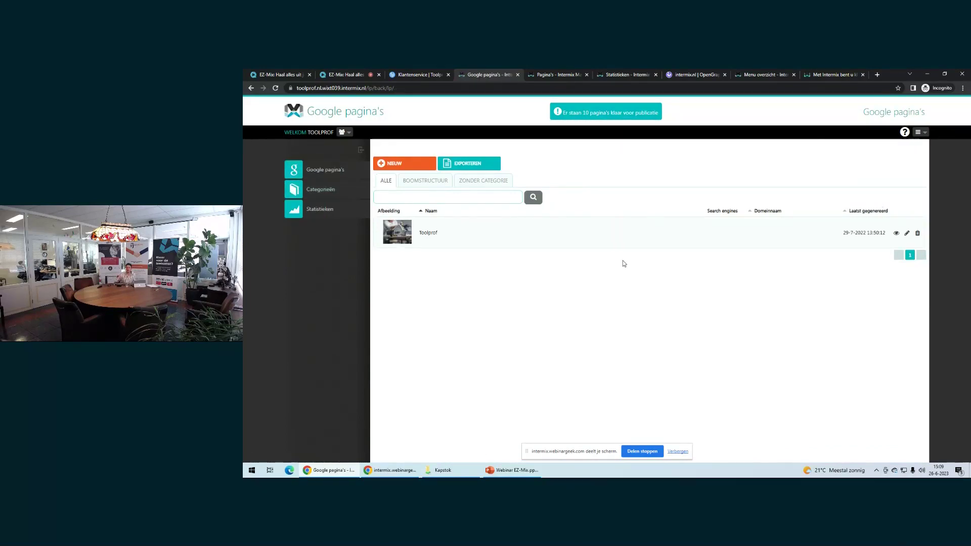
Return to the Pagina's en Menu overview and switch to the live webinar's browser tab
click(920, 132)
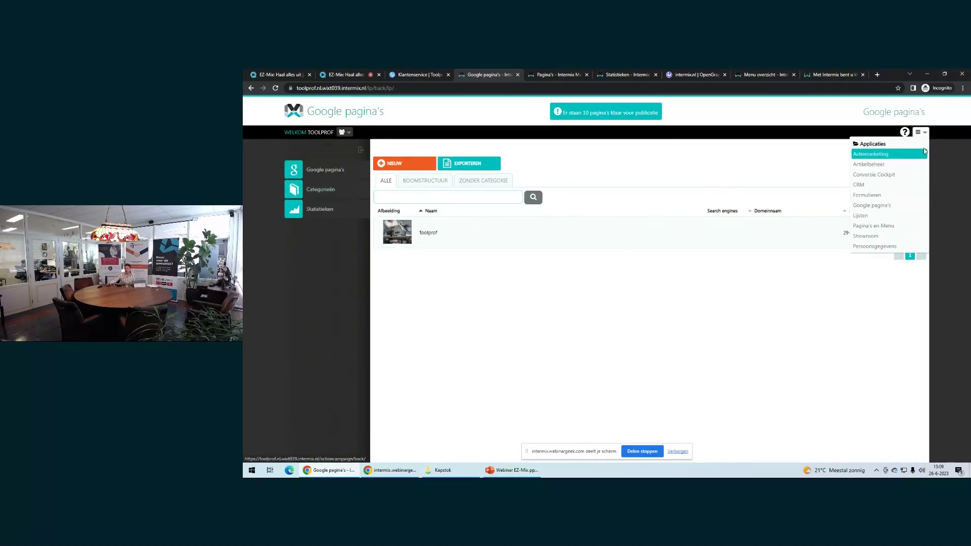
click(892, 227)
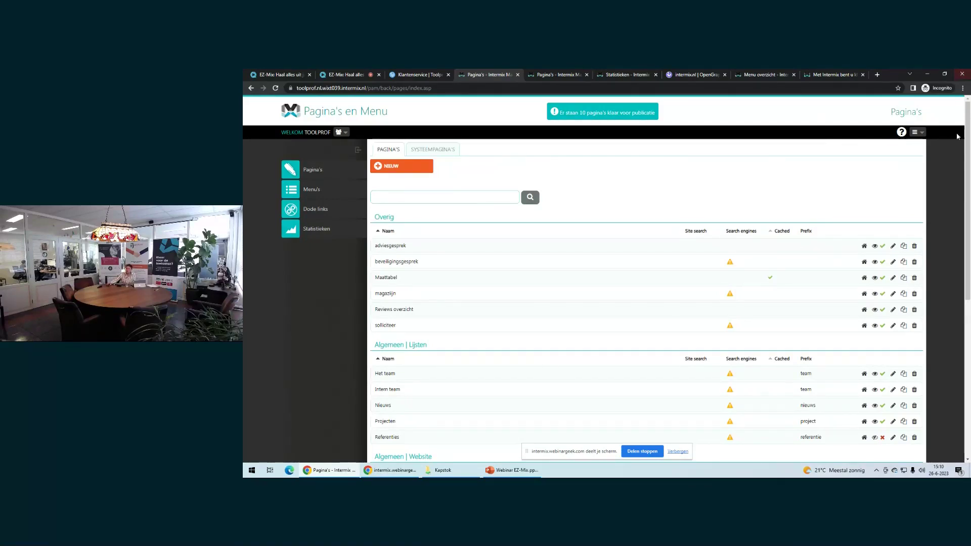
click(919, 132)
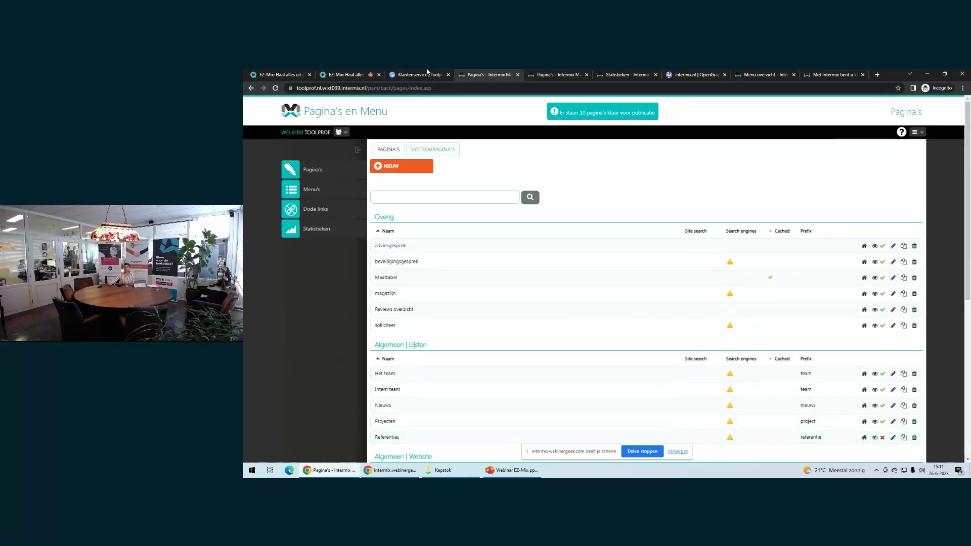
click(355, 74)
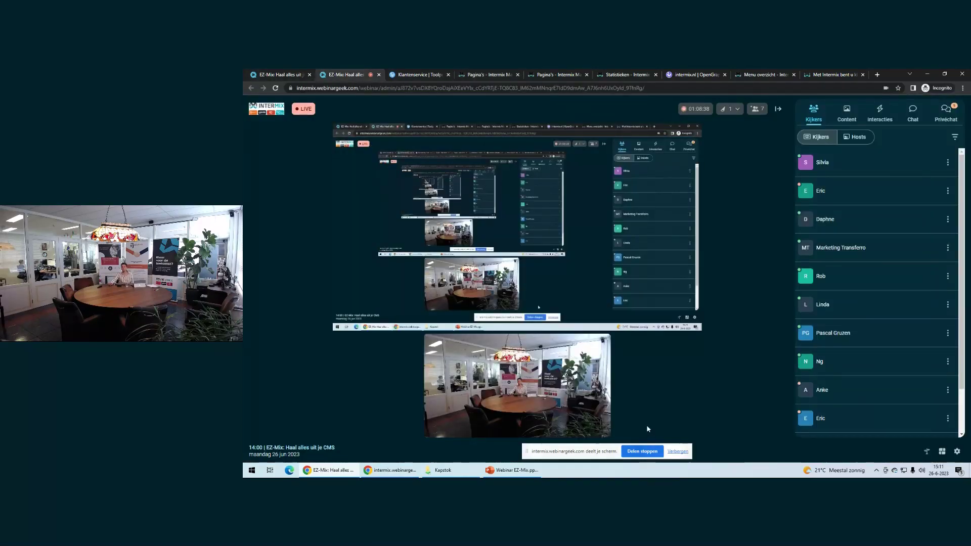